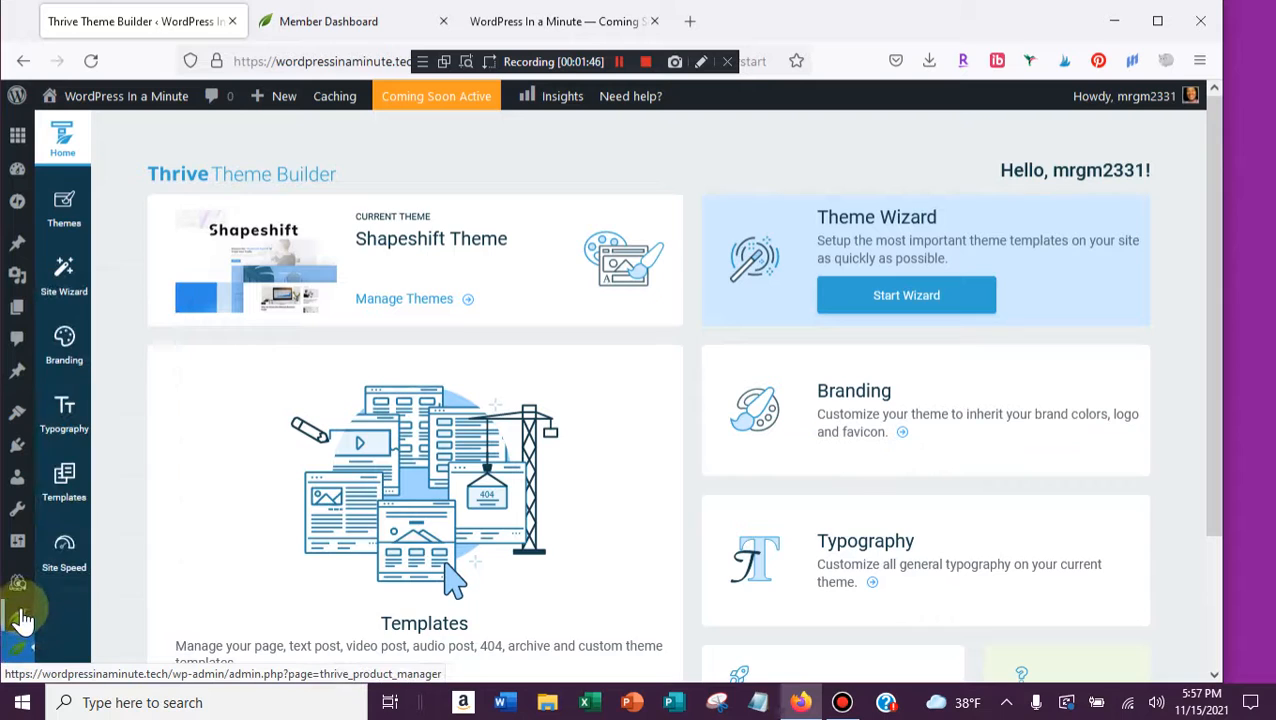
- Open theme management and view the themes offered in the Thrive Cloud, closing the list without downloading one
{"action": "mouse_move", "coordinate": [12, 645]}
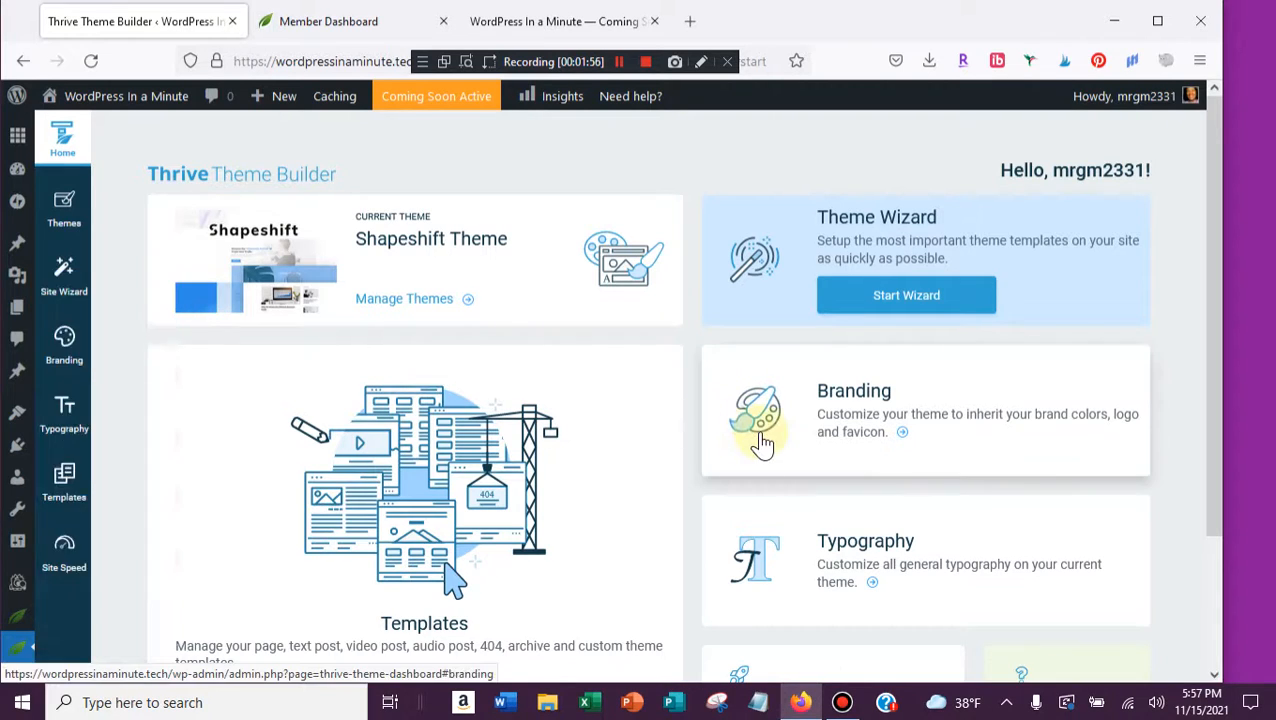
{"action": "left_click", "coordinate": [72, 205]}
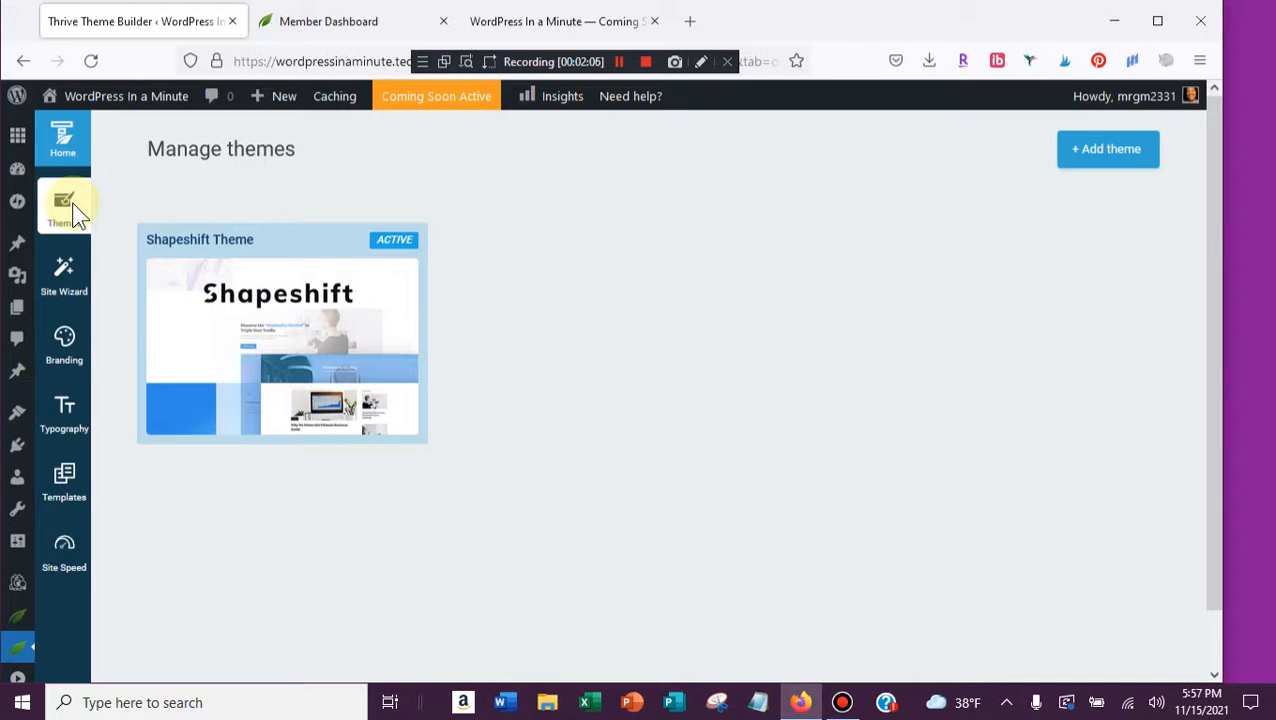
{"action": "left_click", "coordinate": [1092, 152]}
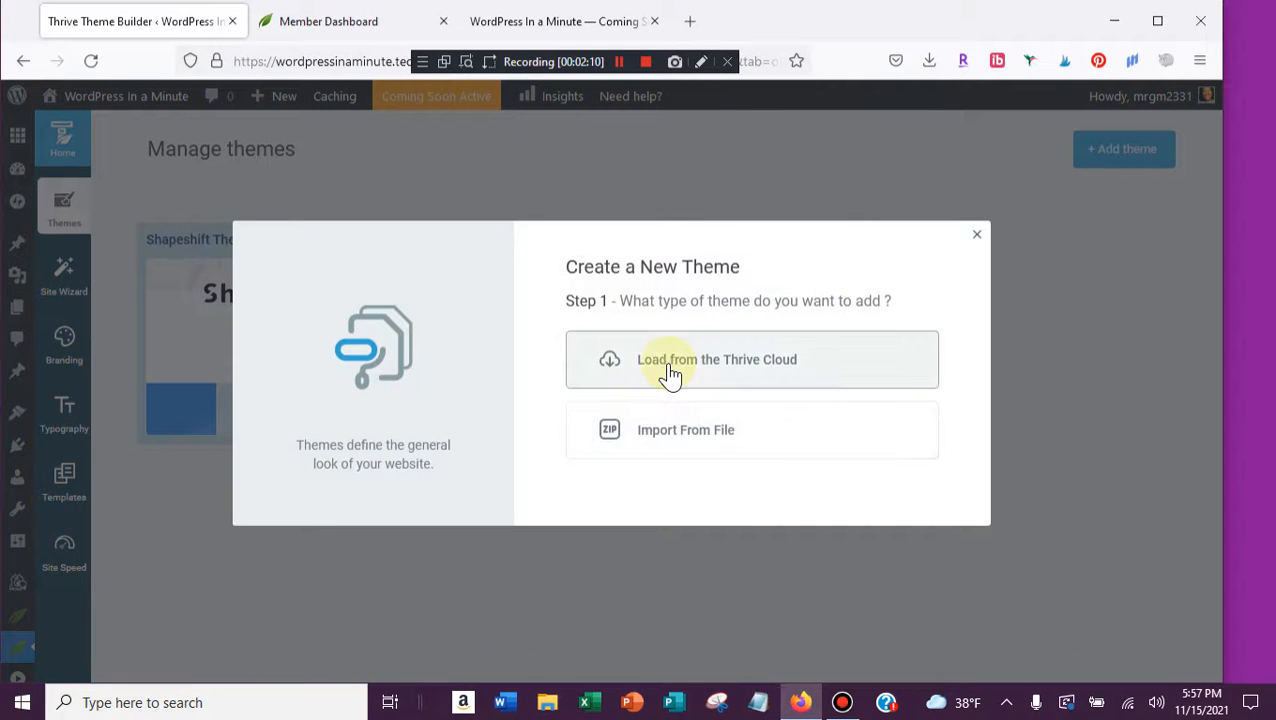
{"action": "left_click", "coordinate": [670, 373]}
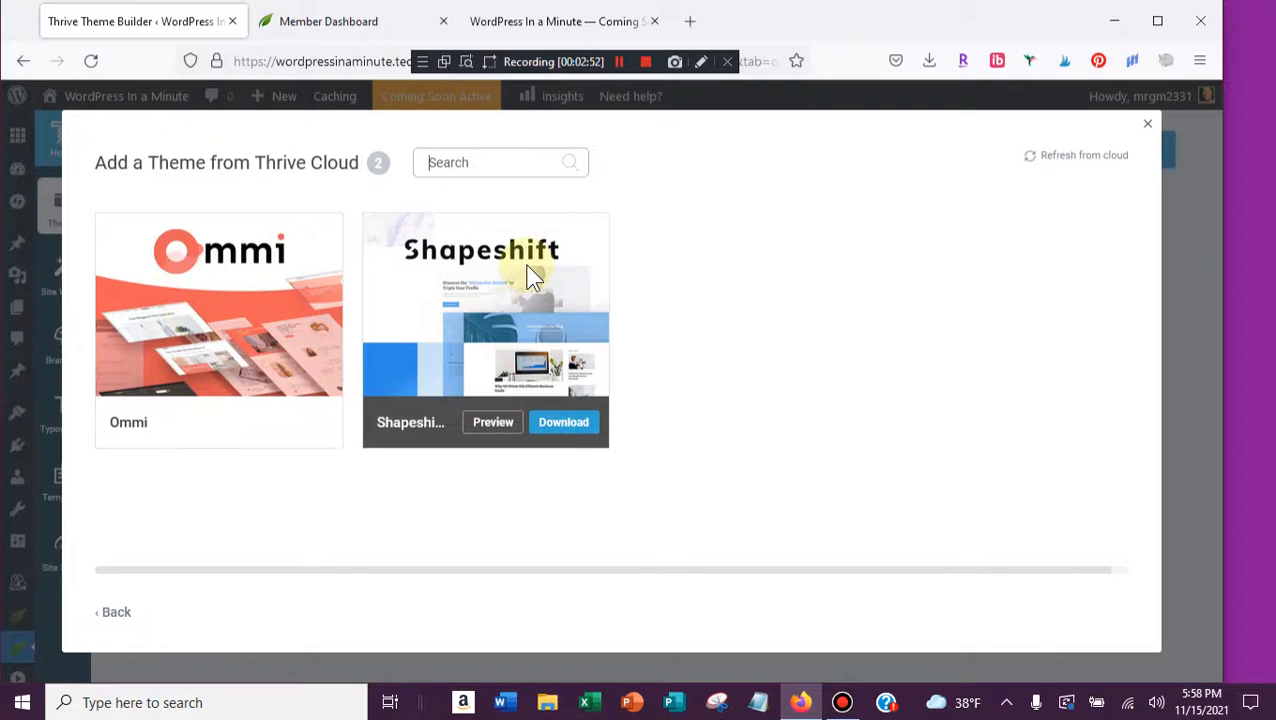
{"action": "left_click", "coordinate": [1146, 130]}
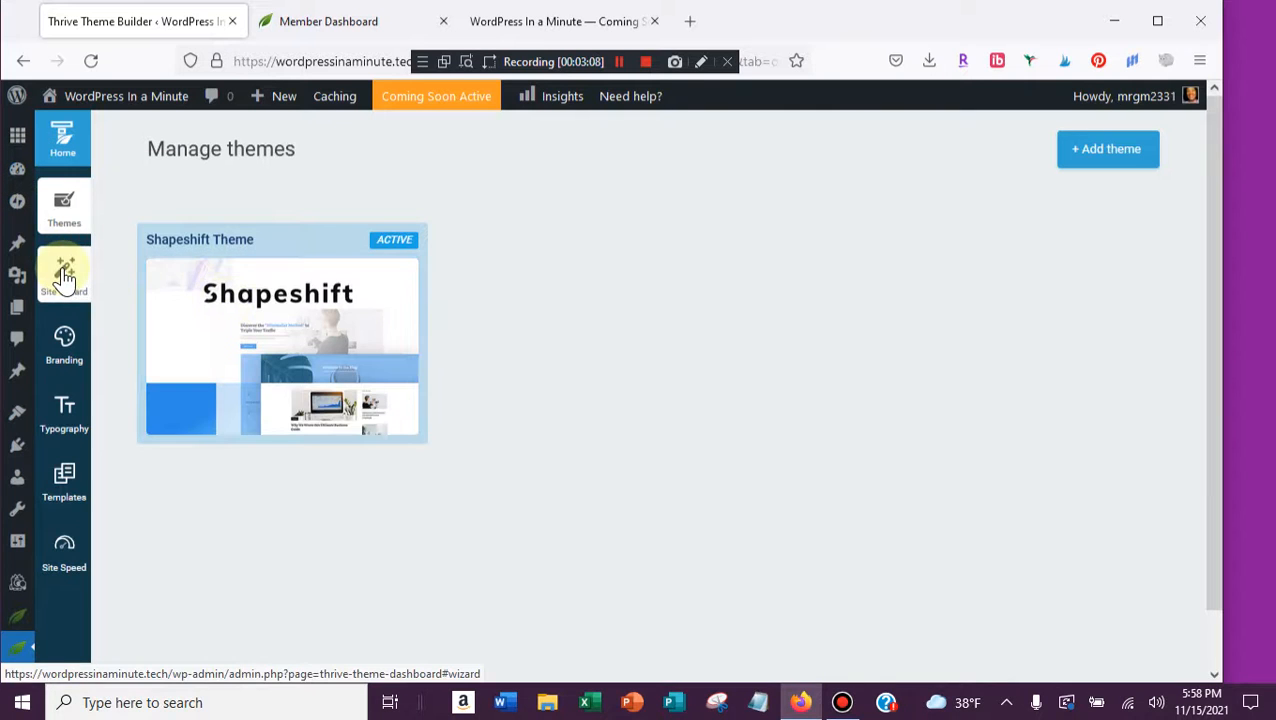
- Start the Site Wizard and accept the default logo and main brand colour to reach the header template choice
{"action": "left_click", "coordinate": [63, 270]}
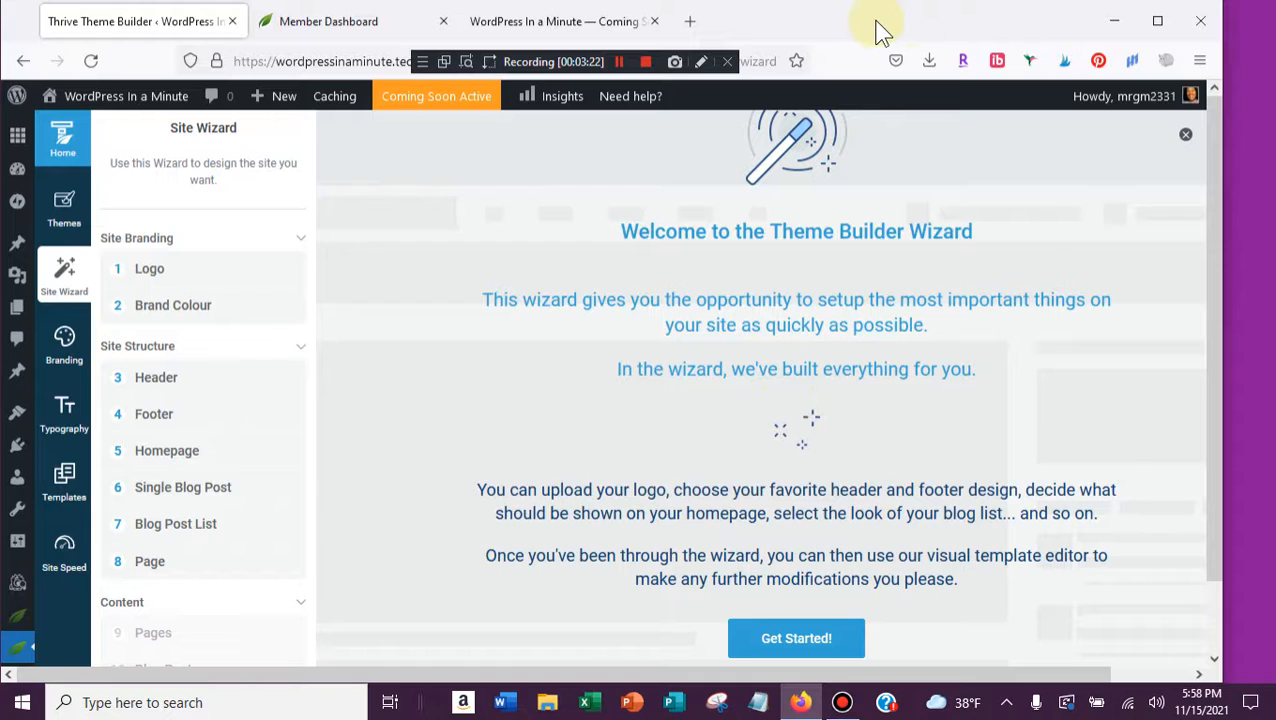
{"action": "left_click", "coordinate": [786, 649]}
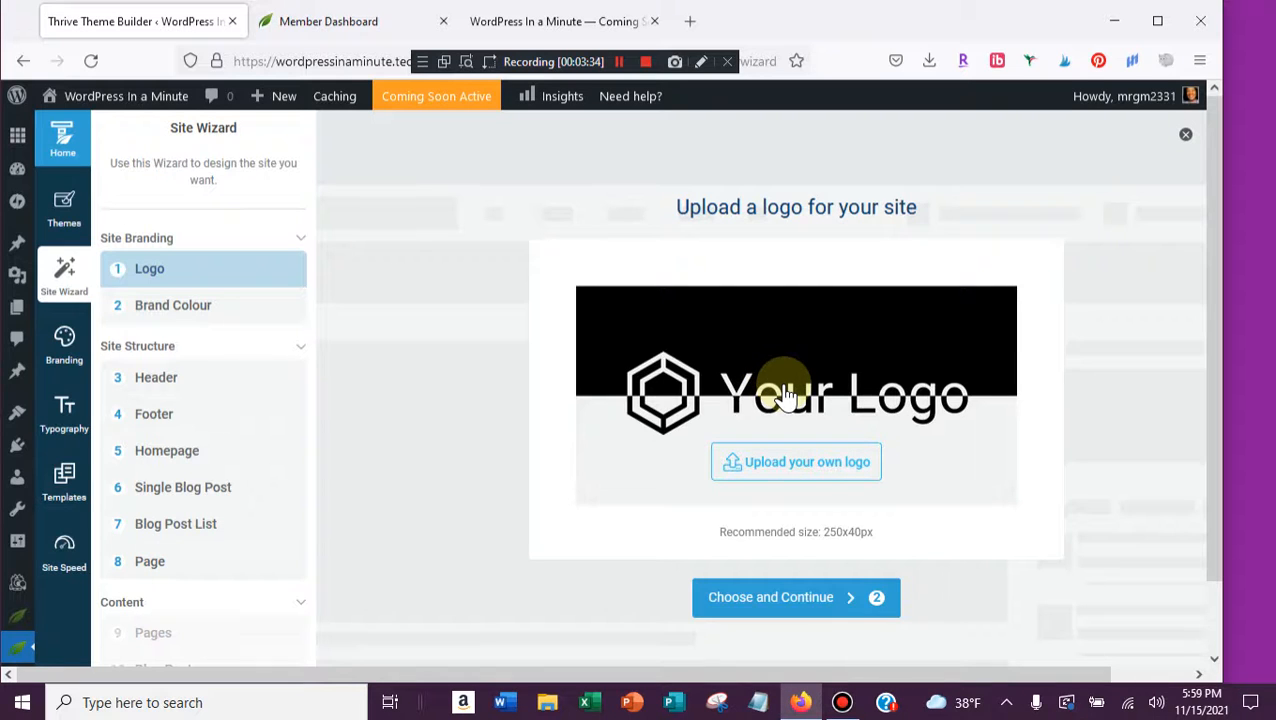
{"action": "left_click", "coordinate": [811, 600]}
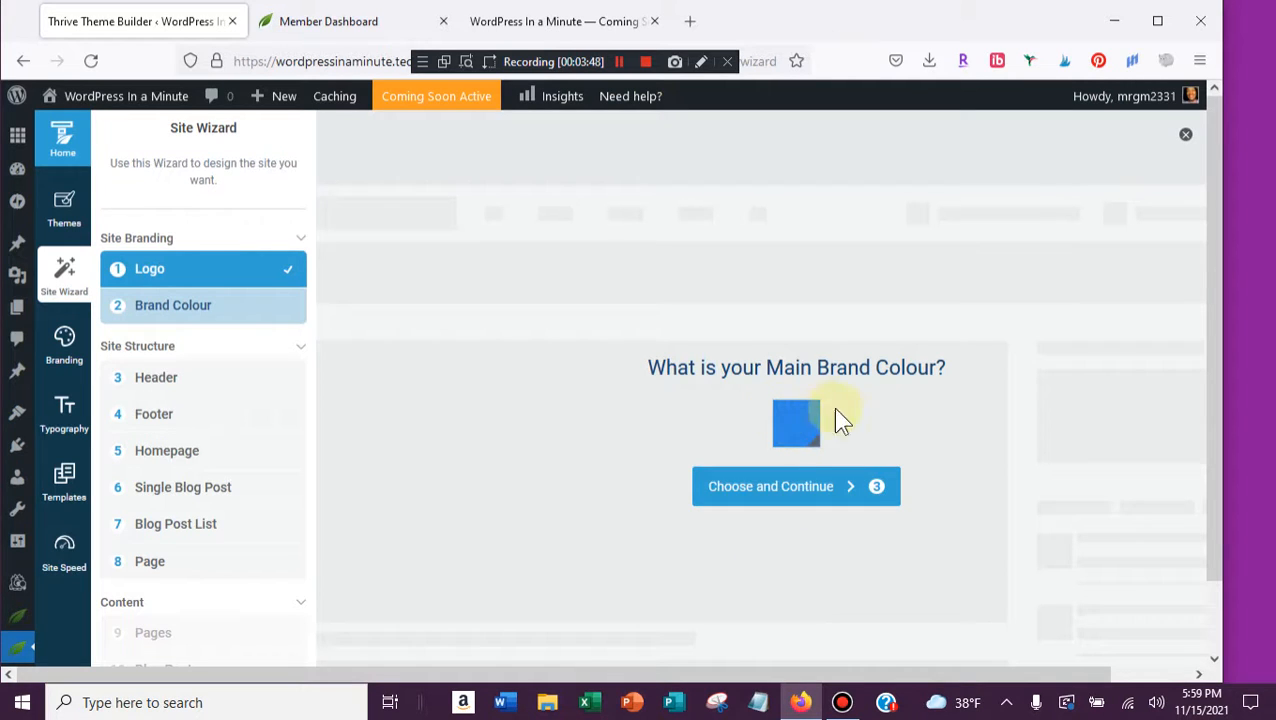
{"action": "left_click", "coordinate": [817, 485]}
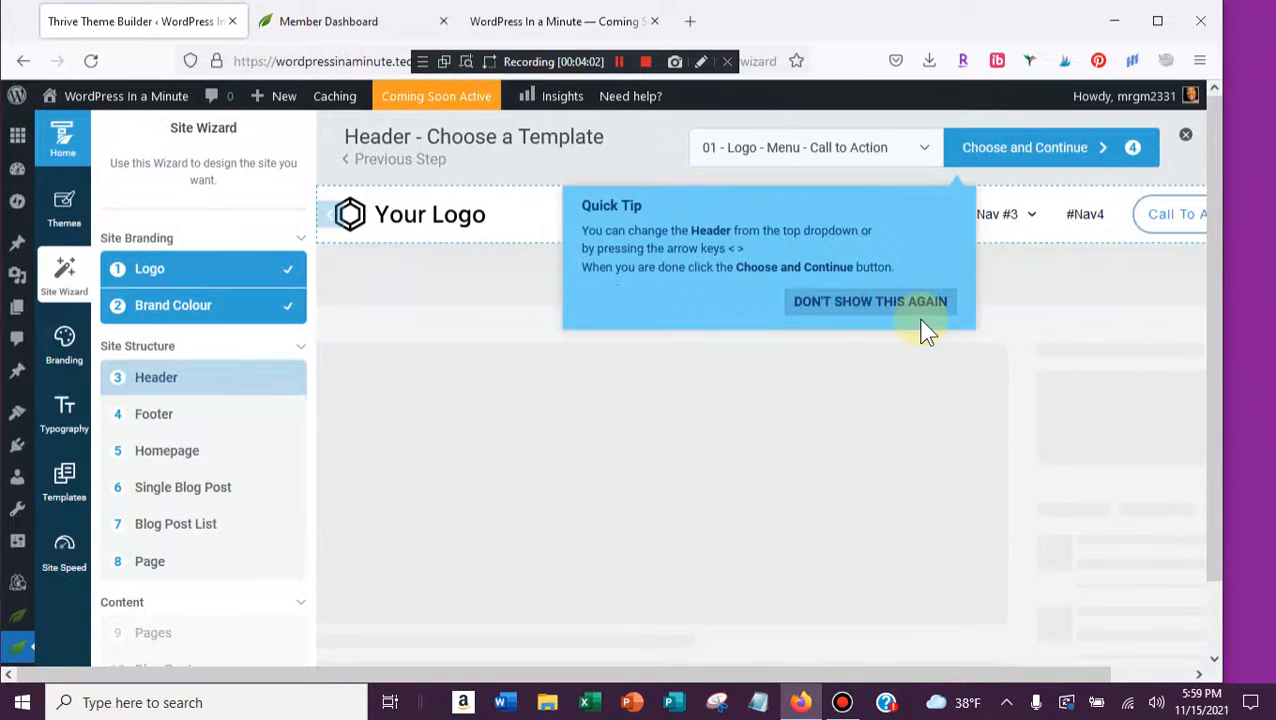
- Switch to Canva in a new browser tab and search it for "logo" templates
{"action": "left_click", "coordinate": [692, 22]}
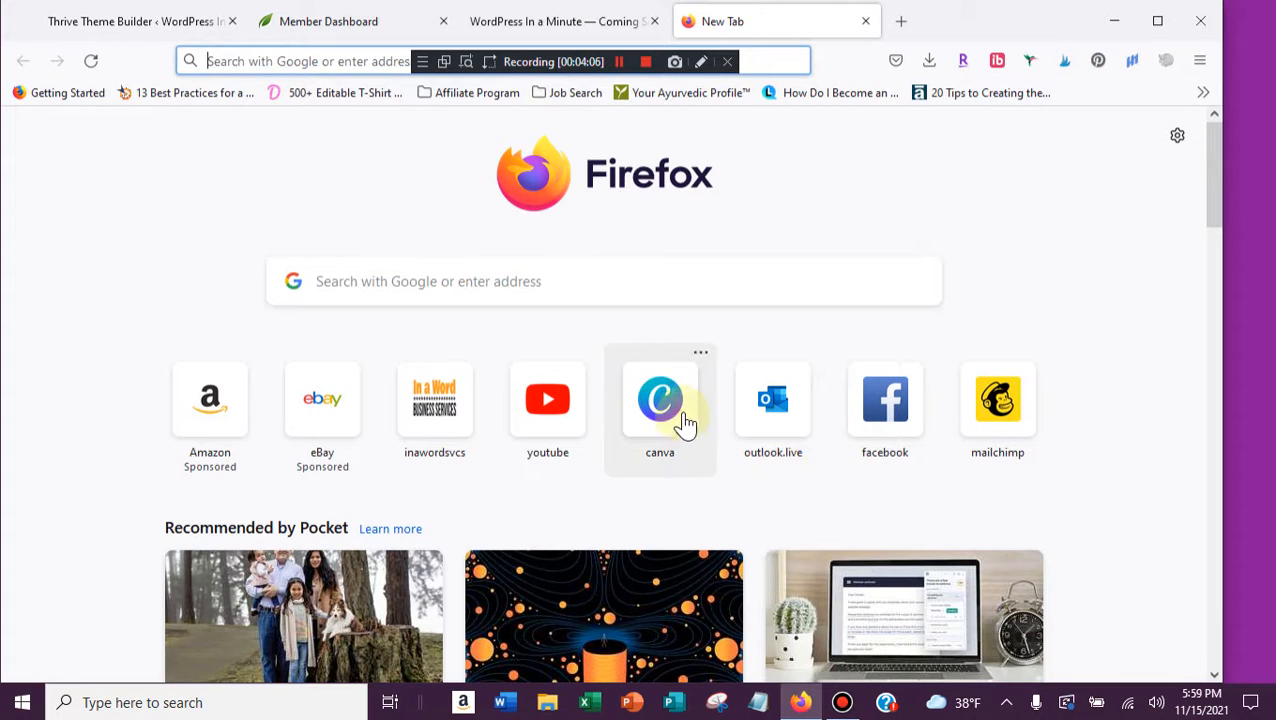
{"action": "left_click", "coordinate": [662, 402]}
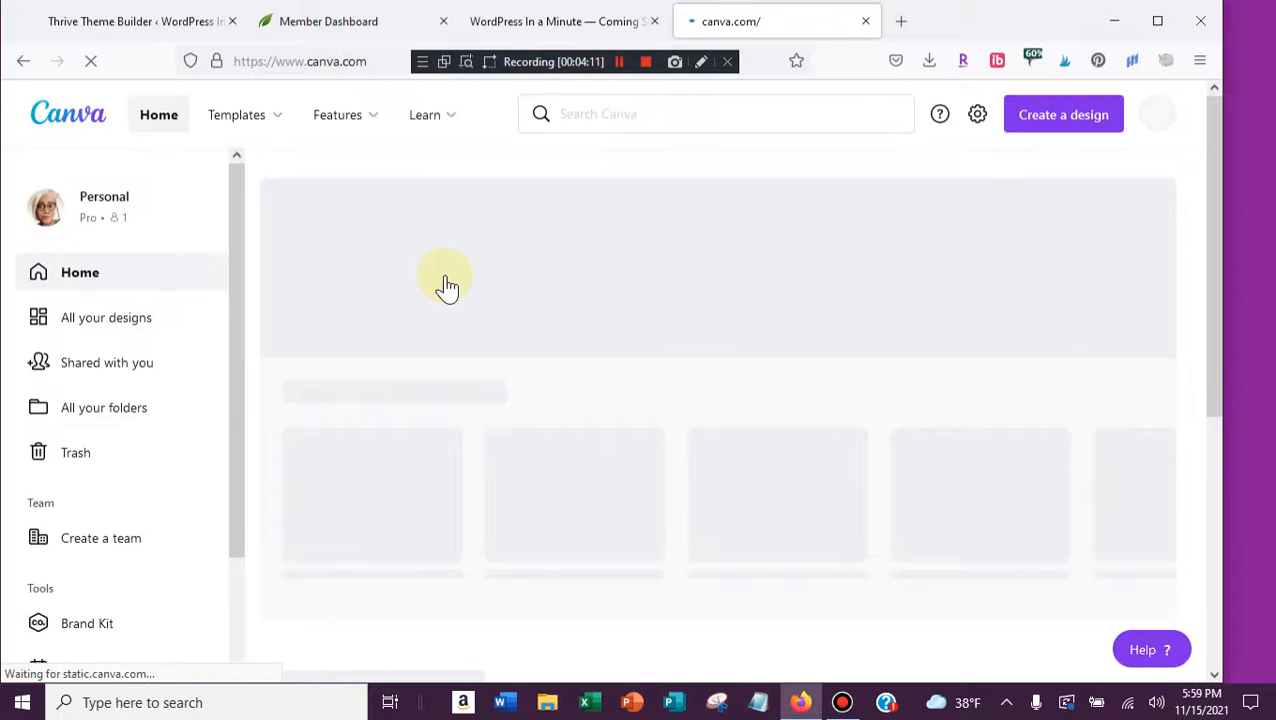
{"action": "left_click", "coordinate": [580, 113]}
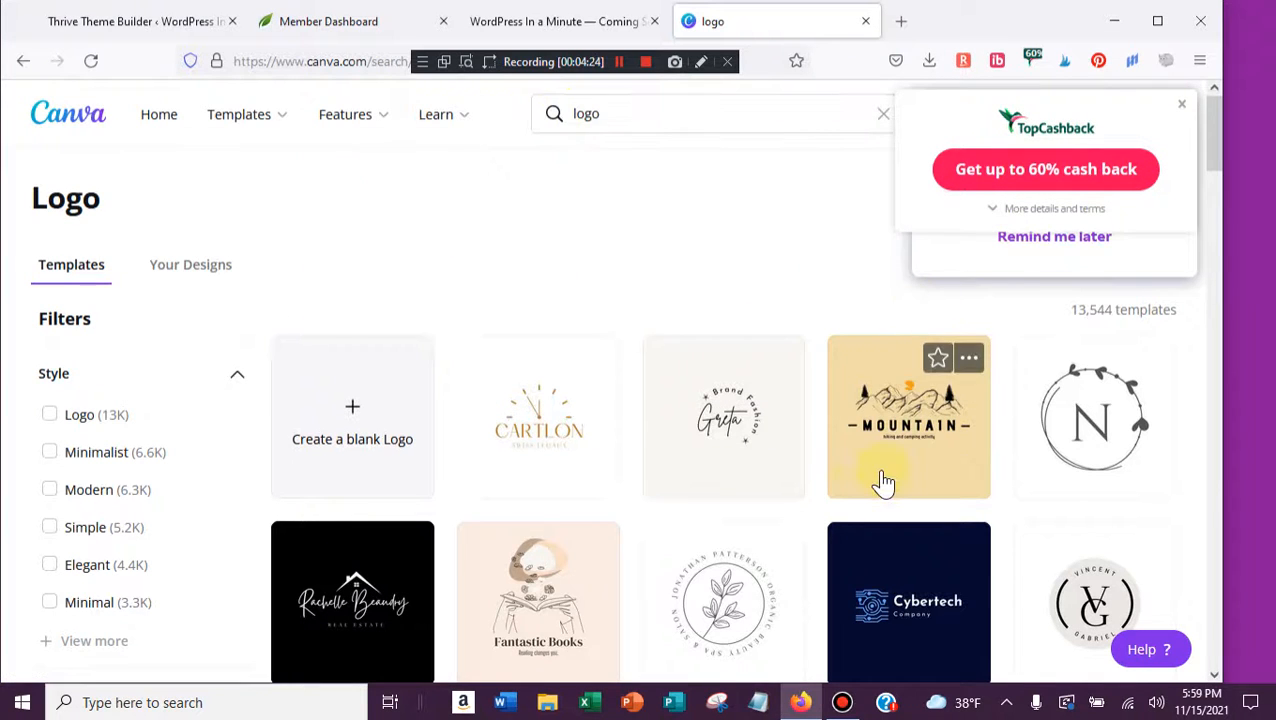
- Browse the logo template results for a design suitable for the website
{"action": "scroll", "coordinate": [892, 482], "scroll_direction": "down", "scroll_amount": 2}
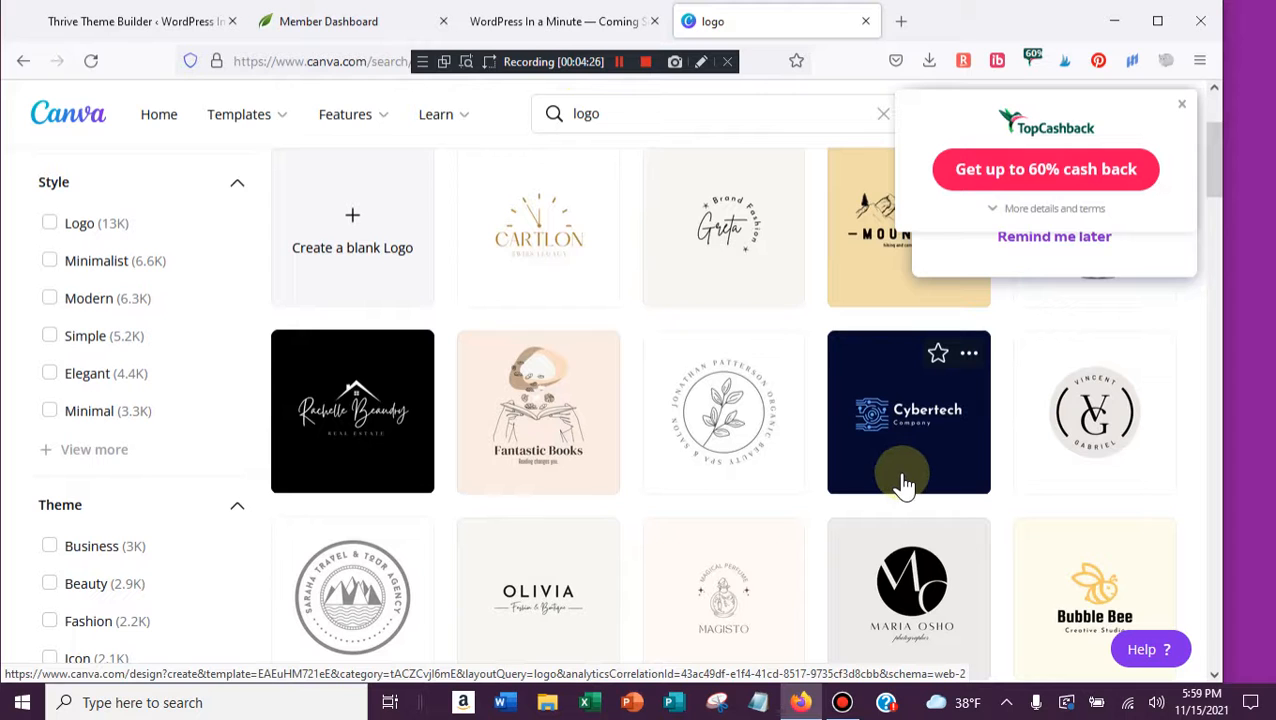
{"action": "scroll", "coordinate": [904, 485], "scroll_direction": "down", "scroll_amount": 2}
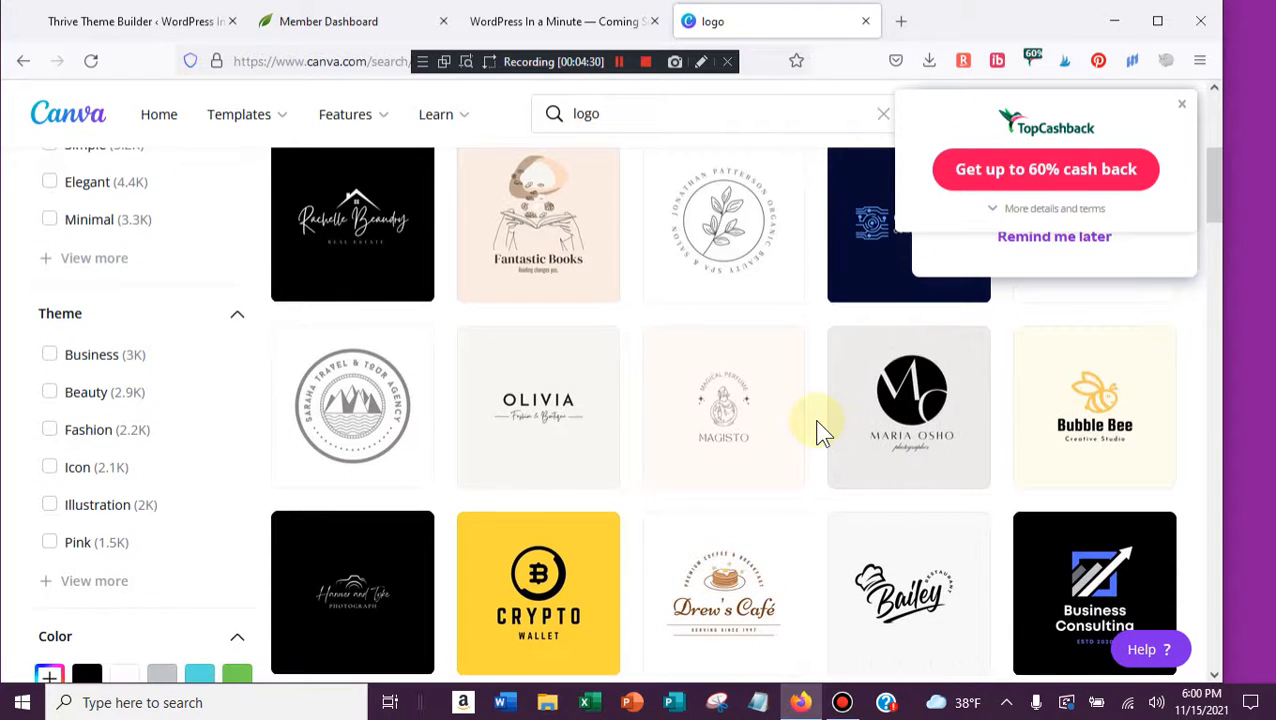
{"action": "scroll", "coordinate": [816, 430], "scroll_direction": "down", "scroll_amount": 3}
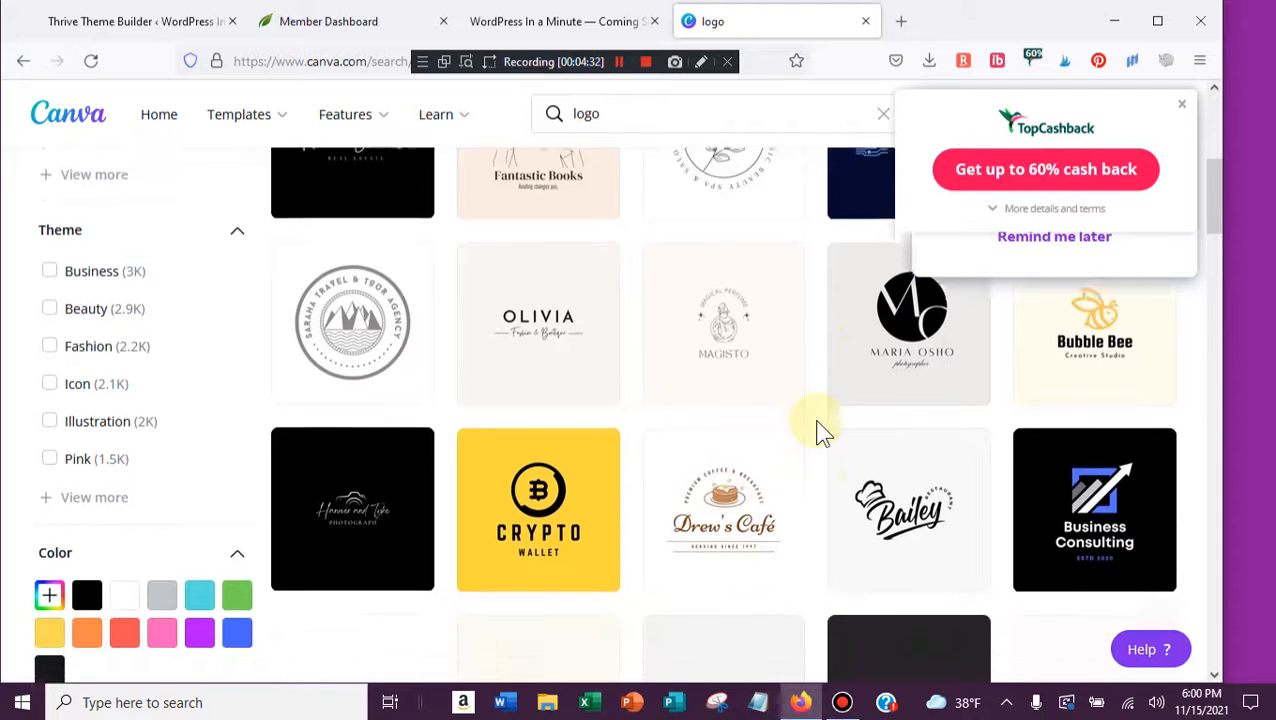
{"action": "scroll", "coordinate": [816, 430], "scroll_direction": "up", "scroll_amount": 4}
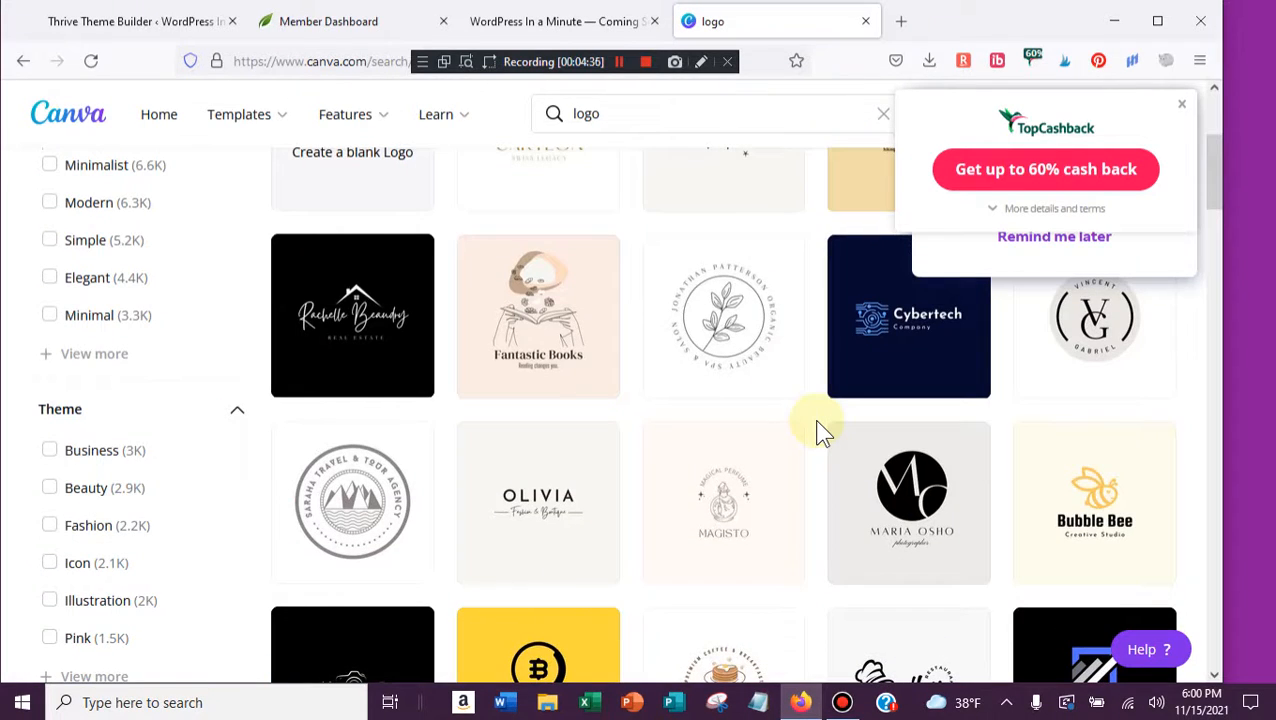
{"action": "scroll", "coordinate": [816, 430], "scroll_direction": "up", "scroll_amount": 2}
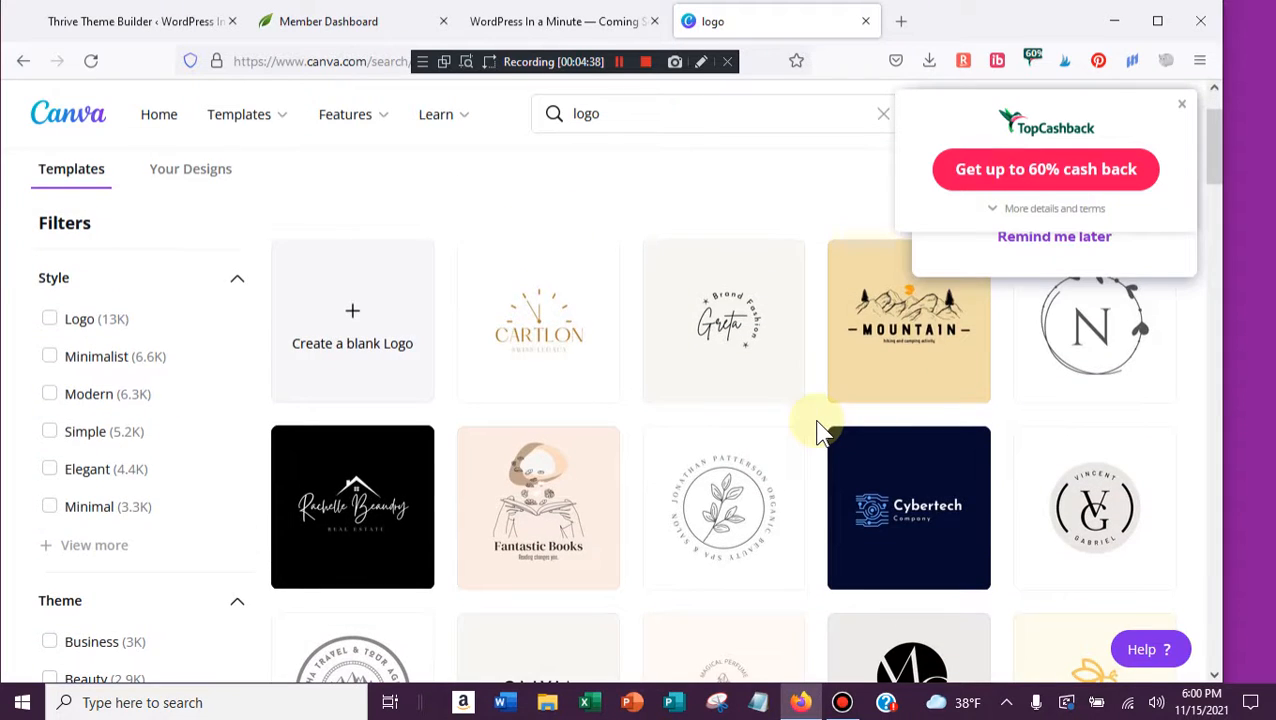
{"action": "scroll", "coordinate": [816, 430], "scroll_direction": "down", "scroll_amount": 9}
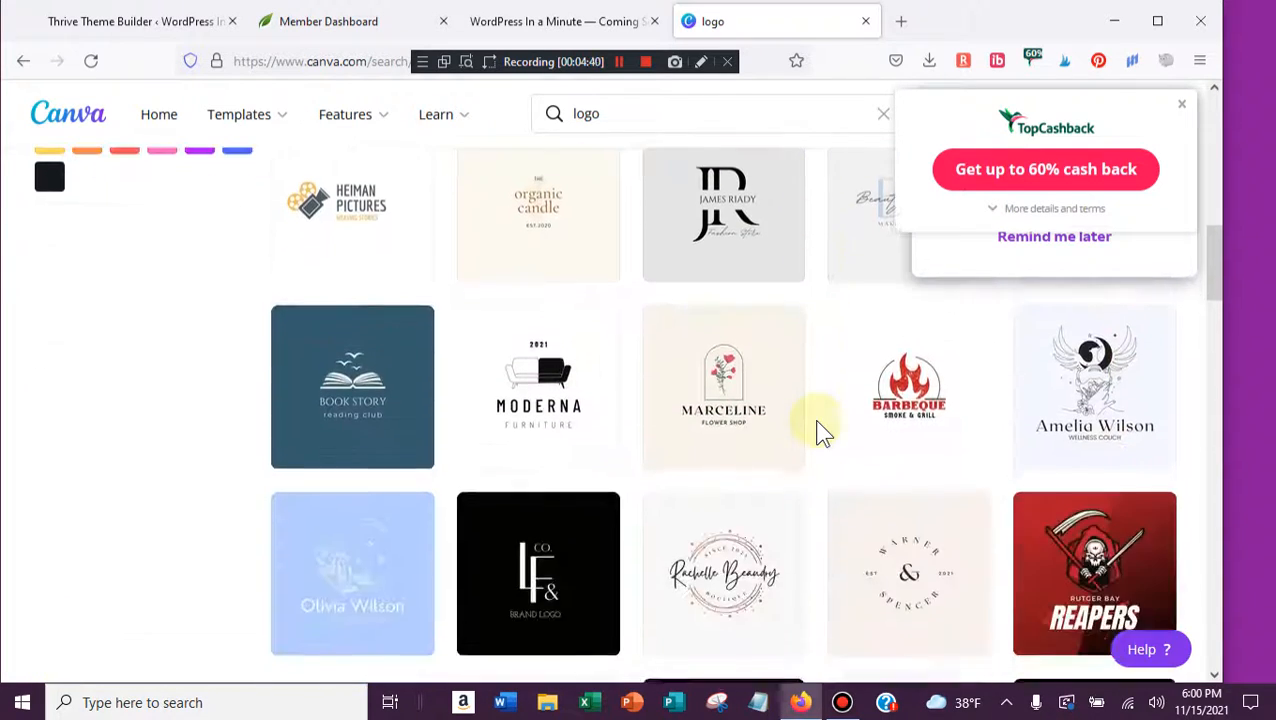
{"action": "scroll", "coordinate": [816, 430], "scroll_direction": "down", "scroll_amount": 4}
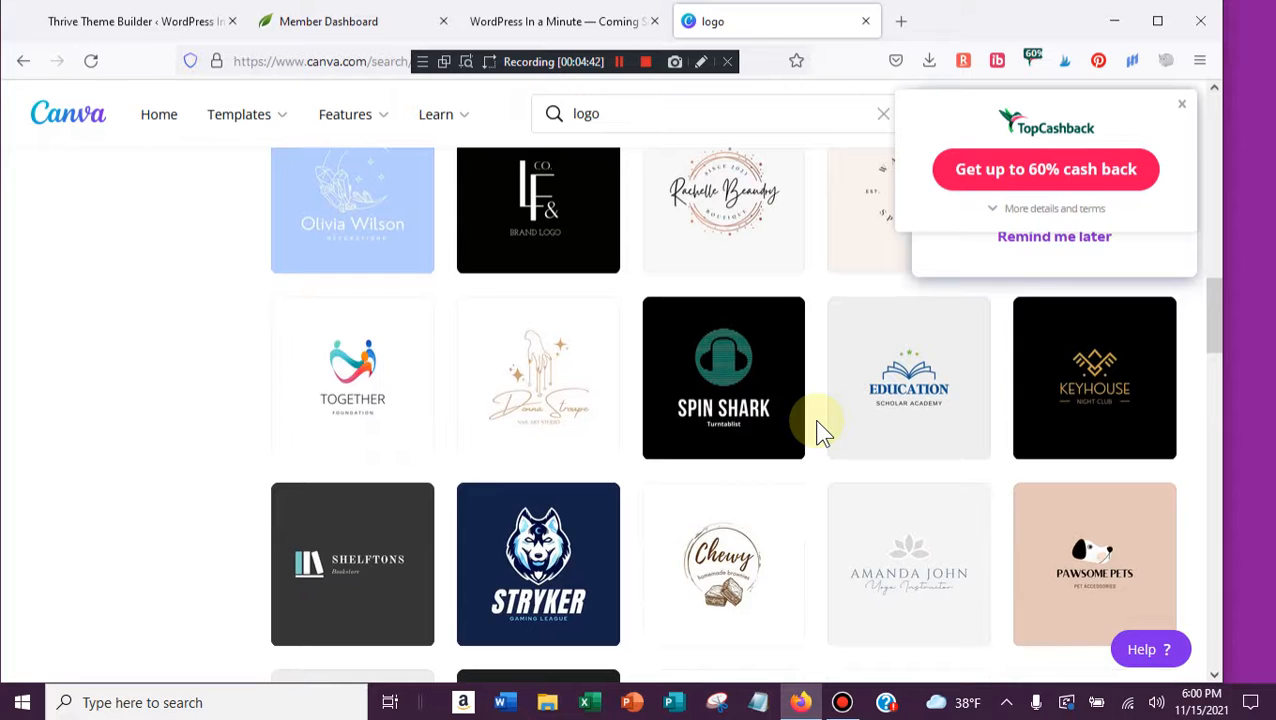
{"action": "scroll", "coordinate": [816, 430], "scroll_direction": "down", "scroll_amount": 3}
{"action": "scroll", "coordinate": [816, 430], "scroll_direction": "down", "scroll_amount": 1}
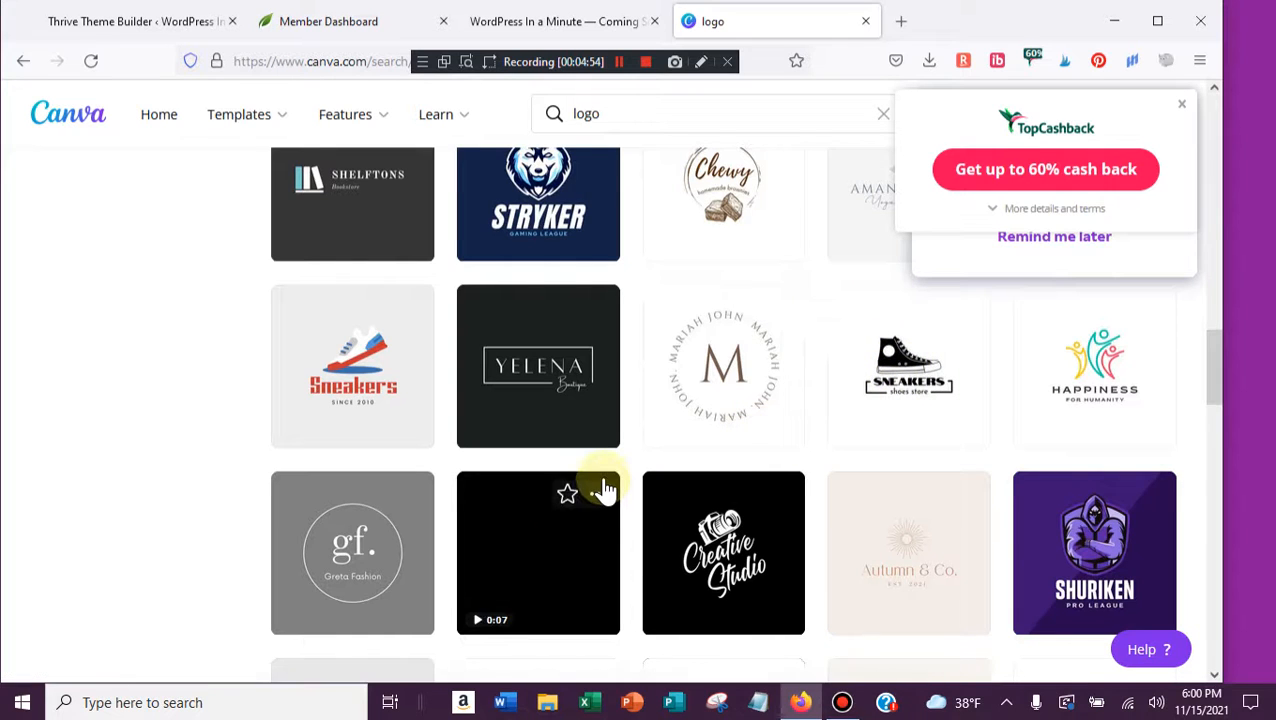
{"action": "scroll", "coordinate": [600, 490], "scroll_direction": "down", "scroll_amount": 2}
{"action": "scroll", "coordinate": [607, 490], "scroll_direction": "down", "scroll_amount": 1}
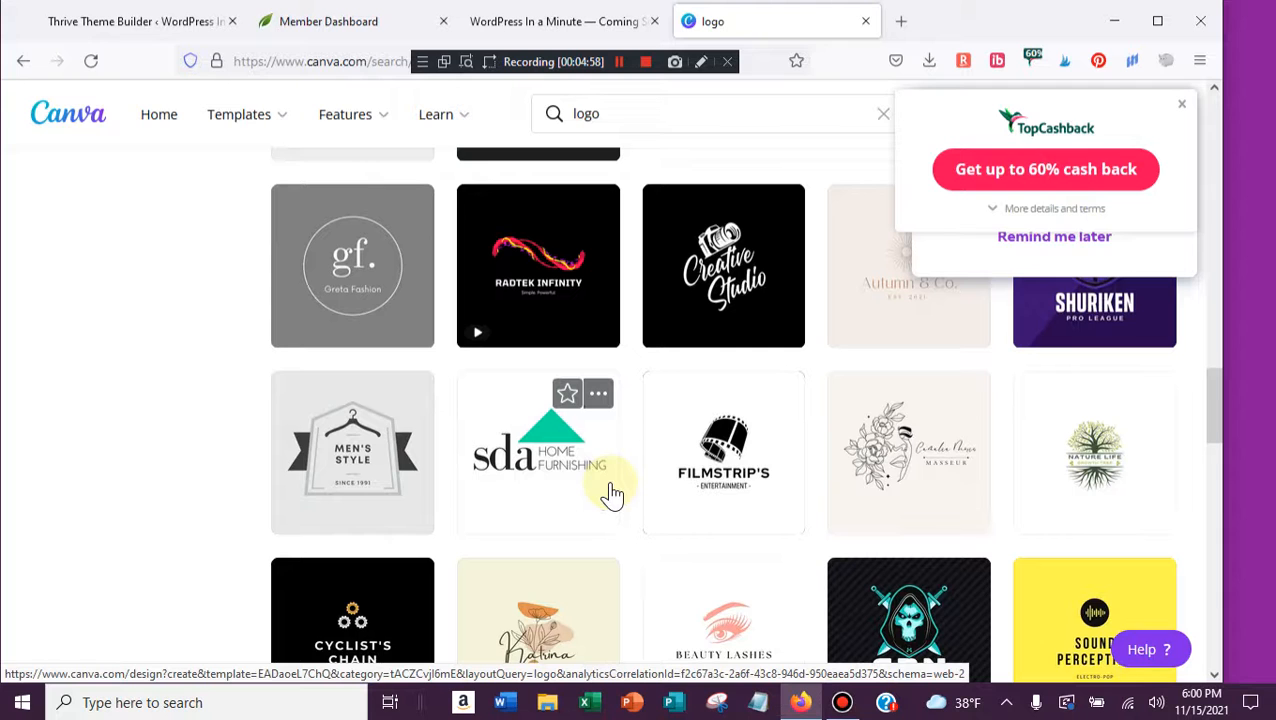
{"action": "scroll", "coordinate": [612, 490], "scroll_direction": "down", "scroll_amount": 3}
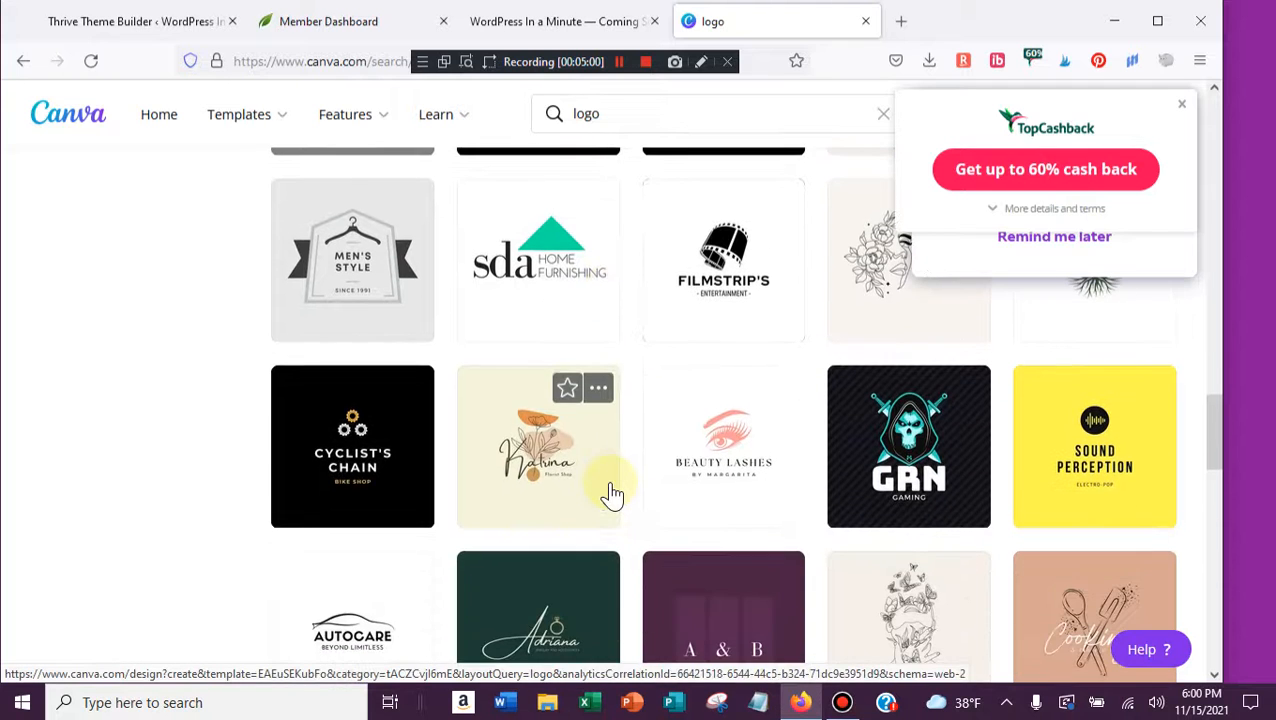
{"action": "scroll", "coordinate": [612, 490], "scroll_direction": "down", "scroll_amount": 4}
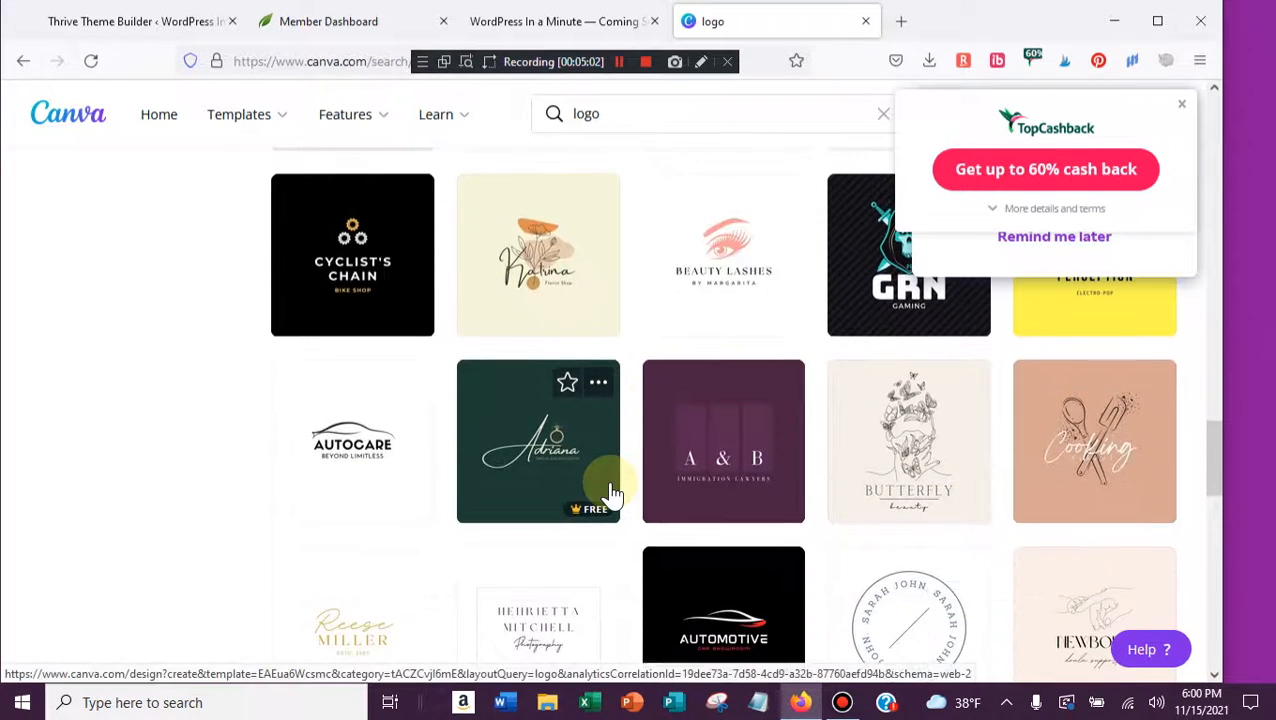
{"action": "scroll", "coordinate": [612, 490], "scroll_direction": "down", "scroll_amount": 2}
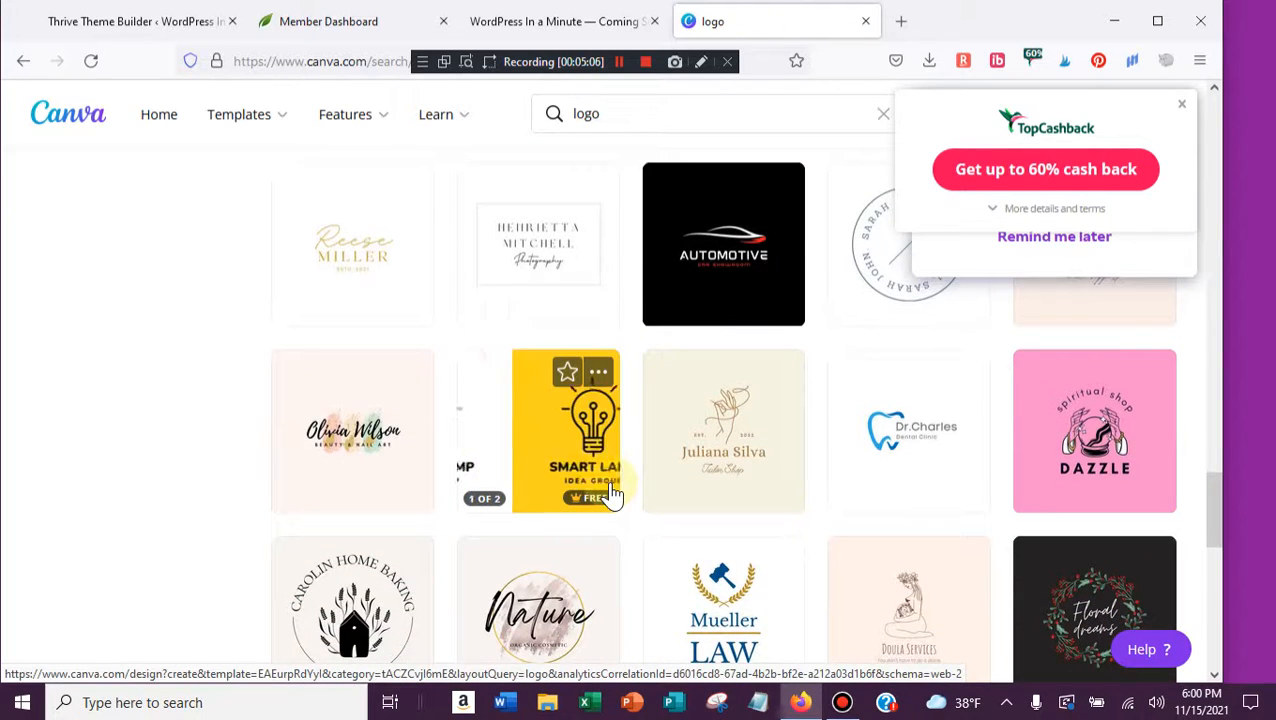
- Open the Pastel Minimal Home Baking Logo template and change the arched title on page 1 to "WordPress In A Minute"
{"action": "left_click", "coordinate": [340, 610]}
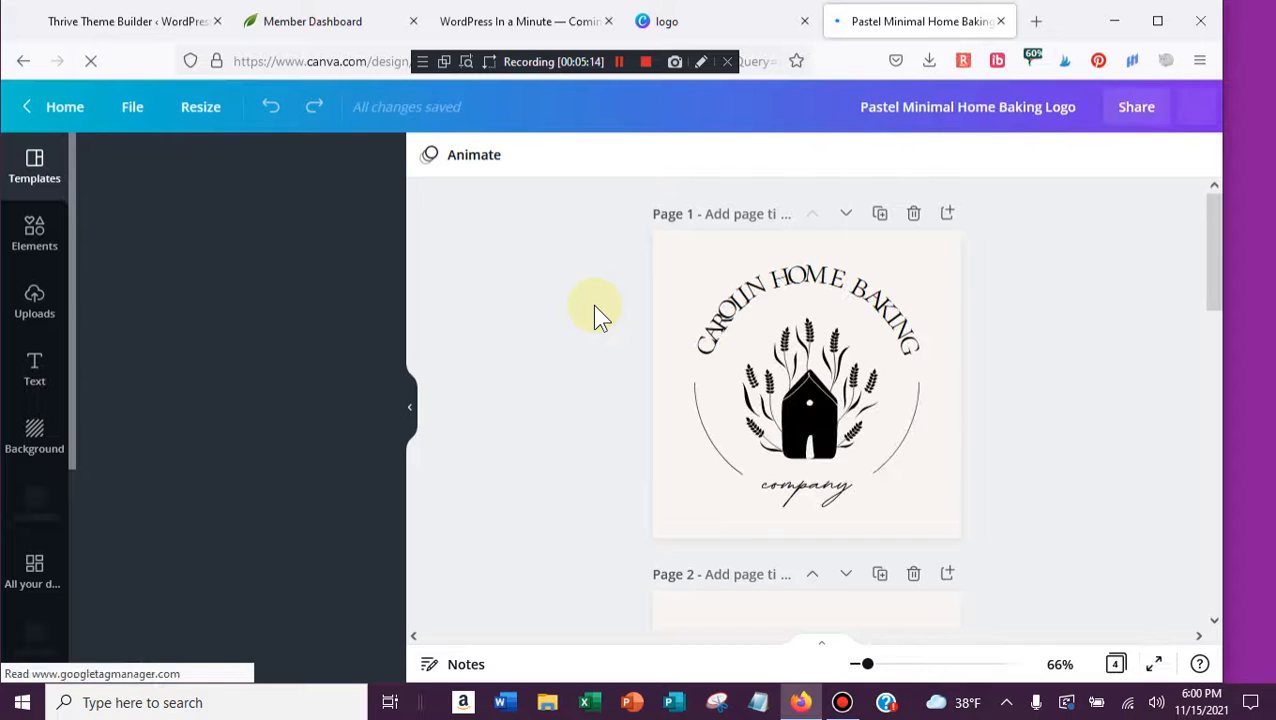
{"action": "left_click", "coordinate": [728, 316]}
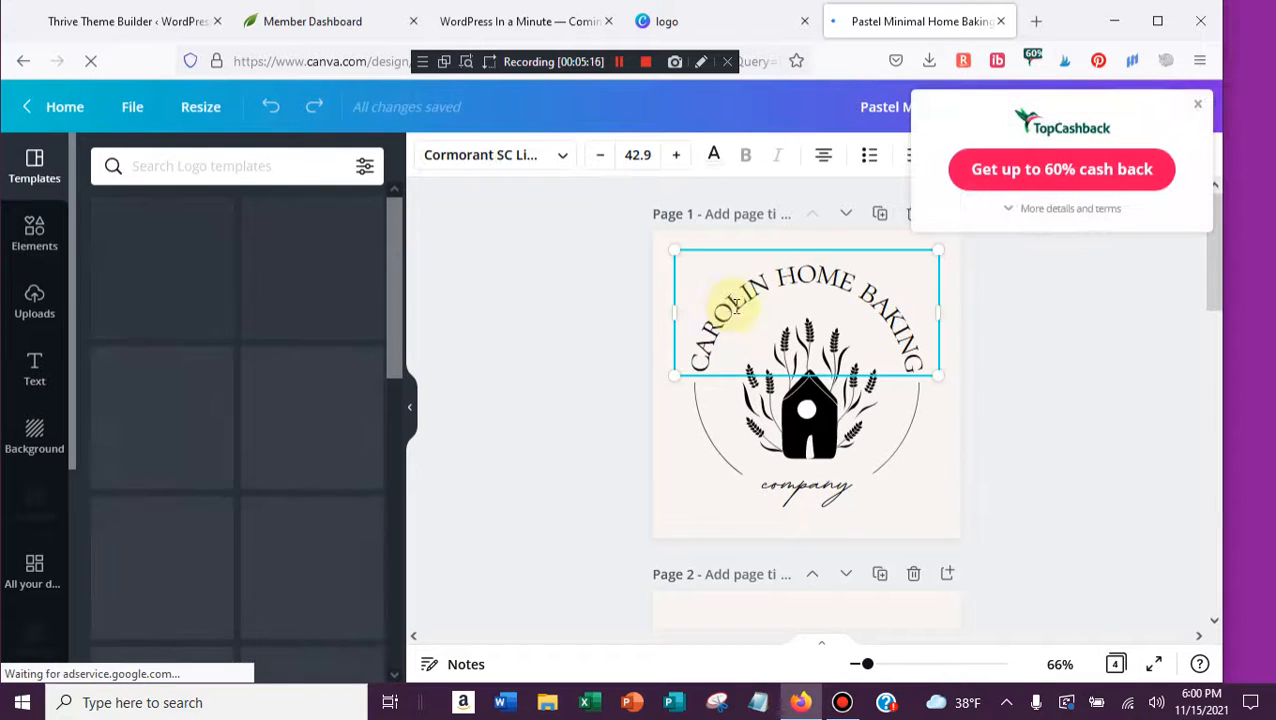
{"action": "left_click", "coordinate": [748, 319]}
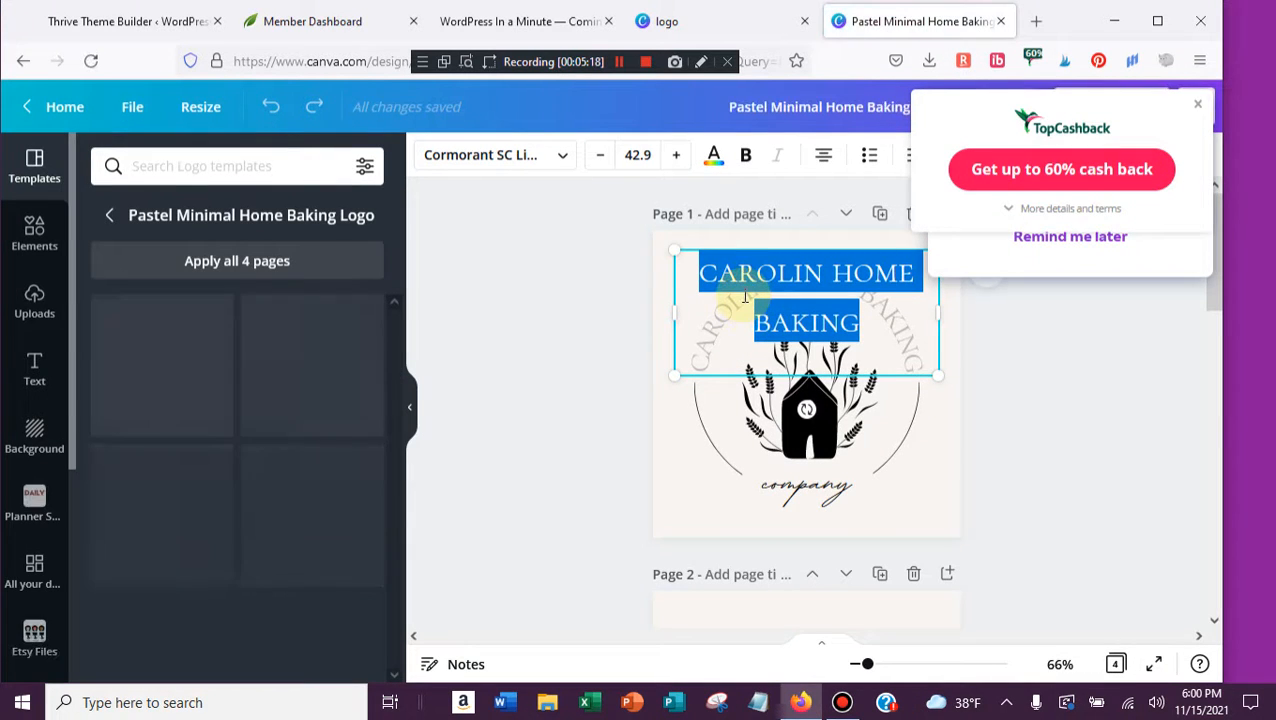
{"action": "type", "text": "WordPre"}
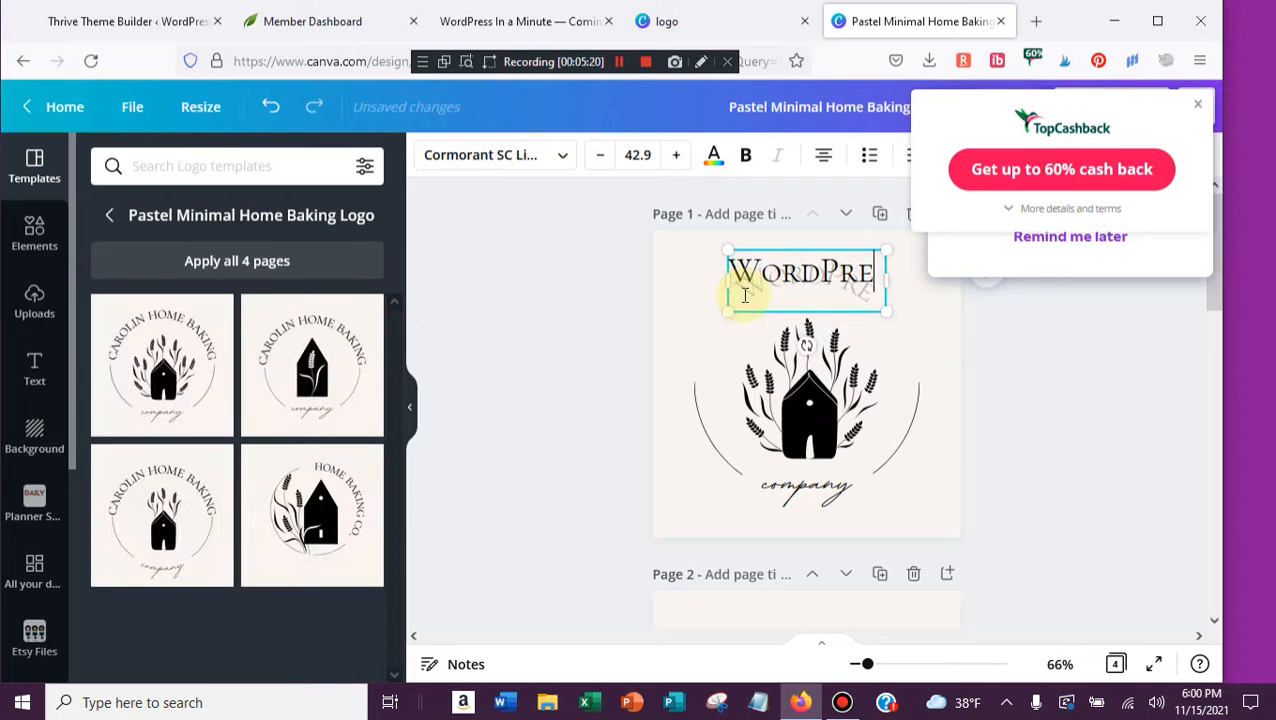
{"action": "type", "text": "ss In"}
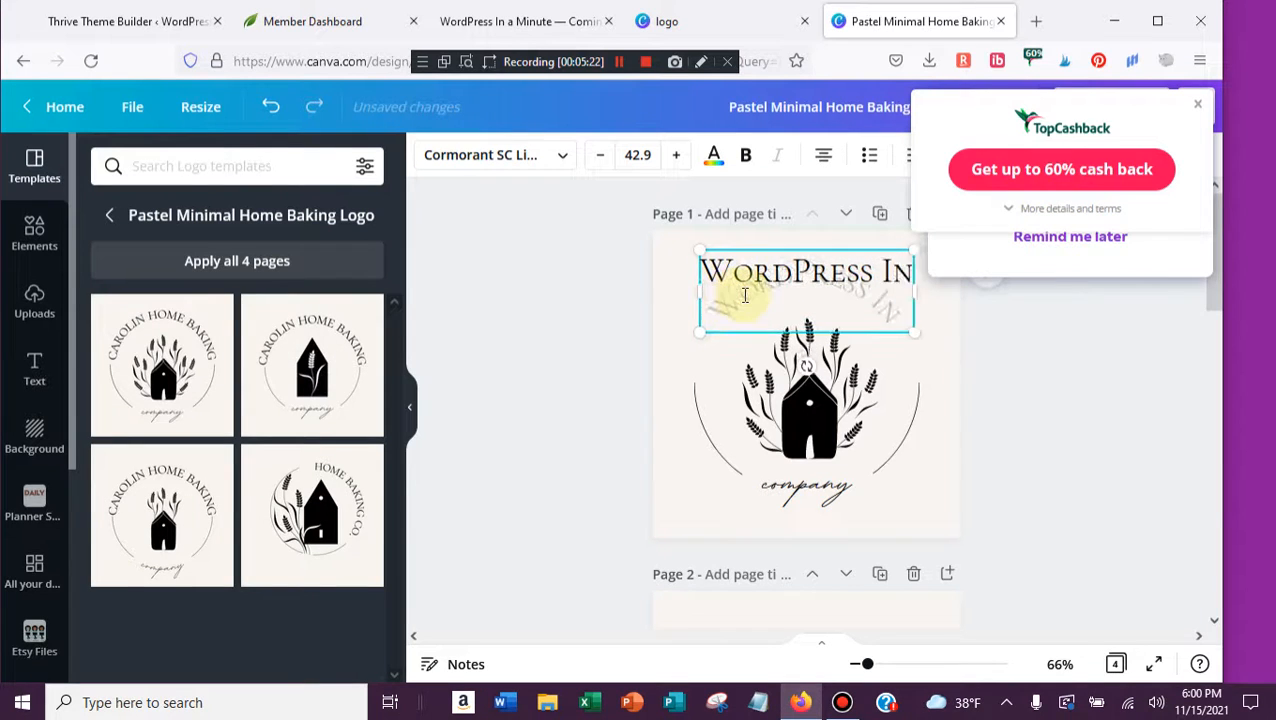
{"action": "type", "text": " A Minute"}
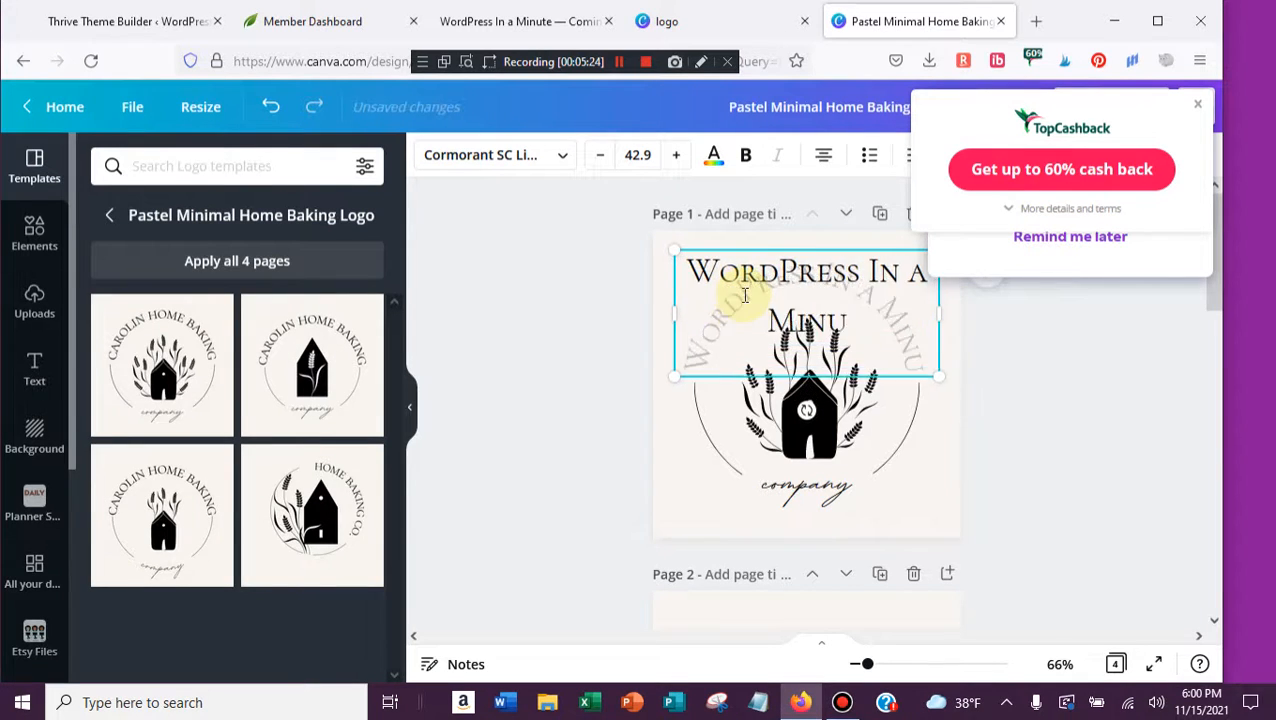
{"action": "left_click", "coordinate": [1055, 423]}
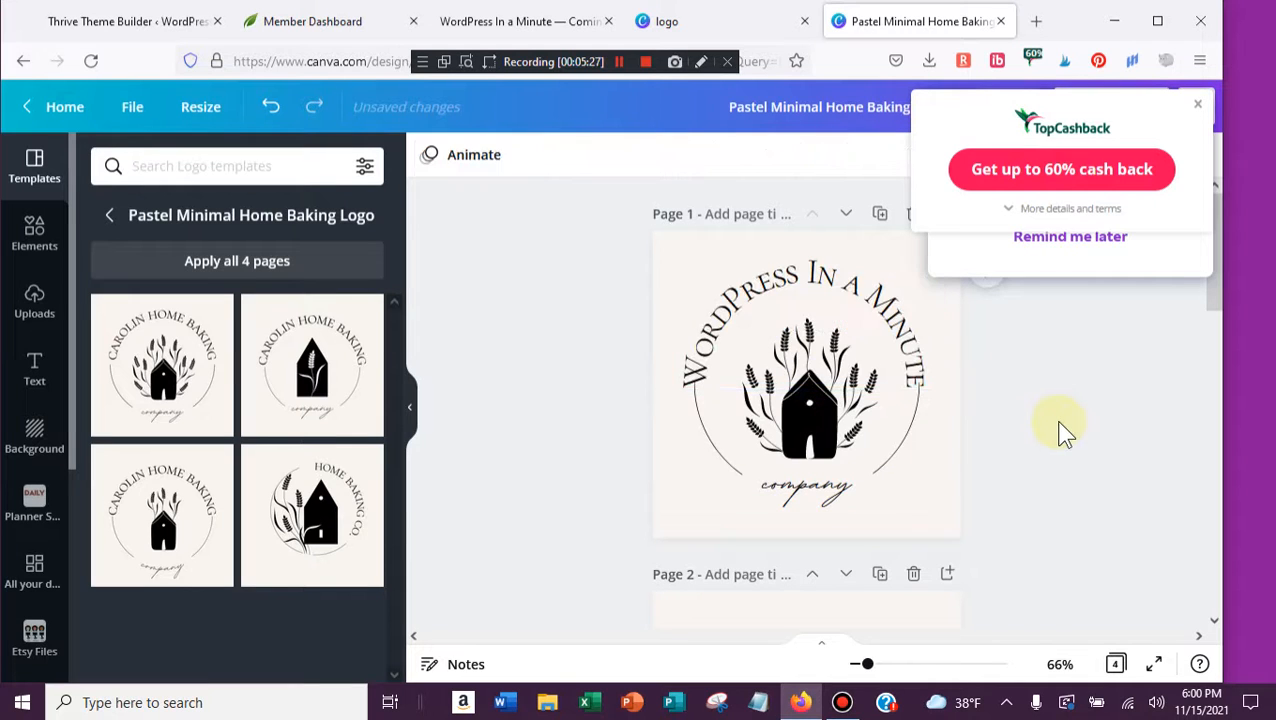
- Select the house graphic on page 1 and search the logo templates for "wordpress"
{"action": "left_click", "coordinate": [818, 405]}
{"action": "left_click", "coordinate": [167, 167]}
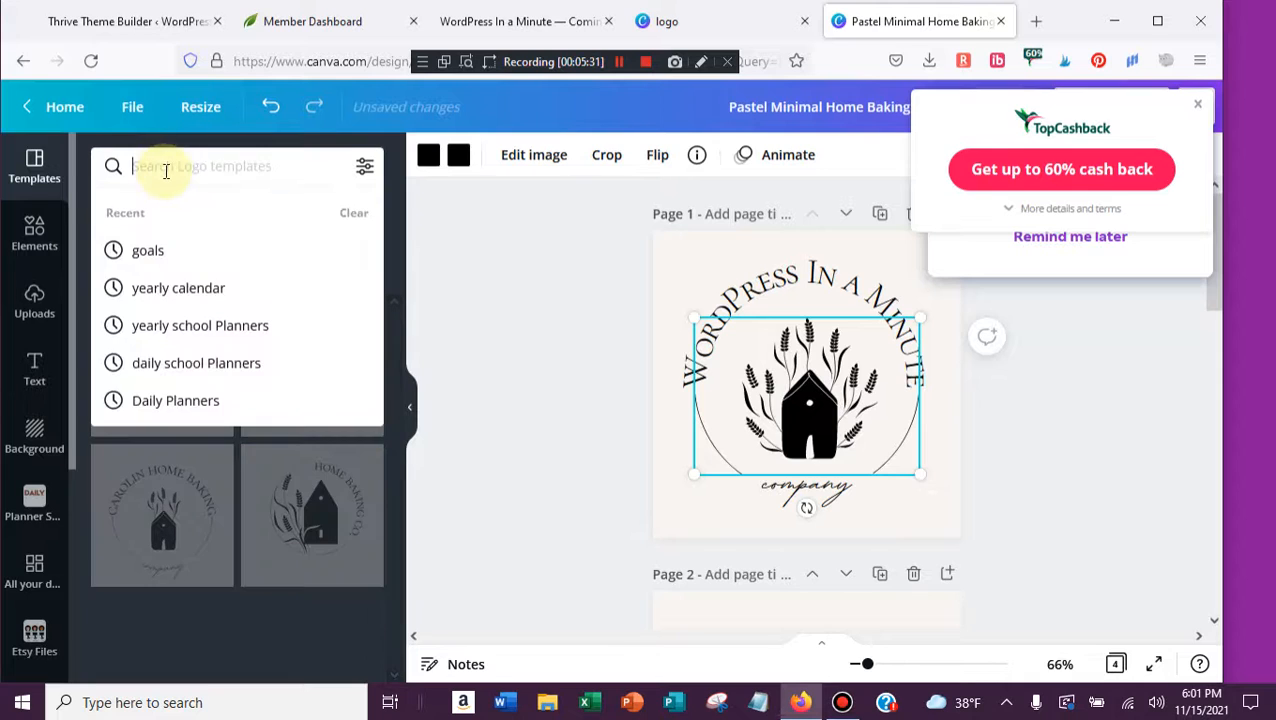
{"action": "type", "text": "wordpress"}
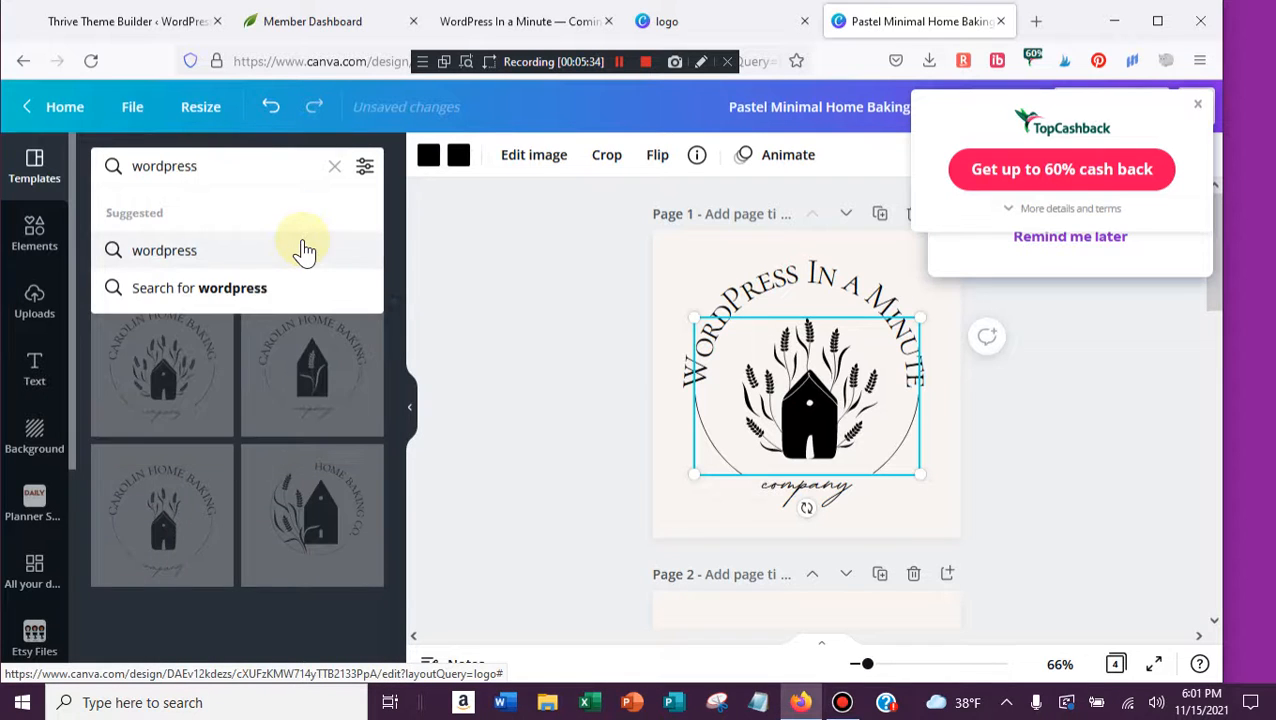
{"action": "key", "text": "Return"}
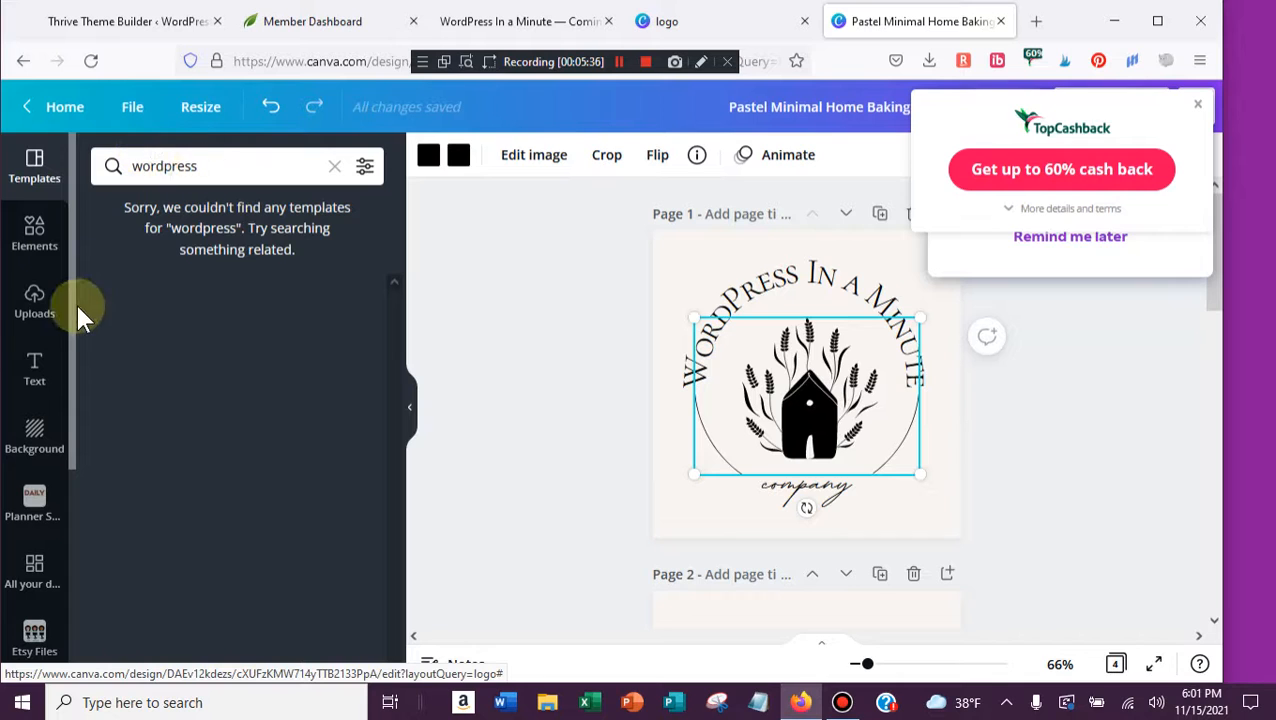
- Search Canva's elements for "wordpress"
{"action": "left_click", "coordinate": [28, 238]}
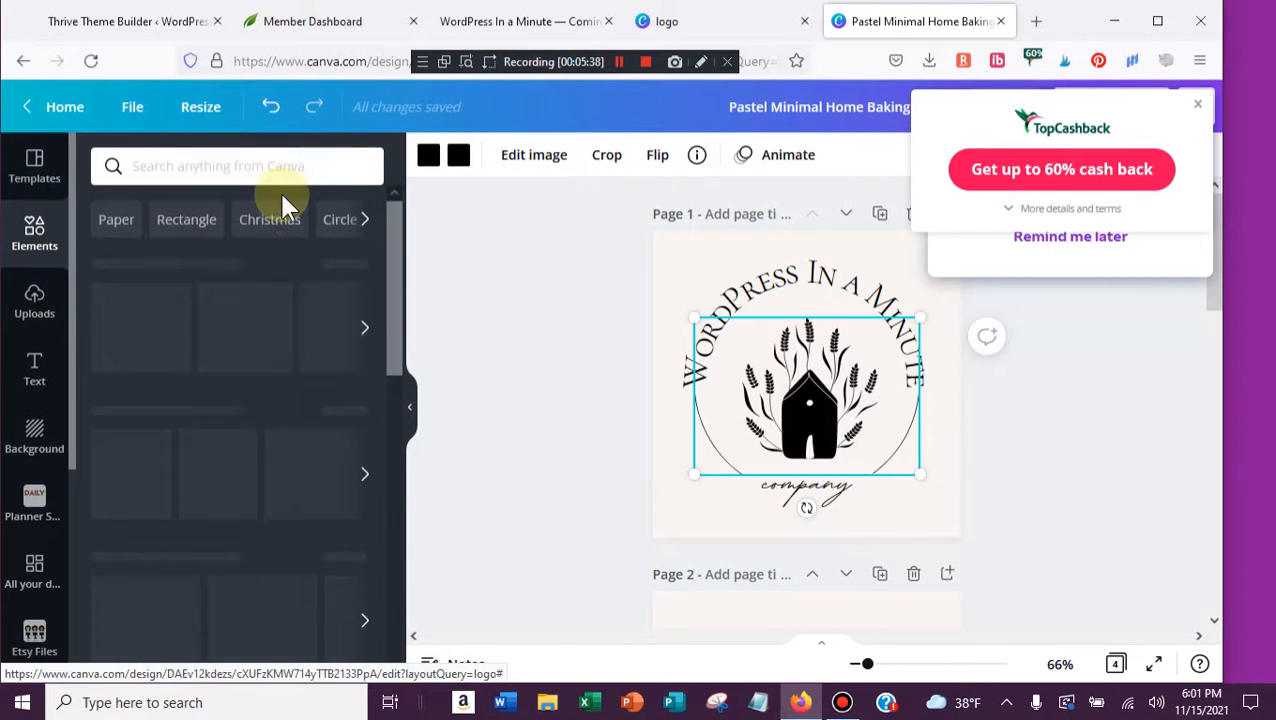
{"action": "left_click", "coordinate": [235, 168]}
{"action": "type", "text": "wor"}
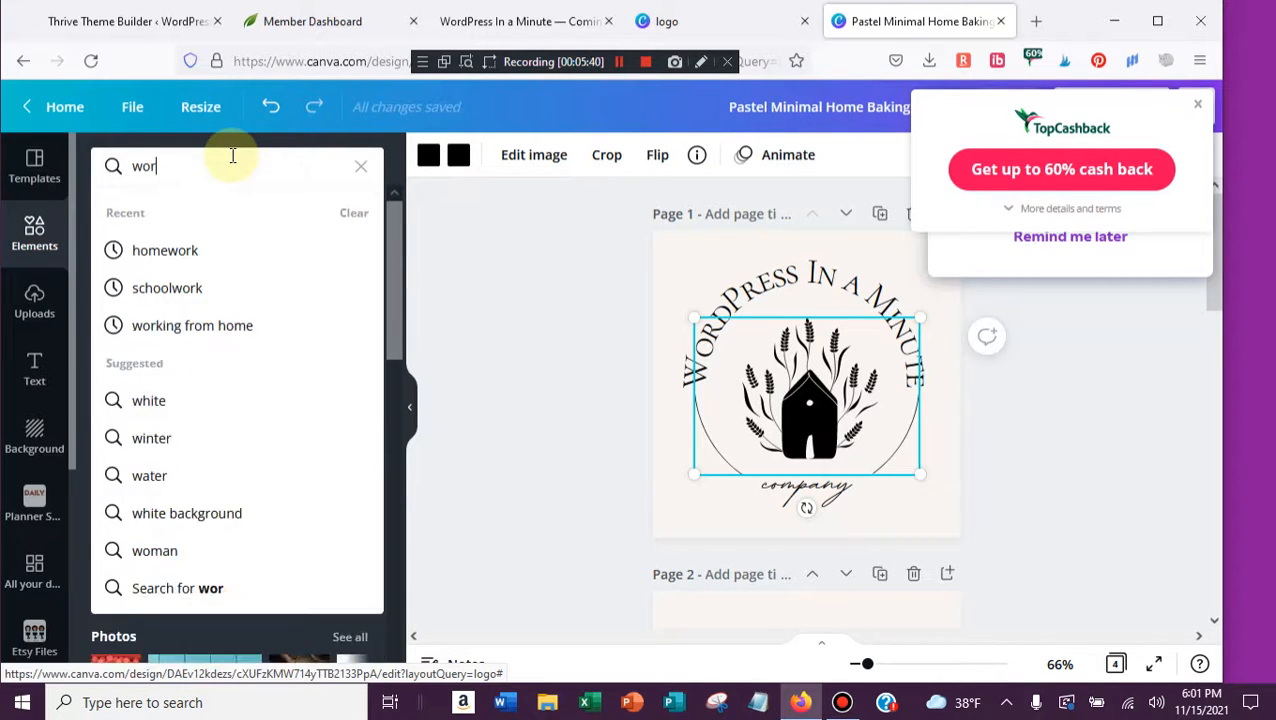
{"action": "type", "text": "dpress"}
{"action": "key", "text": "Return"}
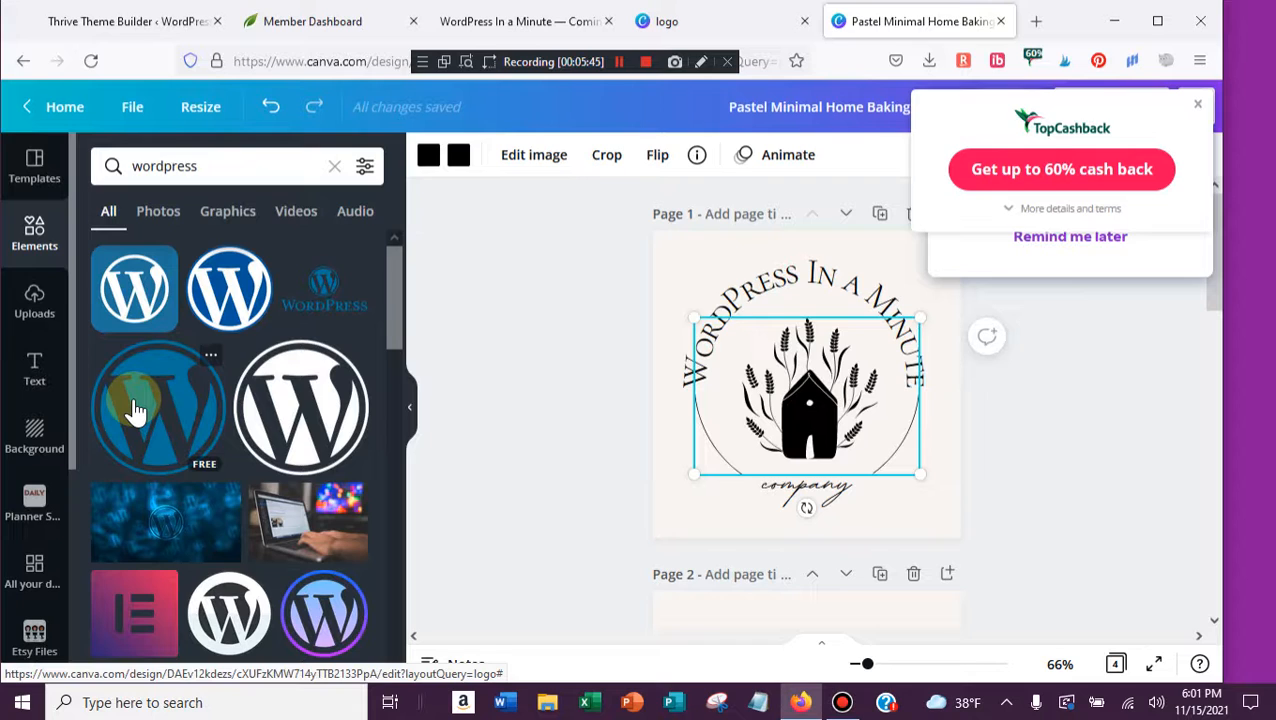
- Remove the house graphic from page 1 and place the free blue round WordPress logo under the arched title
{"action": "left_click_drag", "start_coordinate": [135, 410], "coordinate": [808, 420]}
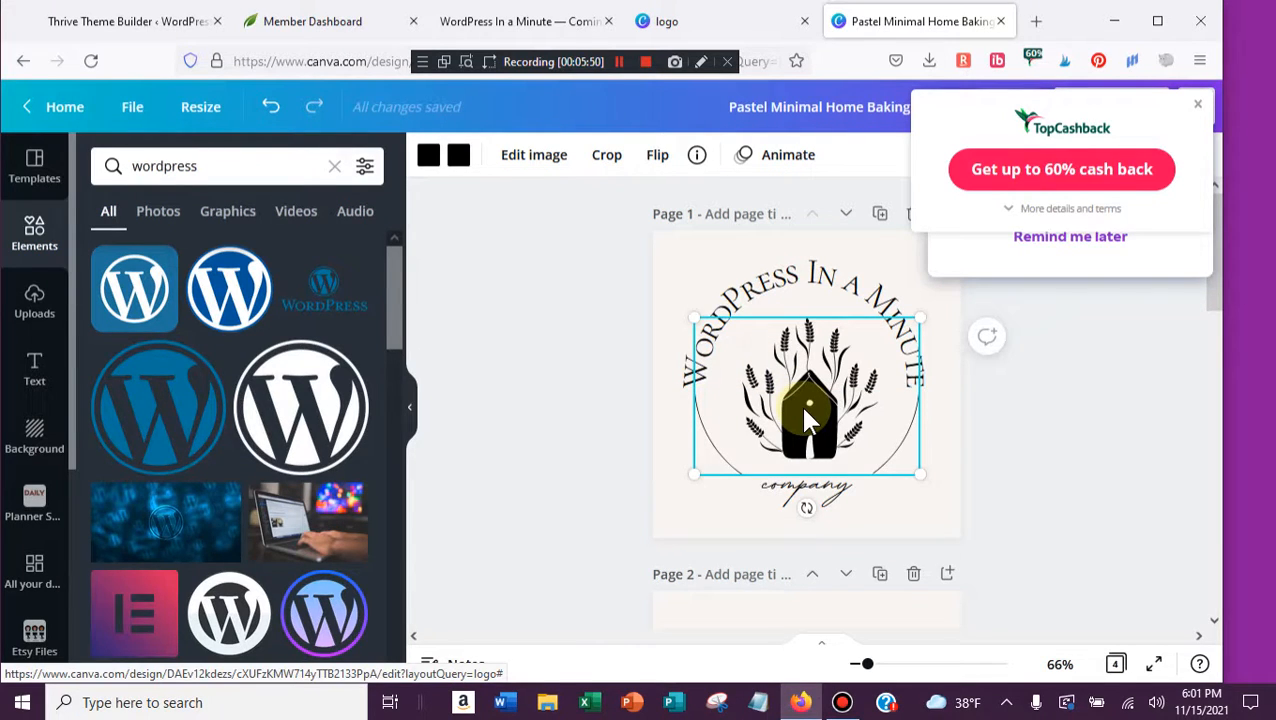
{"action": "left_click_drag", "start_coordinate": [803, 410], "coordinate": [803, 418]}
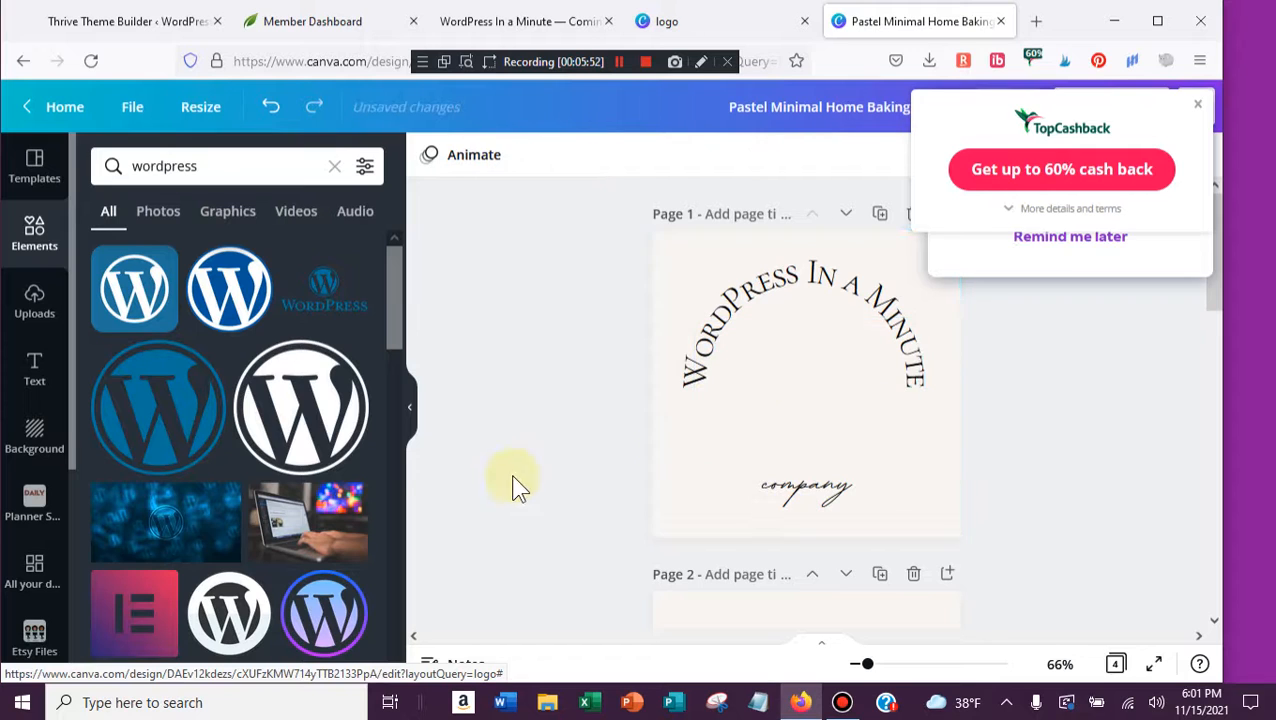
{"action": "left_click_drag", "start_coordinate": [157, 427], "coordinate": [800, 388]}
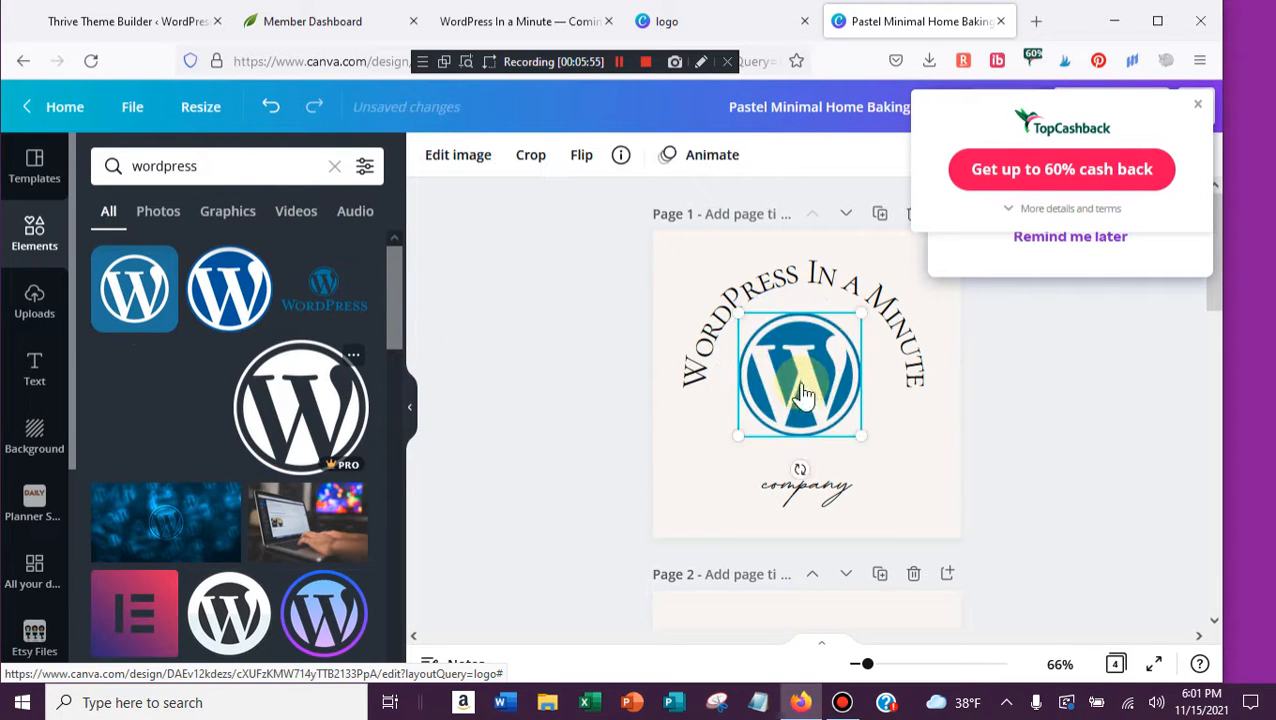
{"action": "left_click", "coordinate": [501, 378]}
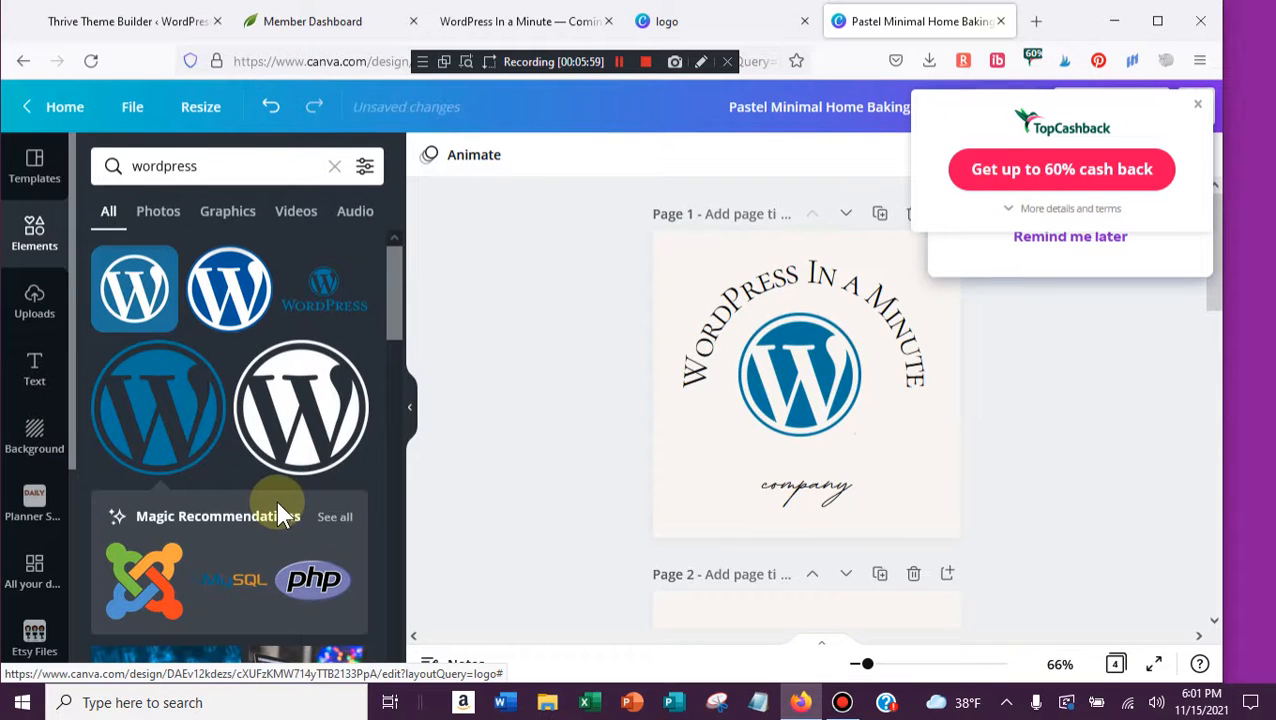
- Replace the "company" text below the logo on page 1 with "wordpress.tech"
{"action": "left_click", "coordinate": [812, 490]}
{"action": "double_click", "coordinate": [812, 490]}
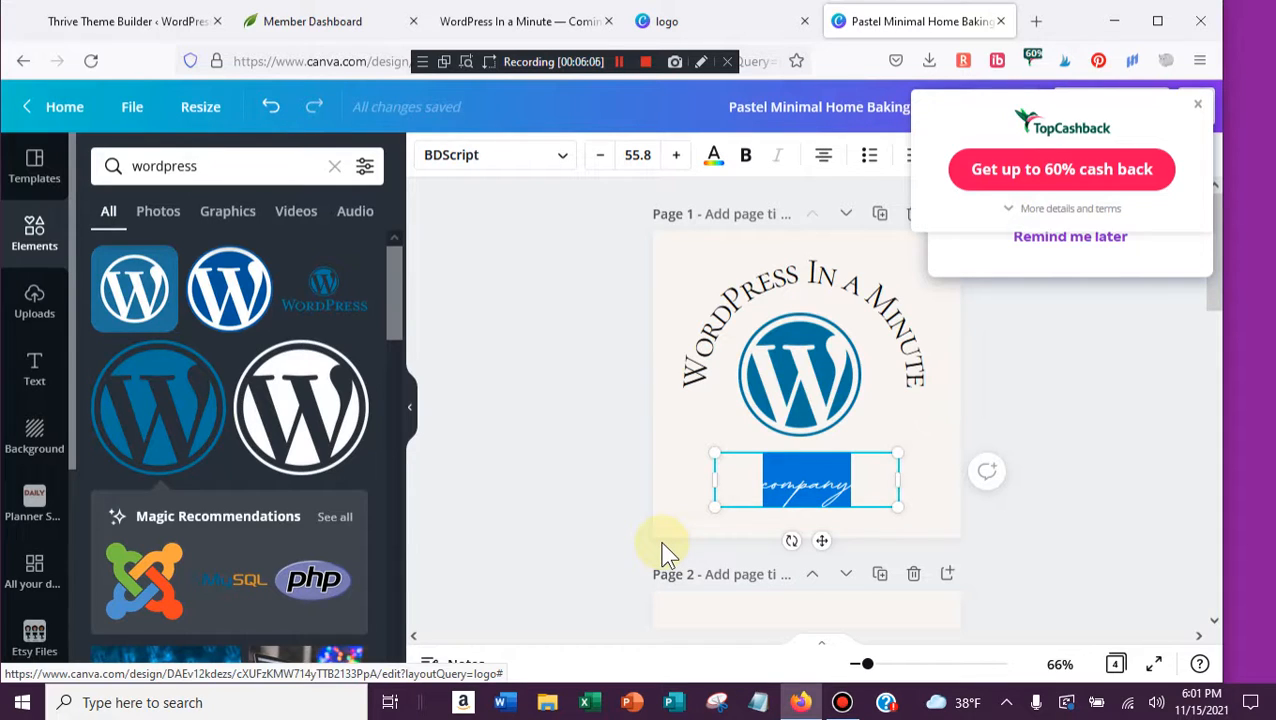
{"action": "type", "text": "w"}
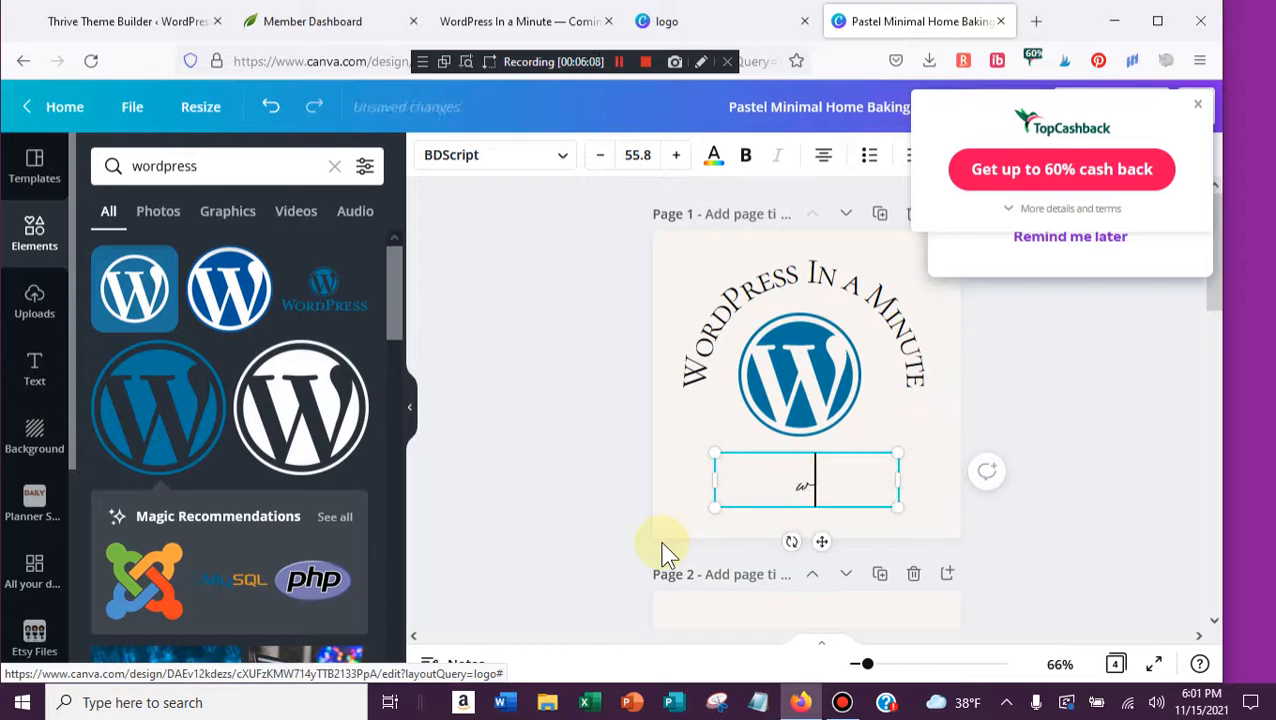
{"action": "type", "text": "ordpr"}
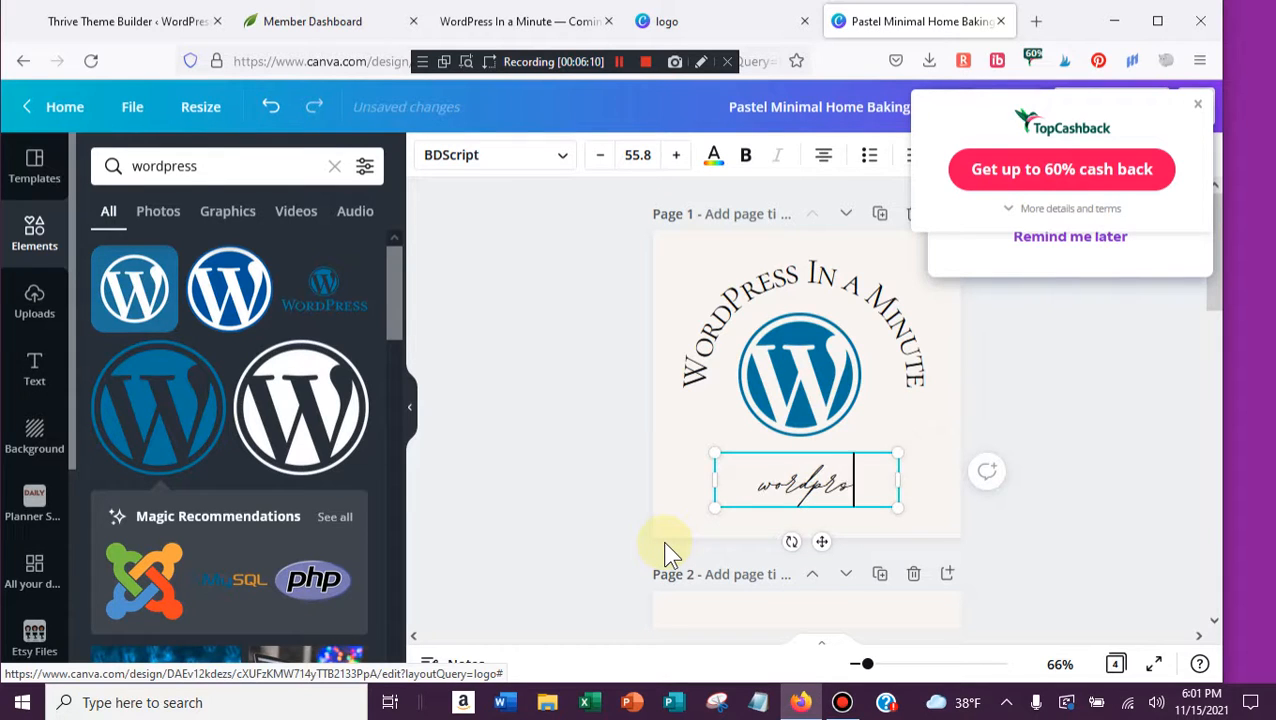
{"action": "type", "text": "esstech"}
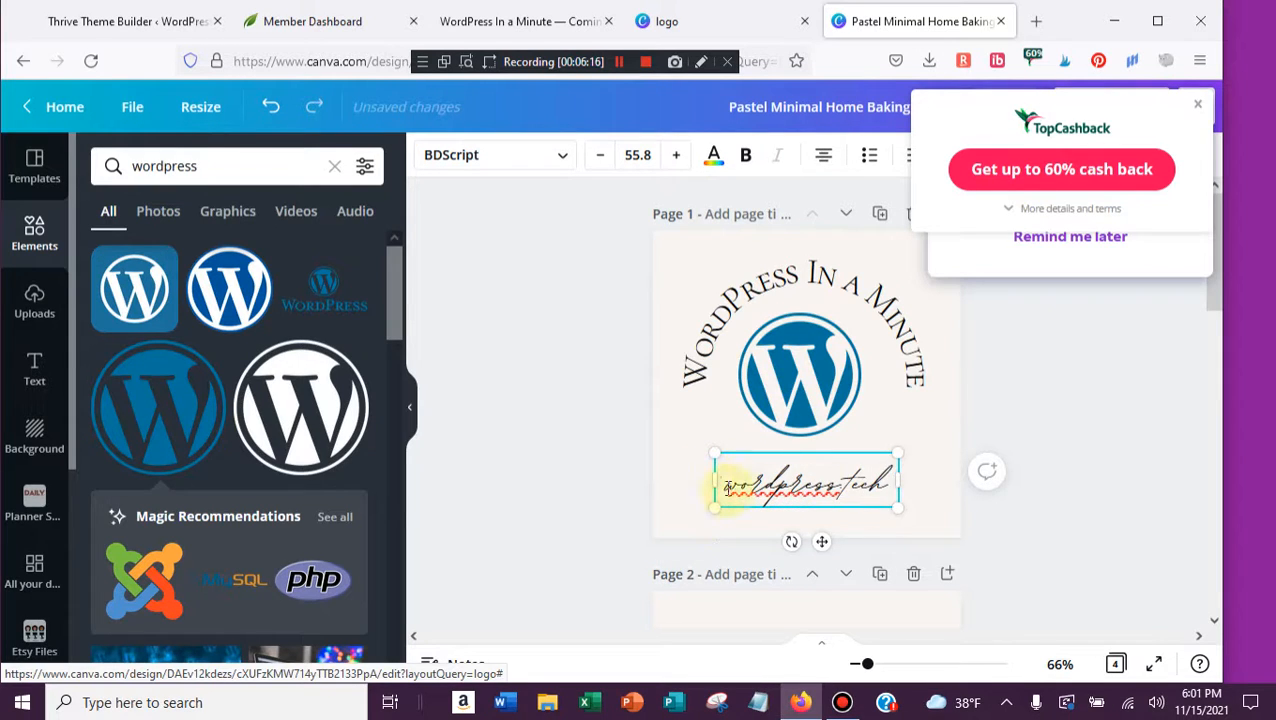
- Change the font of the "wordpress.tech" text to IreneFlorentina
{"action": "left_click_drag", "start_coordinate": [722, 480], "coordinate": [896, 484]}
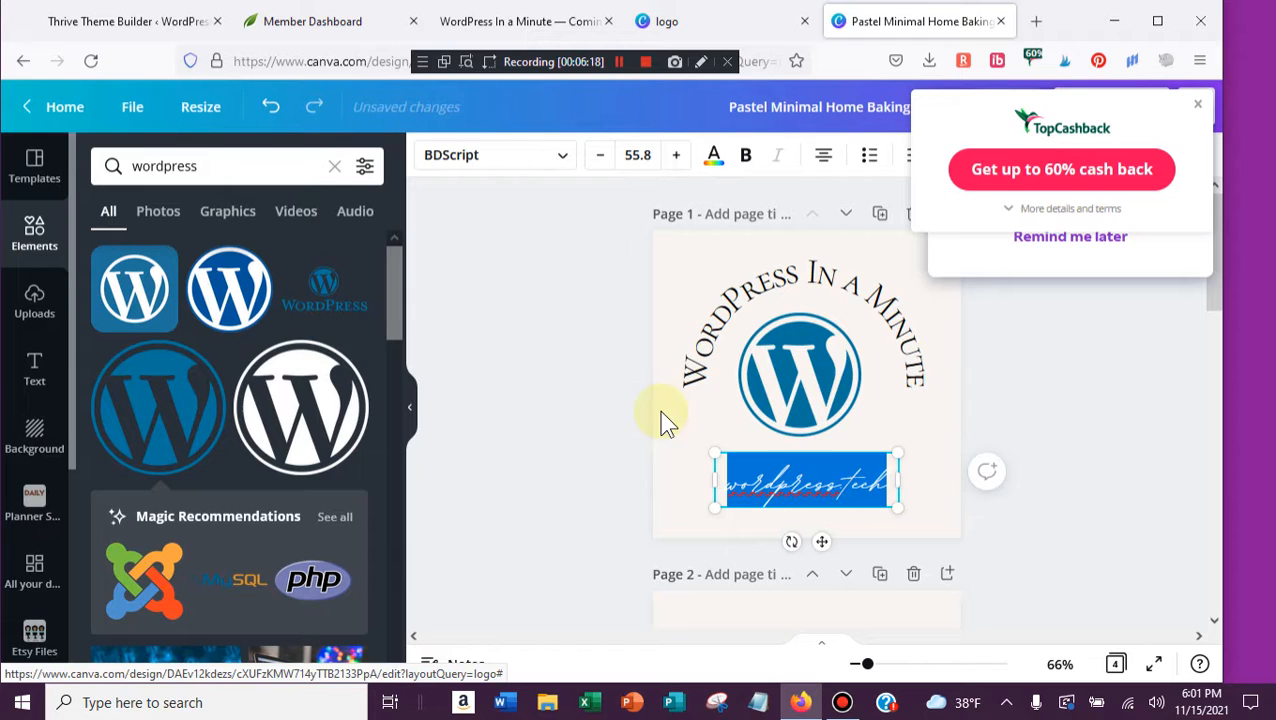
{"action": "left_click", "coordinate": [490, 166]}
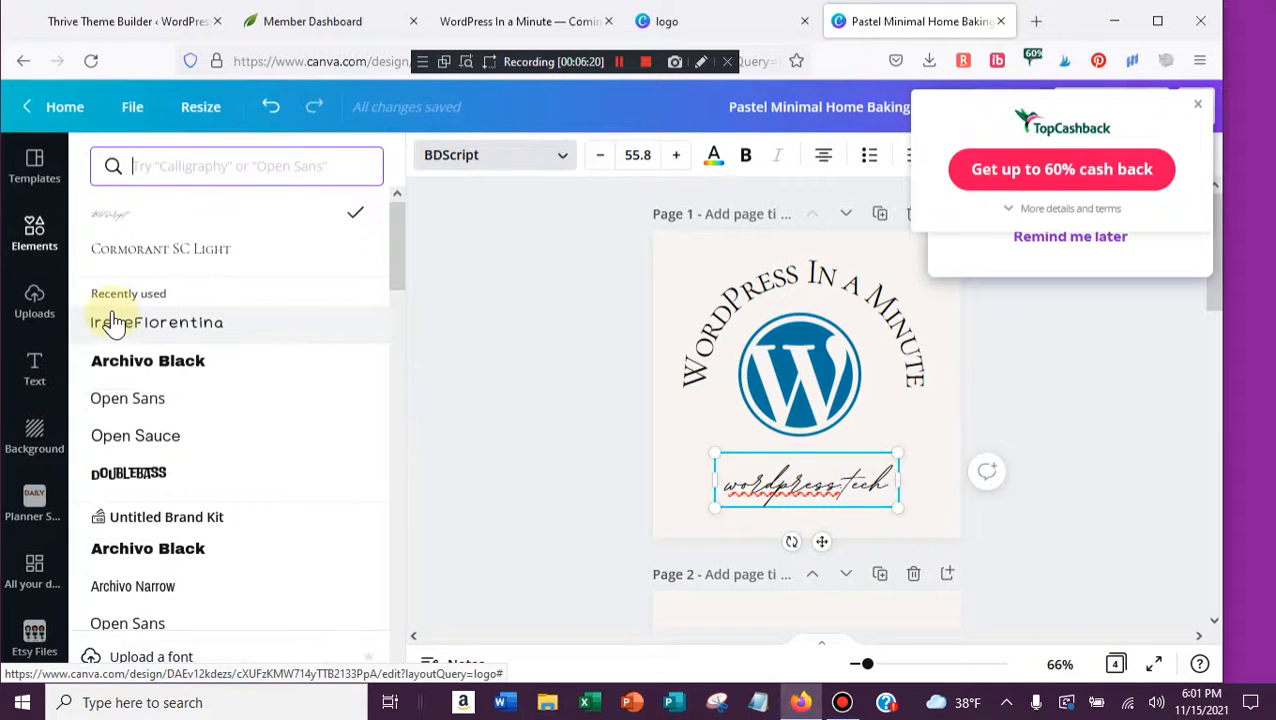
{"action": "left_click", "coordinate": [133, 333]}
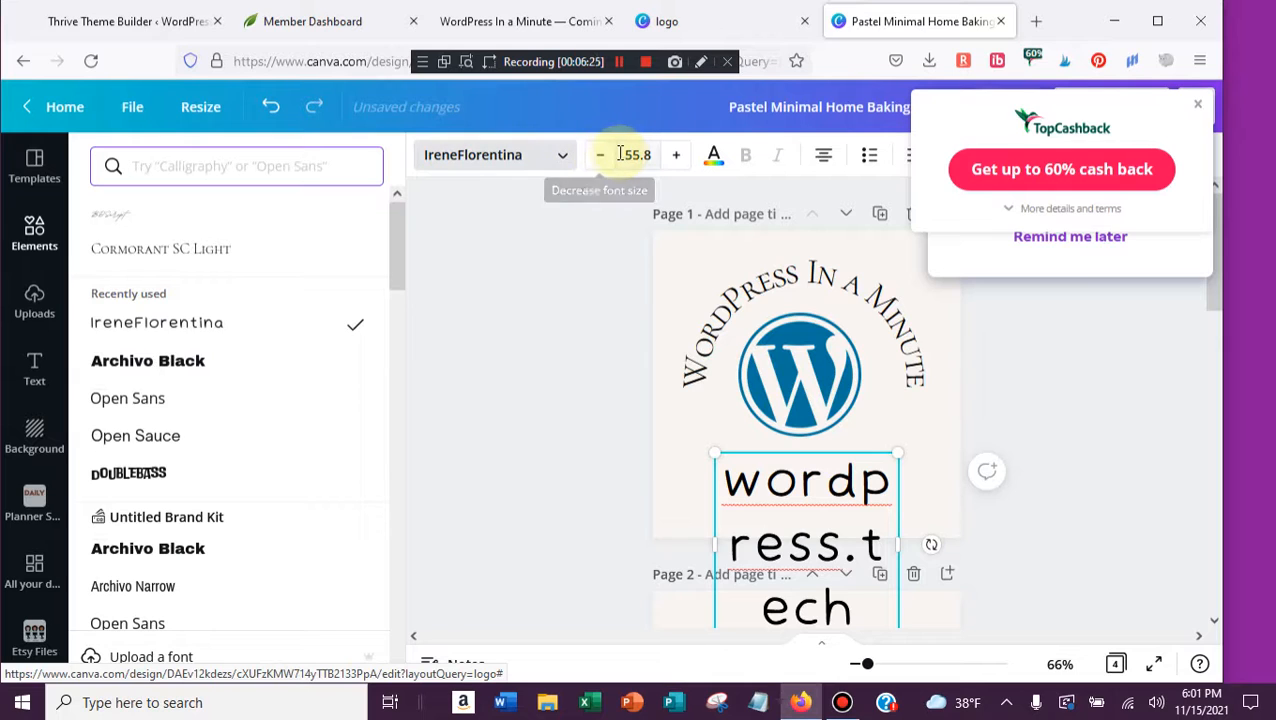
- Reduce the font size of the "wordpress.tech" text to 21 so it fits on one line
{"action": "left_click", "coordinate": [655, 156]}
{"action": "type", "text": "1"}
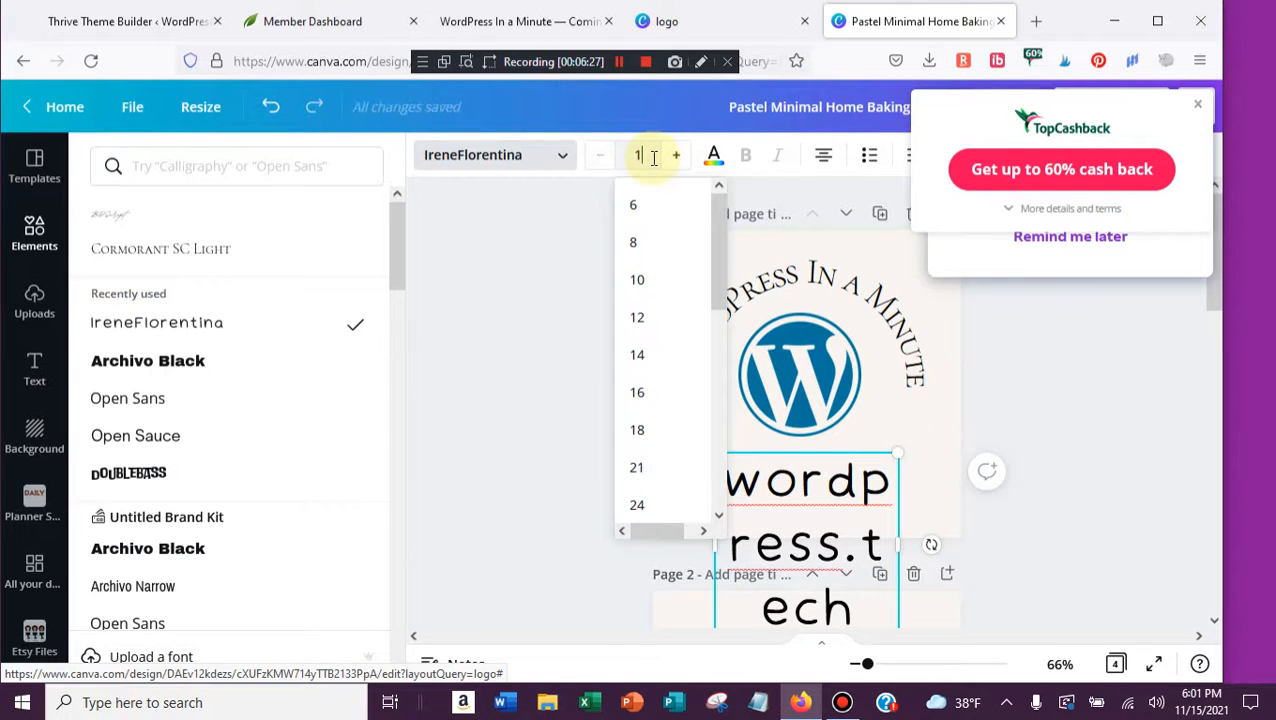
{"action": "type", "text": "2"}
{"action": "key", "text": "Return"}
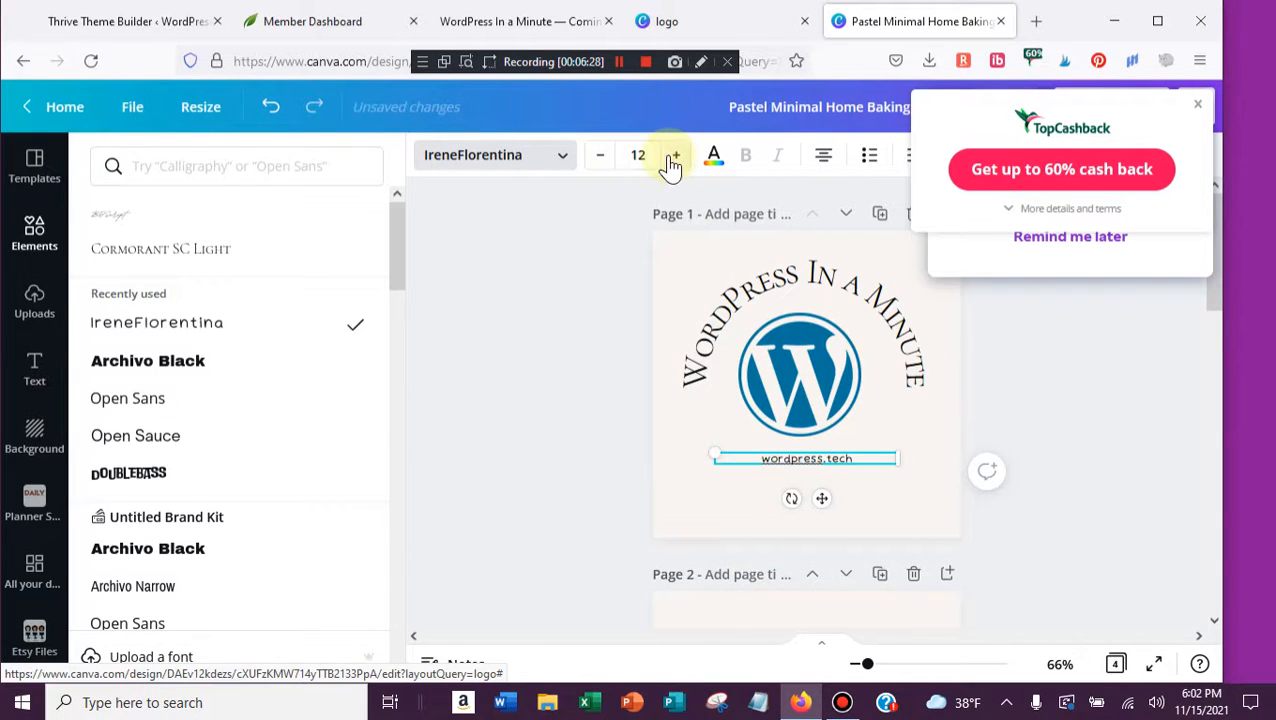
{"action": "left_click", "coordinate": [674, 158]}
{"action": "left_click", "coordinate": [676, 158]}
{"action": "left_click", "coordinate": [677, 158]}
{"action": "left_click", "coordinate": [678, 158]}
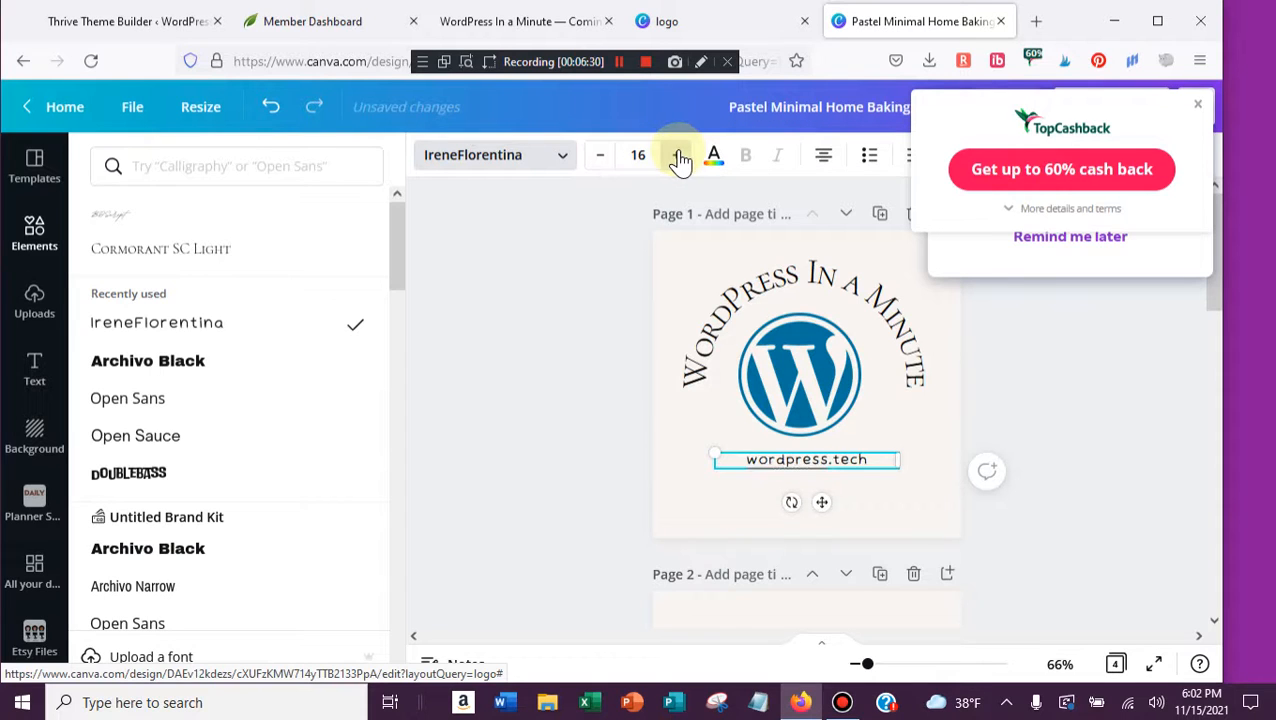
{"action": "left_click", "coordinate": [679, 157]}
{"action": "left_click", "coordinate": [679, 157]}
{"action": "left_click", "coordinate": [679, 157]}
{"action": "left_click", "coordinate": [679, 157]}
{"action": "left_click", "coordinate": [679, 157]}
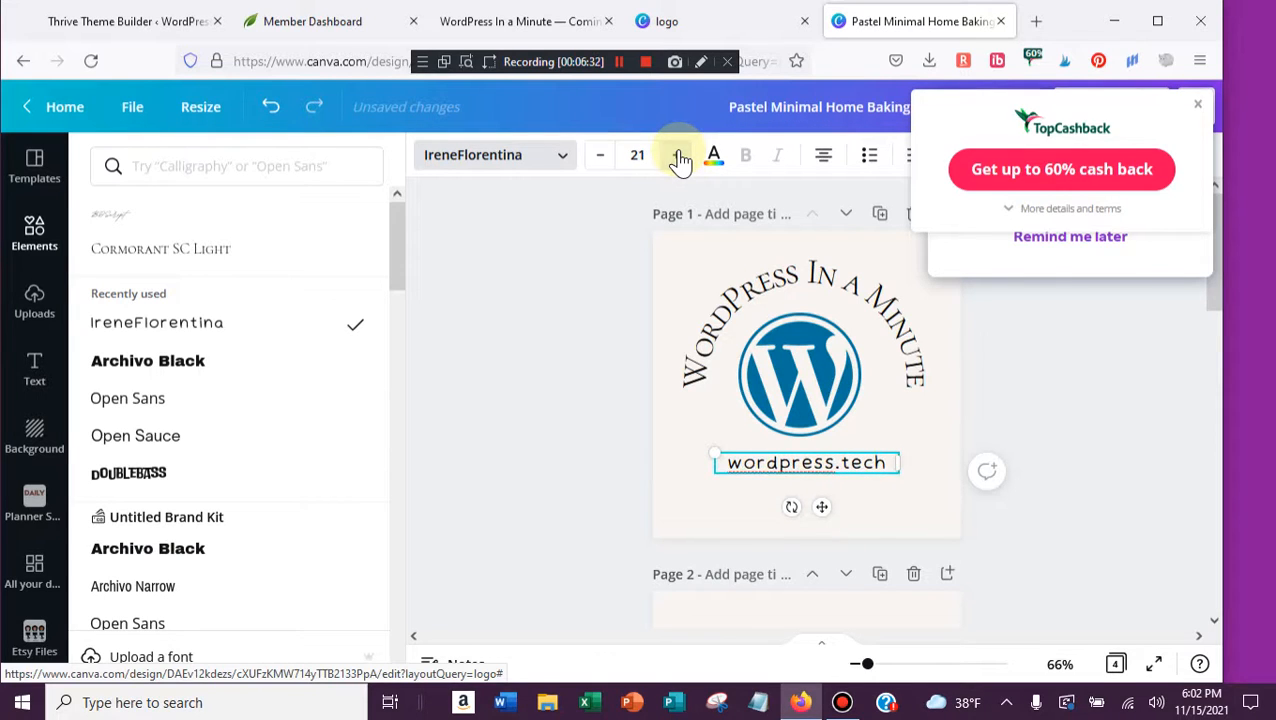
- Change the font of the arched "WordPress In a Minute" title to IreneFlorentina
{"action": "left_click", "coordinate": [710, 348]}
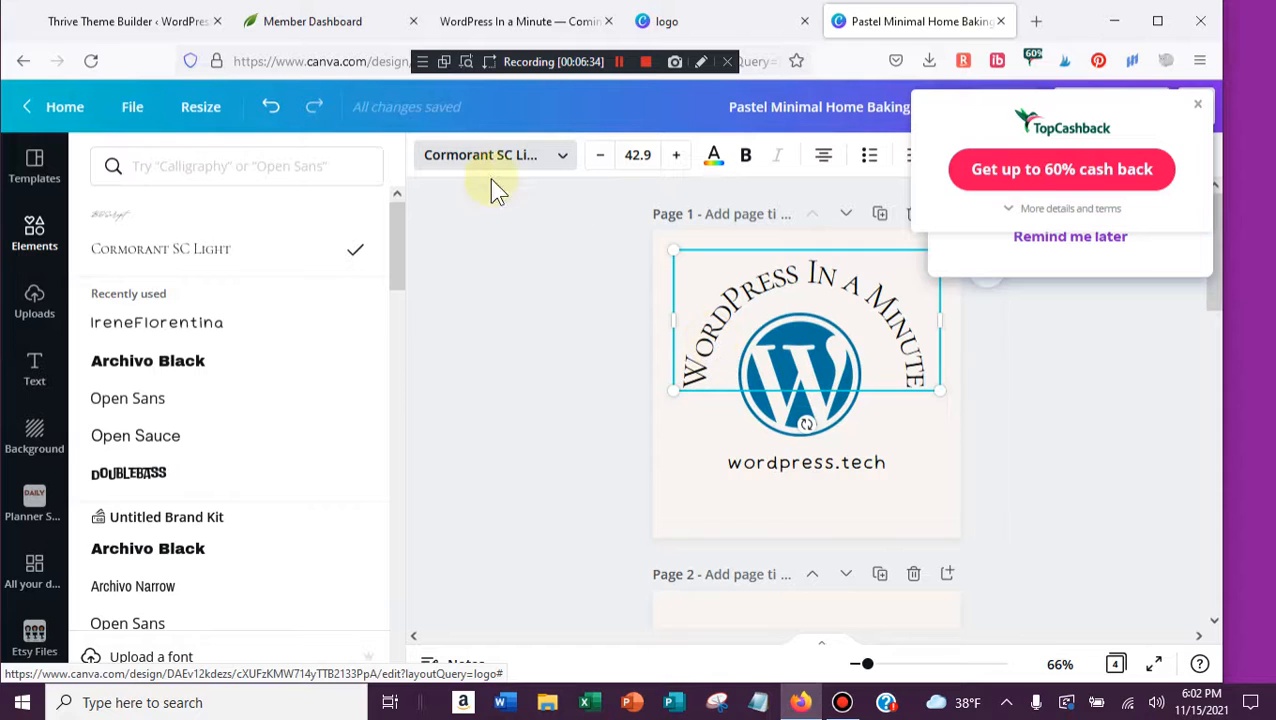
{"action": "left_click", "coordinate": [466, 162]}
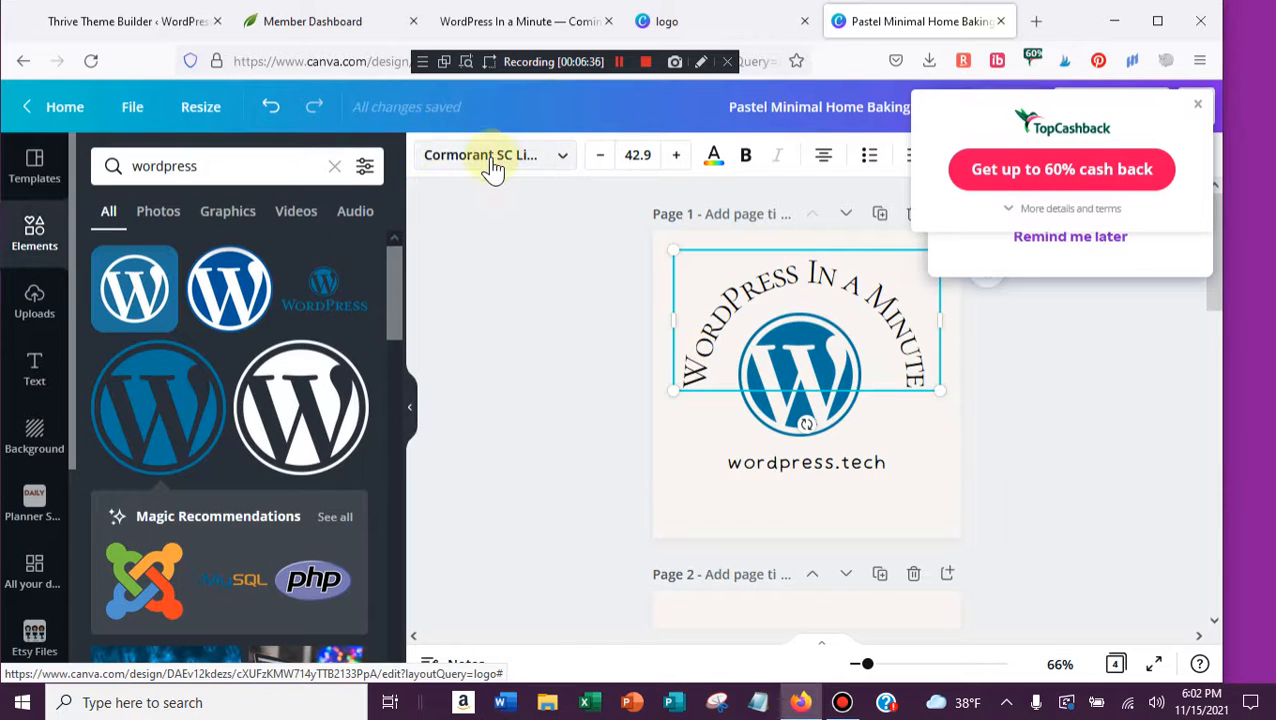
{"action": "left_click", "coordinate": [493, 167]}
{"action": "left_click", "coordinate": [152, 288]}
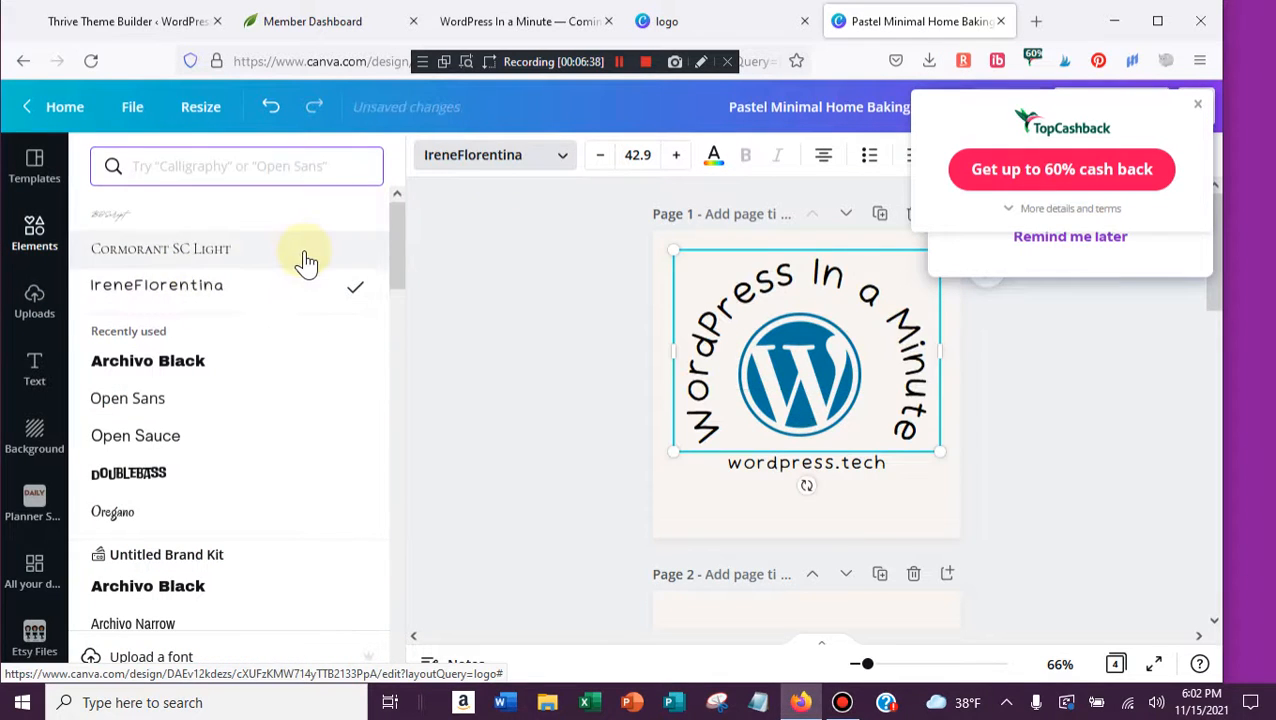
{"action": "double_click", "coordinate": [790, 375]}
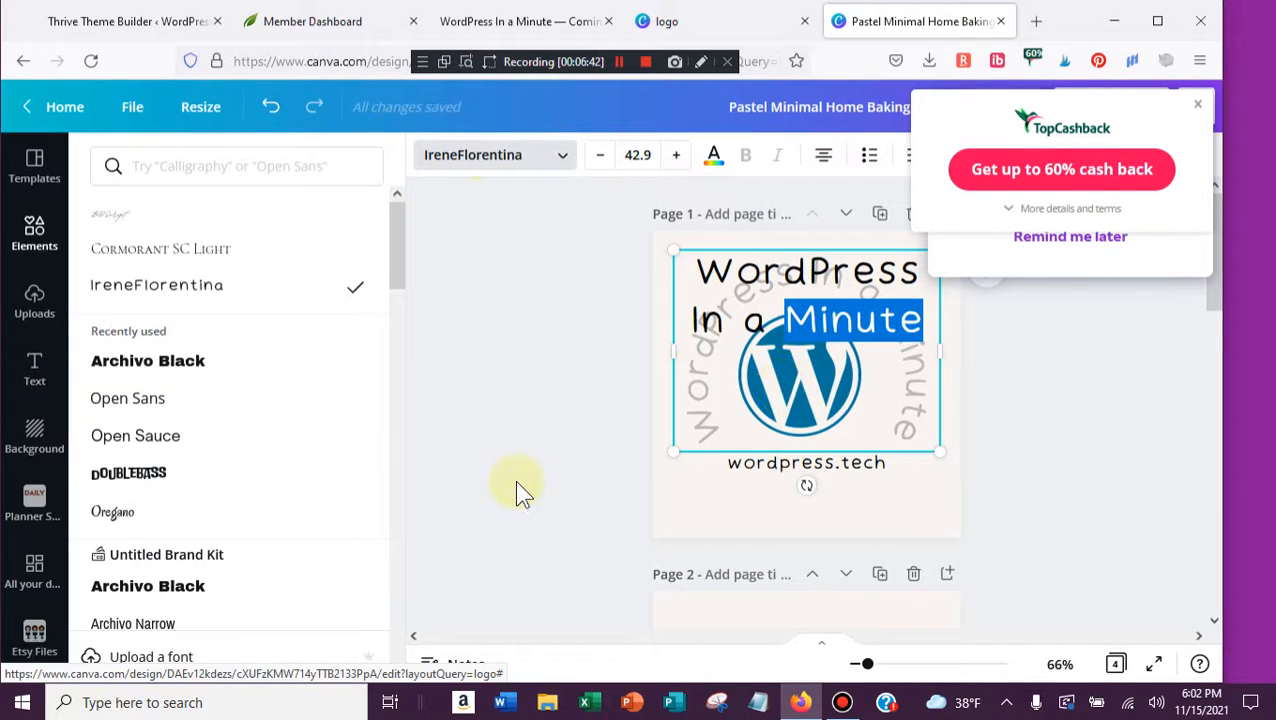
{"action": "key", "text": "Escape"}
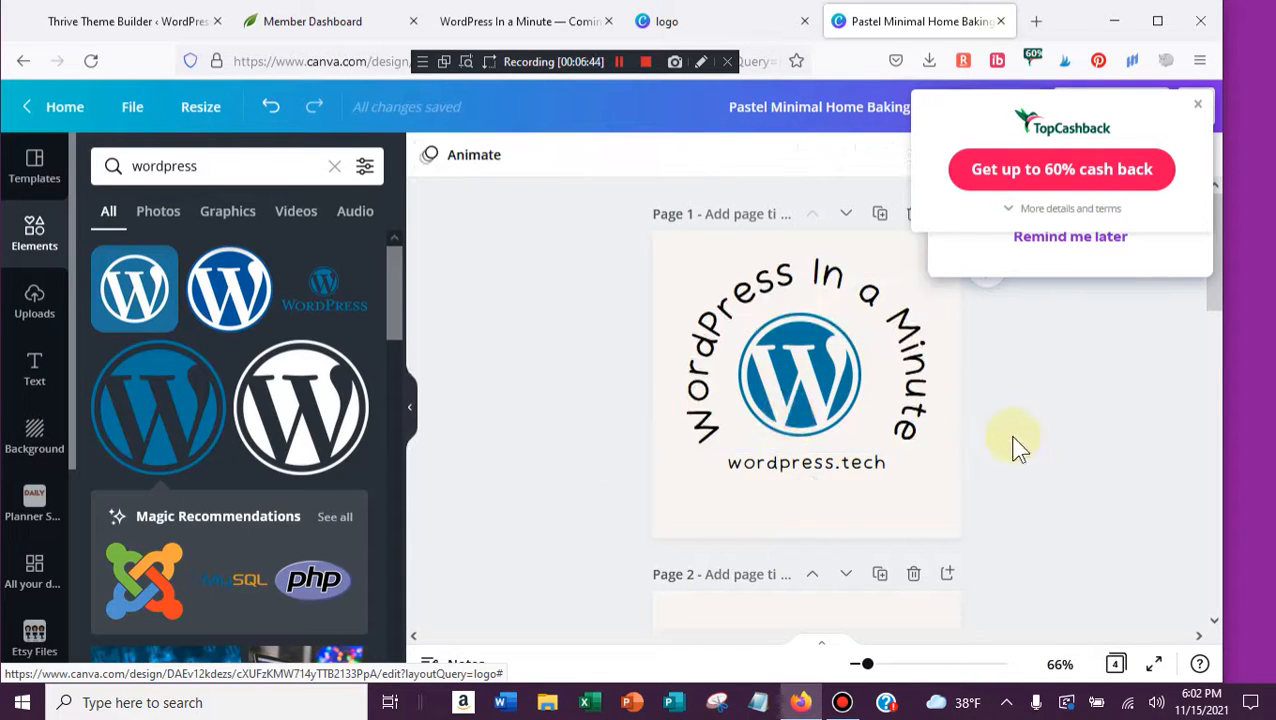
{"action": "key", "text": "Return"}
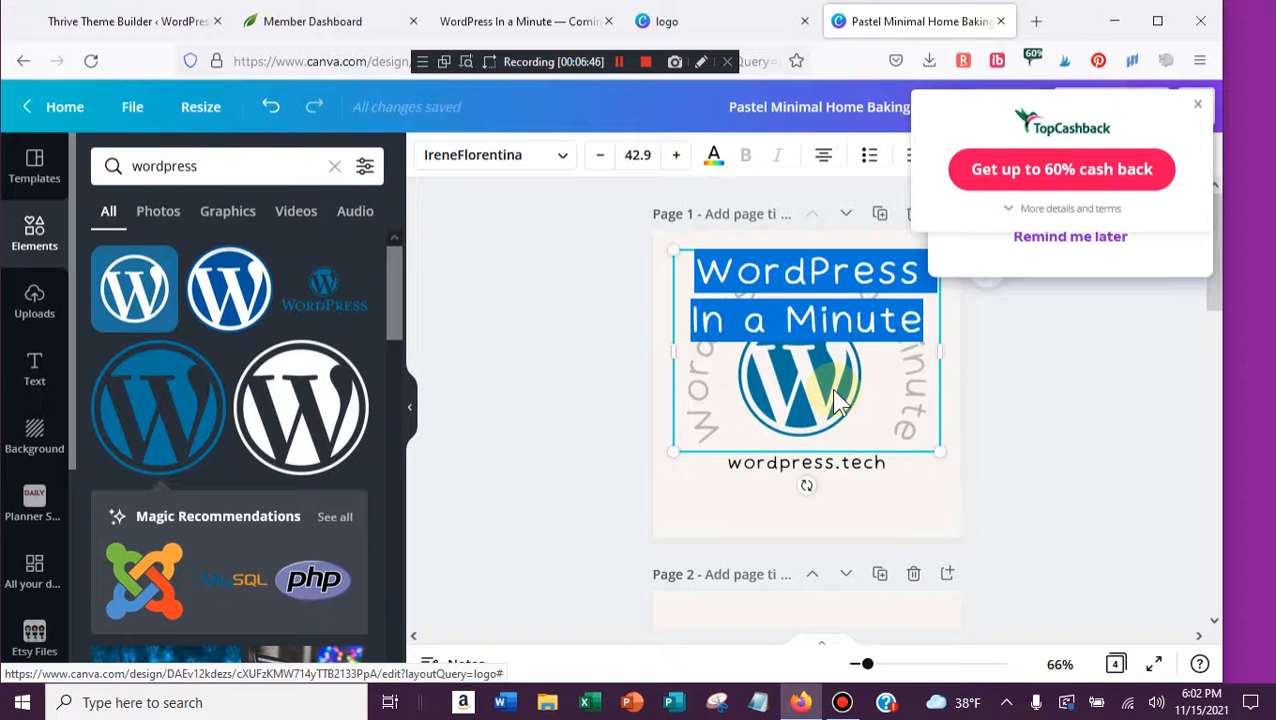
- Dismiss the cash back pop-ups covering the editor and leave the title's text editing
{"action": "left_click", "coordinate": [1201, 109]}
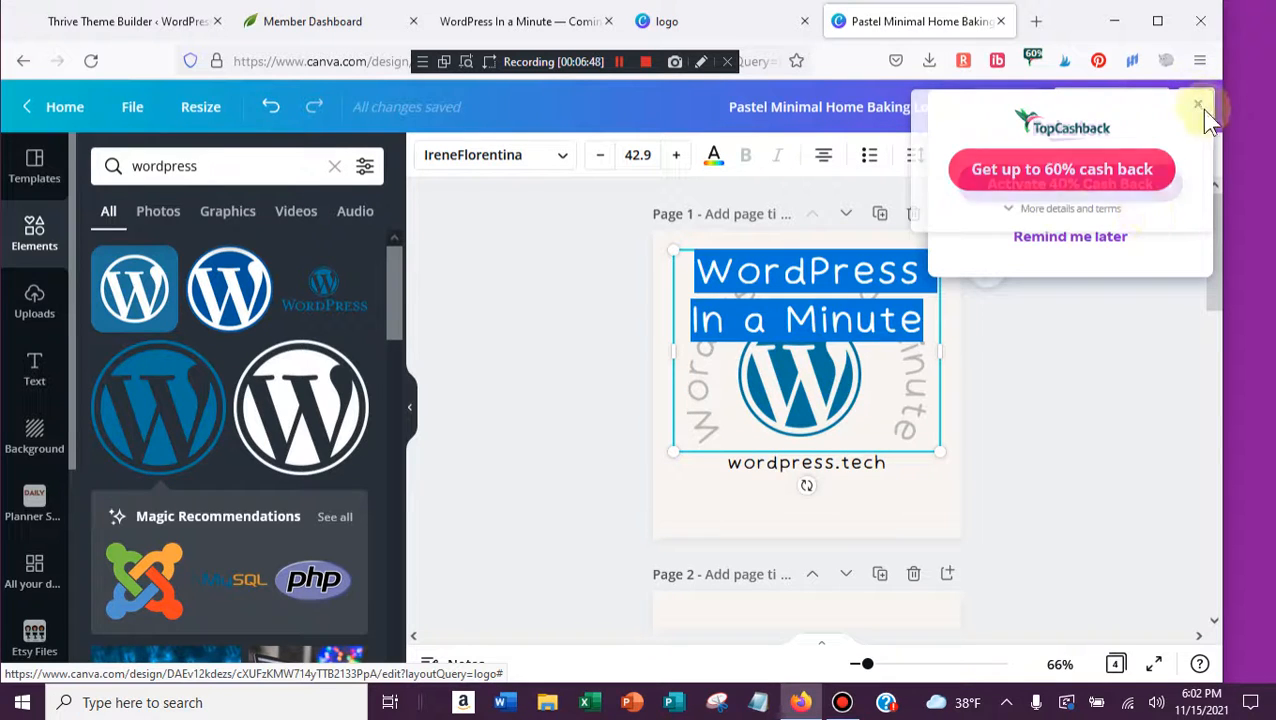
{"action": "left_click", "coordinate": [1052, 245]}
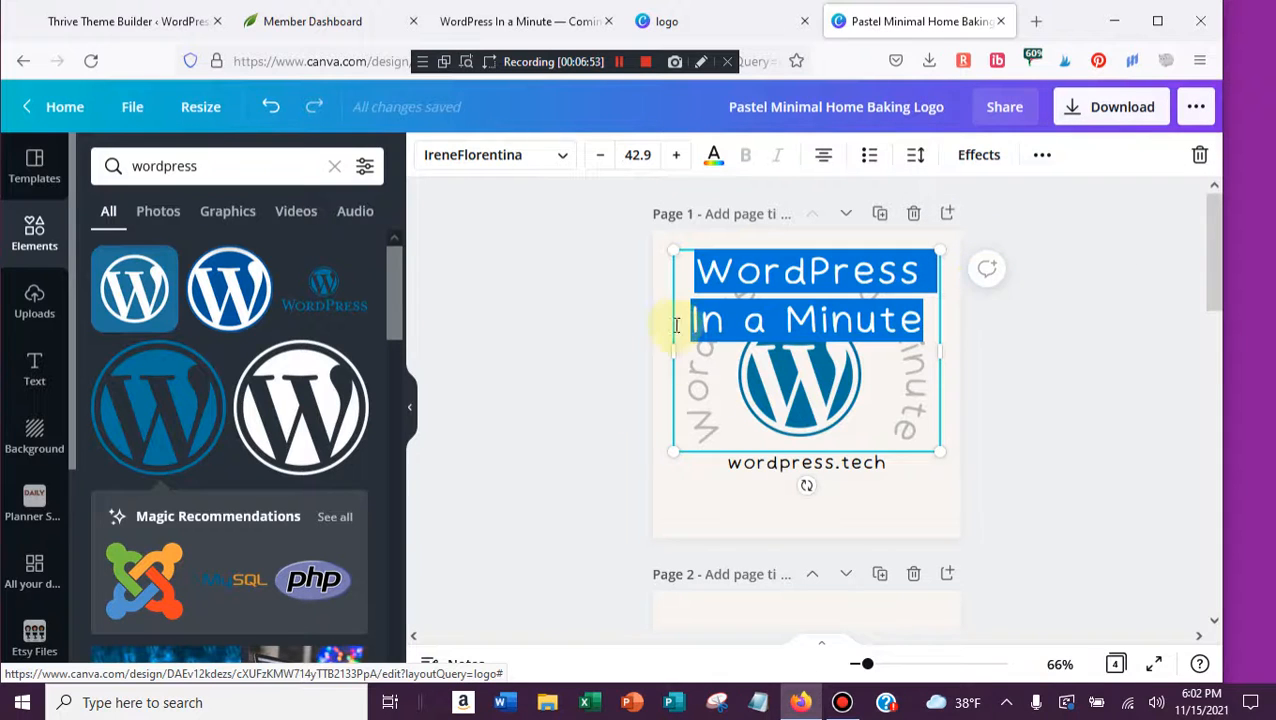
{"action": "left_click", "coordinate": [512, 378]}
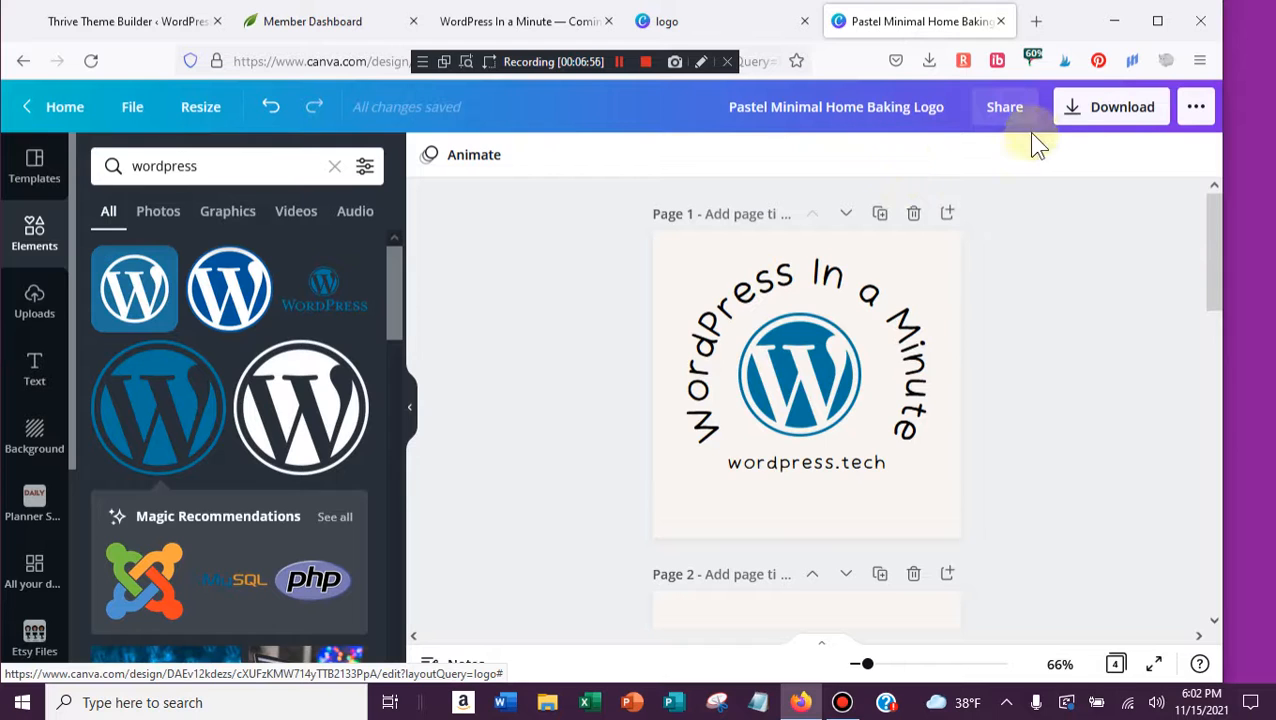
- Send the arched title on page 1 backward, behind the WordPress logo
{"action": "left_click", "coordinate": [862, 295]}
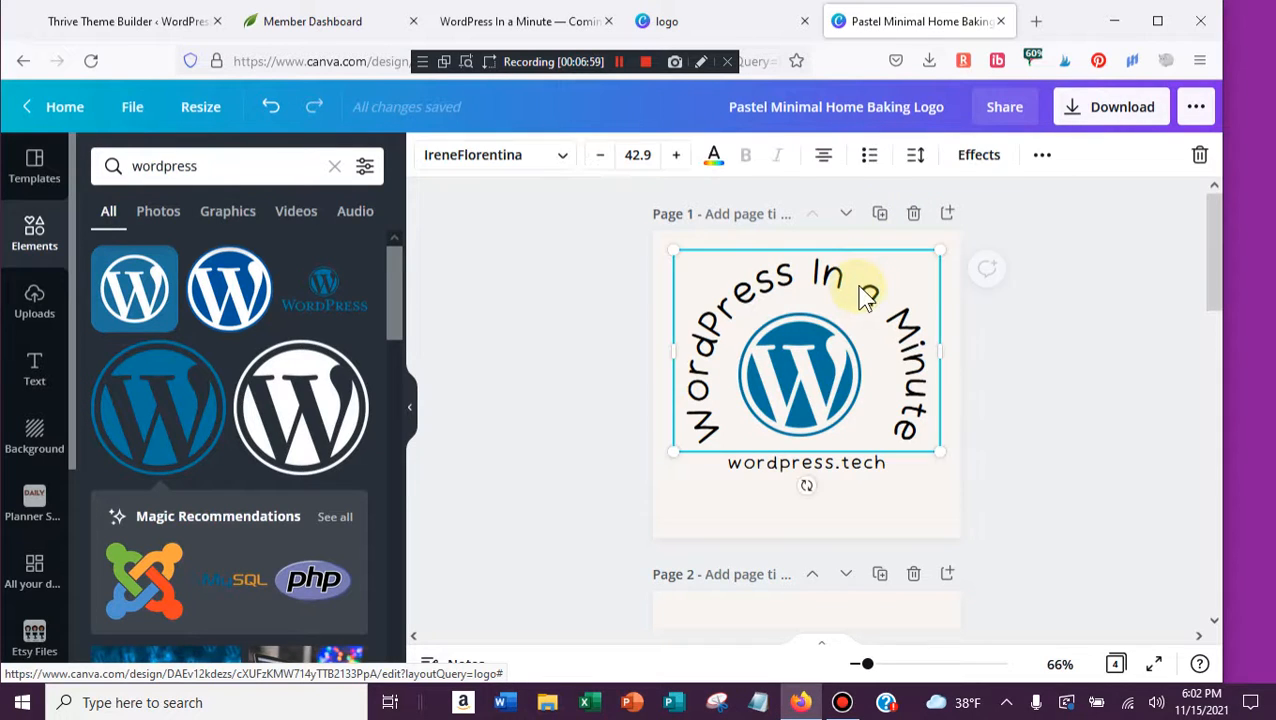
{"action": "left_click", "coordinate": [1042, 156]}
{"action": "left_click", "coordinate": [826, 201]}
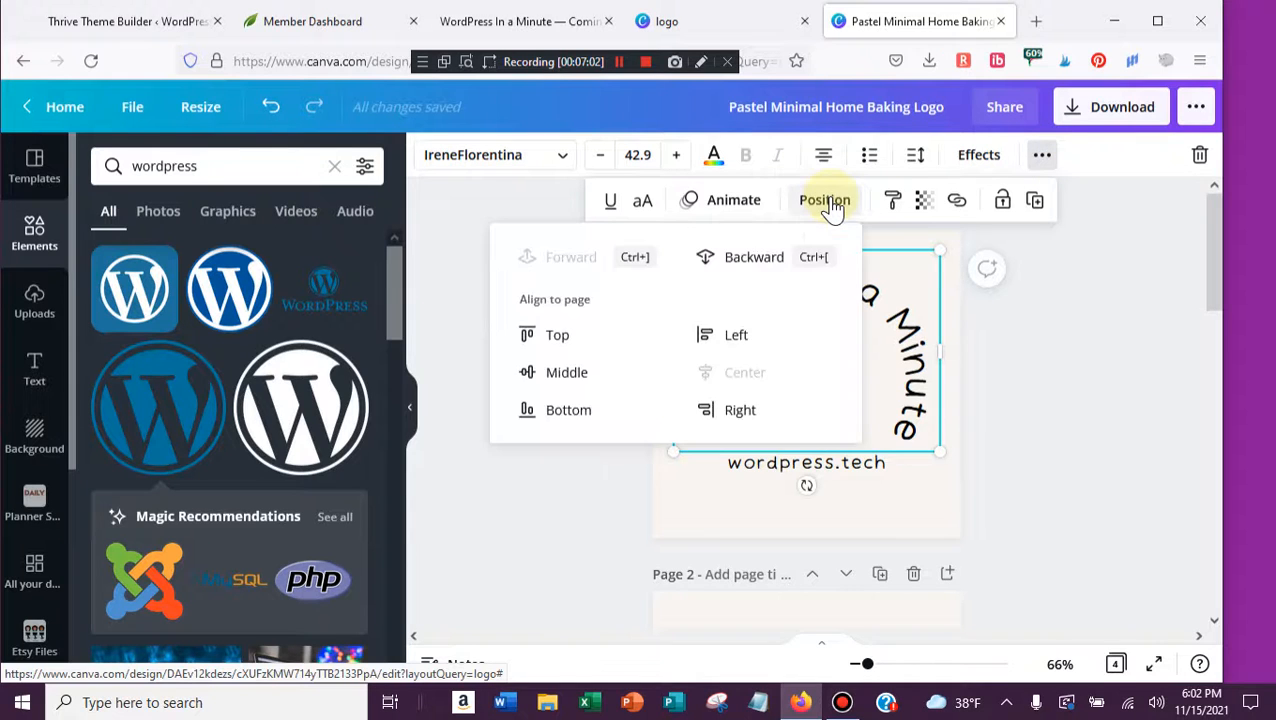
{"action": "left_click", "coordinate": [770, 257]}
{"action": "left_click", "coordinate": [1104, 407]}
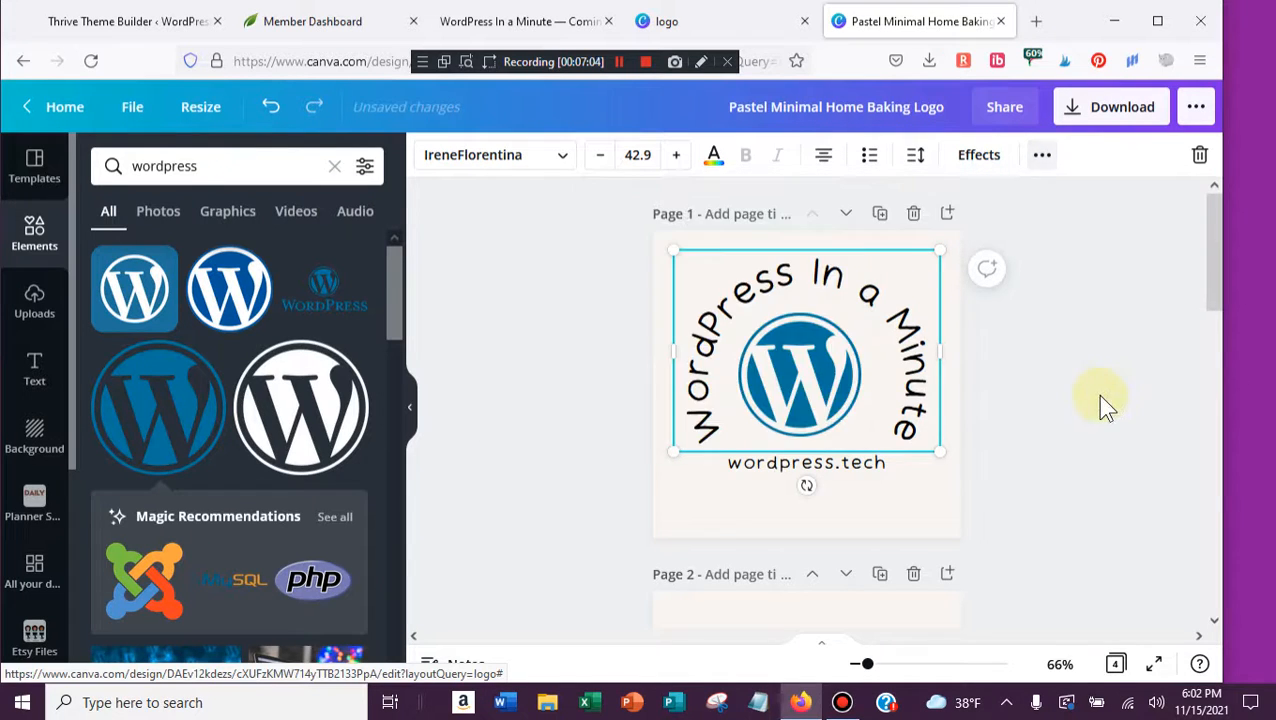
- Enlarge the WordPress logo slightly and recentre it inside the arched title
{"action": "scroll", "coordinate": [769, 350], "scroll_direction": "down", "scroll_amount": 1}
{"action": "left_click", "coordinate": [780, 322]}
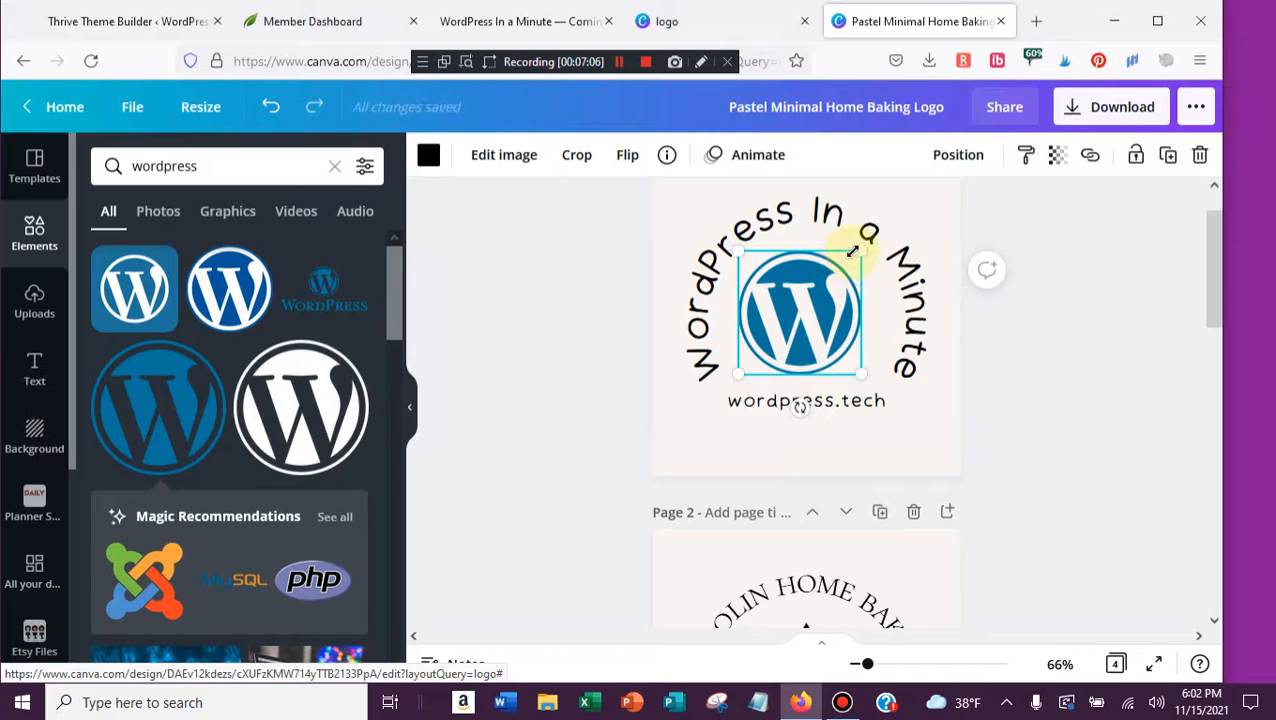
{"action": "left_click_drag", "start_coordinate": [864, 244], "coordinate": [883, 226]}
{"action": "left_click_drag", "start_coordinate": [813, 283], "coordinate": [808, 281]}
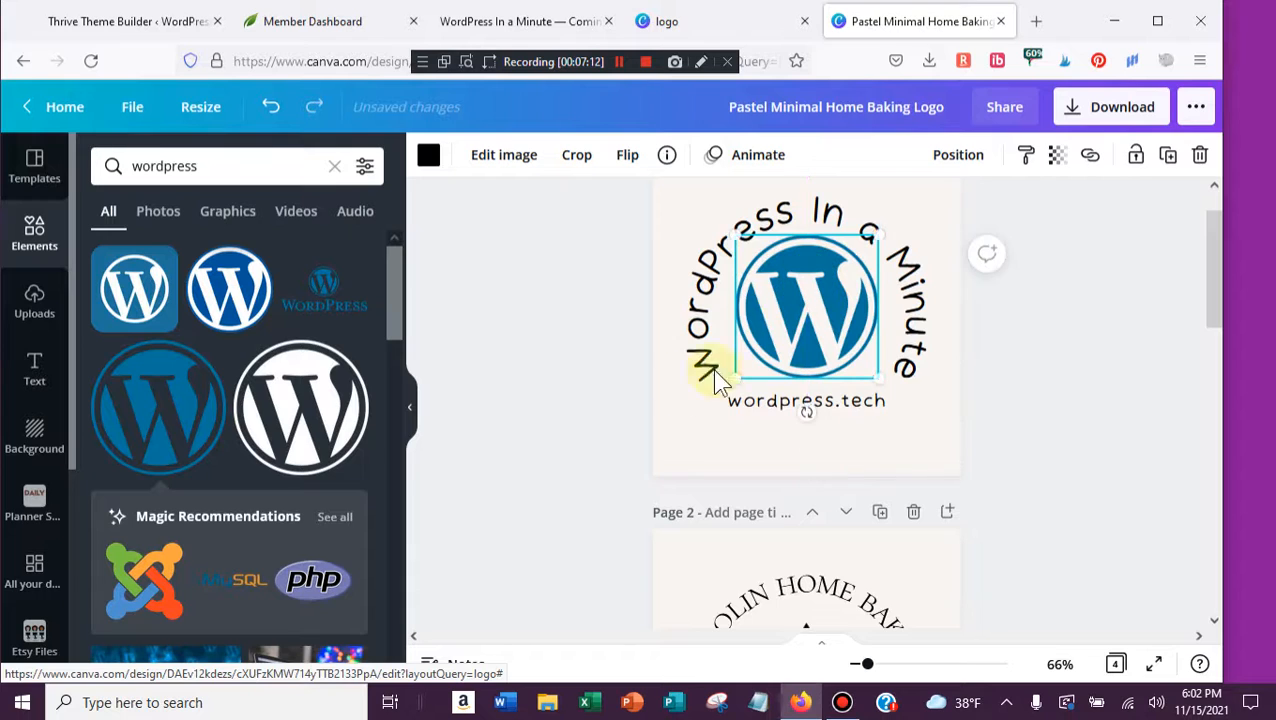
- Color the arched title dark blue from the Abstract Watercolor Pallette
{"action": "left_click", "coordinate": [698, 318]}
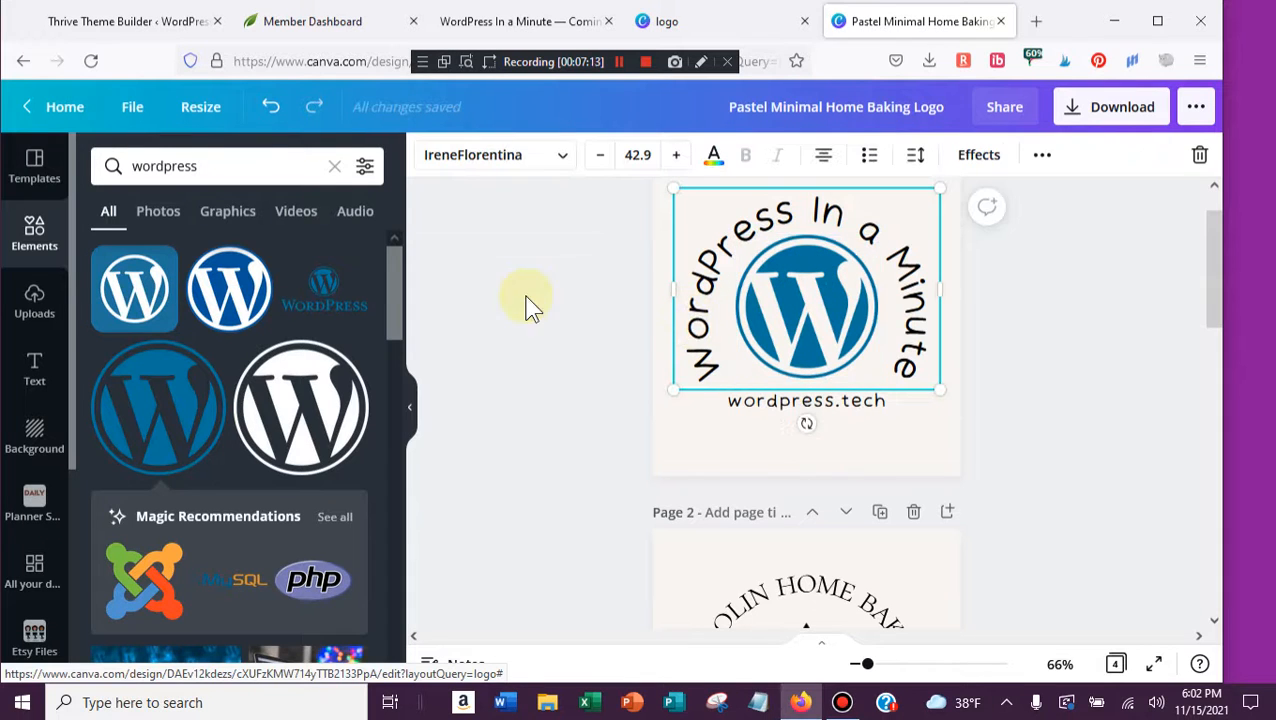
{"action": "left_click", "coordinate": [713, 163]}
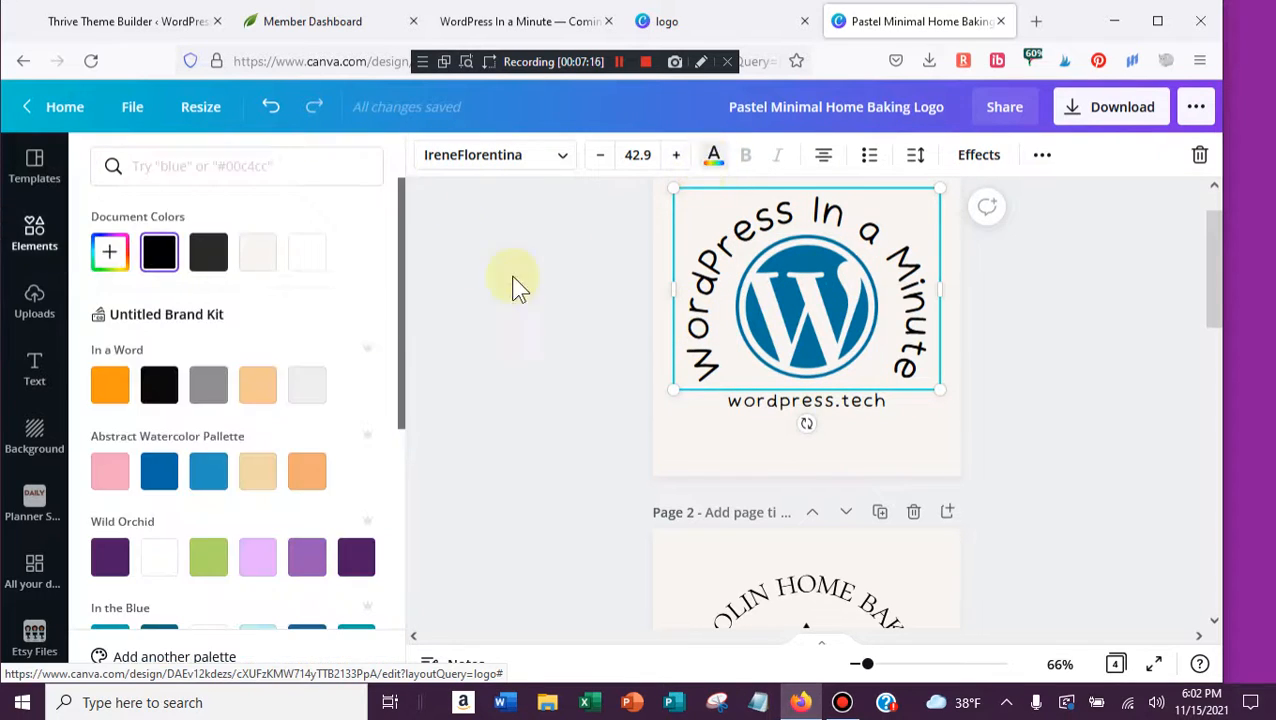
{"action": "left_click", "coordinate": [160, 476]}
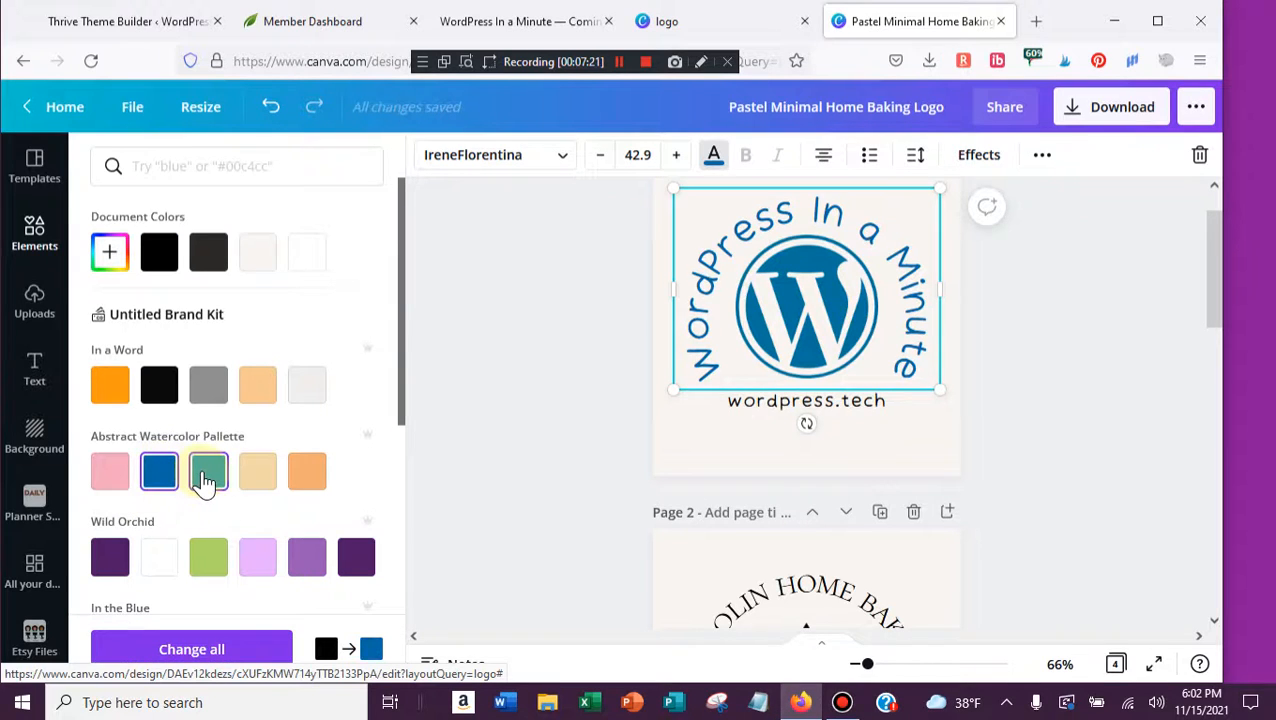
- Try the lighter blue from the Abstract Watercolor Pallette on the arched title and the wordpress.tech line
{"action": "left_click", "coordinate": [206, 475]}
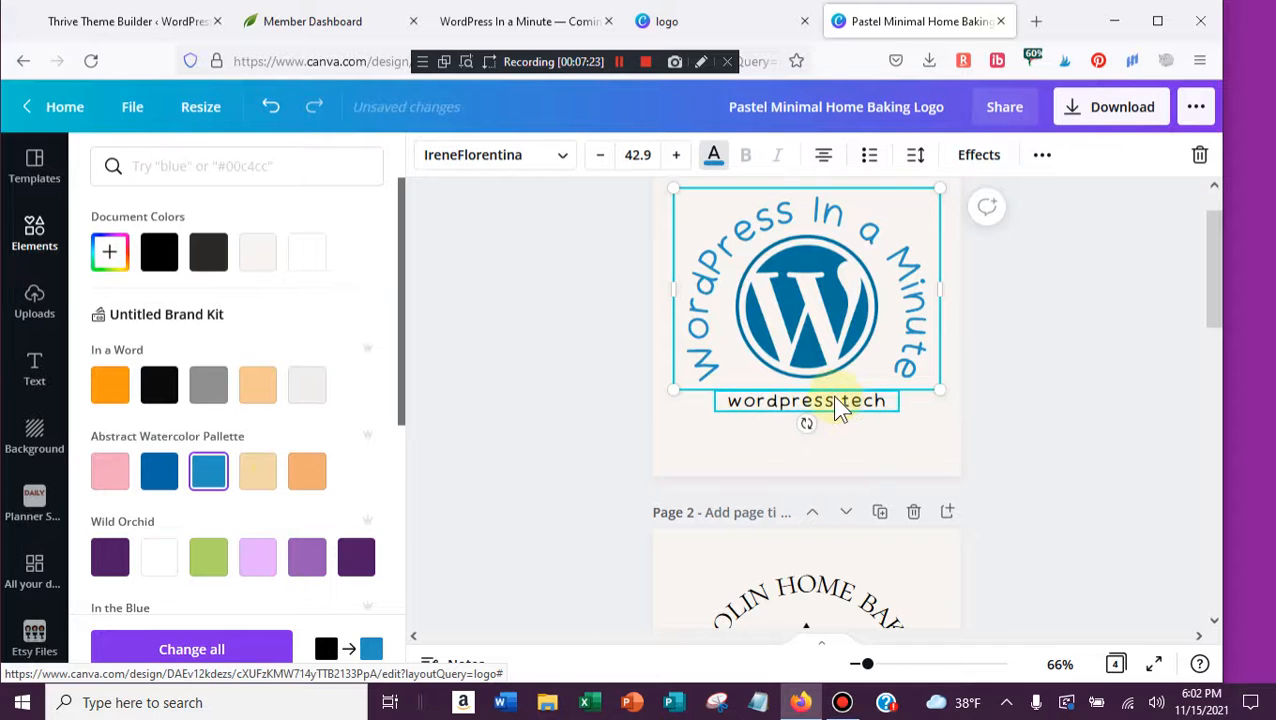
{"action": "left_click", "coordinate": [782, 400]}
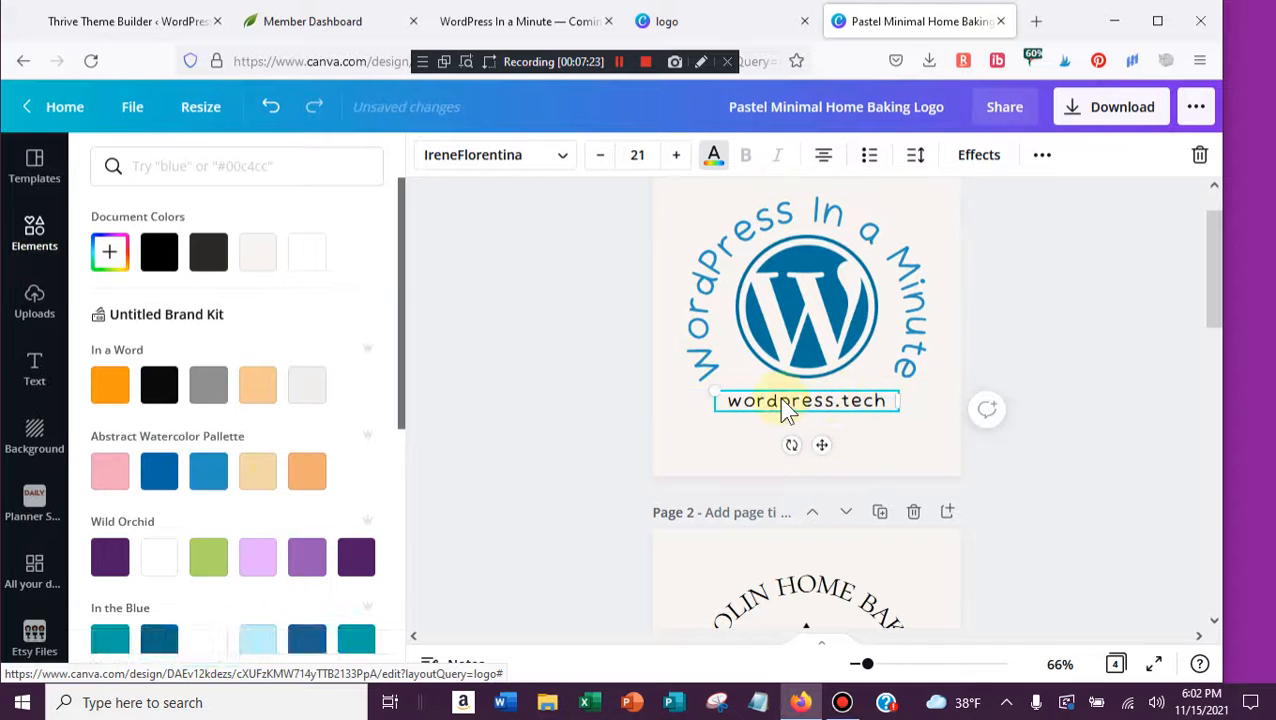
{"action": "left_click", "coordinate": [208, 475]}
- Color the wordpress.tech line and the arched title black from the In a Word palette, leaving the title's text unedited
{"action": "left_click", "coordinate": [159, 385]}
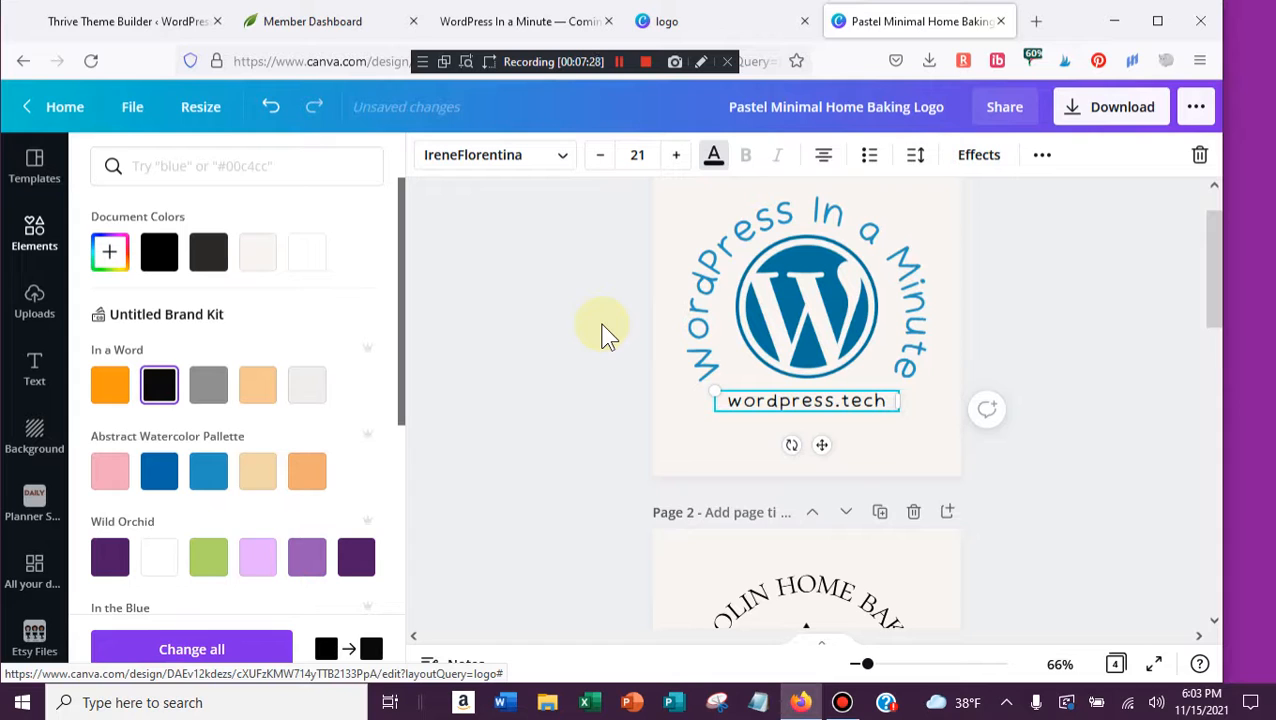
{"action": "left_click", "coordinate": [705, 330]}
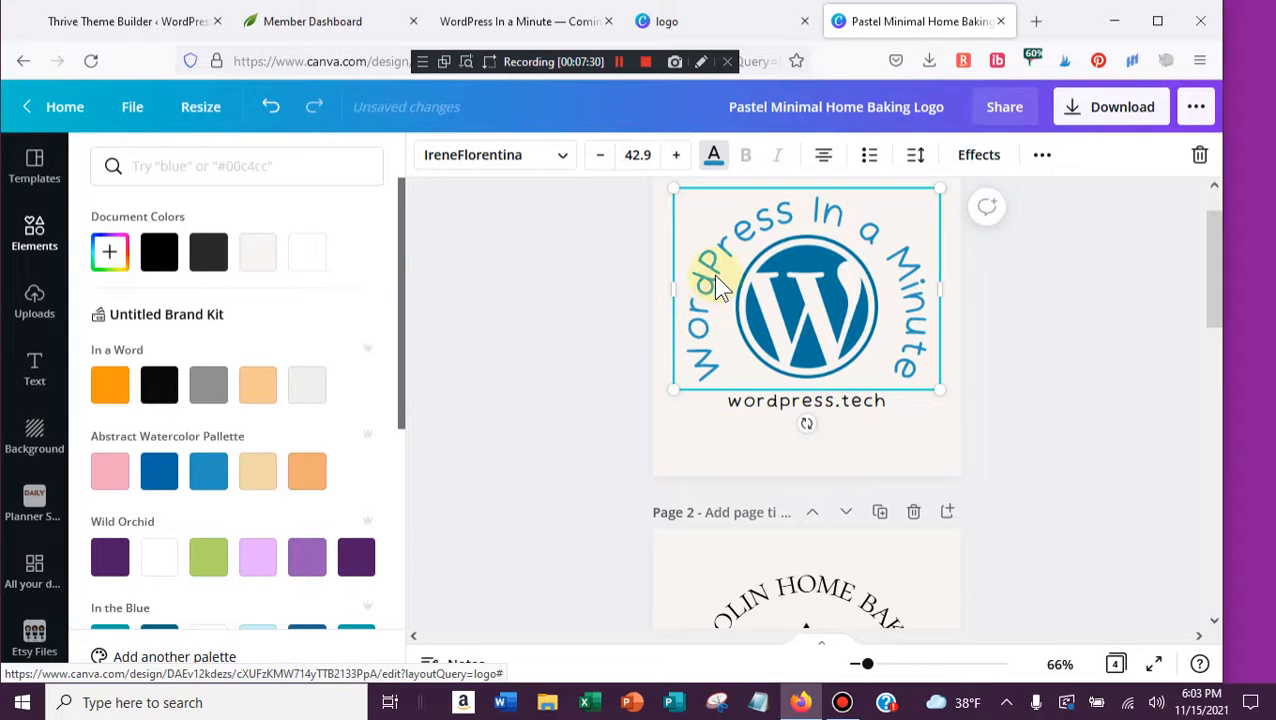
{"action": "left_click", "coordinate": [145, 390]}
{"action": "left_click", "coordinate": [570, 330]}
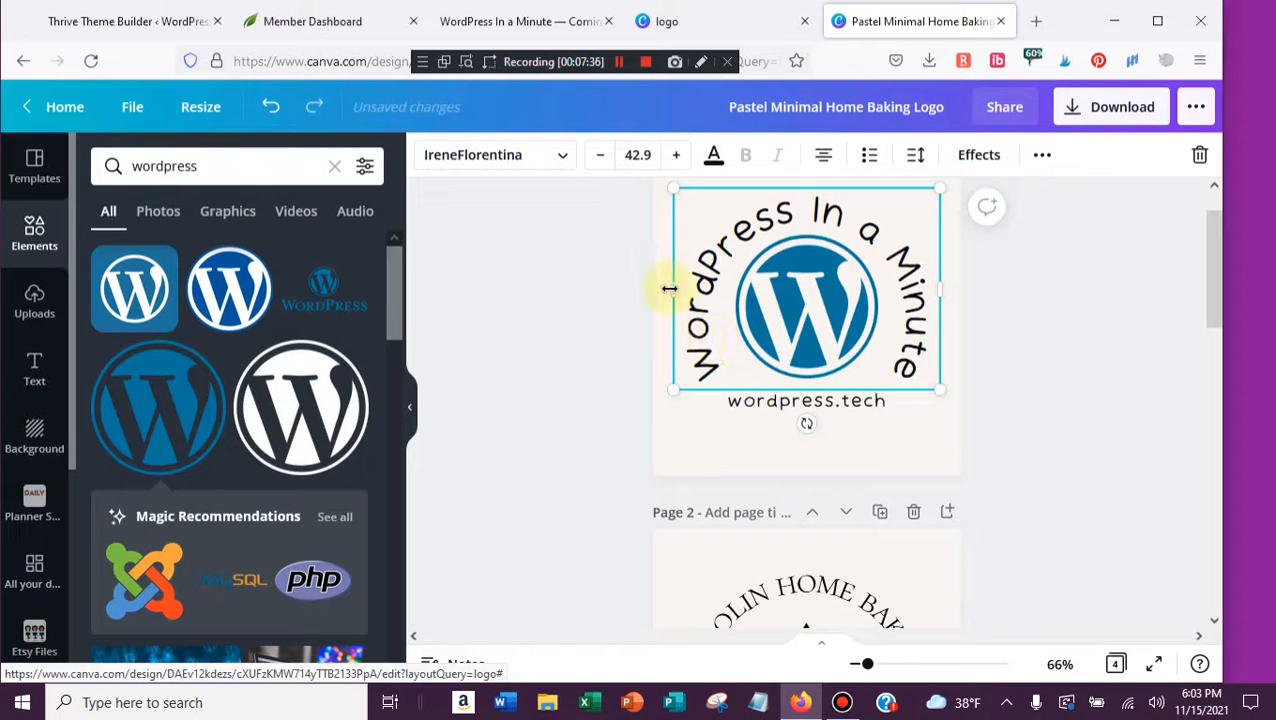
{"action": "left_click_drag", "start_coordinate": [670, 289], "coordinate": [684, 299]}
{"action": "double_click", "coordinate": [696, 330]}
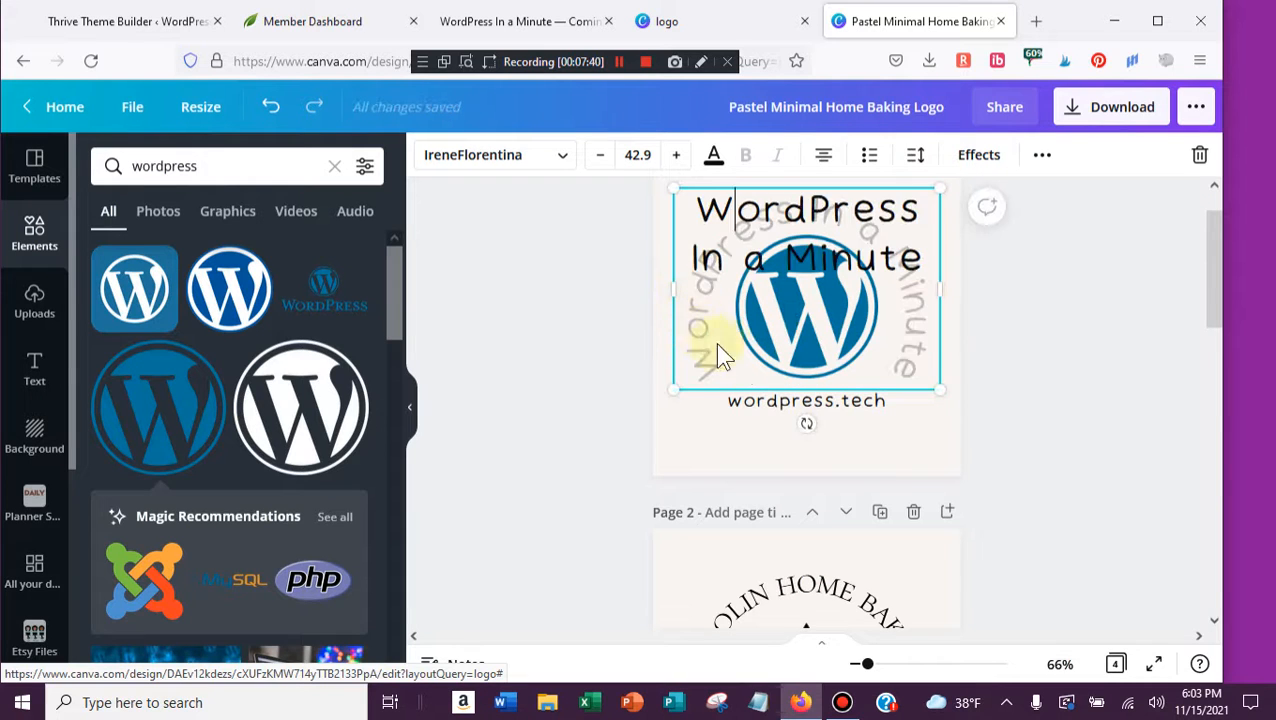
{"action": "left_click", "coordinate": [1033, 330]}
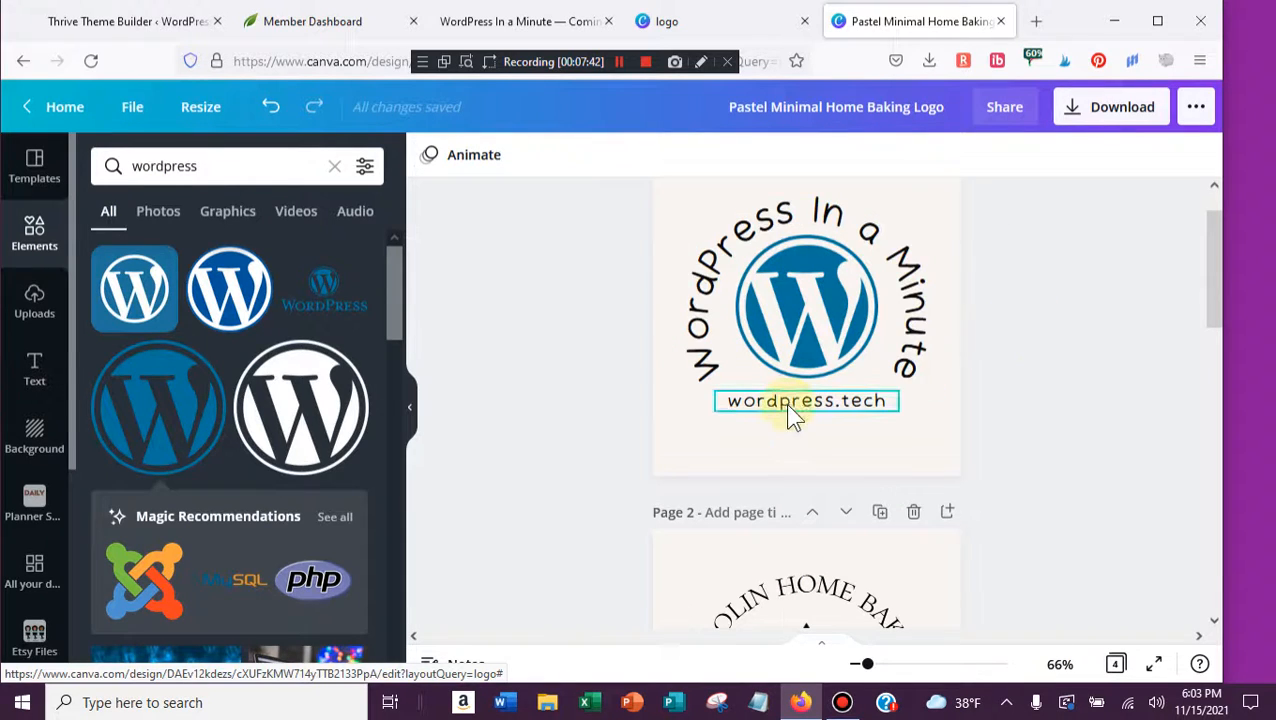
- Delete the three unused home baking template pages below the WordPress In a Minute logo page
{"action": "scroll", "coordinate": [860, 525], "scroll_direction": "down", "scroll_amount": 2}
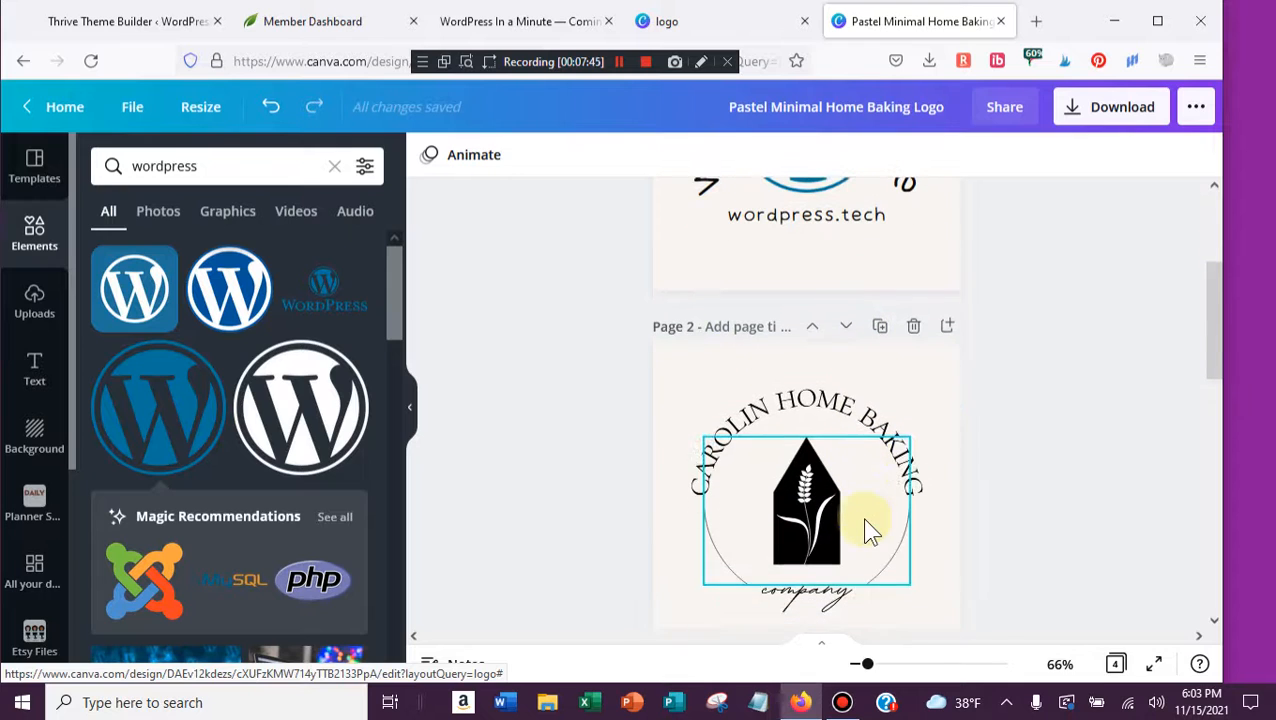
{"action": "left_click", "coordinate": [913, 326]}
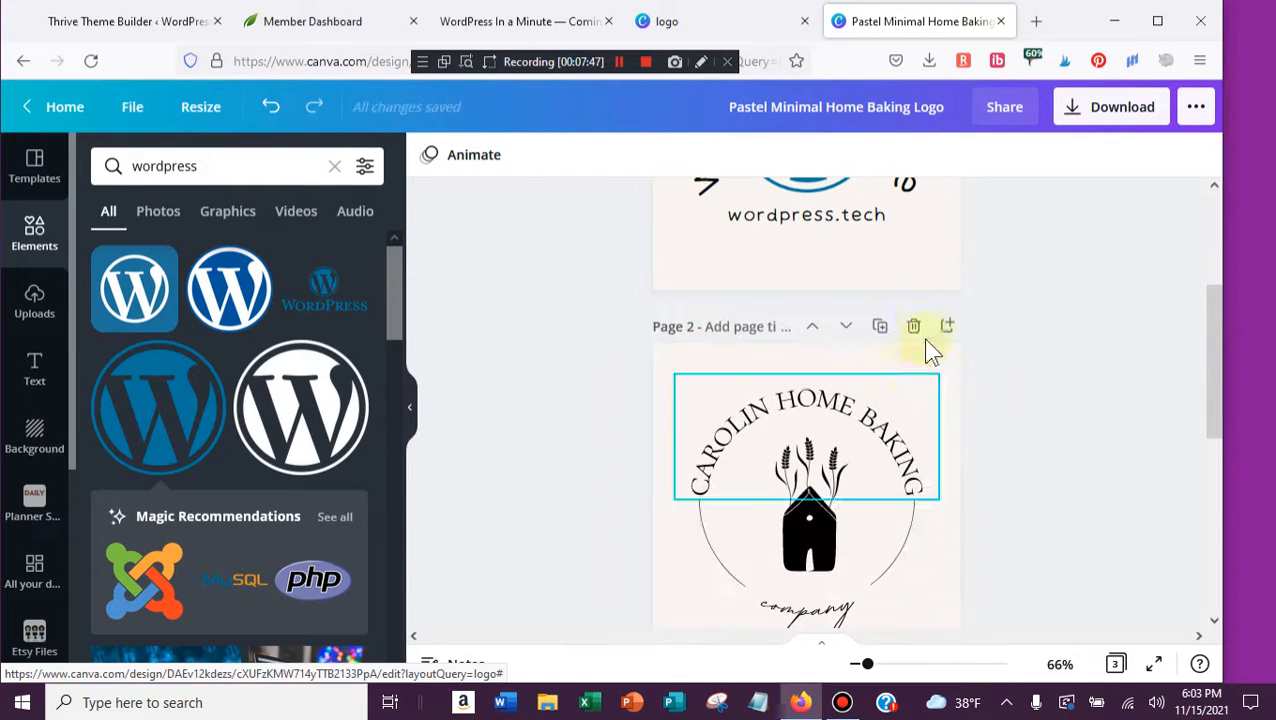
{"action": "left_click", "coordinate": [913, 326]}
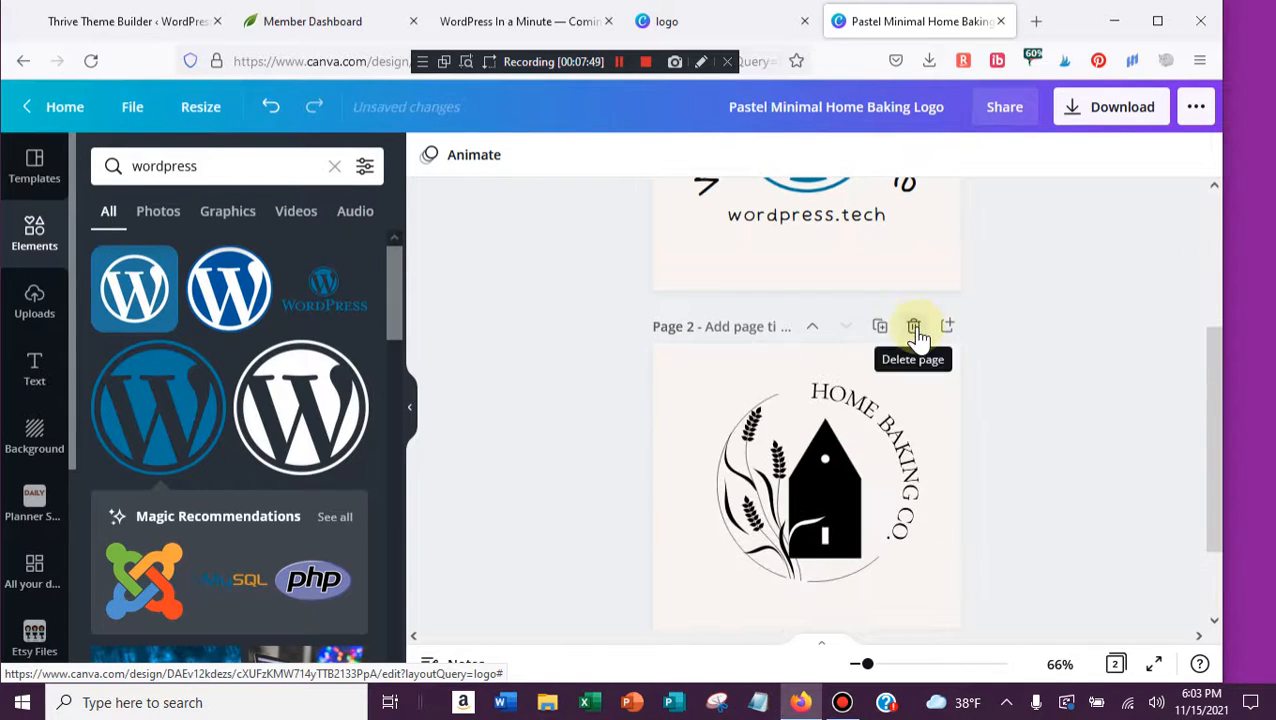
{"action": "left_click", "coordinate": [913, 326]}
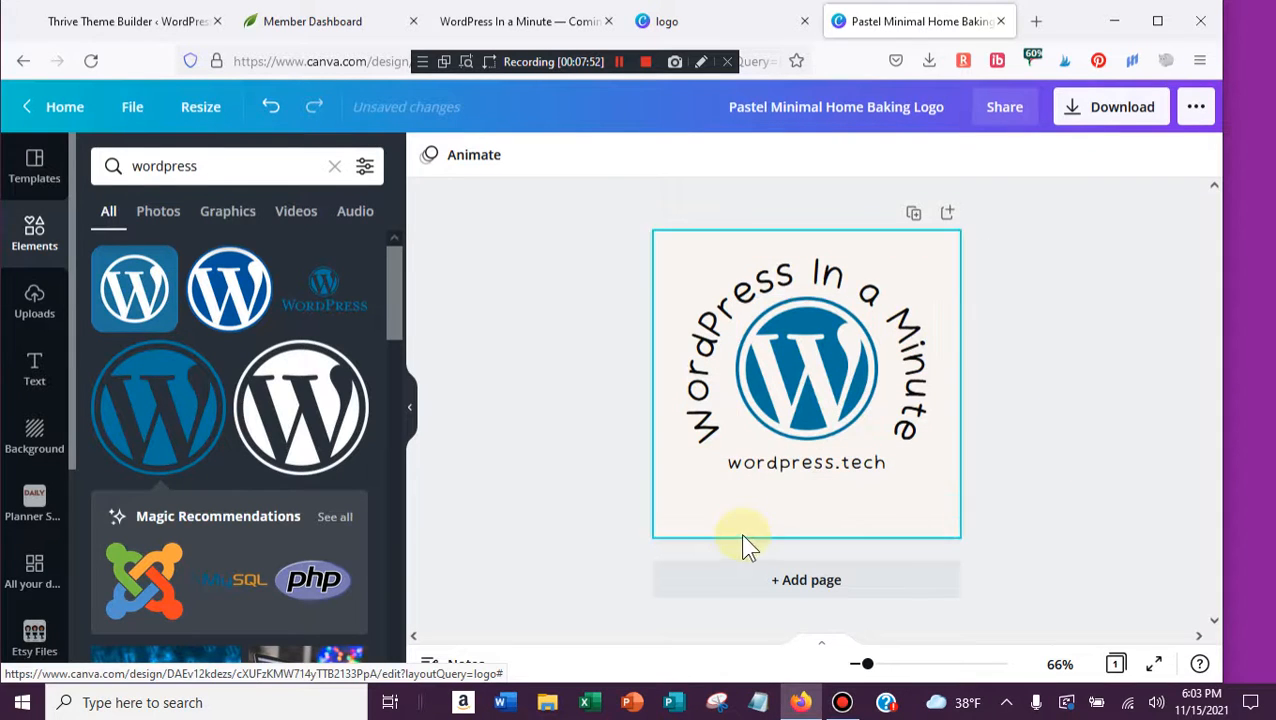
- Move the wordpress.tech line and the WordPress logo up slightly, keeping the logo horizontally centered on the page
{"action": "left_click_drag", "start_coordinate": [786, 472], "coordinate": [786, 460]}
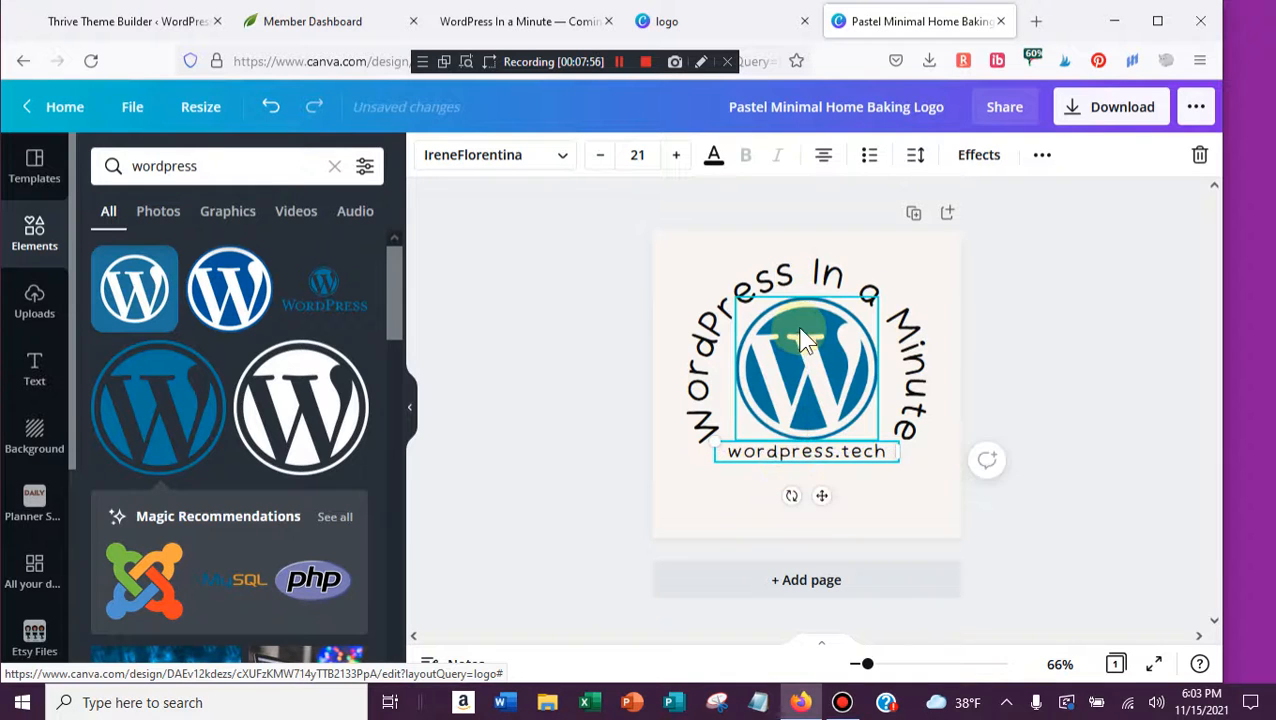
{"action": "left_click_drag", "start_coordinate": [799, 349], "coordinate": [801, 341]}
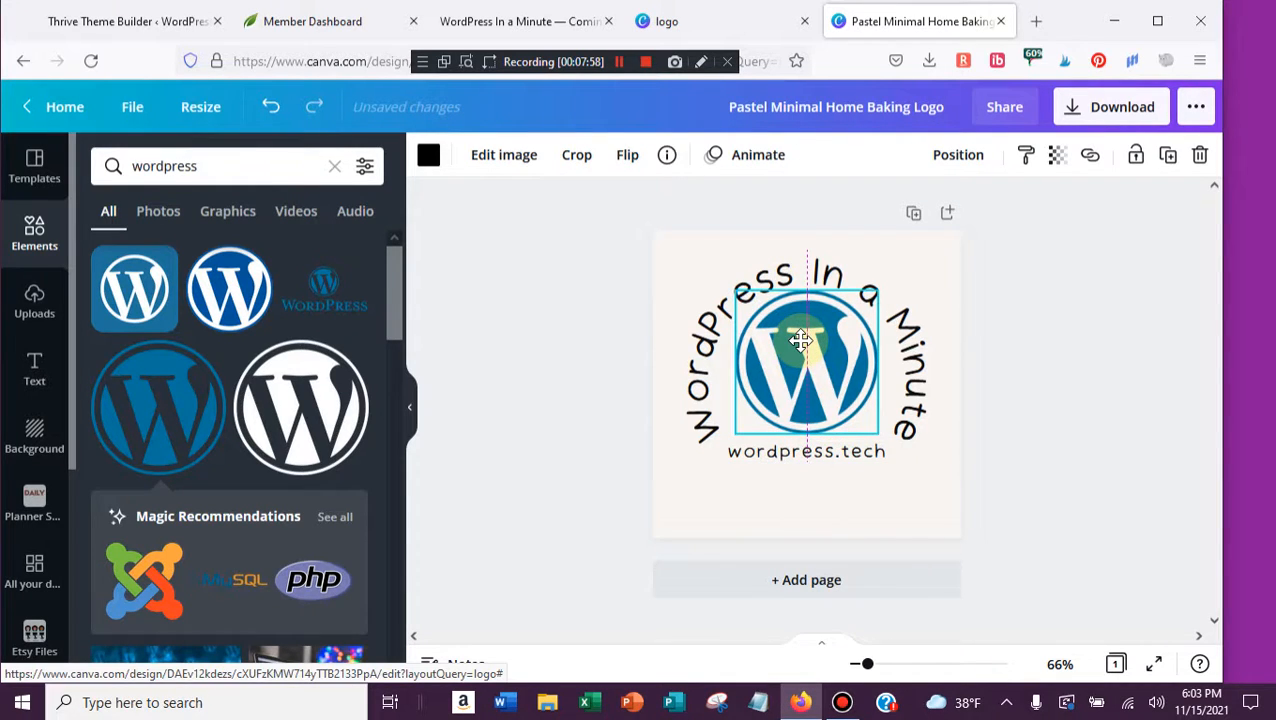
{"action": "left_click", "coordinate": [1080, 350]}
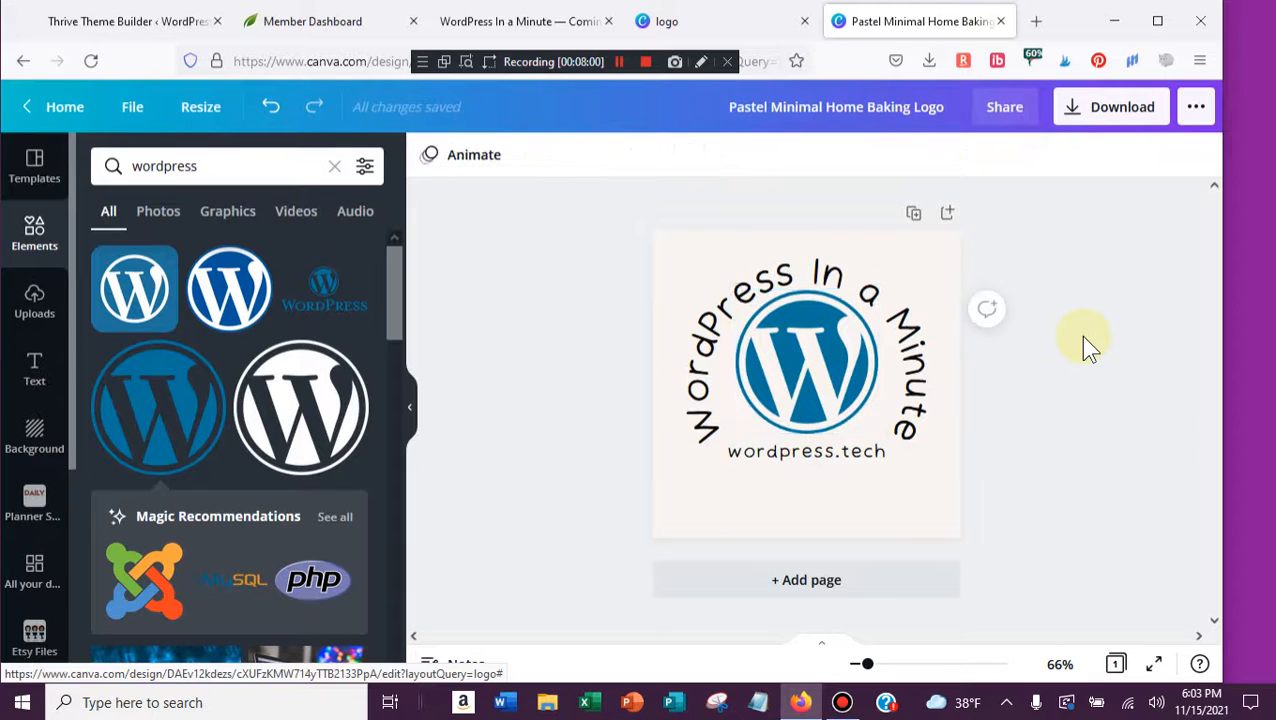
{"action": "left_click", "coordinate": [1098, 118]}
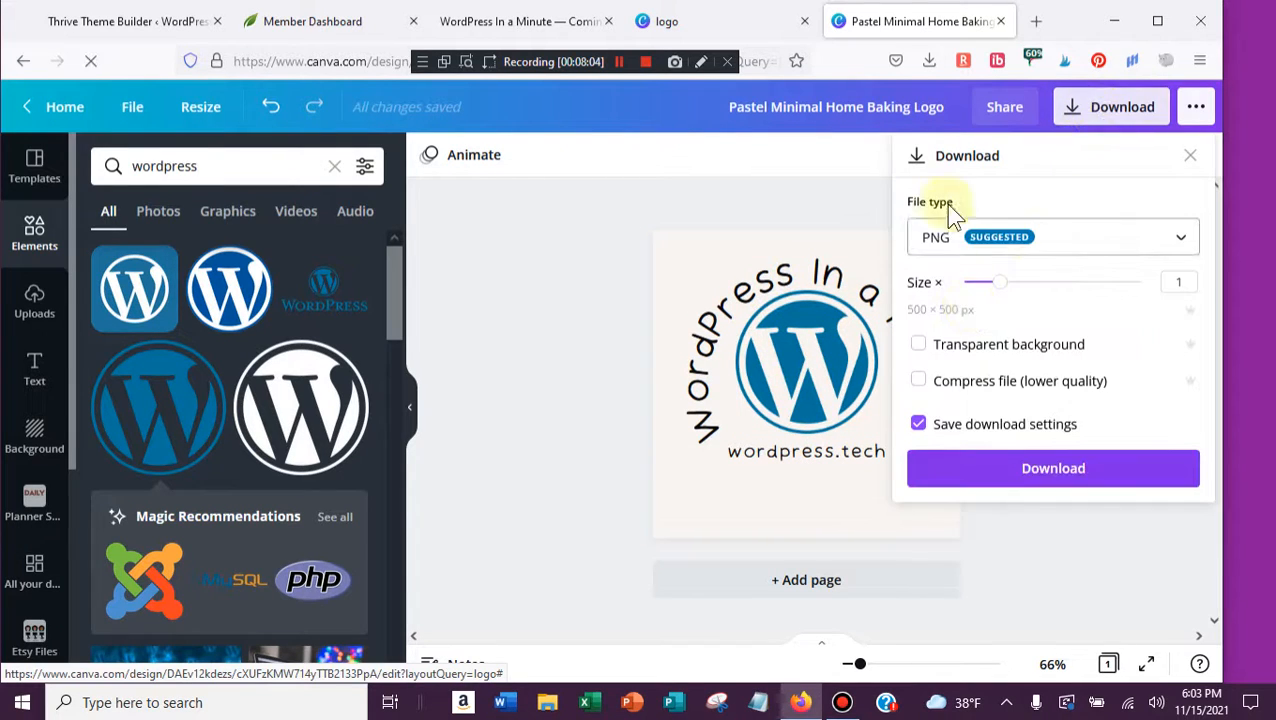
{"action": "left_click", "coordinate": [1042, 464]}
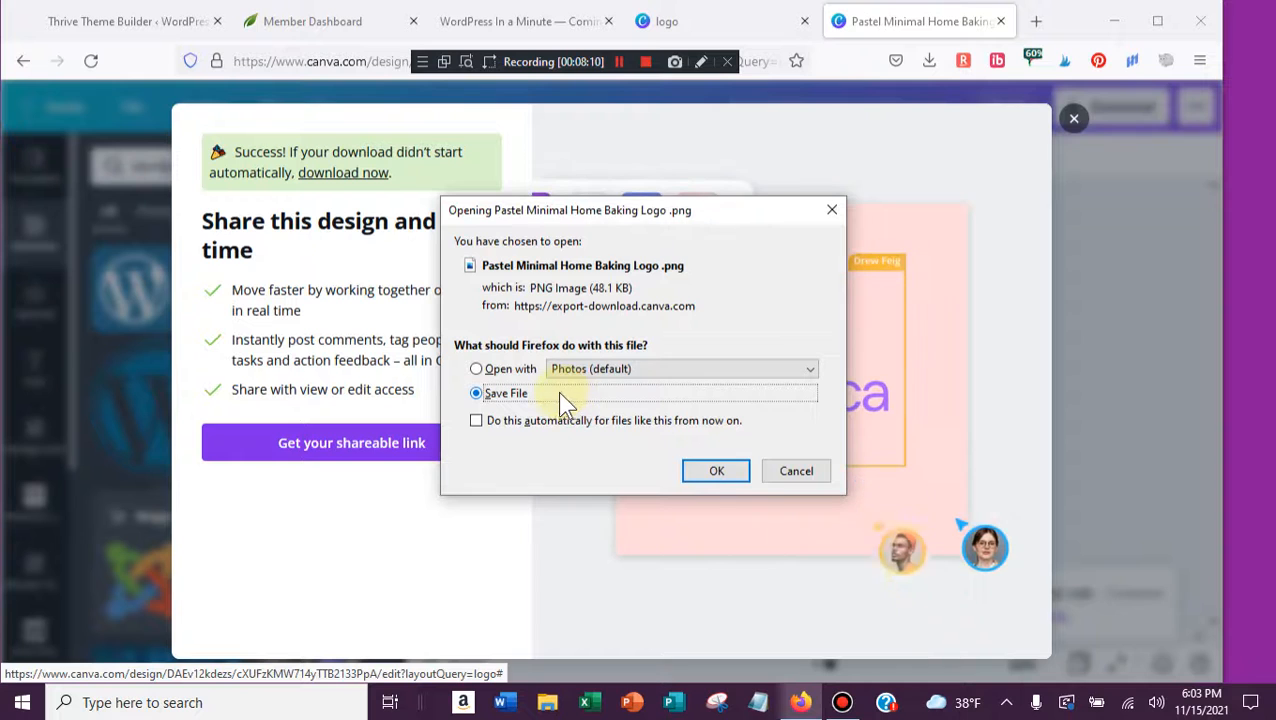
{"action": "left_click", "coordinate": [797, 471]}
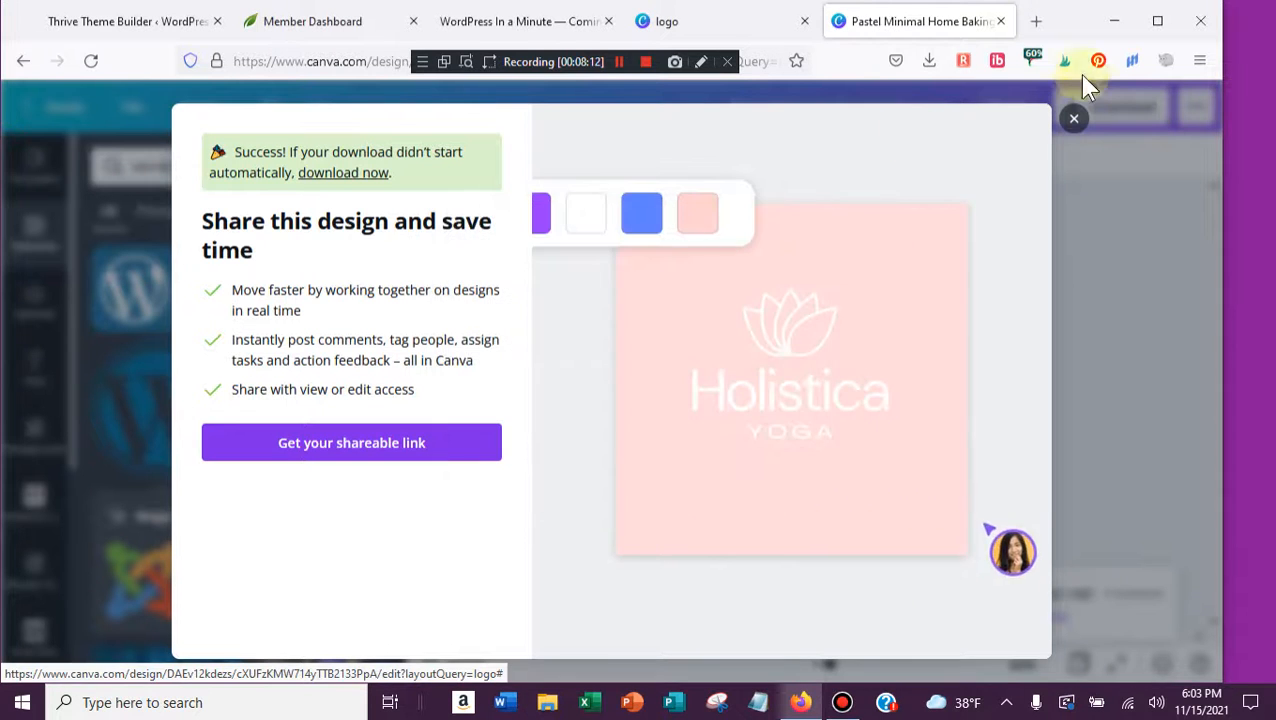
{"action": "left_click", "coordinate": [1076, 122]}
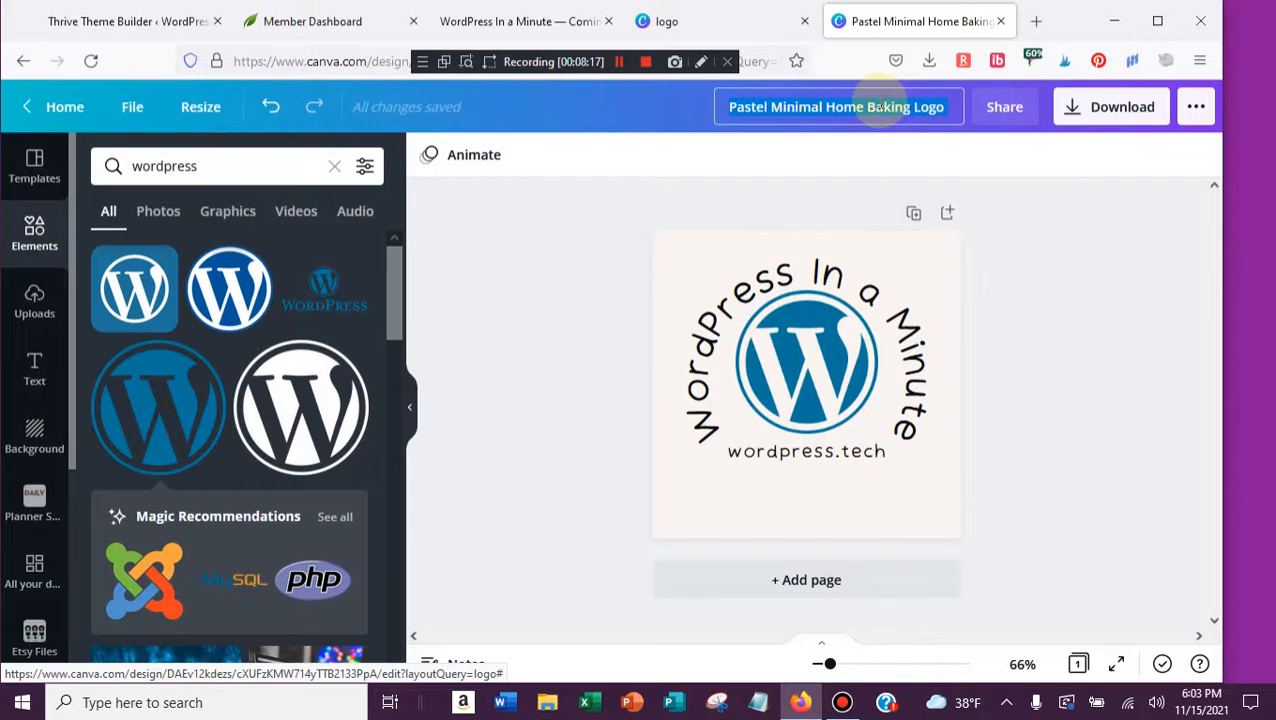
- Rename the design as WordPress In a Minute Logo
{"action": "type", "text": "WordPres"}
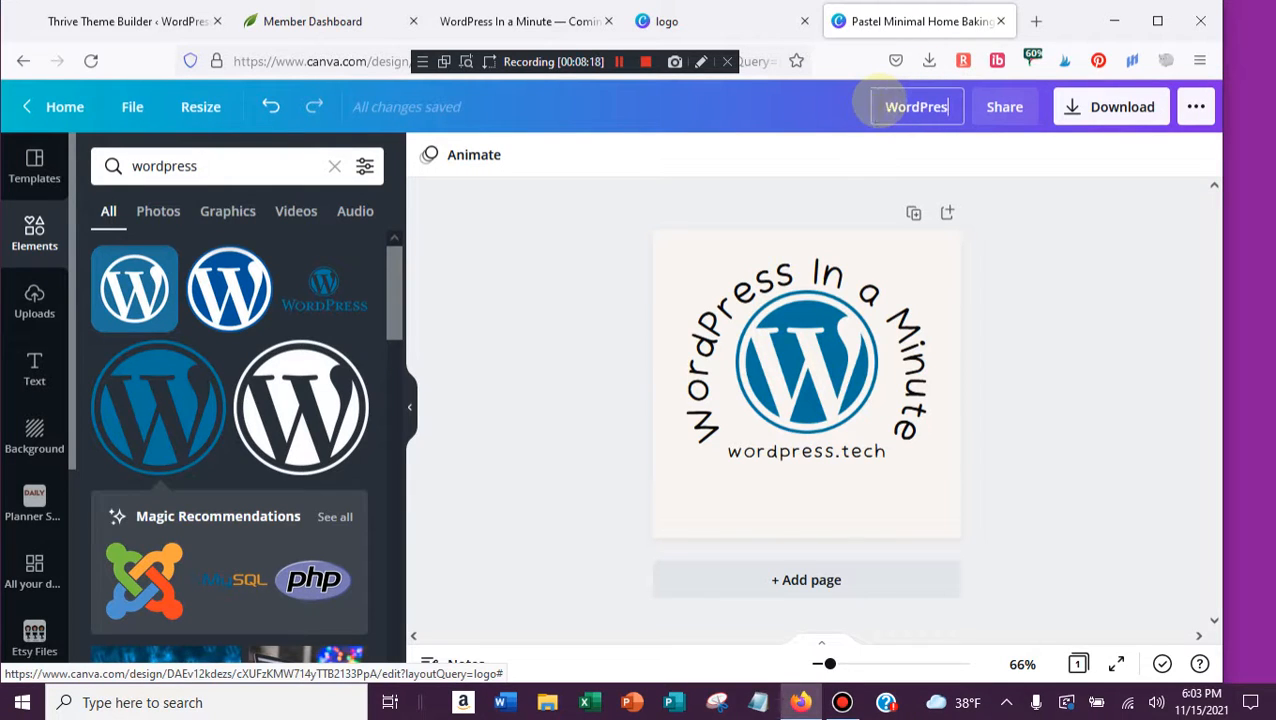
{"action": "type", "text": "s In a Mi"}
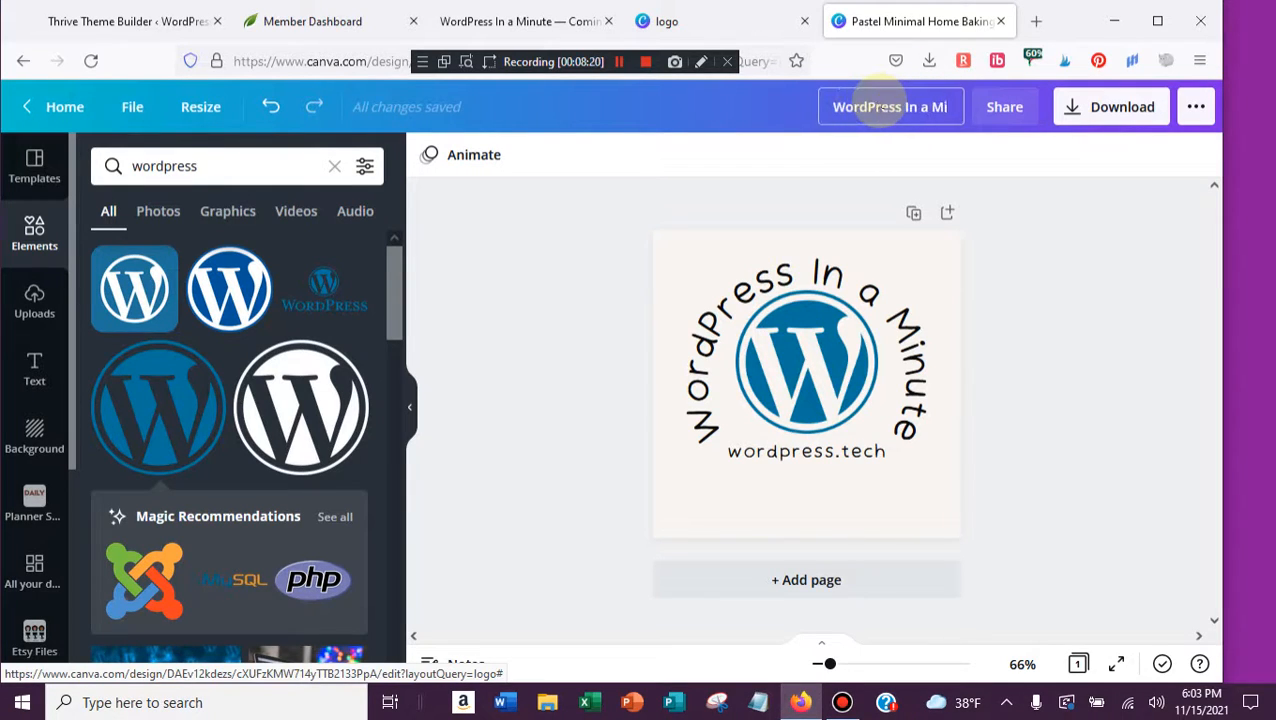
{"action": "type", "text": "nute Logo"}
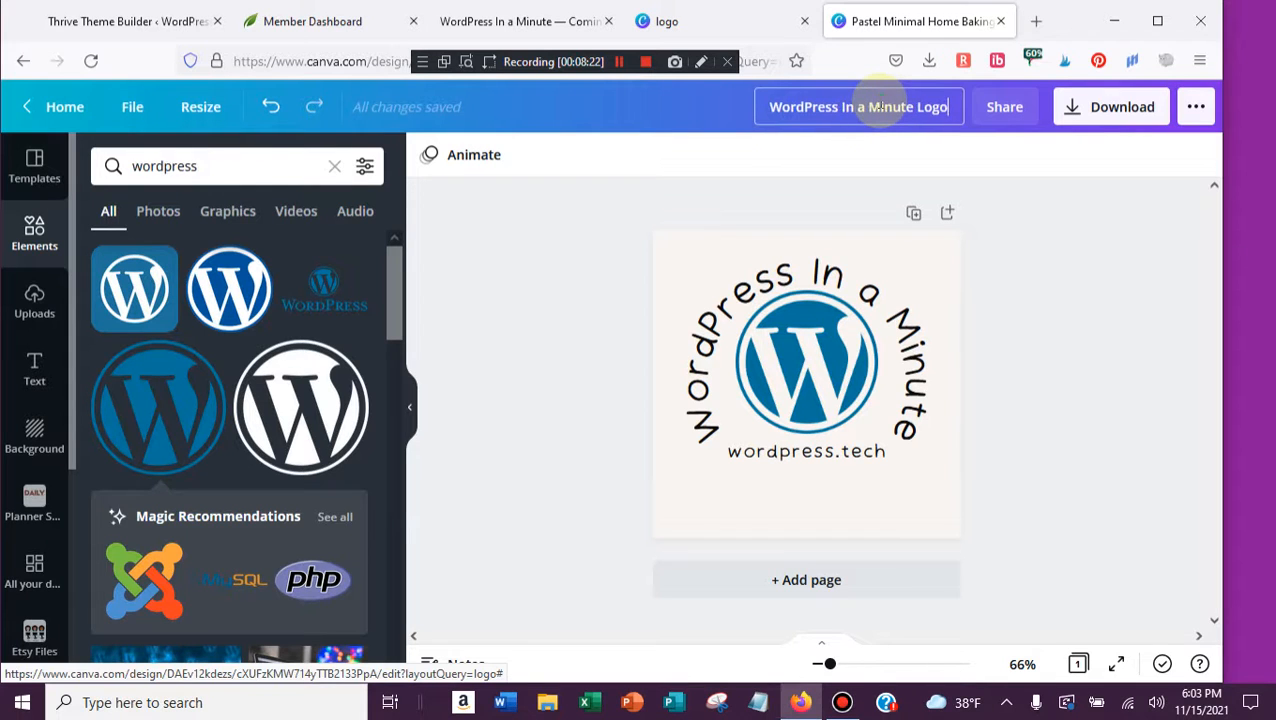
- Download the logo as a PNG at size 1, save the file, and dismiss the business card offer
{"action": "left_click", "coordinate": [1105, 110]}
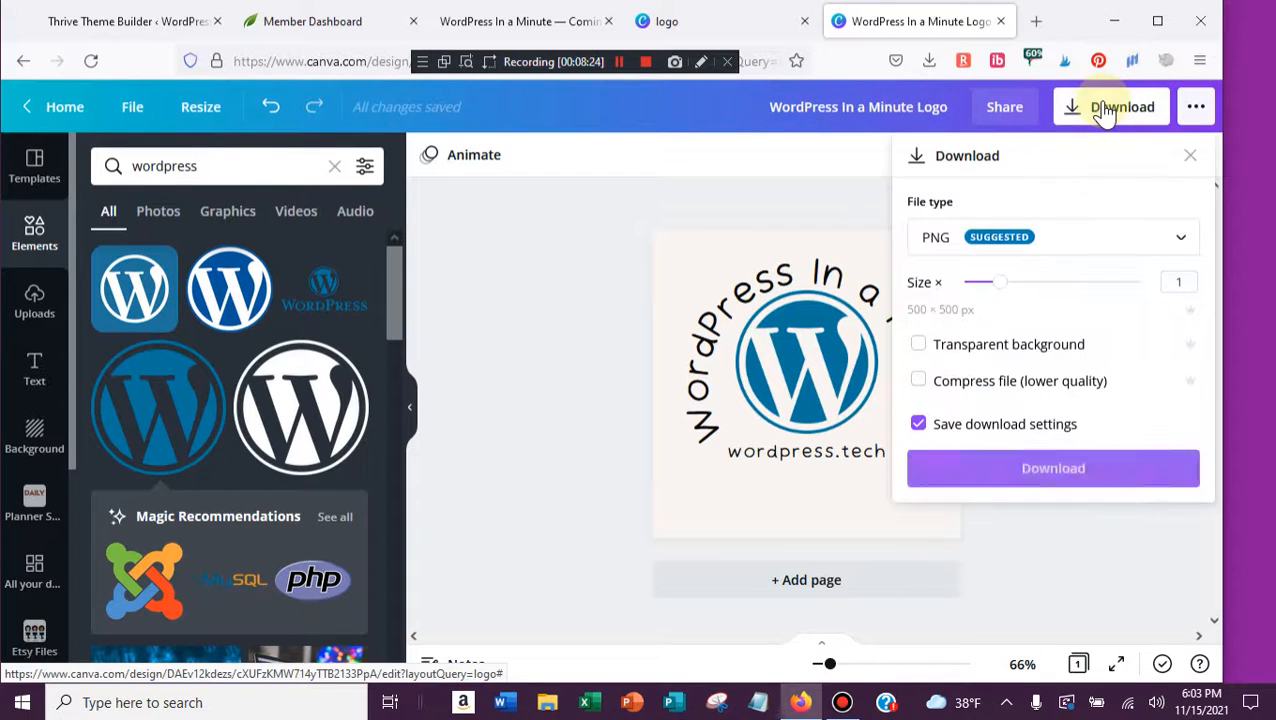
{"action": "left_click", "coordinate": [1028, 474]}
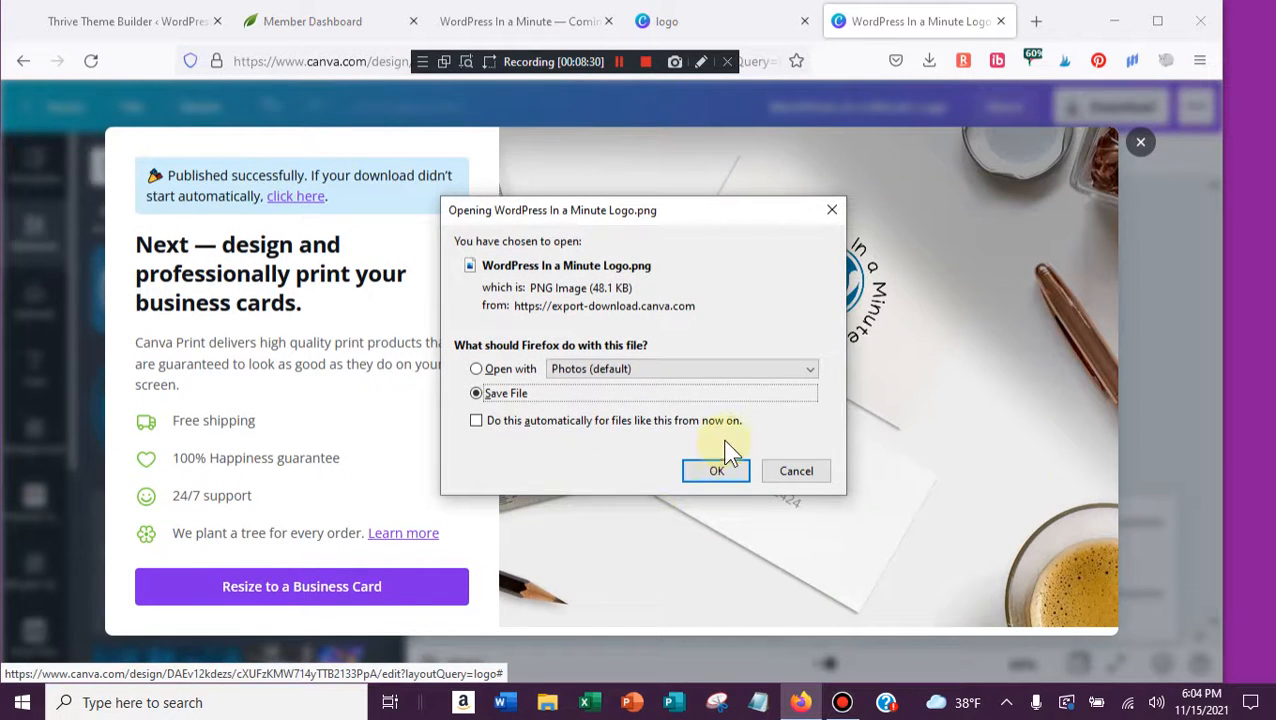
{"action": "left_click", "coordinate": [710, 472]}
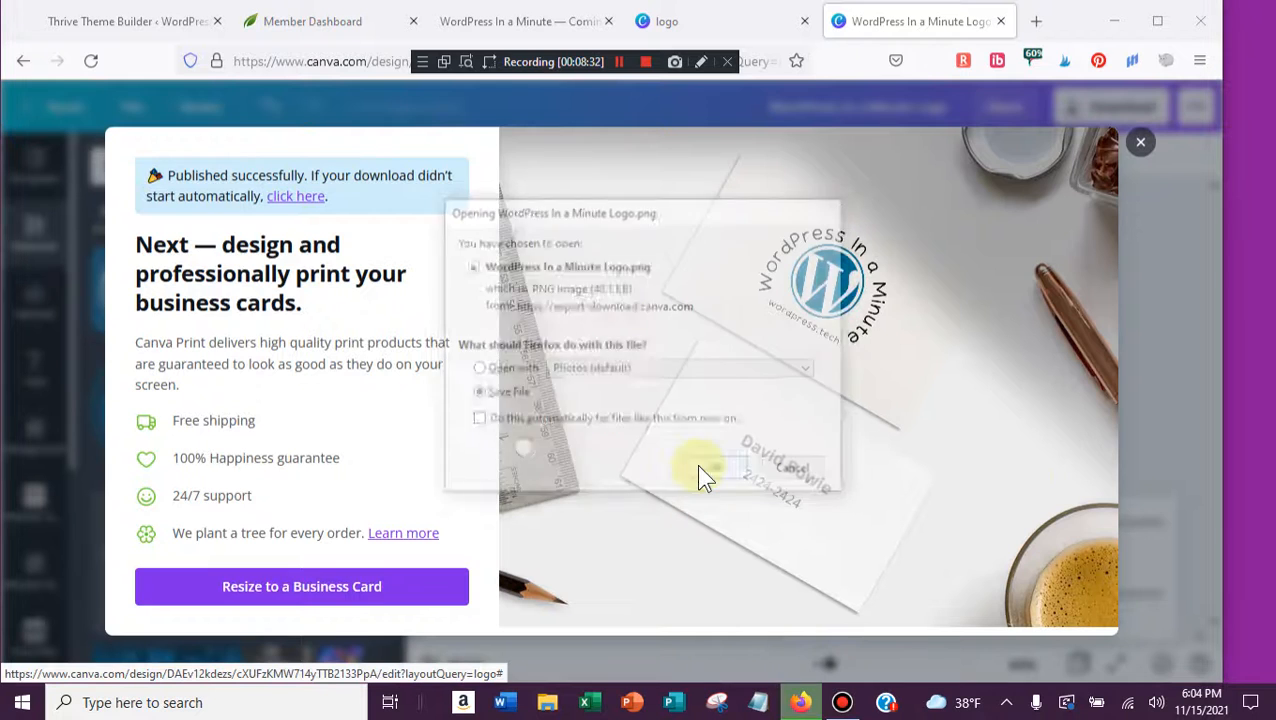
{"action": "left_click", "coordinate": [1139, 144]}
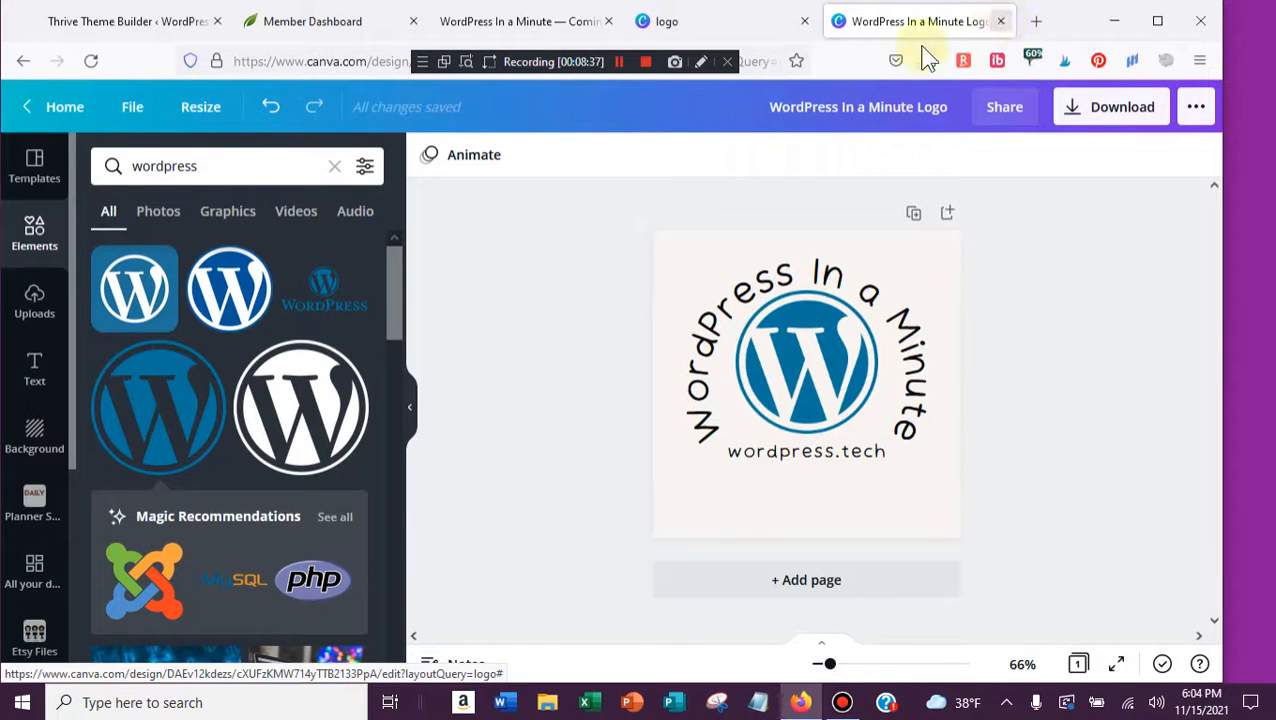
- Close both Canva tabs and reopen the Logo step of the site wizard in Thrive Theme Builder
{"action": "left_click", "coordinate": [1001, 21]}
{"action": "left_click", "coordinate": [866, 21]}
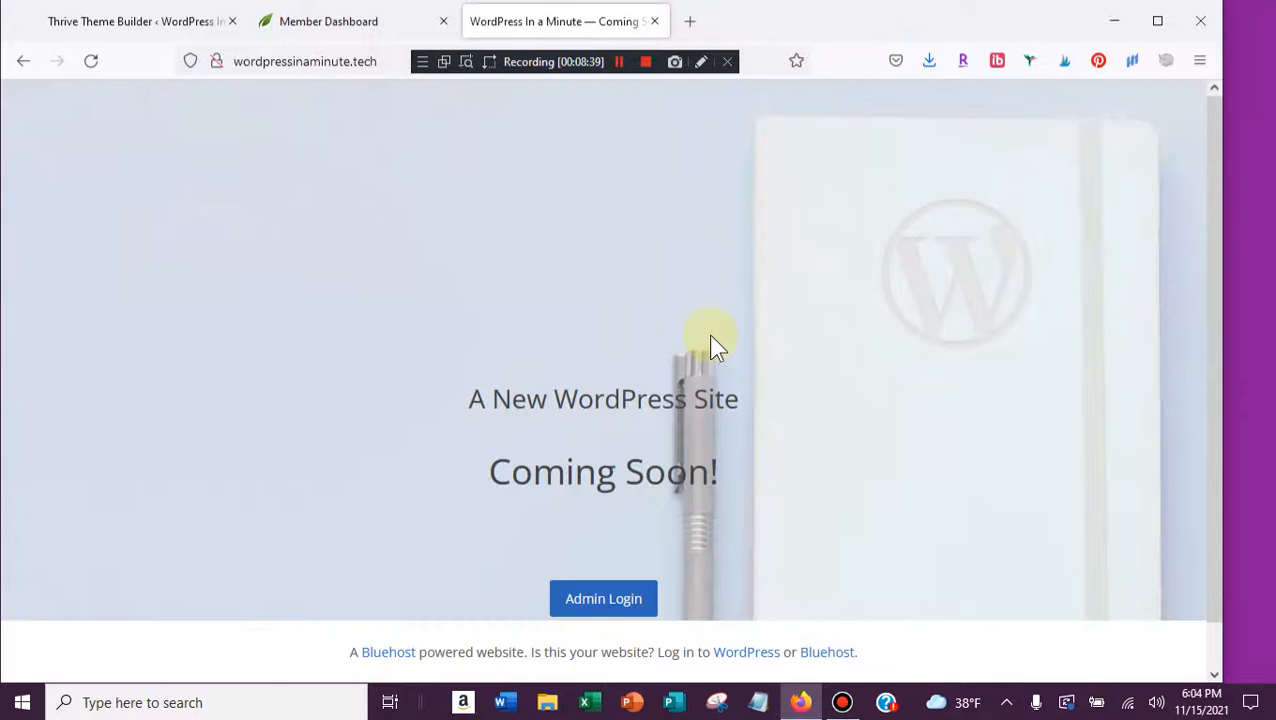
{"action": "left_click", "coordinate": [93, 30]}
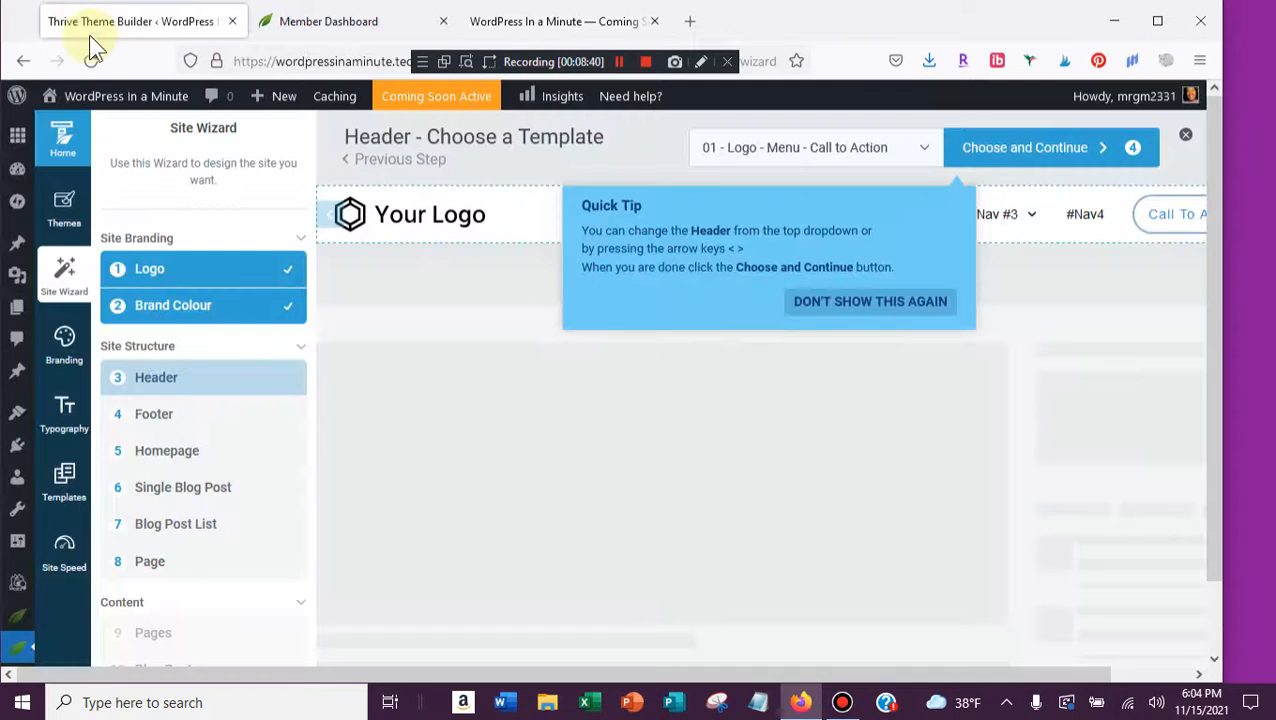
{"action": "left_click", "coordinate": [148, 272]}
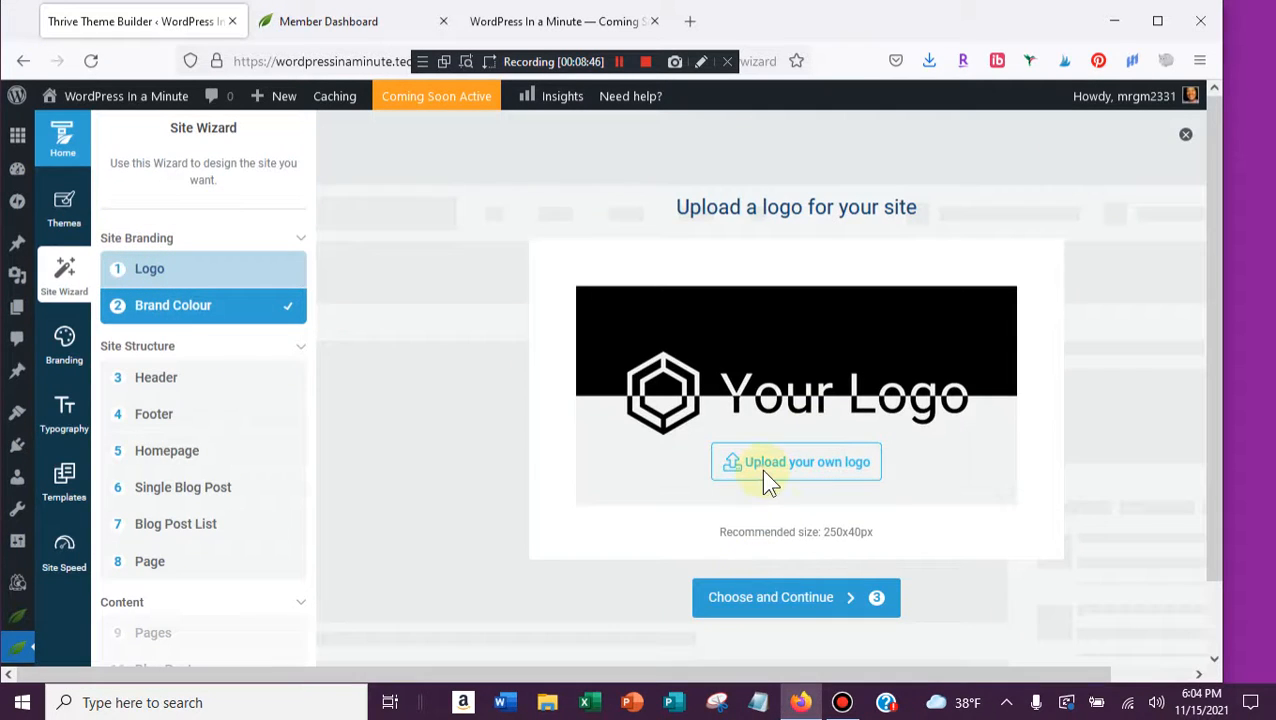
- Upload the WordPress In a Minute Logo file from the Downloads folder and select it as the site logo
{"action": "left_click", "coordinate": [798, 470]}
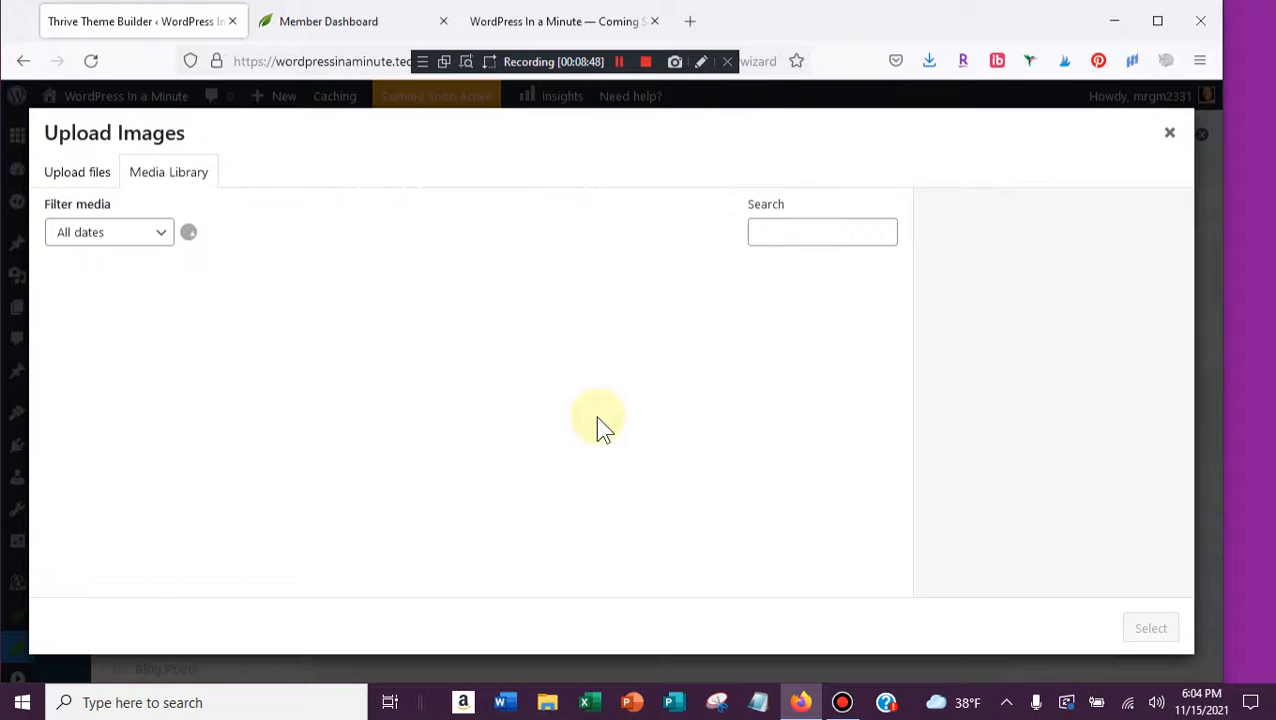
{"action": "left_click", "coordinate": [60, 180]}
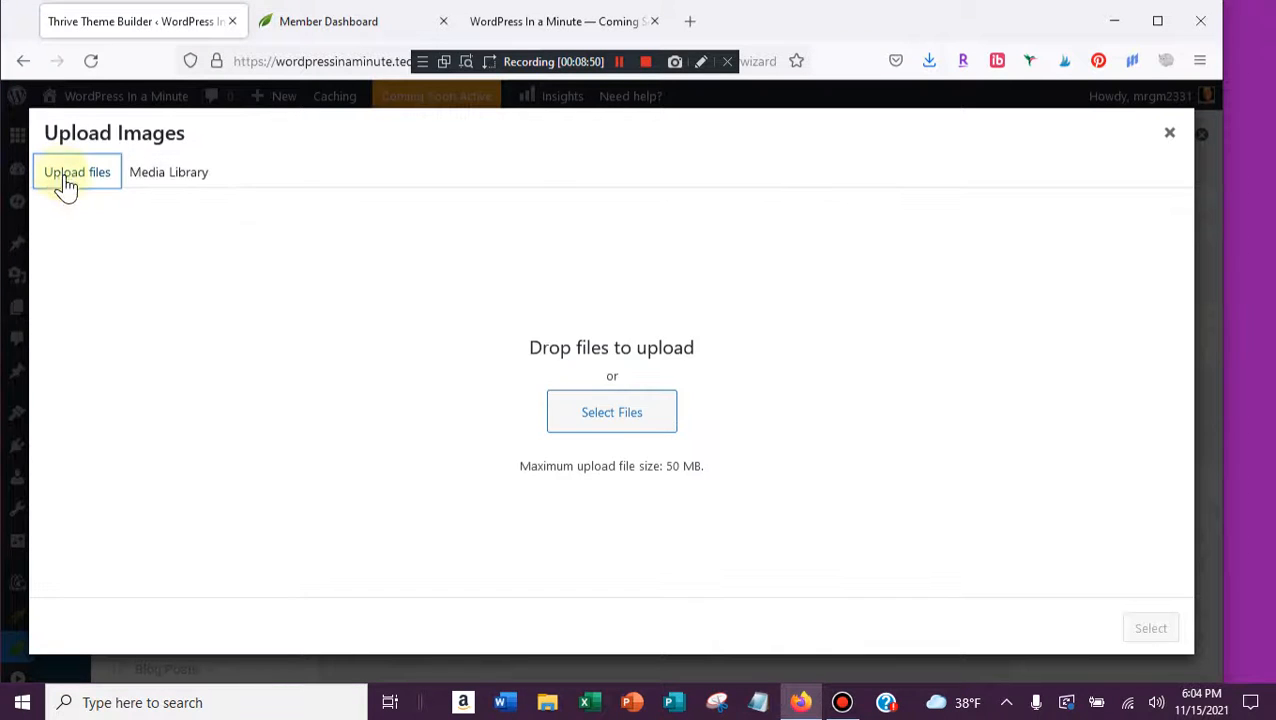
{"action": "left_click", "coordinate": [609, 415]}
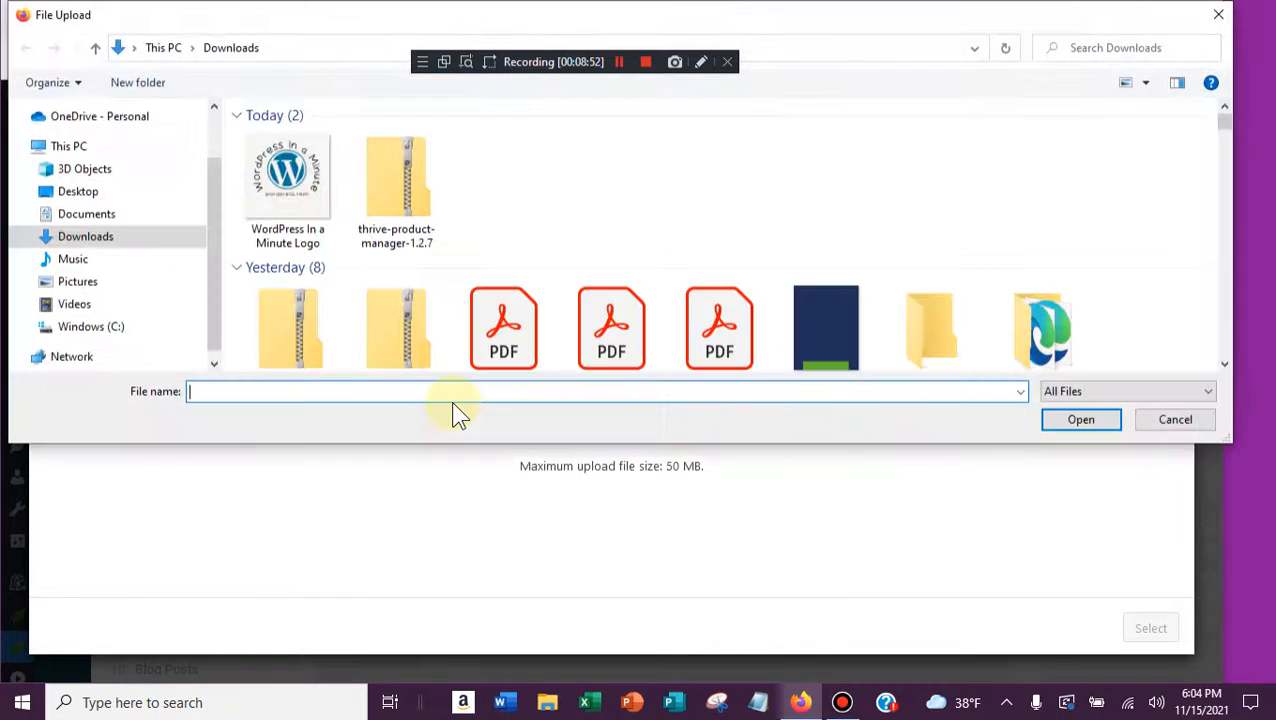
{"action": "left_click", "coordinate": [287, 178]}
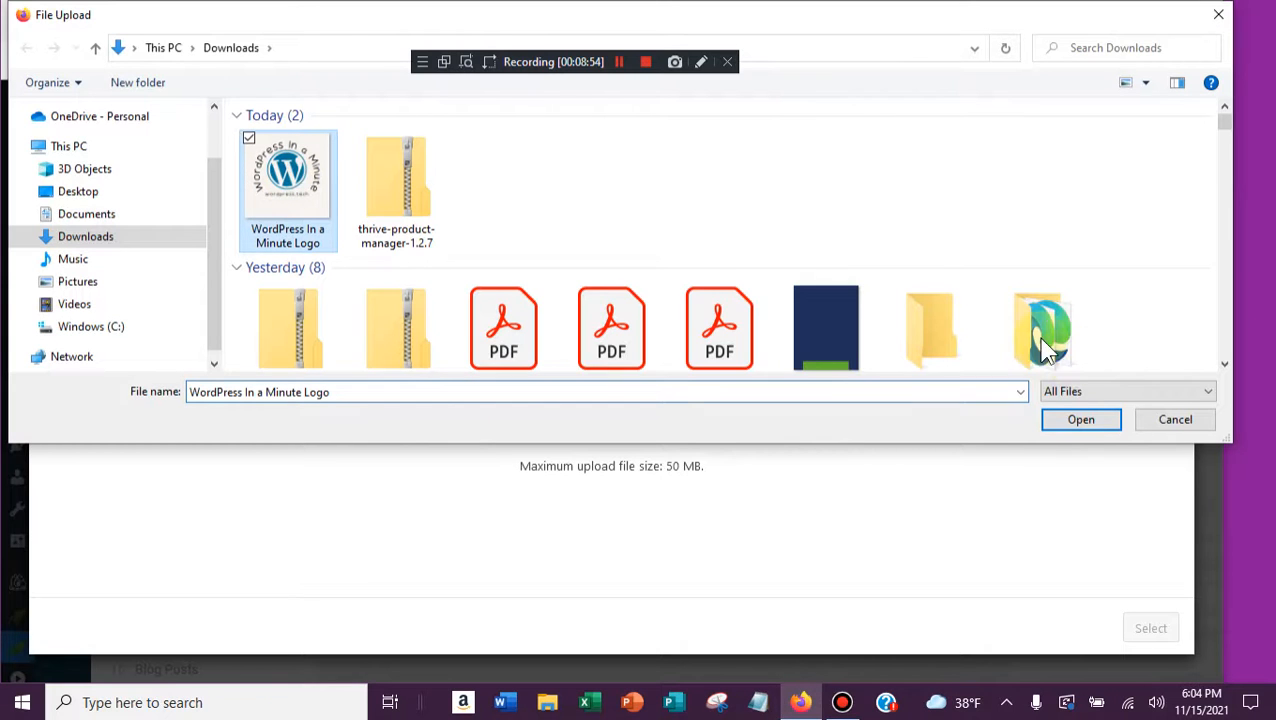
{"action": "left_click", "coordinate": [1081, 419]}
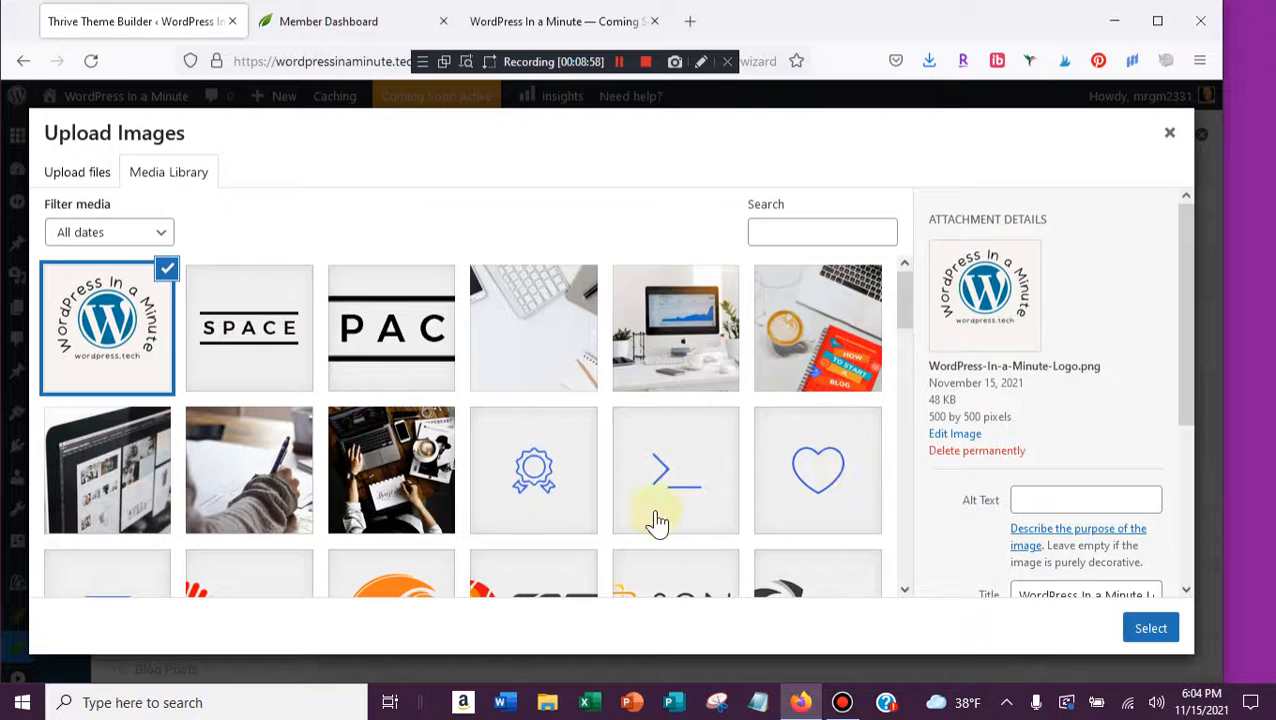
{"action": "left_click", "coordinate": [1152, 630]}
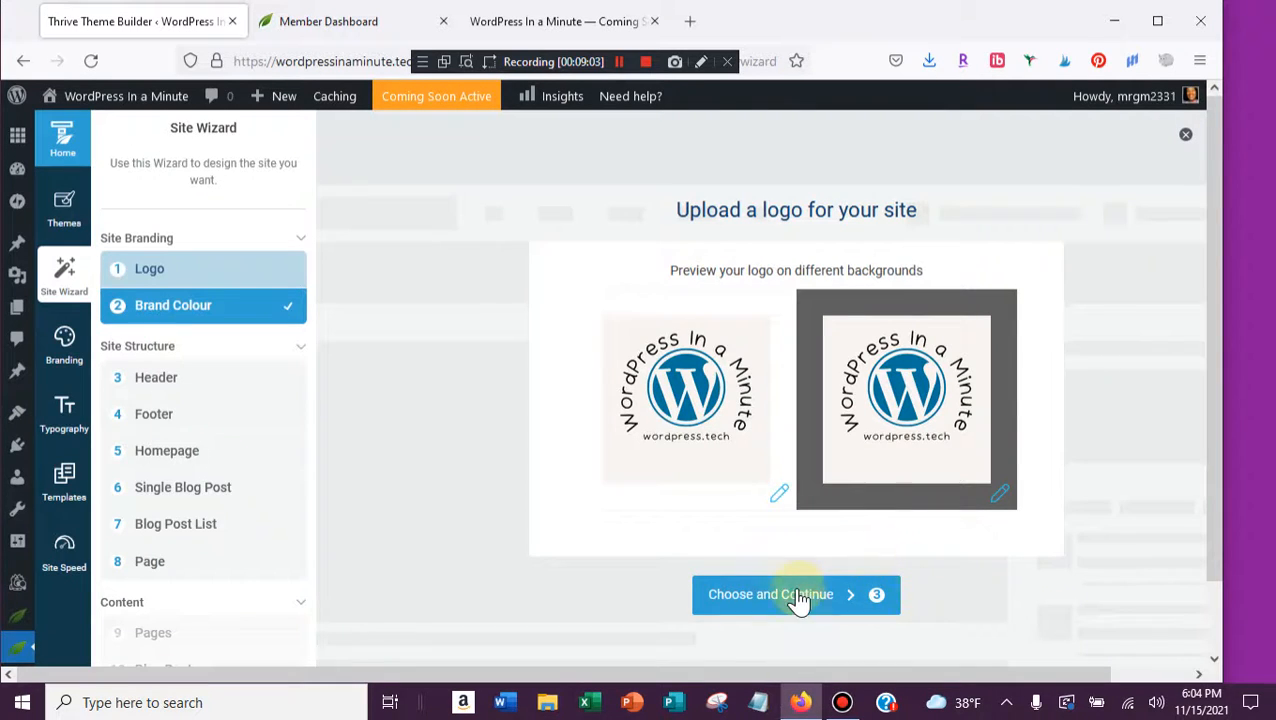
{"action": "mouse_move", "coordinate": [719, 393]}
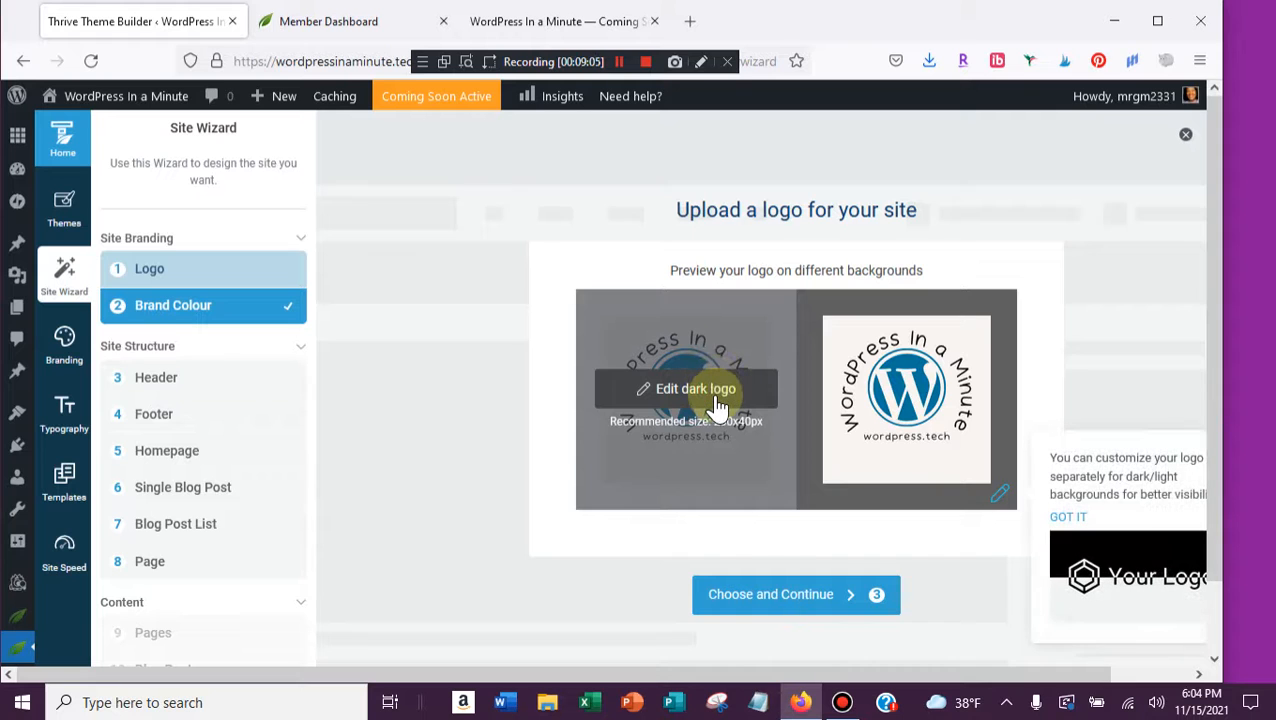
- Accept the uploaded logo for both backgrounds and choose the 01 - Logo - Menu - Call to Action header template
{"action": "mouse_move", "coordinate": [905, 456]}
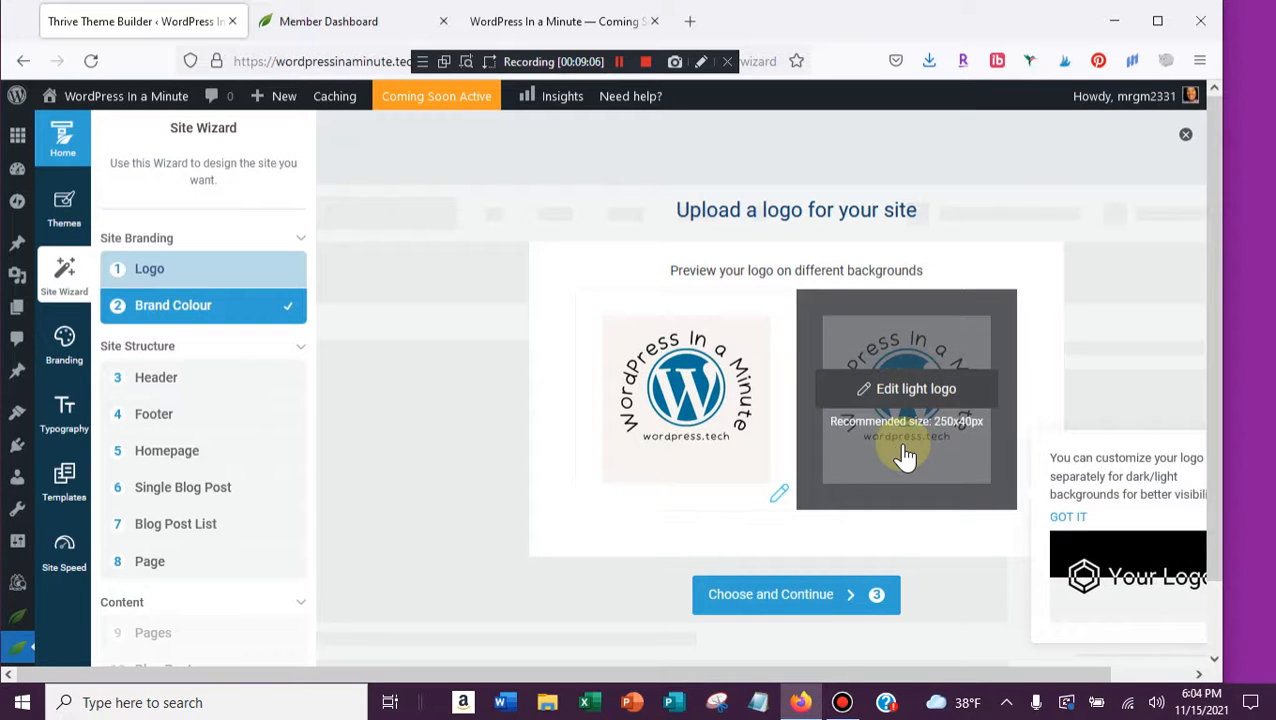
{"action": "left_click", "coordinate": [802, 600]}
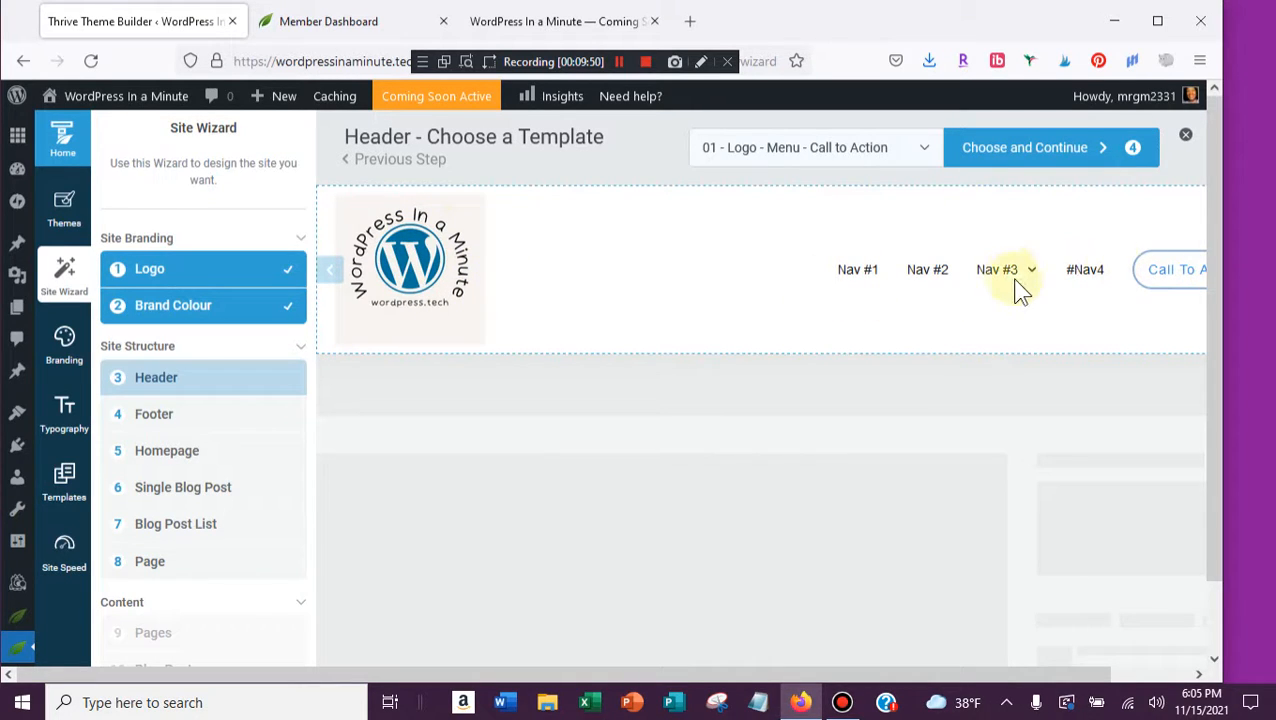
{"action": "left_click", "coordinate": [1062, 147]}
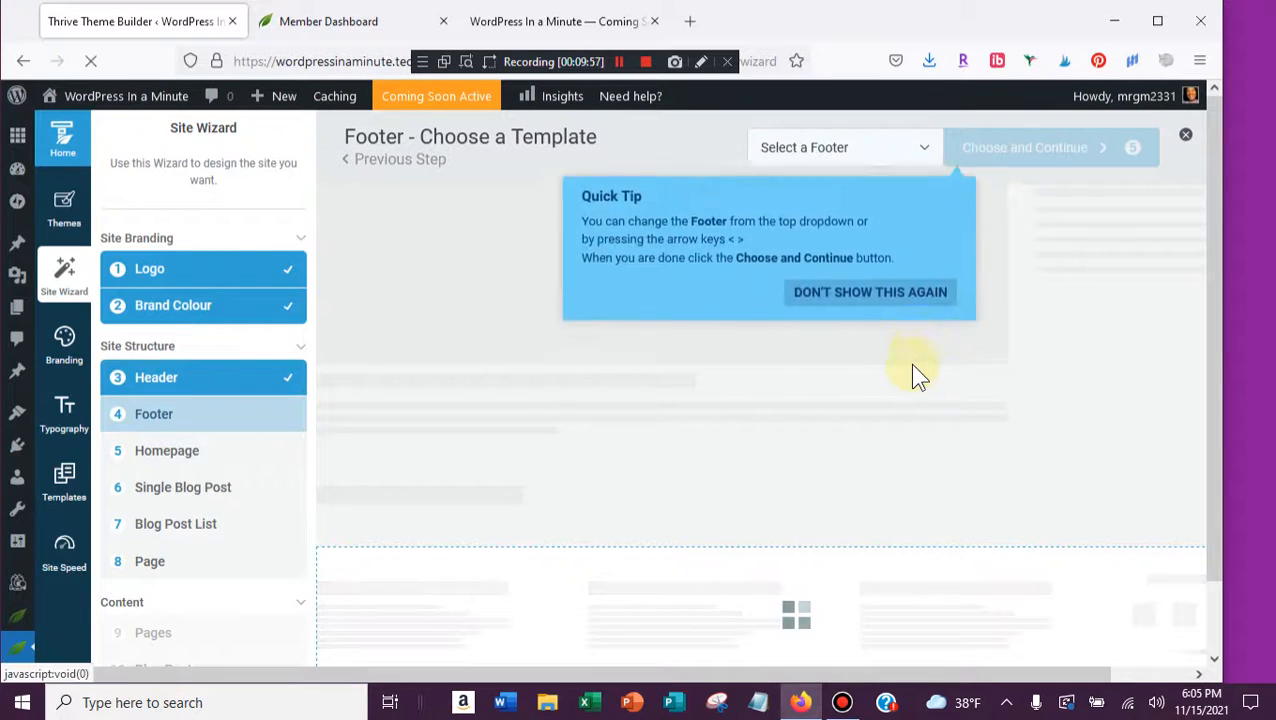
- Choose the Lead Generation 05 footer template and continue to the homepage step
{"action": "left_click", "coordinate": [920, 147]}
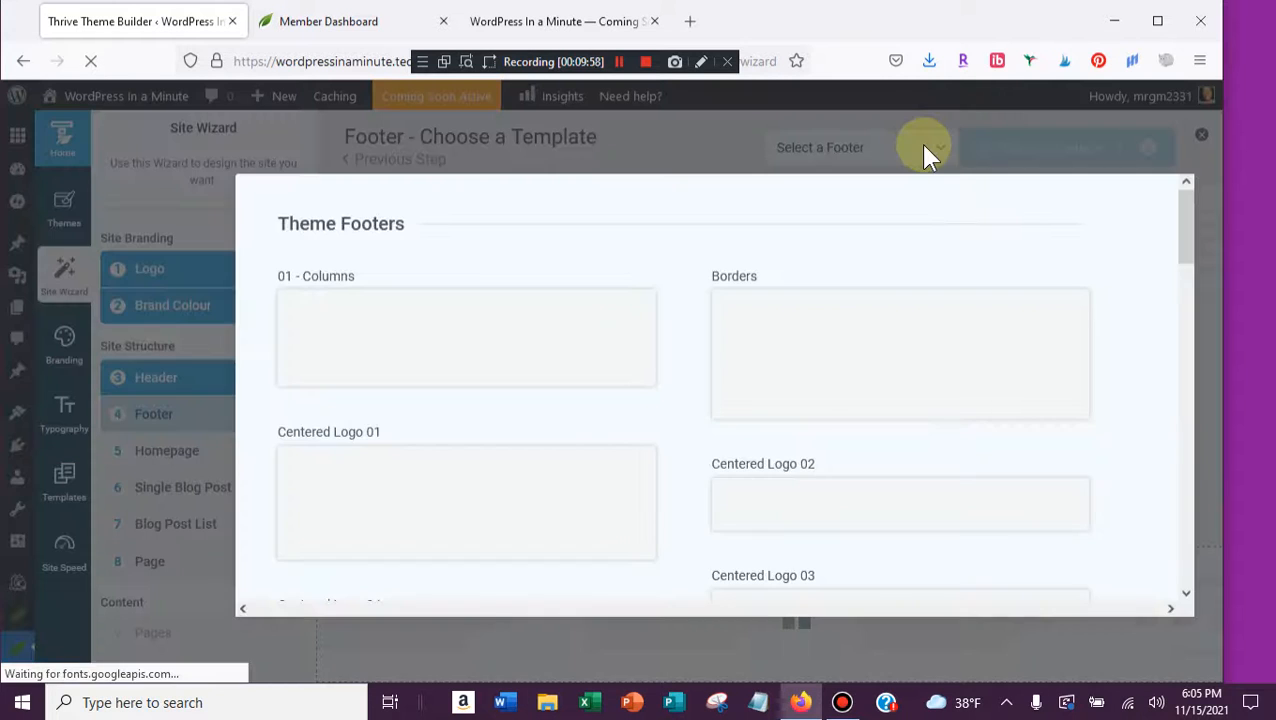
{"action": "left_click", "coordinate": [636, 358]}
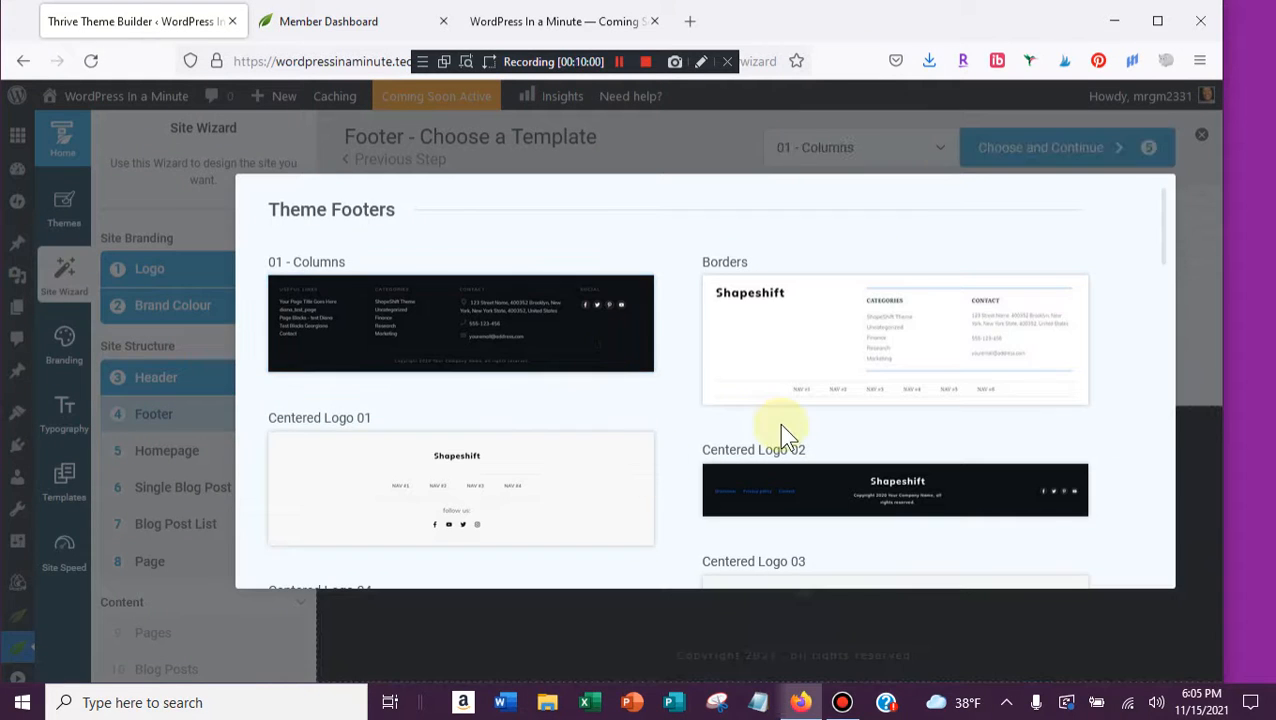
{"action": "scroll", "coordinate": [779, 423], "scroll_direction": "down", "scroll_amount": 2}
{"action": "scroll", "coordinate": [783, 437], "scroll_direction": "down", "scroll_amount": 1}
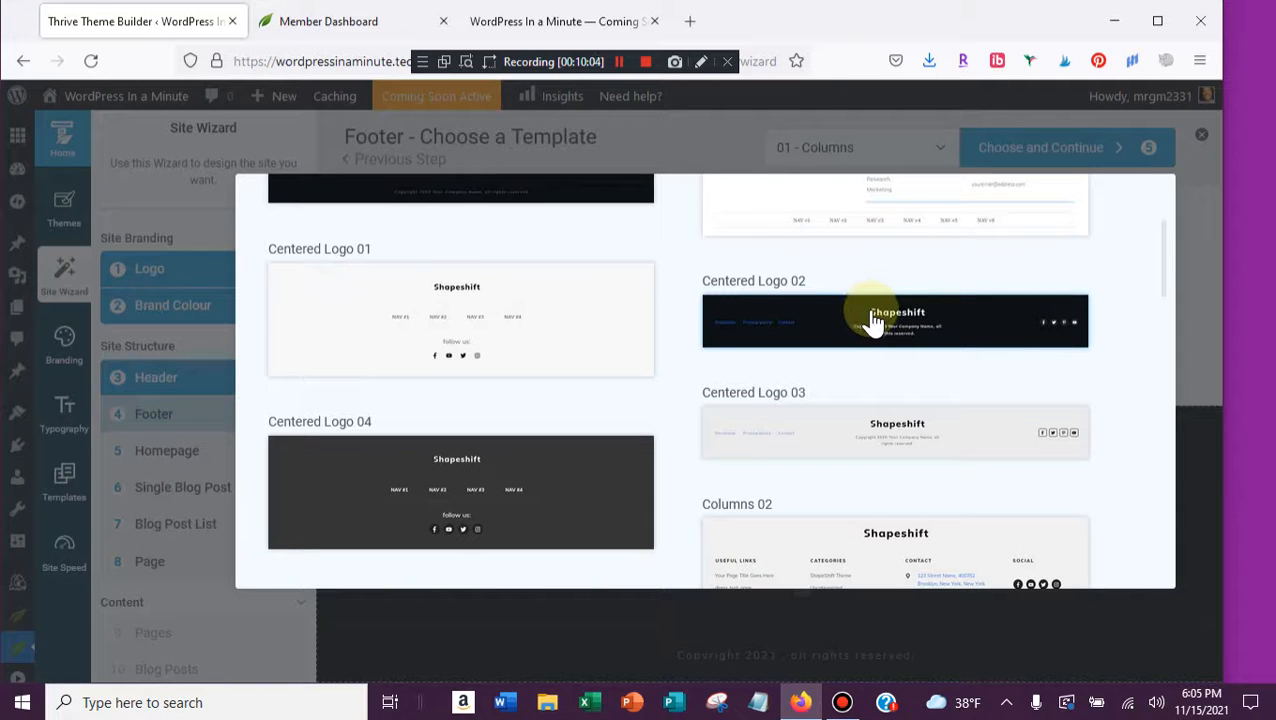
{"action": "scroll", "coordinate": [875, 320], "scroll_direction": "down", "scroll_amount": 5}
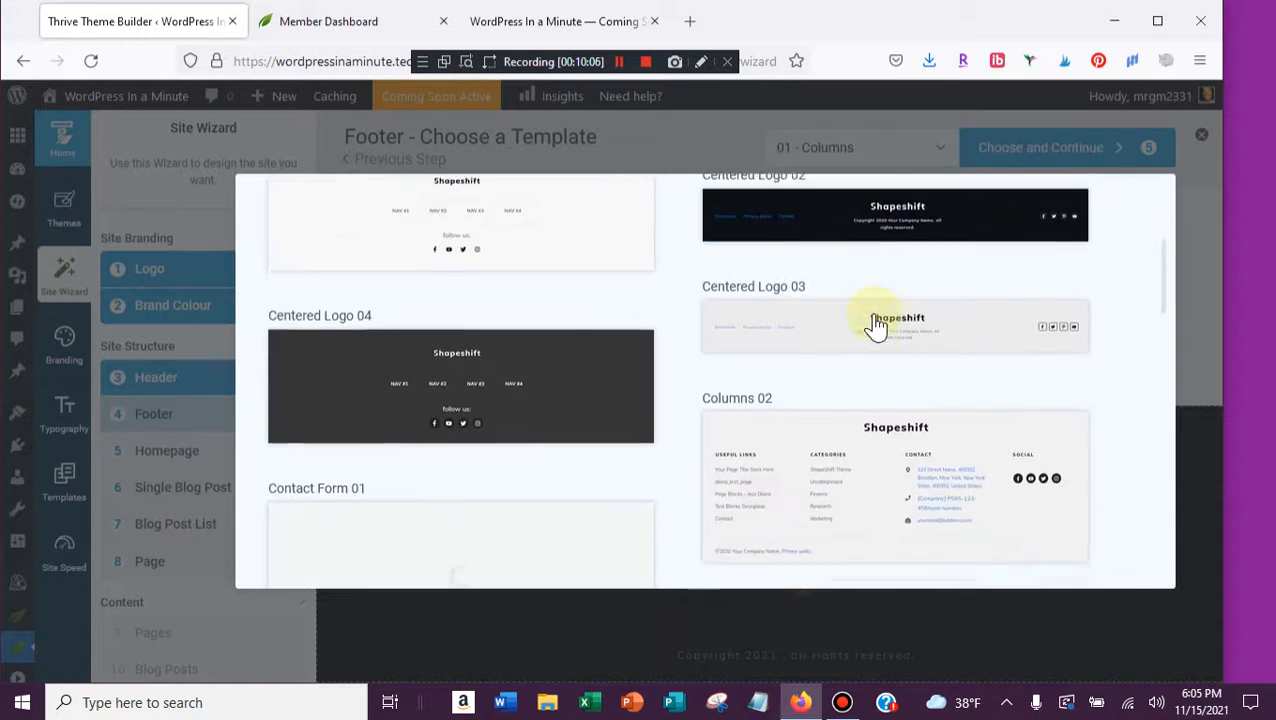
{"action": "scroll", "coordinate": [875, 325], "scroll_direction": "down", "scroll_amount": 3}
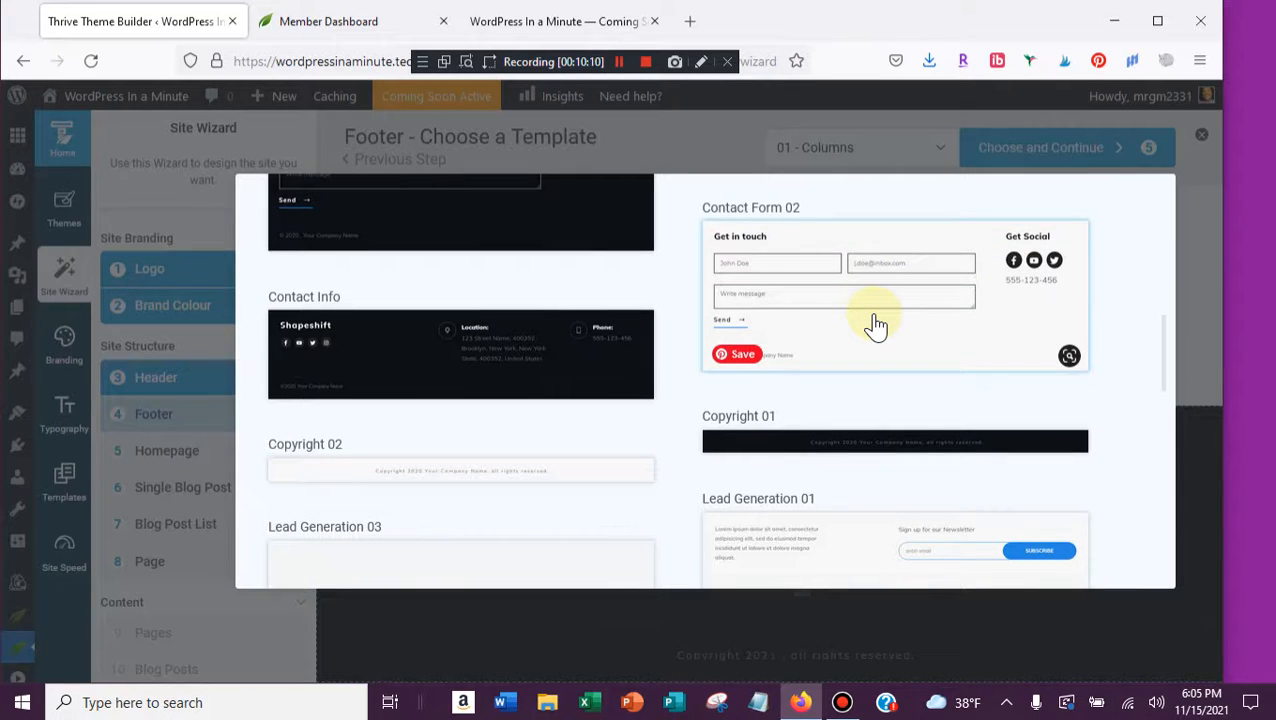
{"action": "scroll", "coordinate": [875, 325], "scroll_direction": "down", "scroll_amount": 1}
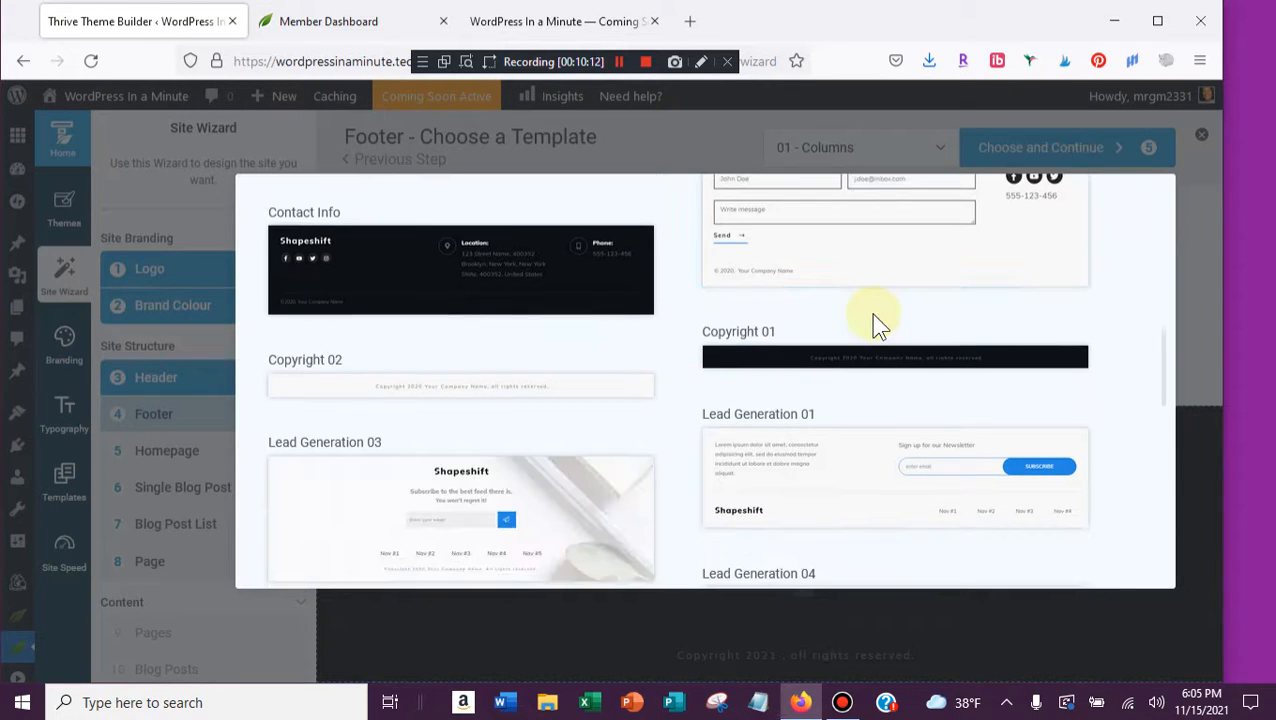
{"action": "scroll", "coordinate": [872, 322], "scroll_direction": "down", "scroll_amount": 4}
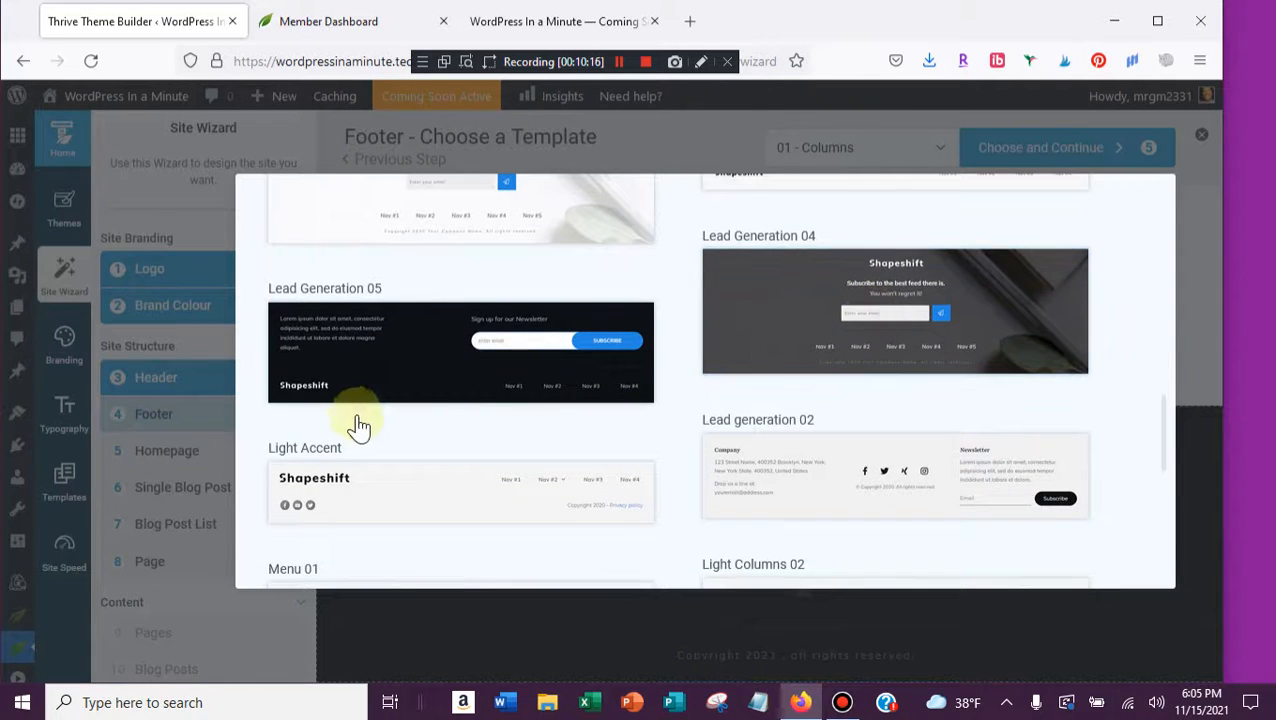
{"action": "left_click", "coordinate": [436, 350]}
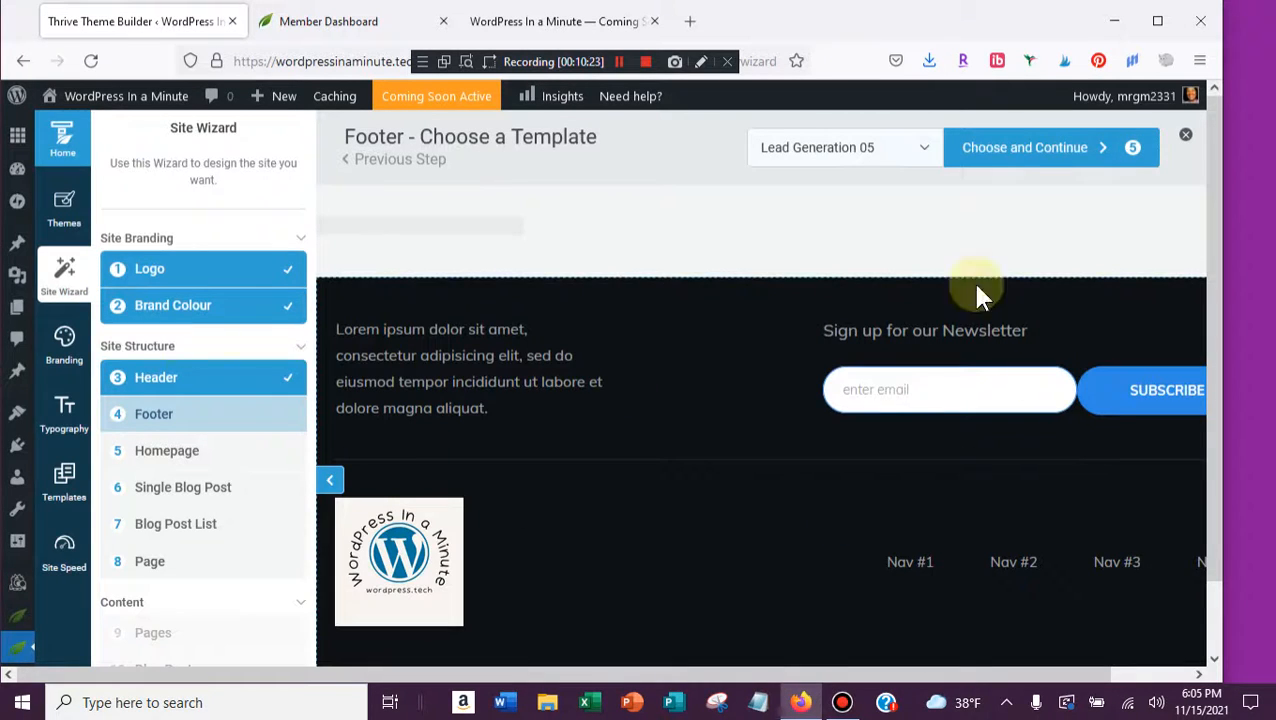
{"action": "left_click", "coordinate": [1050, 150]}
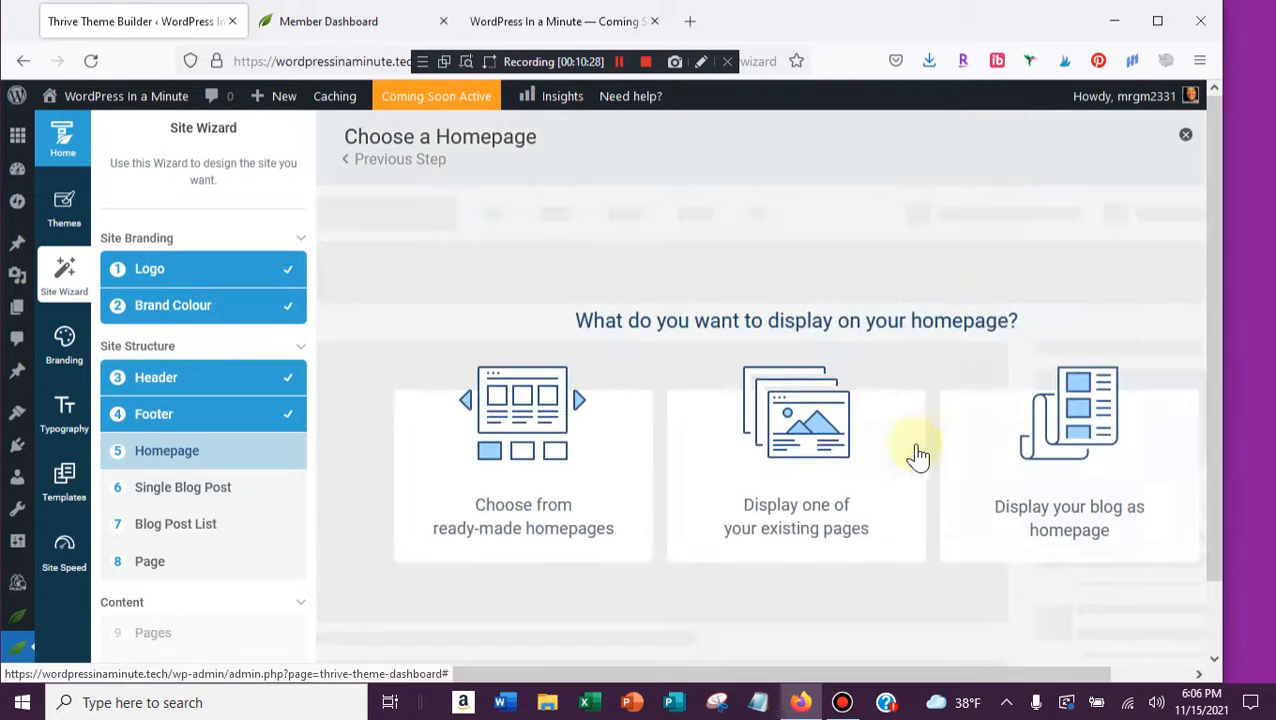
- Opt for a ready-made homepage, review the preview of the preselected template, and dismiss the quick tip
{"action": "left_click", "coordinate": [765, 473]}
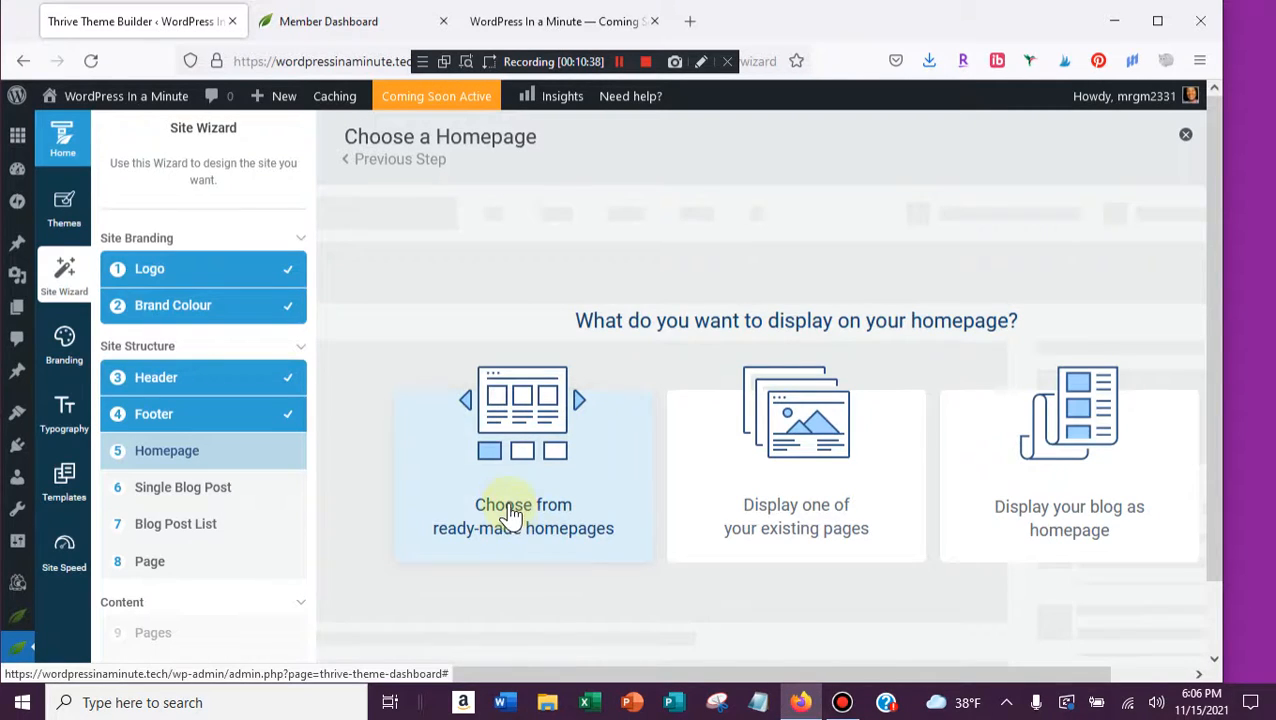
{"action": "left_click", "coordinate": [511, 514]}
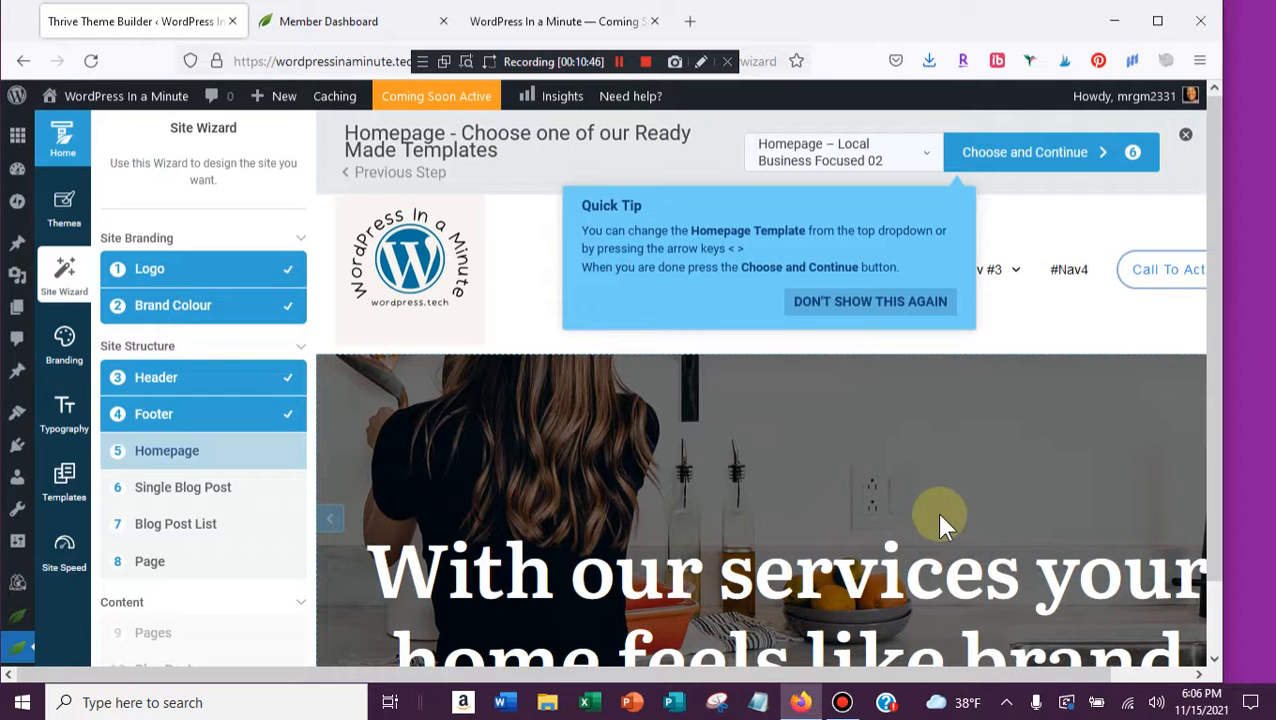
{"action": "scroll", "coordinate": [938, 520], "scroll_direction": "down", "scroll_amount": 1}
{"action": "scroll", "coordinate": [934, 518], "scroll_direction": "down", "scroll_amount": 7}
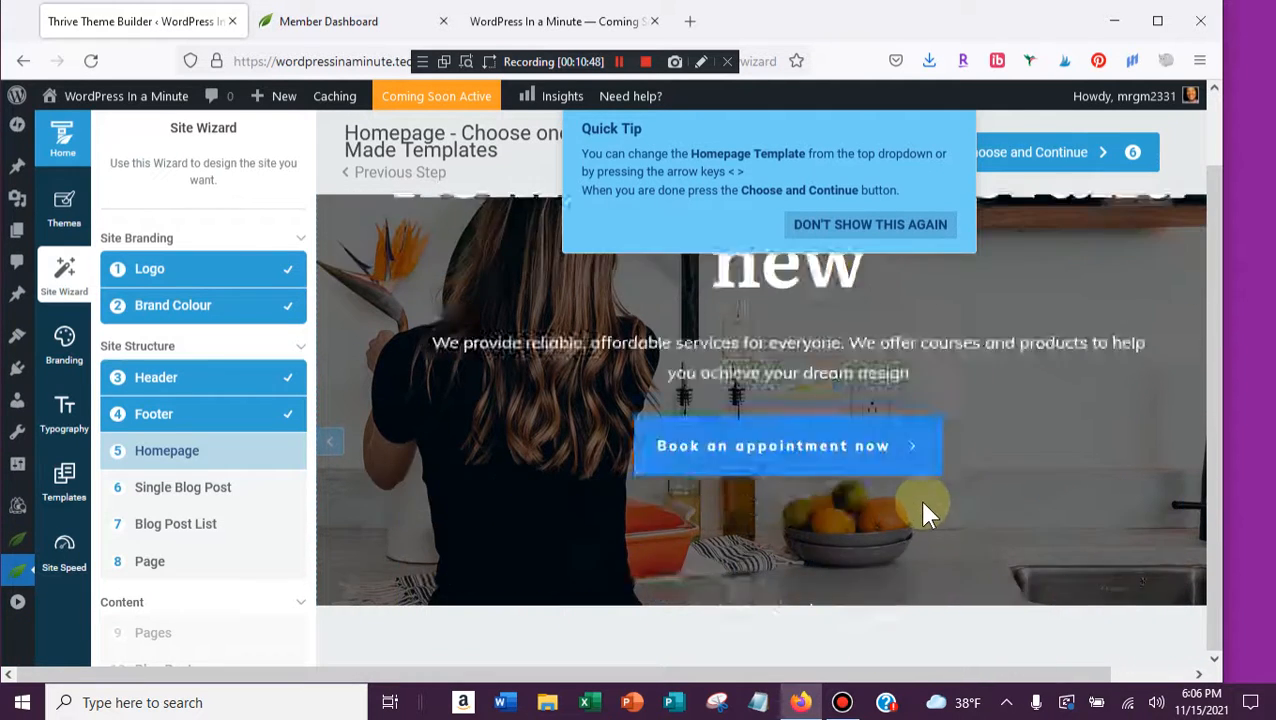
{"action": "scroll", "coordinate": [928, 513], "scroll_direction": "down", "scroll_amount": 10}
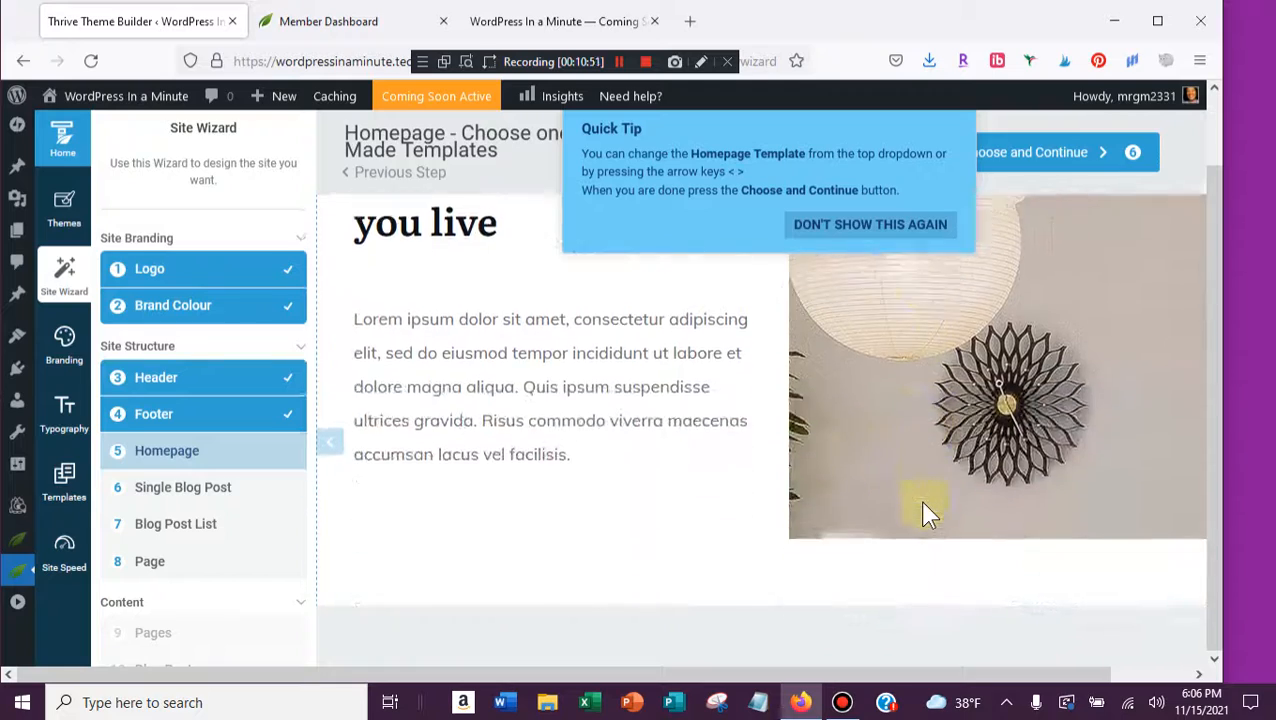
{"action": "scroll", "coordinate": [930, 515], "scroll_direction": "down", "scroll_amount": 6}
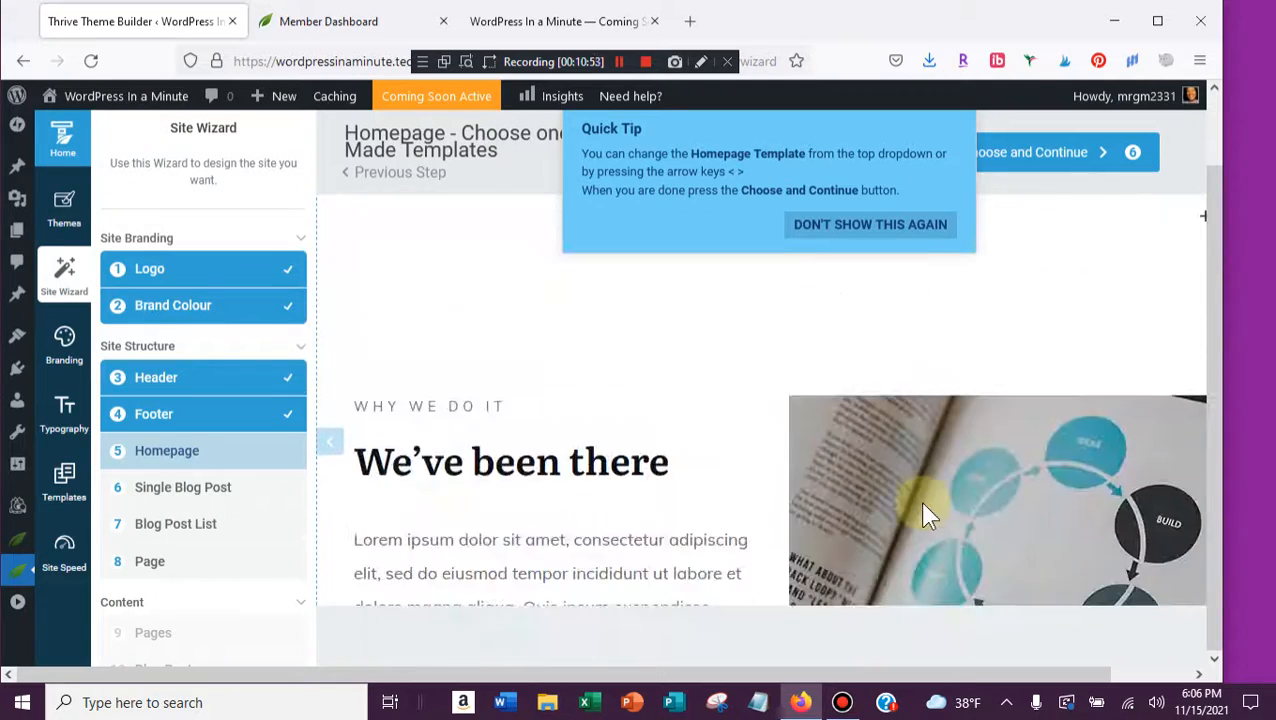
{"action": "scroll", "coordinate": [930, 515], "scroll_direction": "up", "scroll_amount": 20}
{"action": "scroll", "coordinate": [925, 515], "scroll_direction": "up", "scroll_amount": 5}
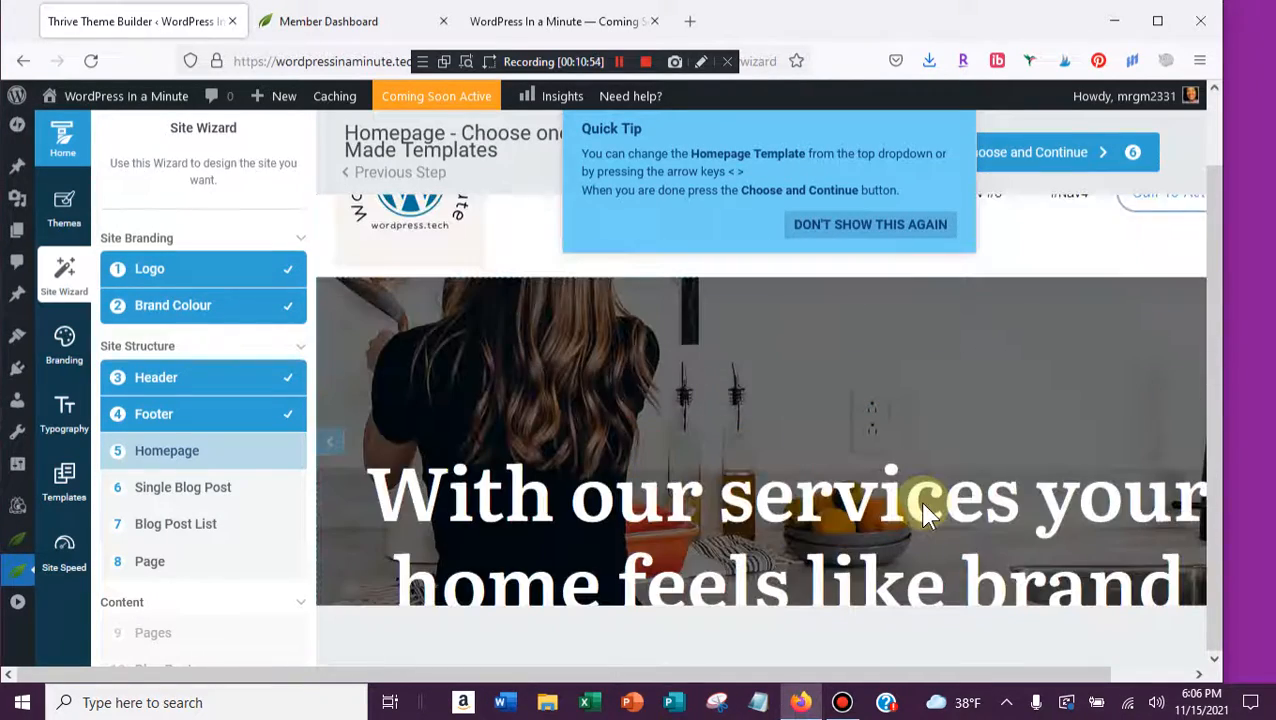
{"action": "left_click", "coordinate": [1020, 205]}
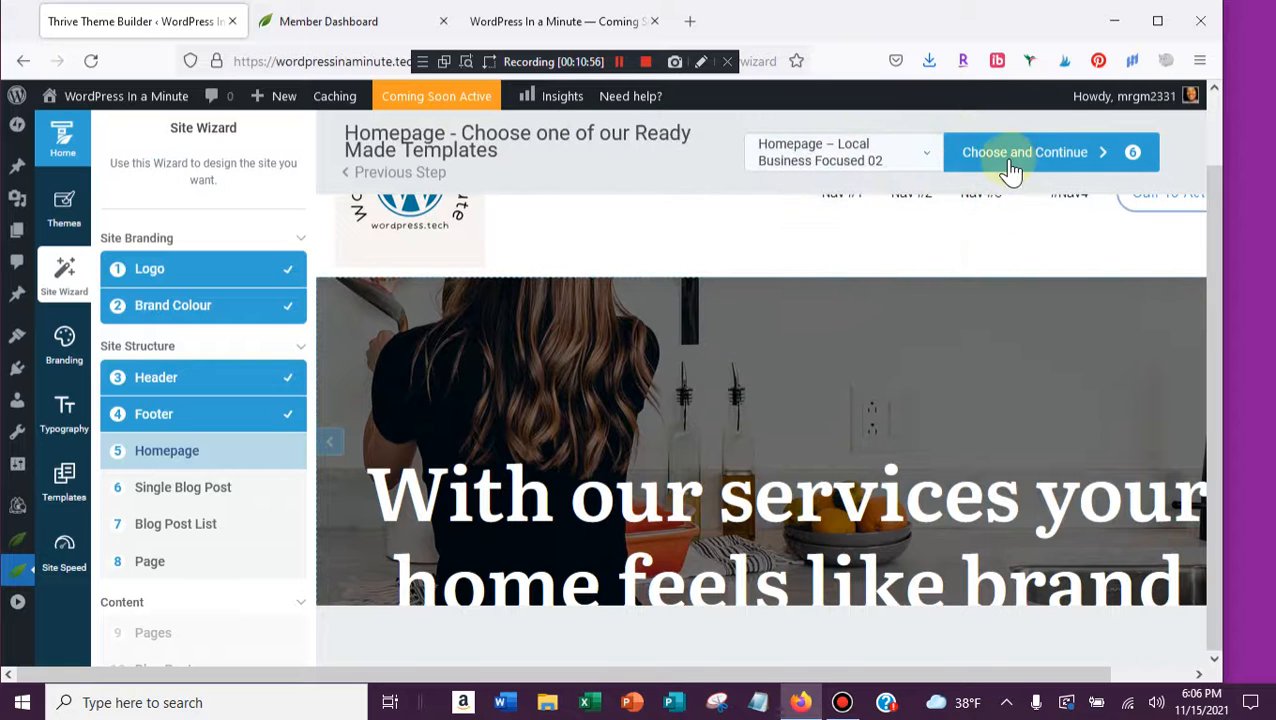
- Browse the ready-made homepage templates, choose Homepage – Local Business Focused 02, and continue to the single blog post step
{"action": "left_click", "coordinate": [926, 157]}
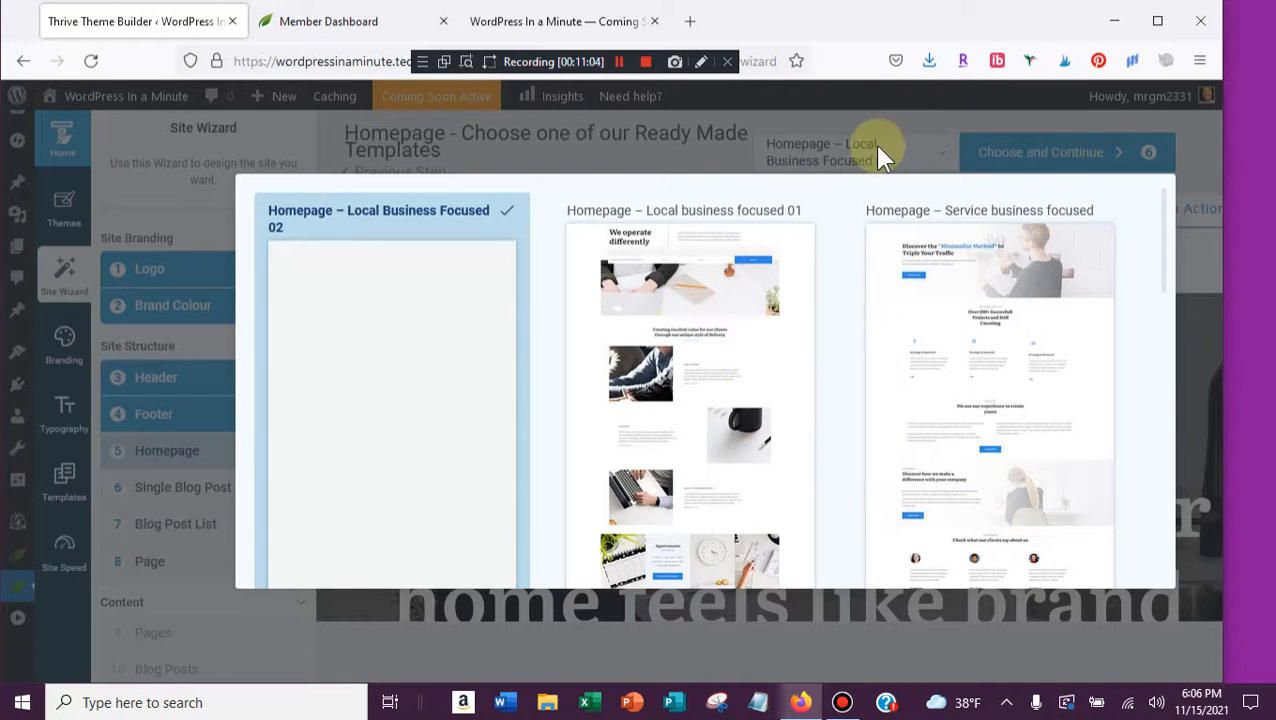
{"action": "scroll", "coordinate": [803, 400], "scroll_direction": "down", "scroll_amount": 5}
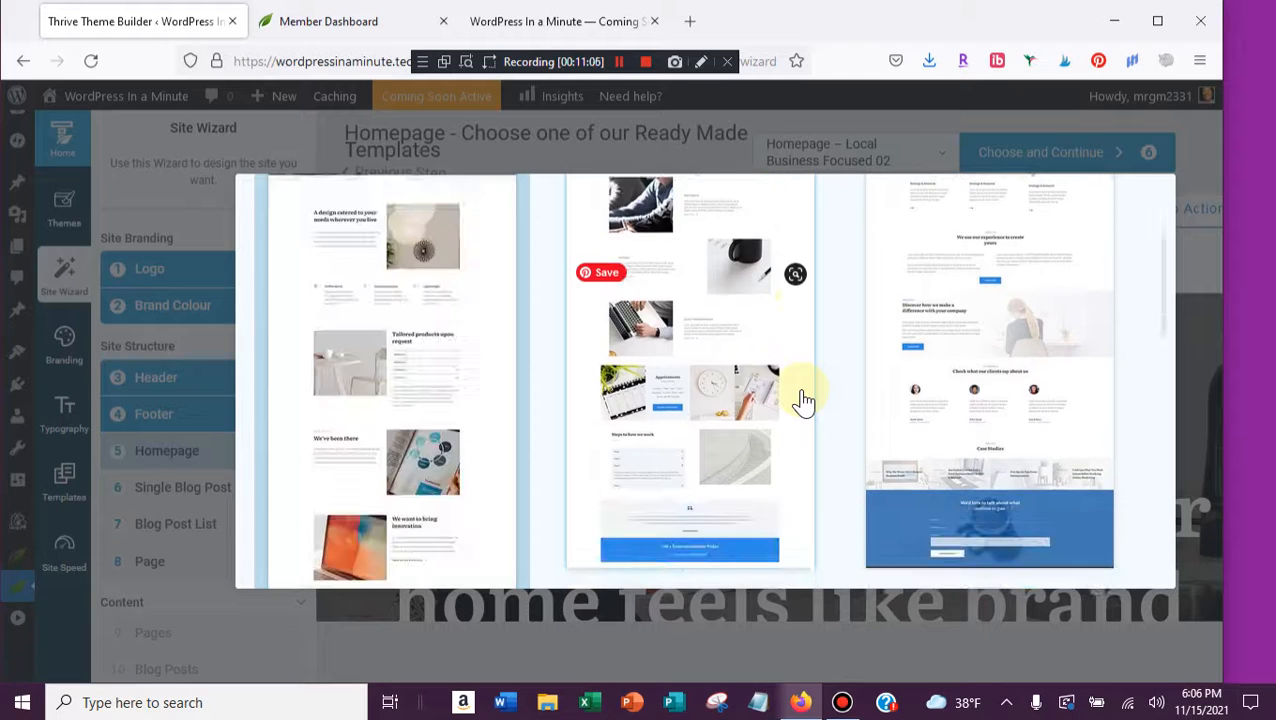
{"action": "scroll", "coordinate": [803, 400], "scroll_direction": "down", "scroll_amount": 5}
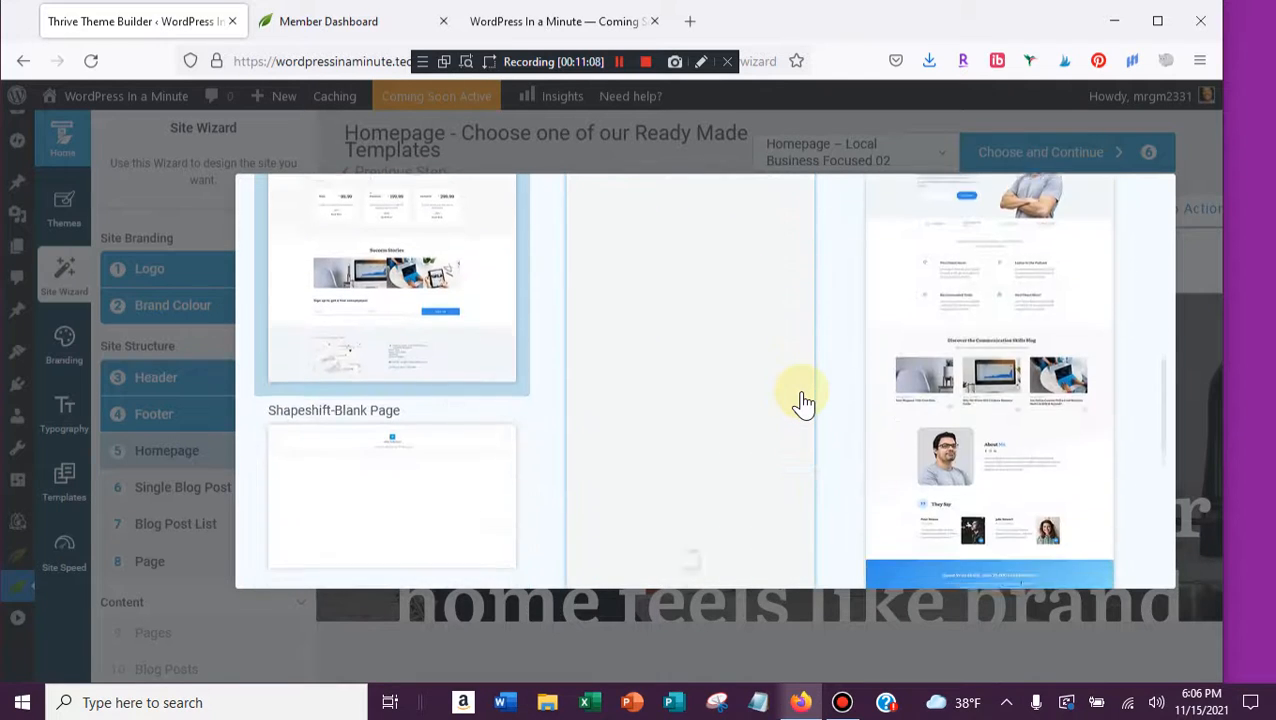
{"action": "scroll", "coordinate": [803, 400], "scroll_direction": "down", "scroll_amount": 5}
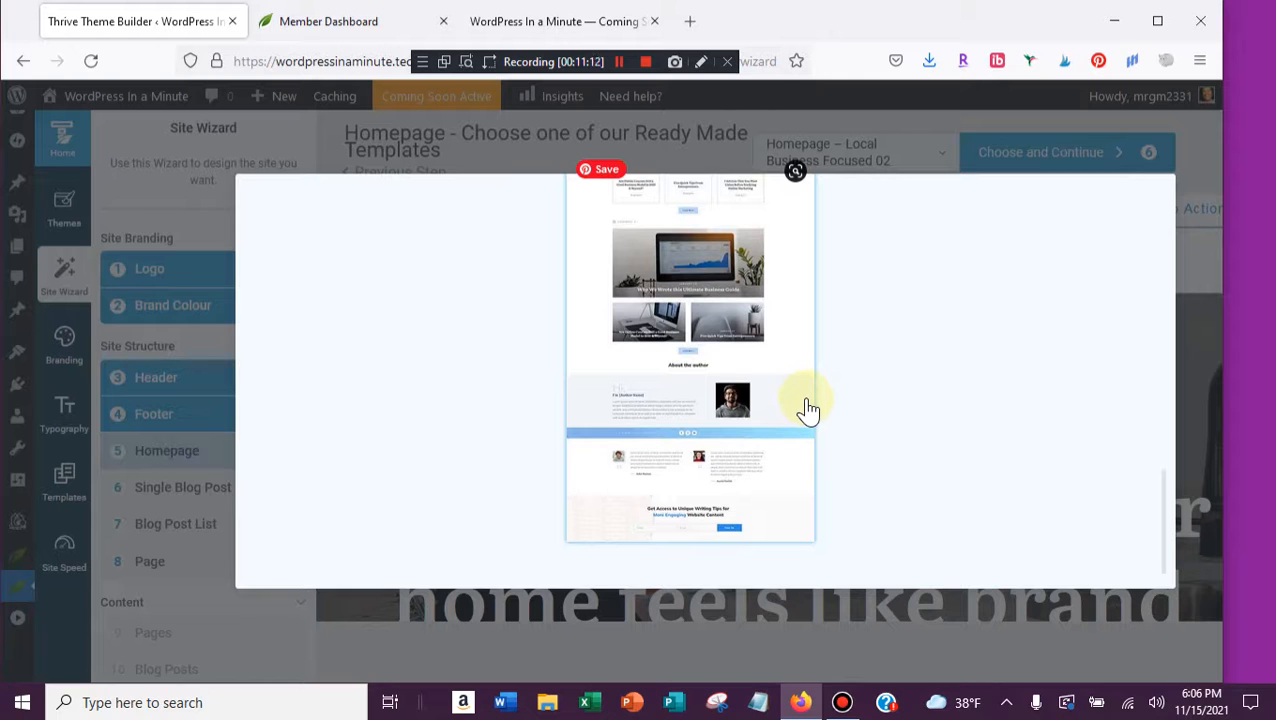
{"action": "scroll", "coordinate": [808, 408], "scroll_direction": "up", "scroll_amount": 15}
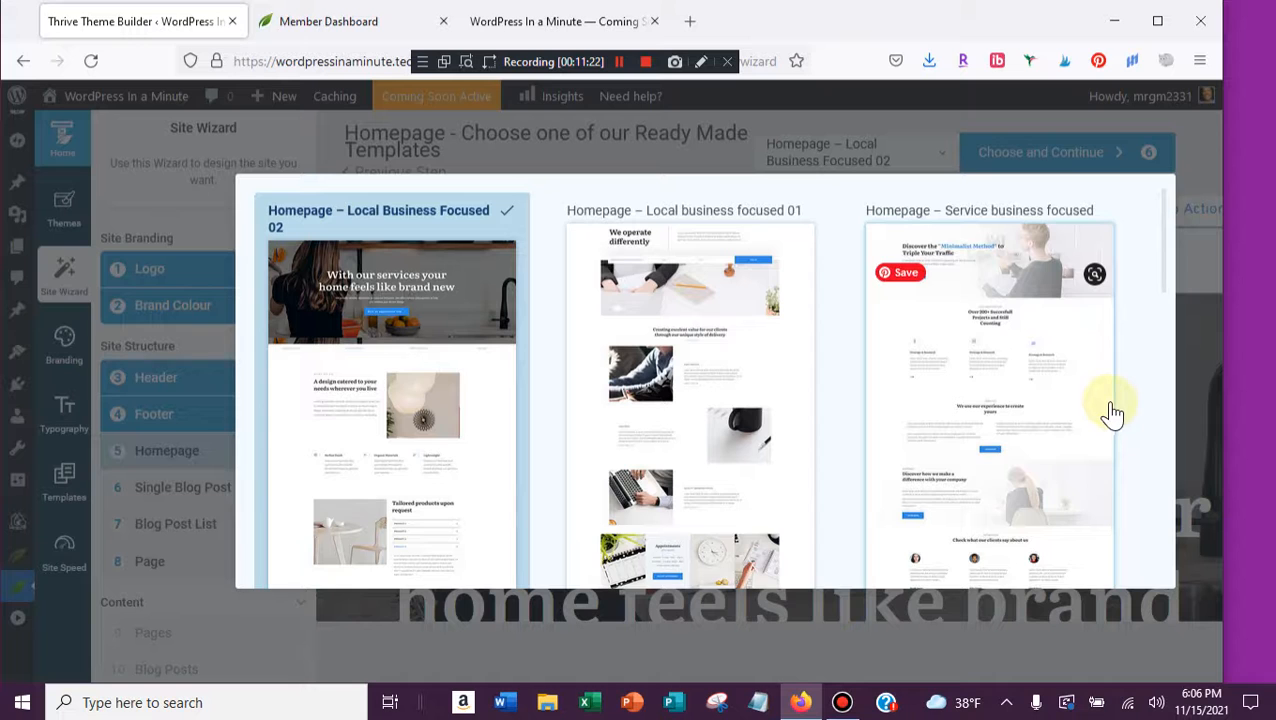
{"action": "left_click", "coordinate": [342, 468]}
{"action": "left_click", "coordinate": [1015, 160]}
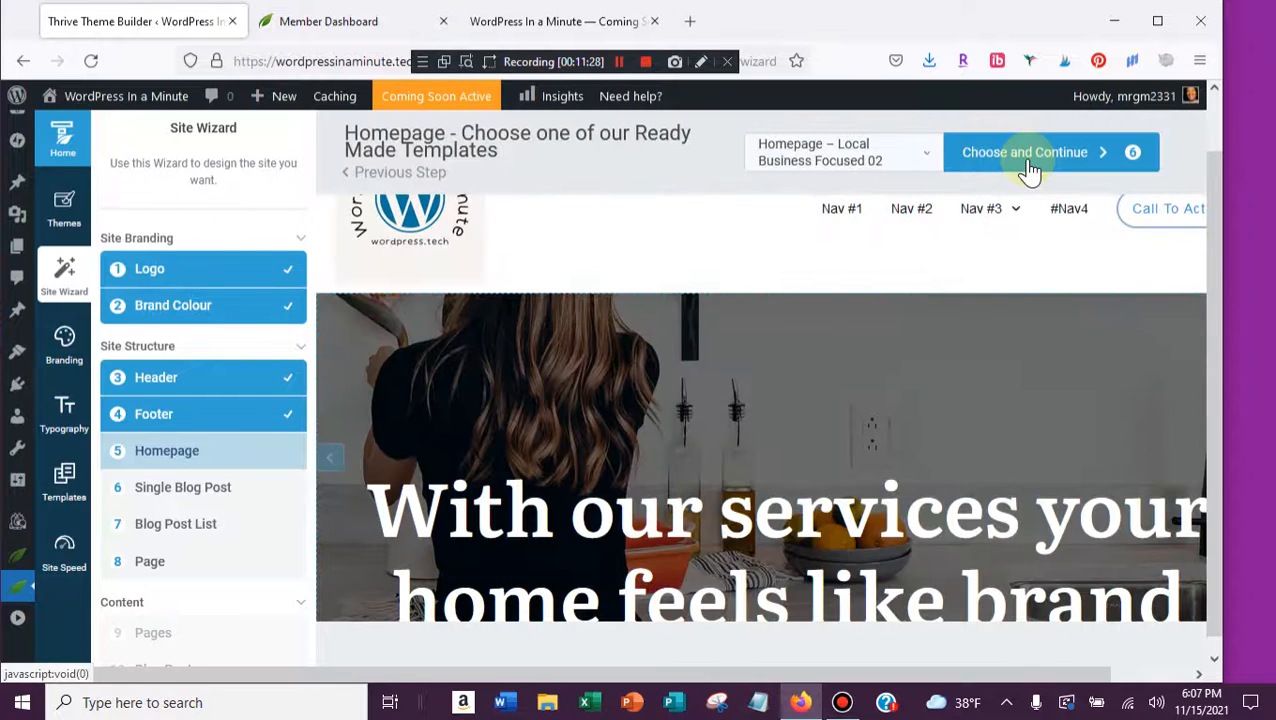
{"action": "left_click", "coordinate": [1030, 170]}
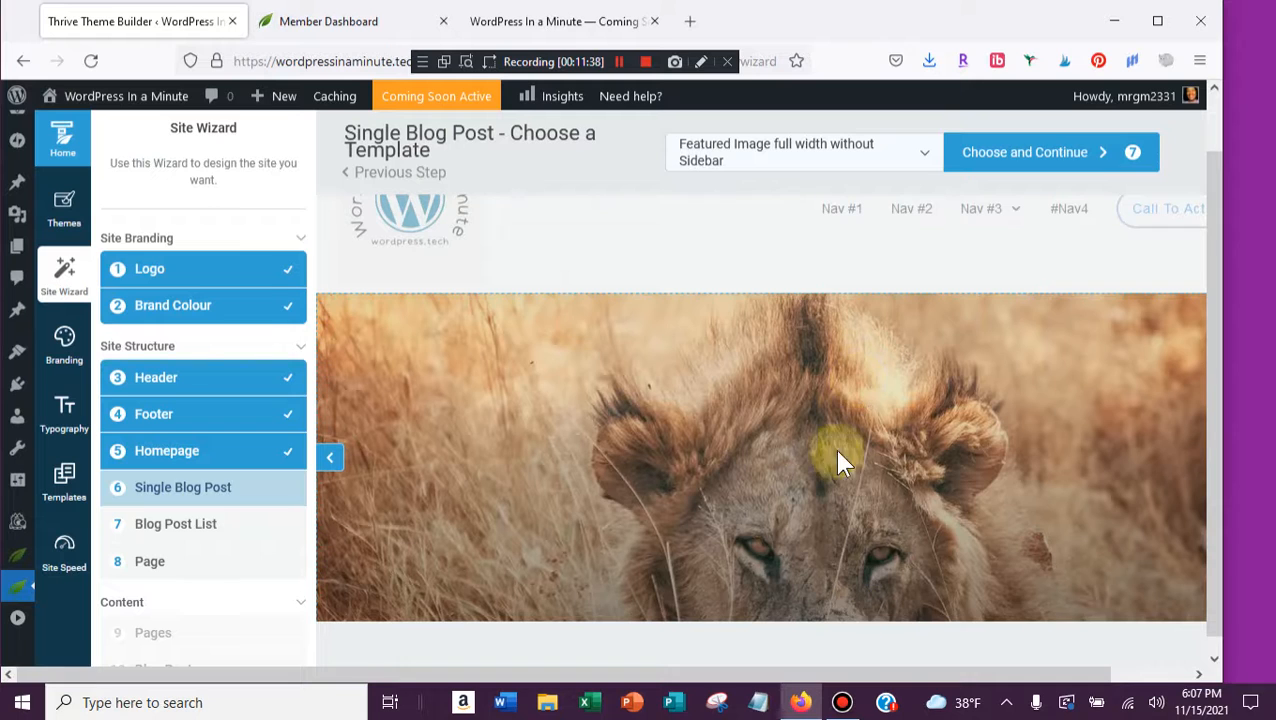
- Browse the single blog post templates and select Featured image full width Video post
{"action": "scroll", "coordinate": [826, 432], "scroll_direction": "down", "scroll_amount": 1}
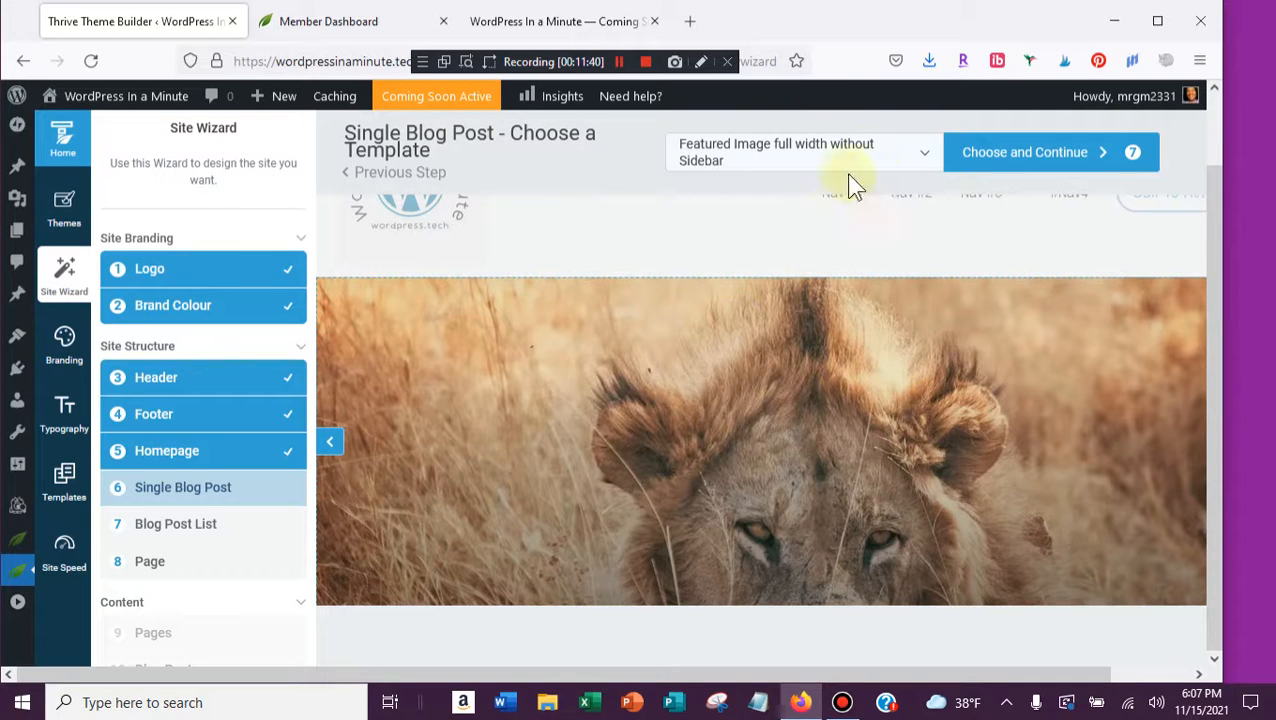
{"action": "left_click", "coordinate": [921, 153]}
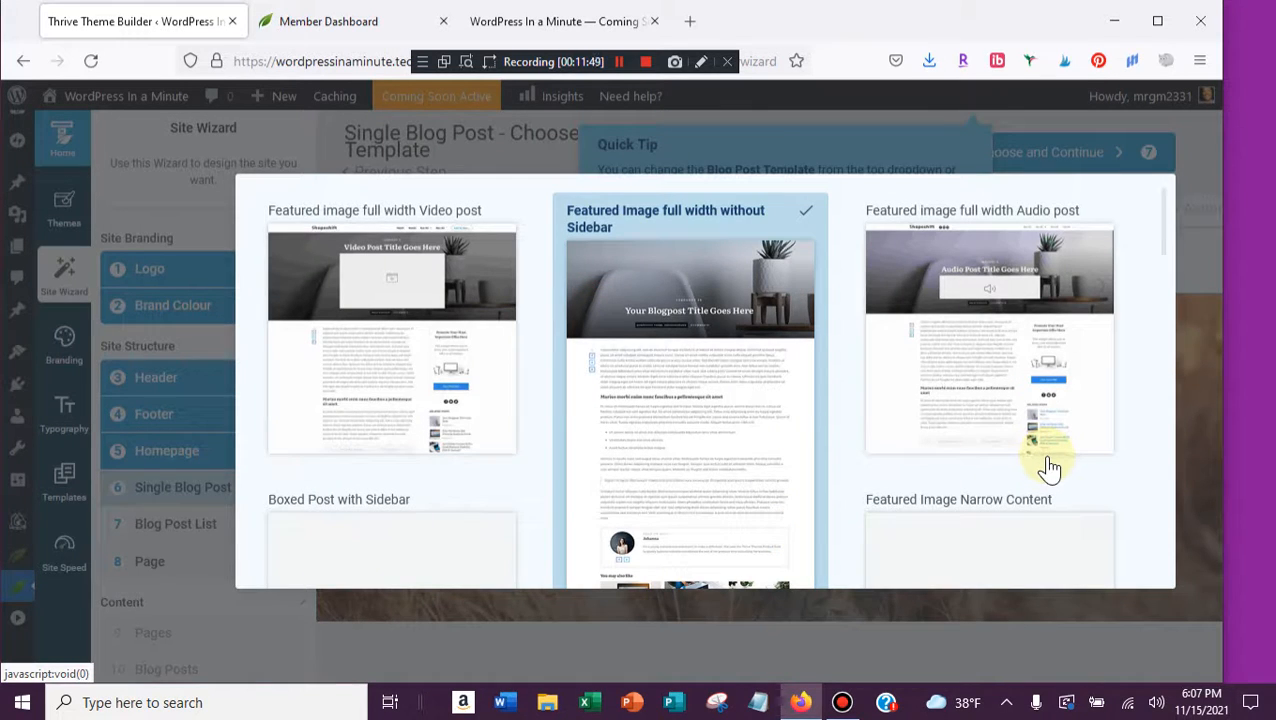
{"action": "scroll", "coordinate": [1049, 470], "scroll_direction": "down", "scroll_amount": 1}
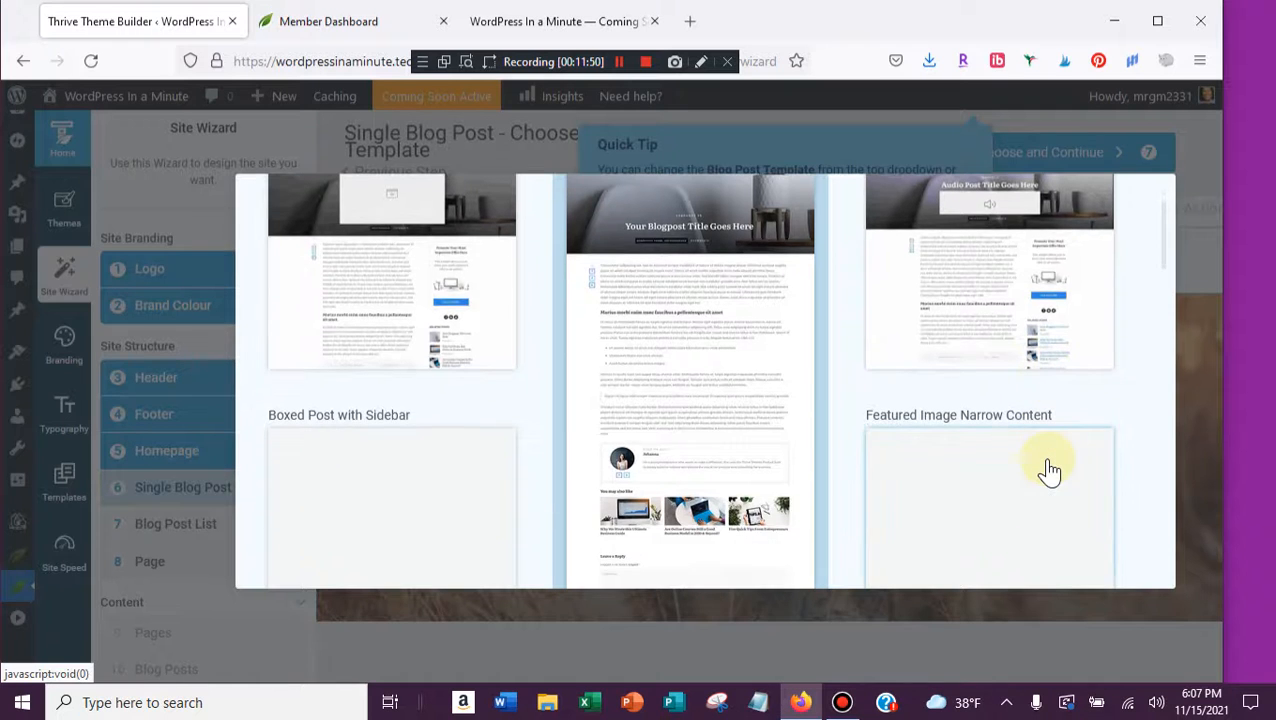
{"action": "scroll", "coordinate": [1049, 470], "scroll_direction": "up", "scroll_amount": 1}
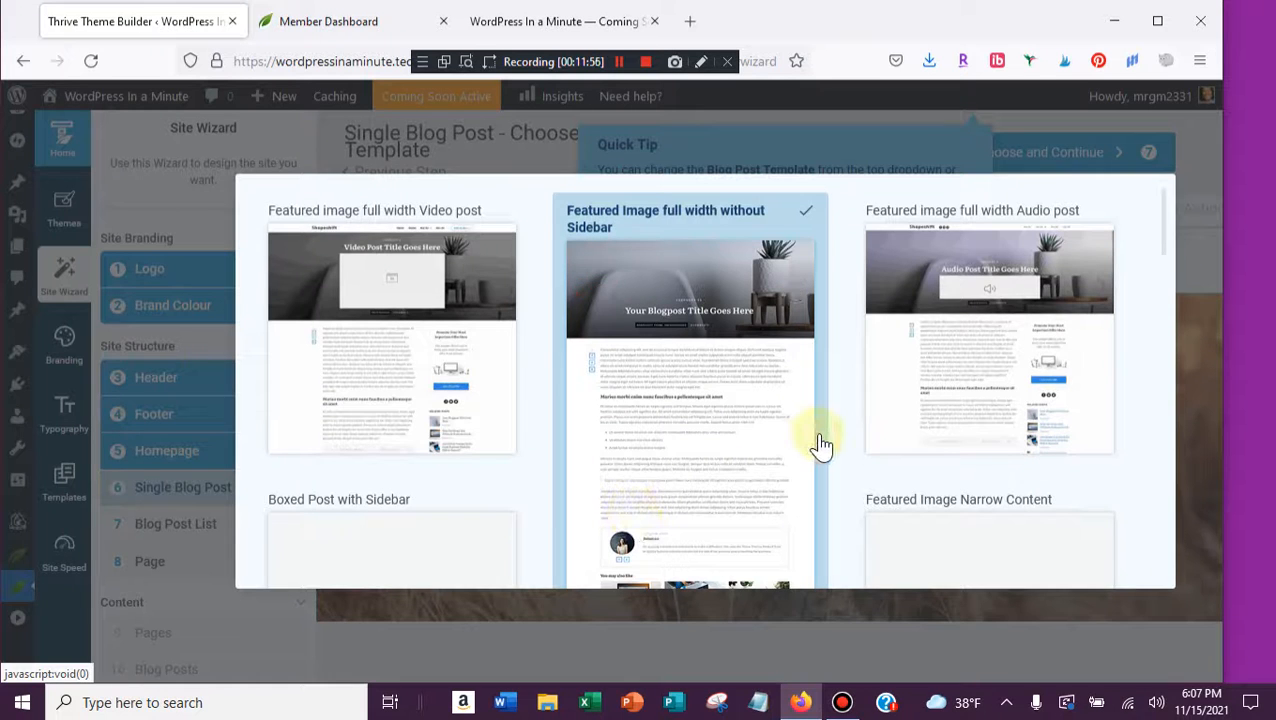
{"action": "scroll", "coordinate": [690, 456], "scroll_direction": "down", "scroll_amount": 3}
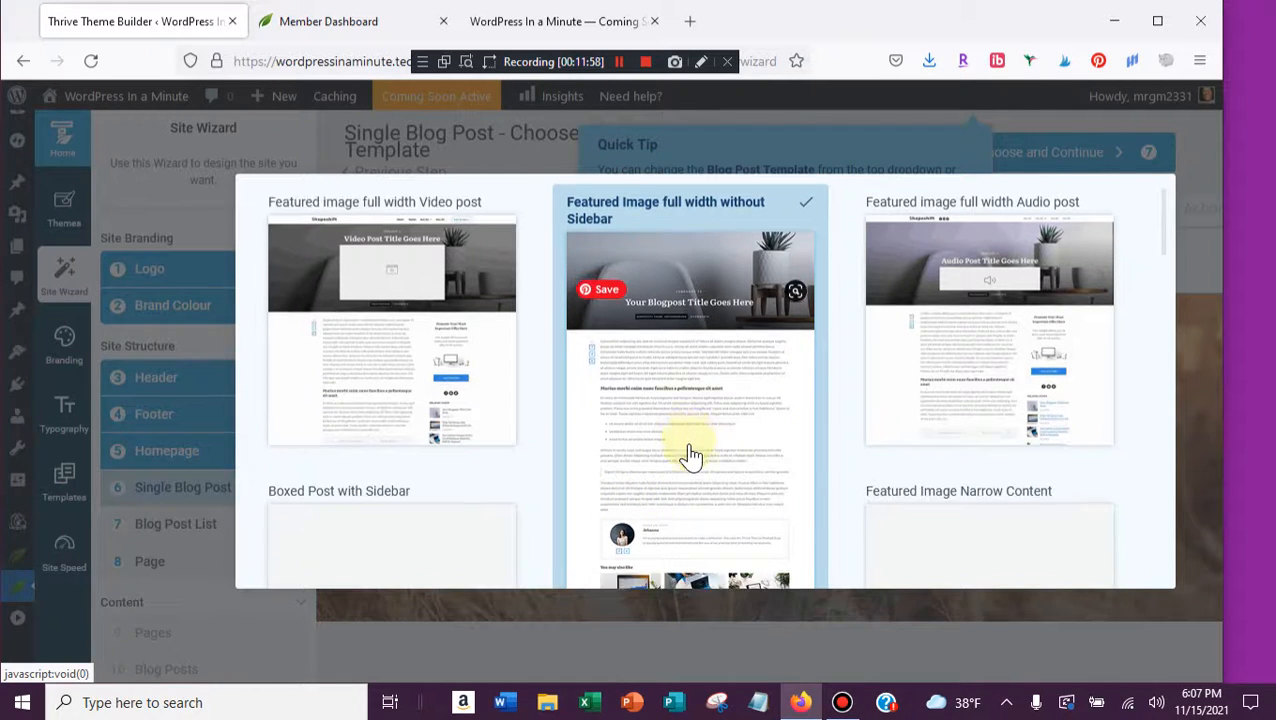
{"action": "scroll", "coordinate": [692, 462], "scroll_direction": "down", "scroll_amount": 1}
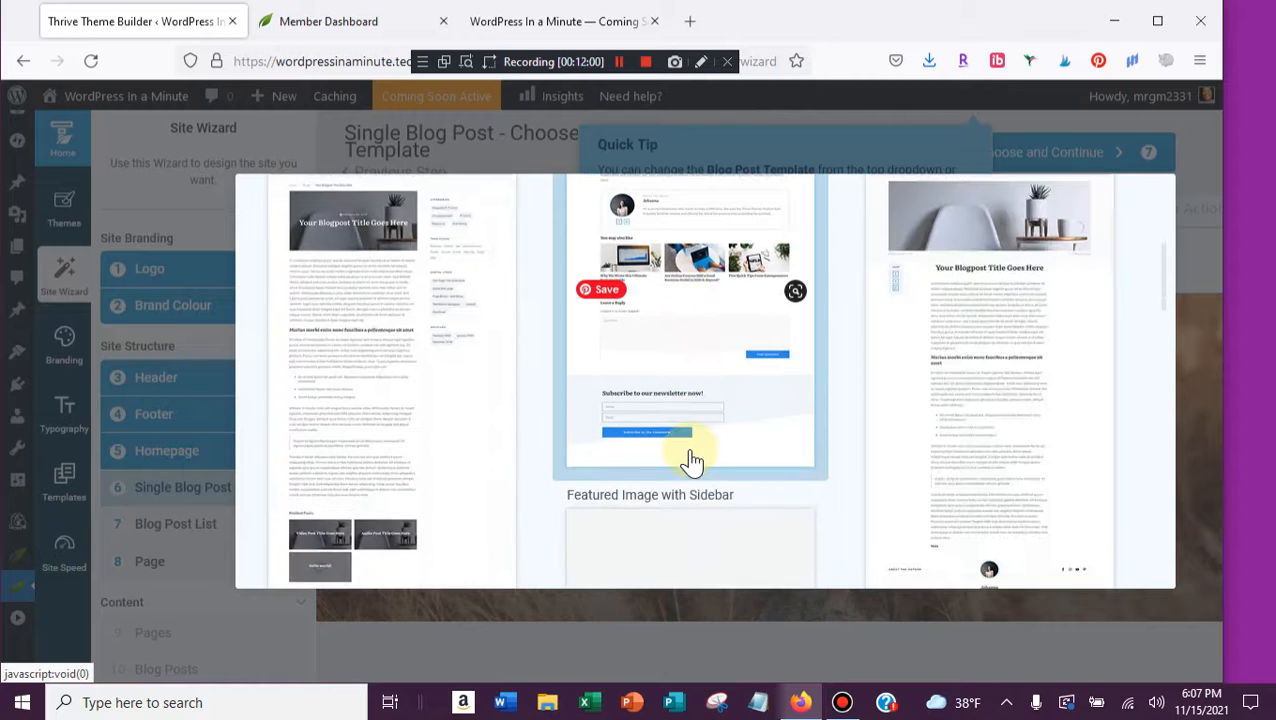
{"action": "scroll", "coordinate": [692, 462], "scroll_direction": "up", "scroll_amount": 2}
{"action": "scroll", "coordinate": [692, 462], "scroll_direction": "up", "scroll_amount": 2}
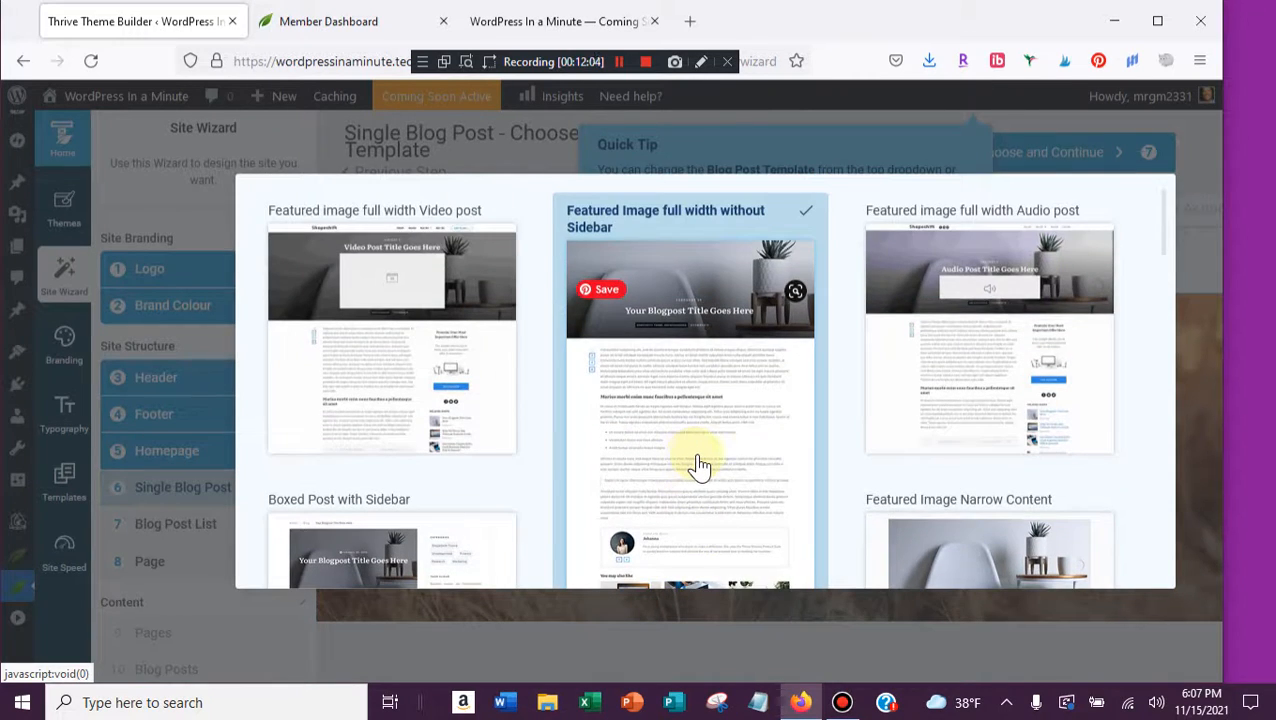
{"action": "scroll", "coordinate": [700, 465], "scroll_direction": "down", "scroll_amount": 1}
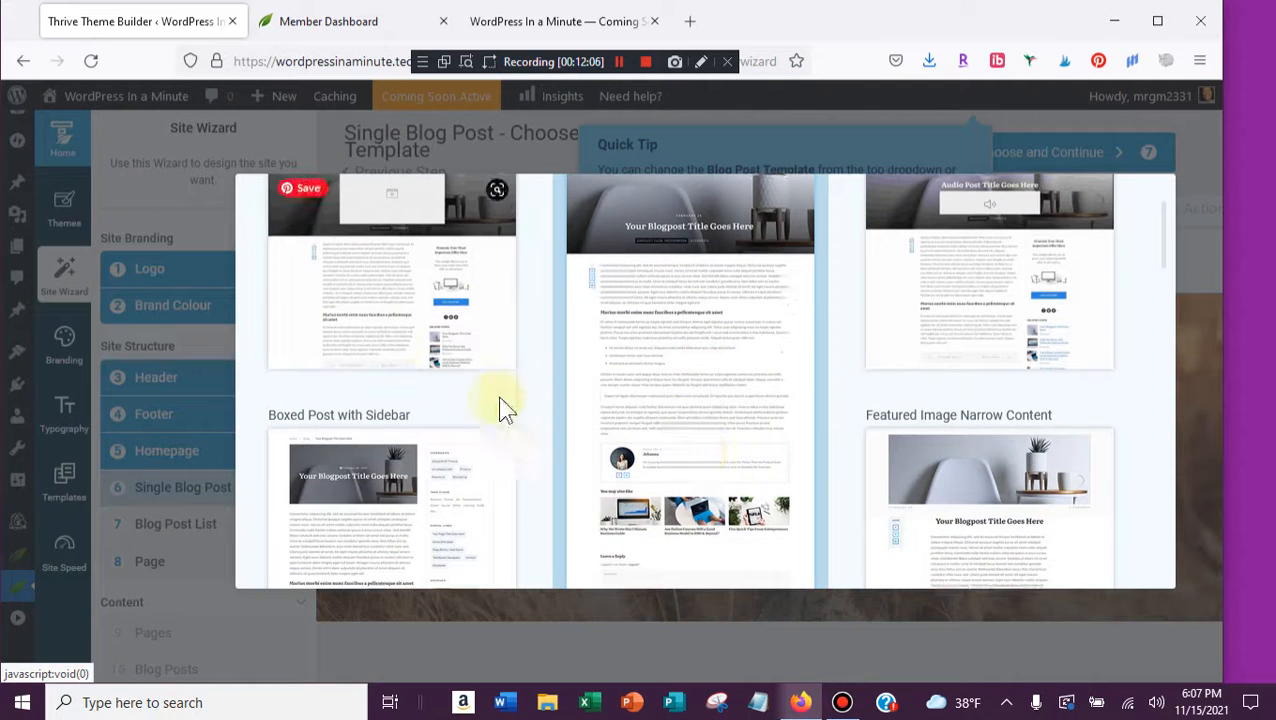
{"action": "scroll", "coordinate": [380, 345], "scroll_direction": "up", "scroll_amount": 1}
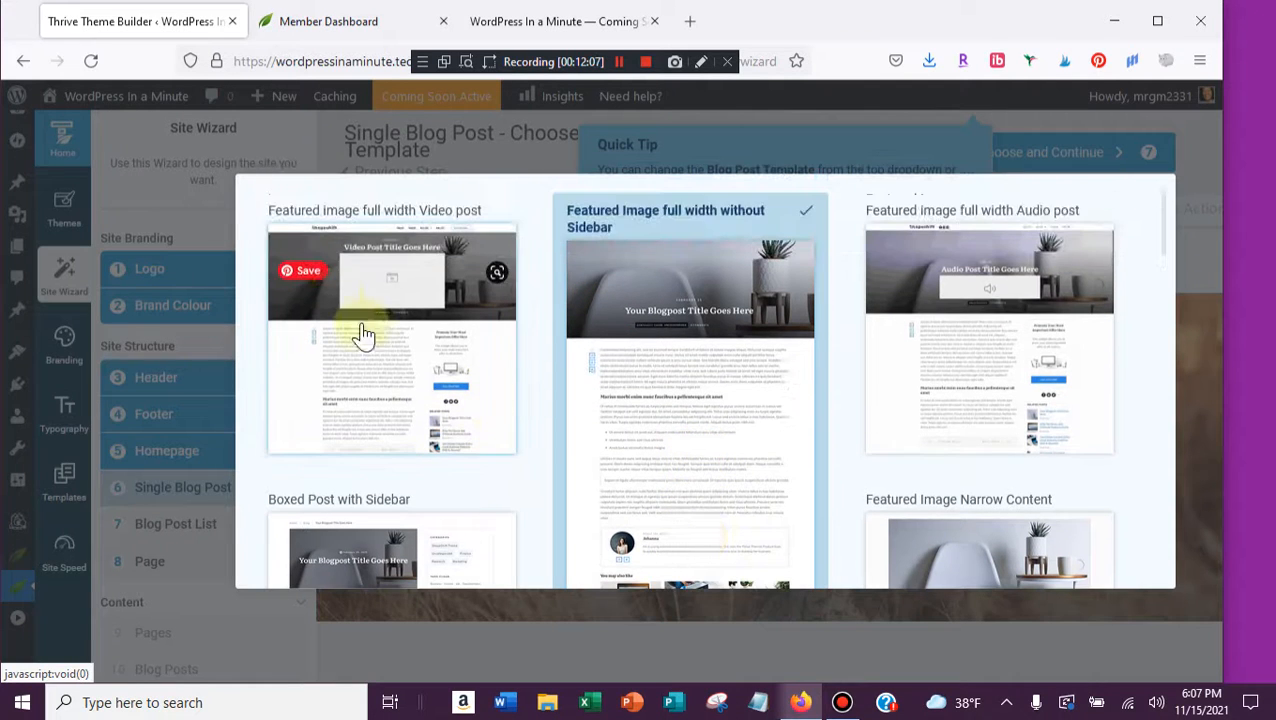
{"action": "left_click", "coordinate": [390, 376]}
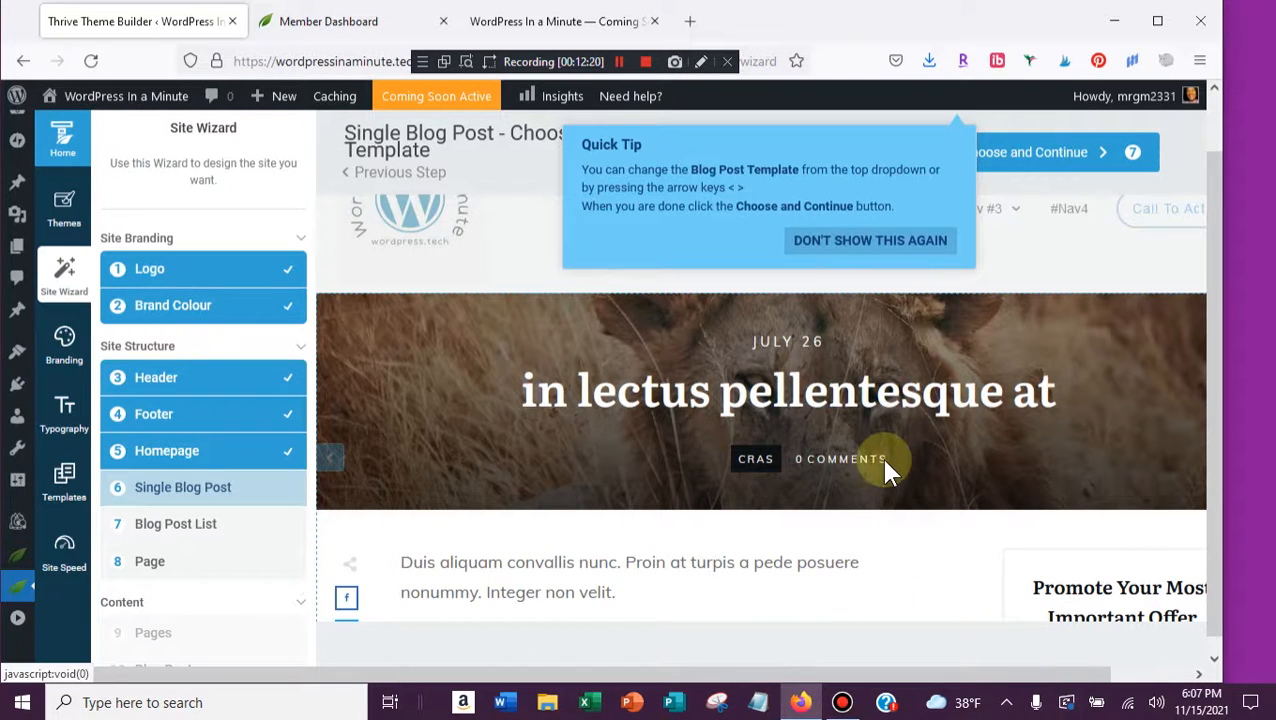
- Review the video post template's preview down to the footer, then accept it and continue to the blog post list step
{"action": "scroll", "coordinate": [884, 463], "scroll_direction": "down", "scroll_amount": 10}
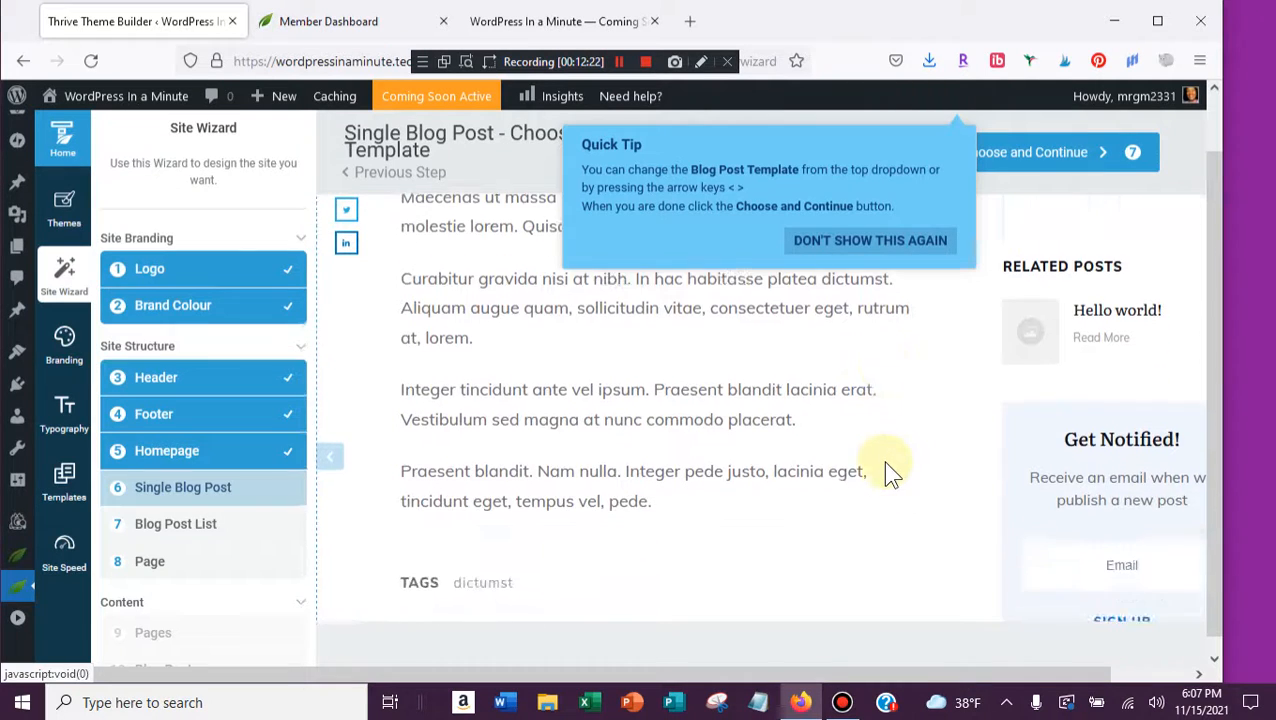
{"action": "scroll", "coordinate": [884, 463], "scroll_direction": "down", "scroll_amount": 10}
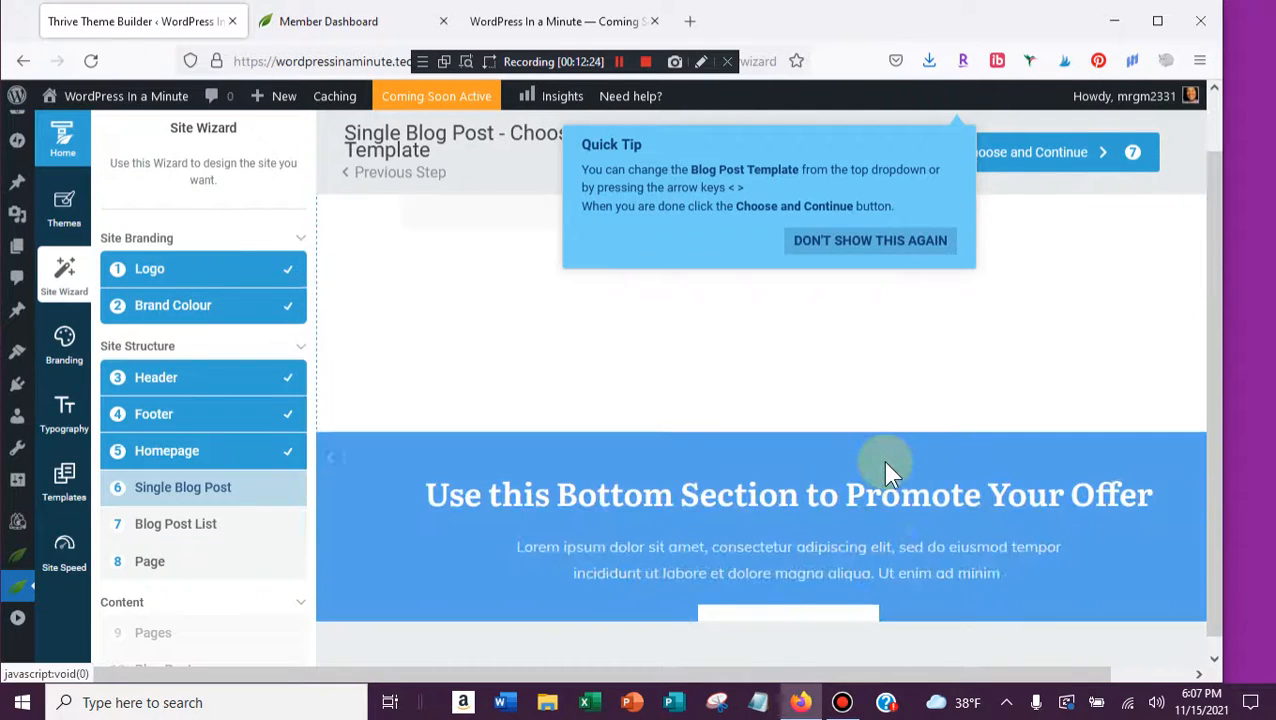
{"action": "scroll", "coordinate": [884, 463], "scroll_direction": "down", "scroll_amount": 5}
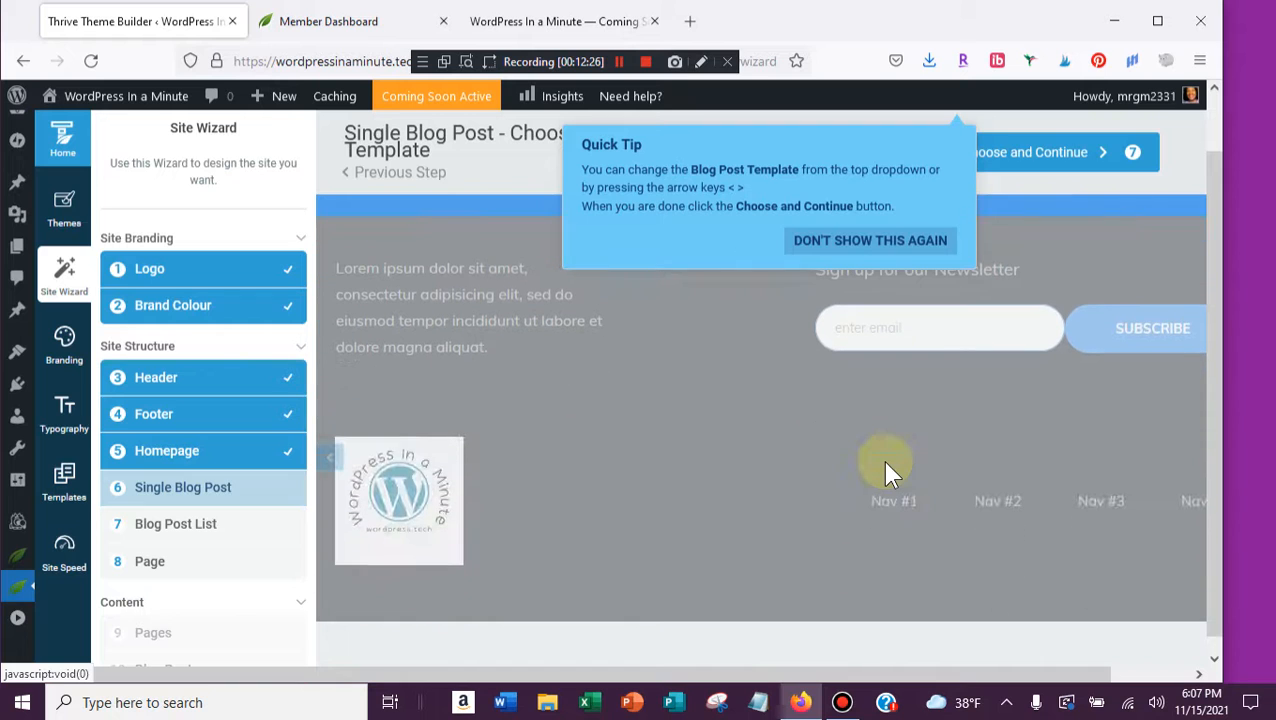
{"action": "scroll", "coordinate": [884, 463], "scroll_direction": "up", "scroll_amount": 20}
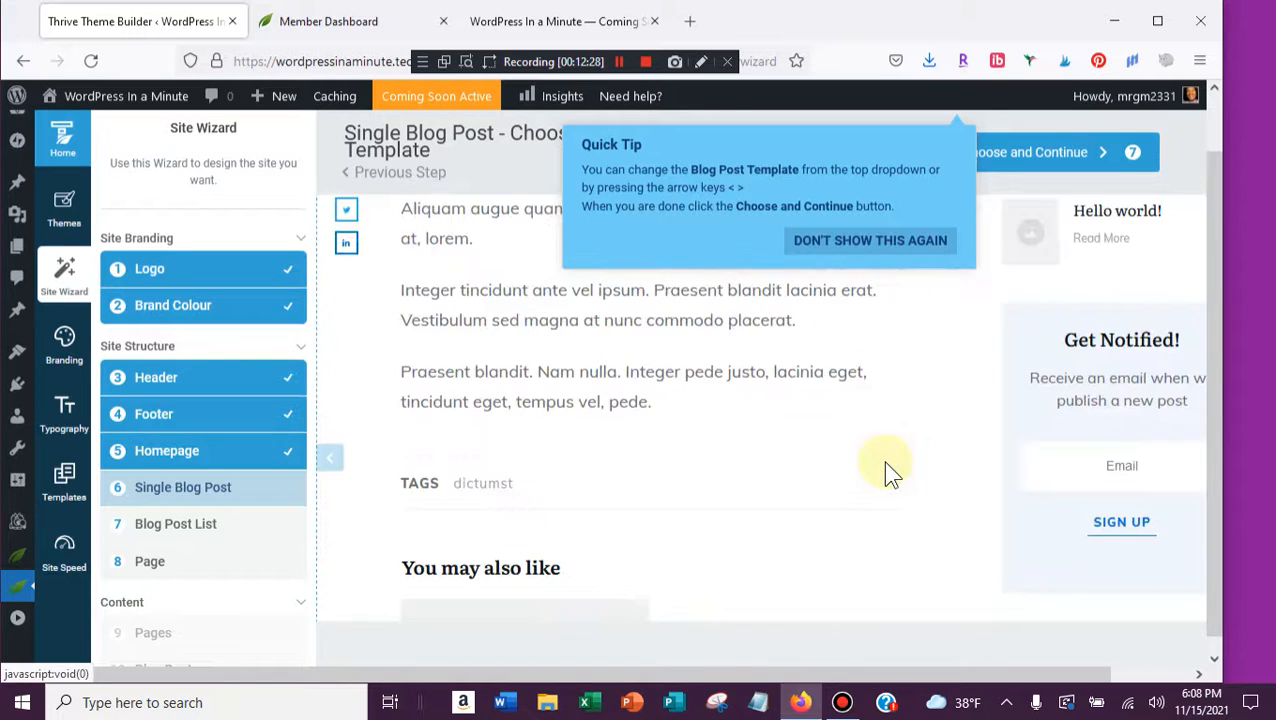
{"action": "scroll", "coordinate": [885, 463], "scroll_direction": "up", "scroll_amount": 2}
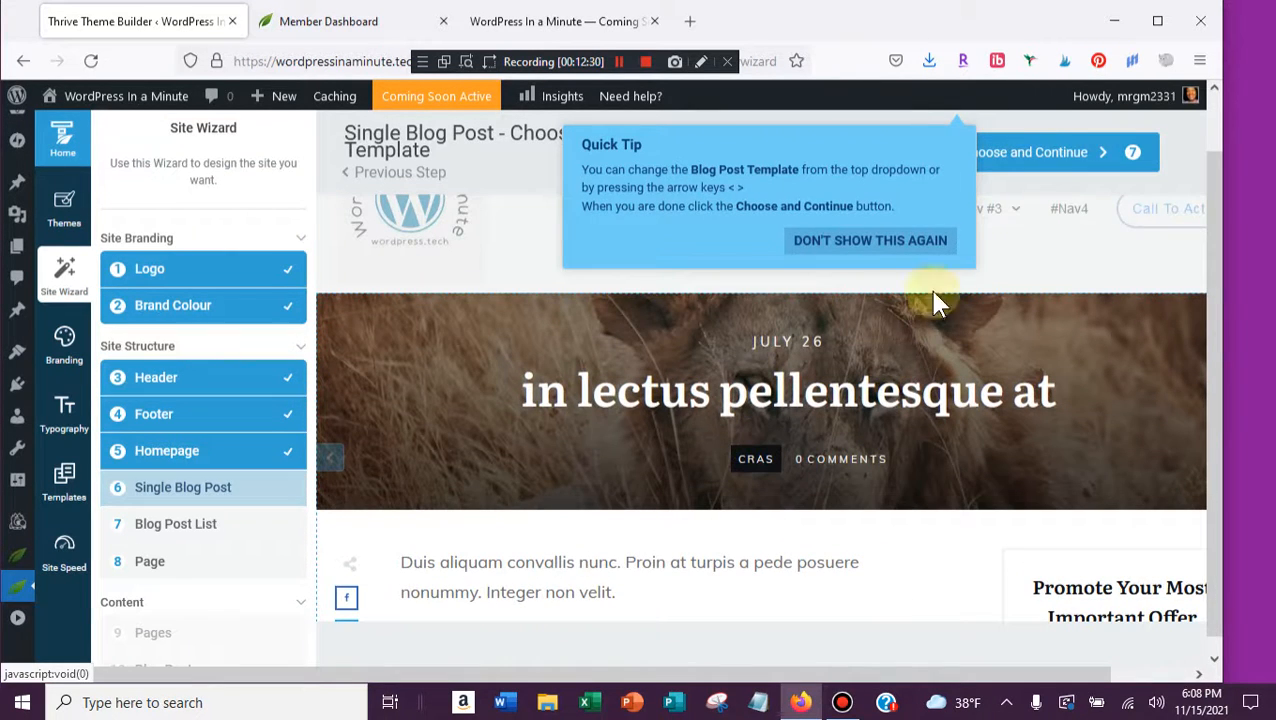
{"action": "left_click", "coordinate": [1038, 168]}
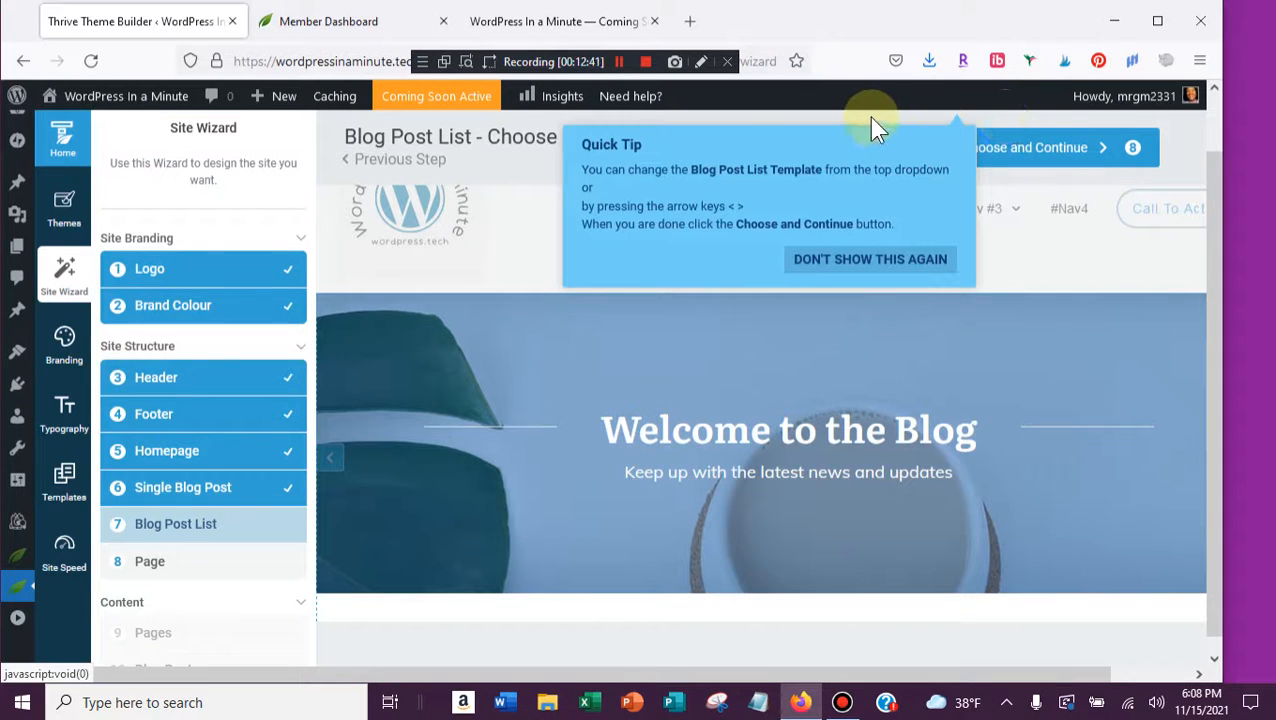
- Permanently dismiss the blog post list quick tip and review the preview of the Grid Layout With Sidebar template
{"action": "left_click", "coordinate": [883, 262]}
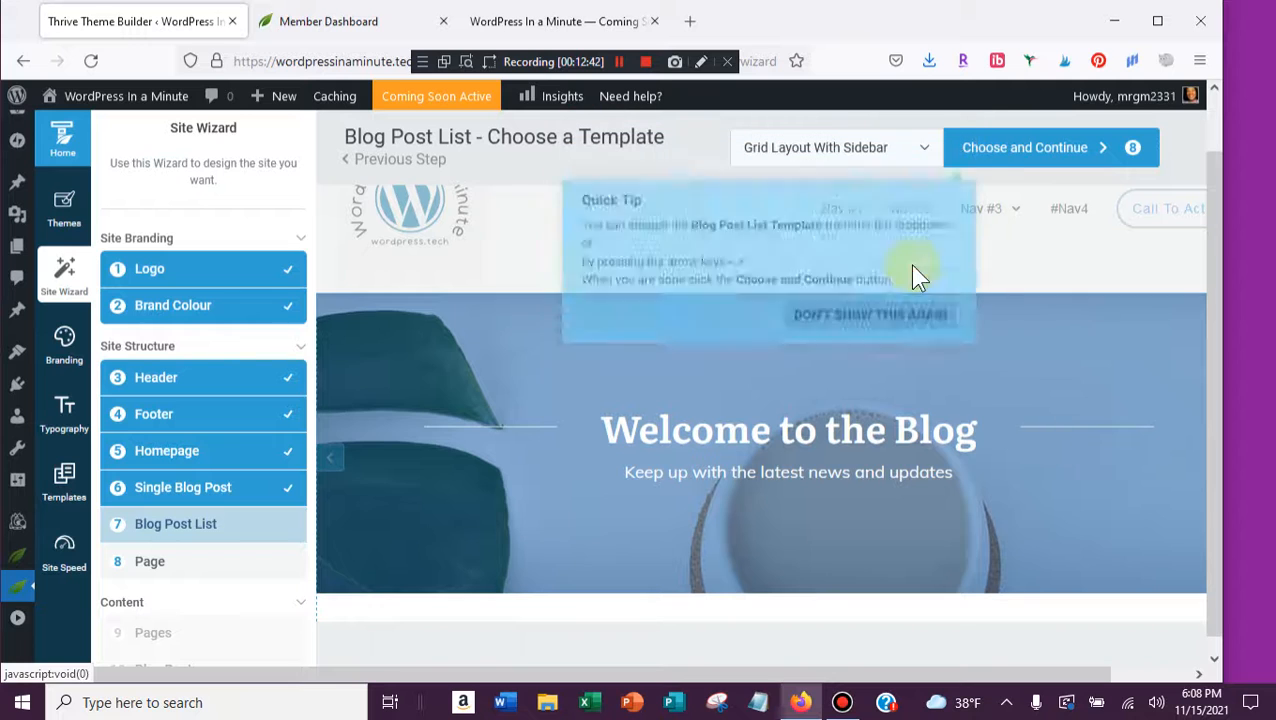
{"action": "scroll", "coordinate": [796, 507], "scroll_direction": "down", "scroll_amount": 5}
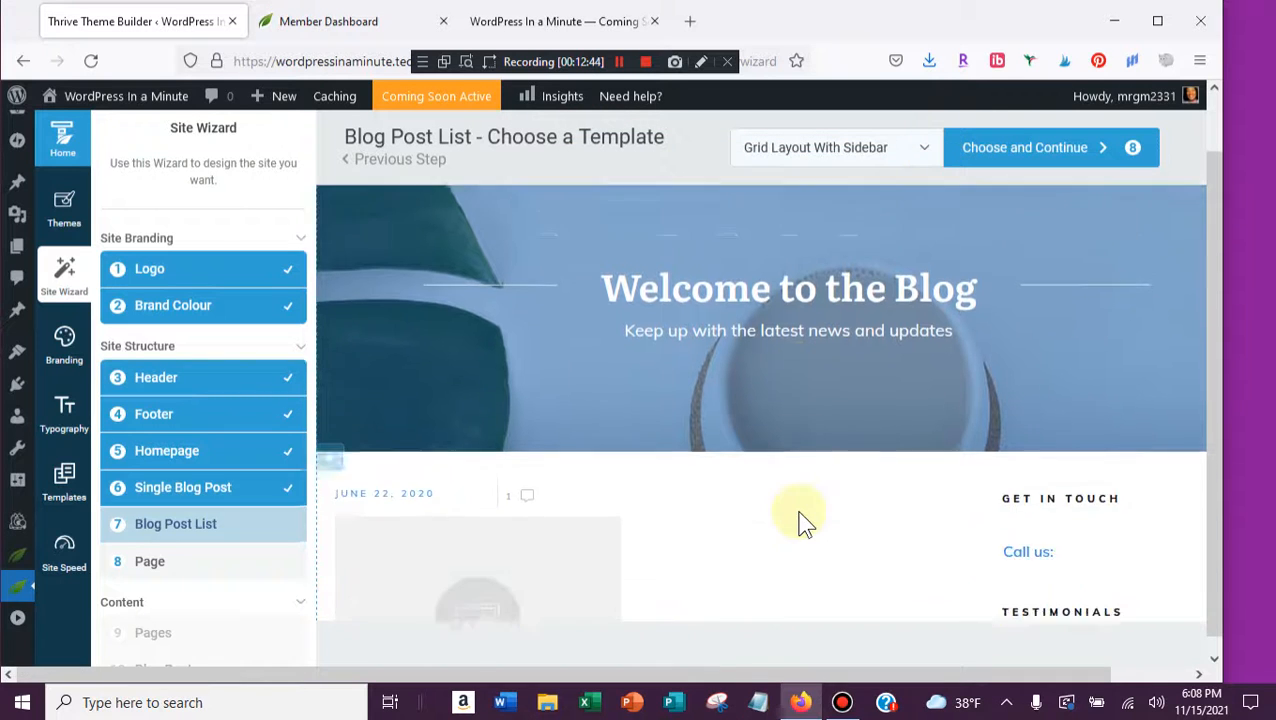
{"action": "scroll", "coordinate": [800, 520], "scroll_direction": "down", "scroll_amount": 5}
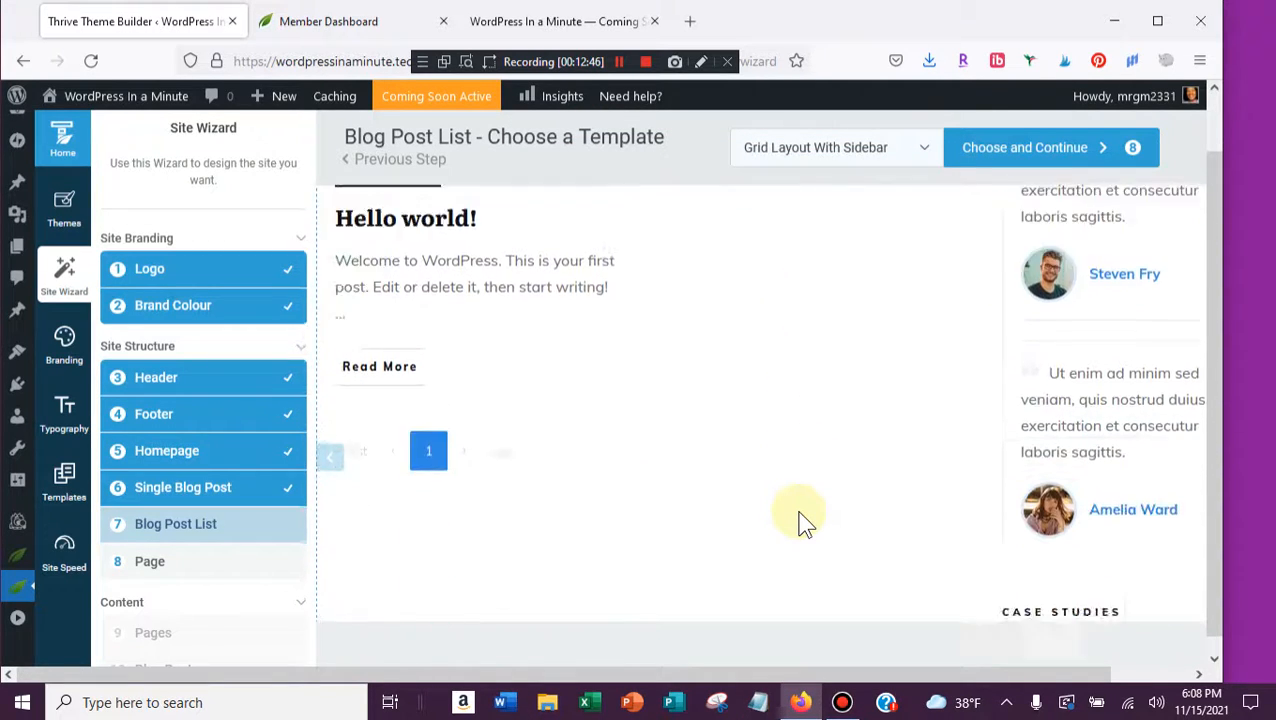
{"action": "scroll", "coordinate": [800, 520], "scroll_direction": "down", "scroll_amount": 5}
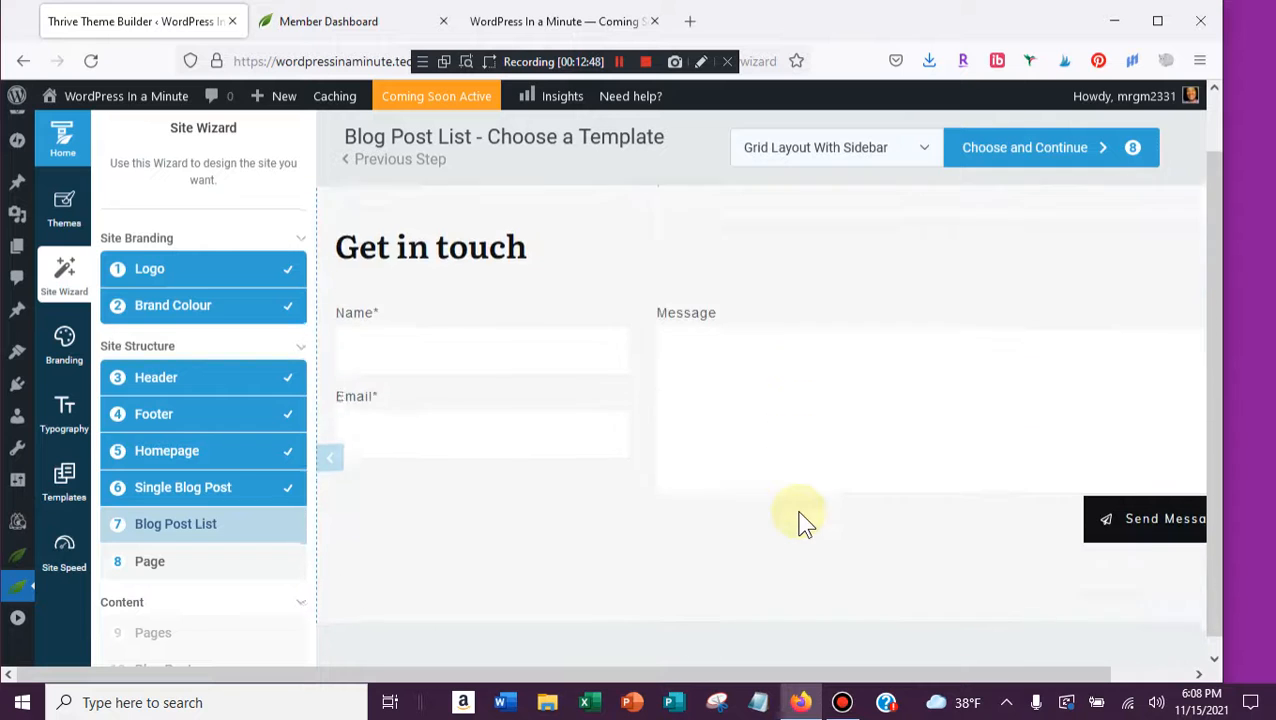
{"action": "scroll", "coordinate": [800, 520], "scroll_direction": "up", "scroll_amount": 2}
{"action": "scroll", "coordinate": [800, 520], "scroll_direction": "up", "scroll_amount": 10}
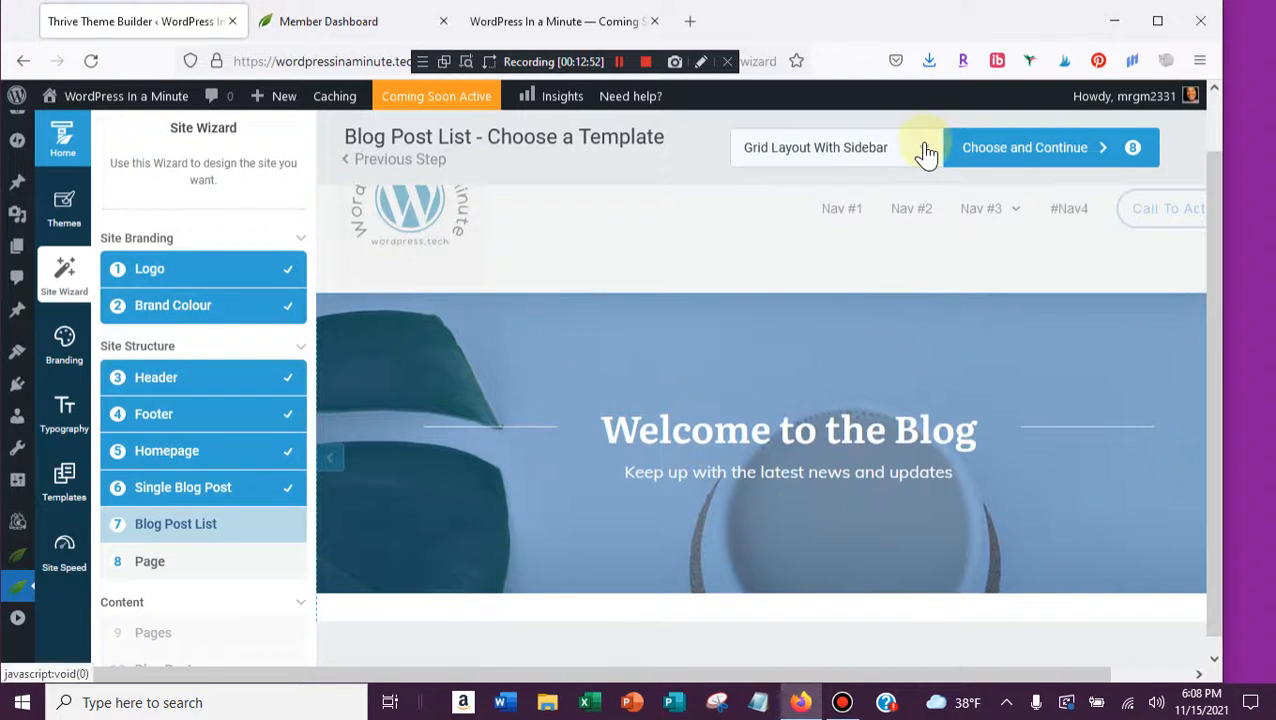
- Choose the Grid Layout Without Sidebar blog post list template, check its preview, and continue to the page template step
{"action": "left_click", "coordinate": [925, 152]}
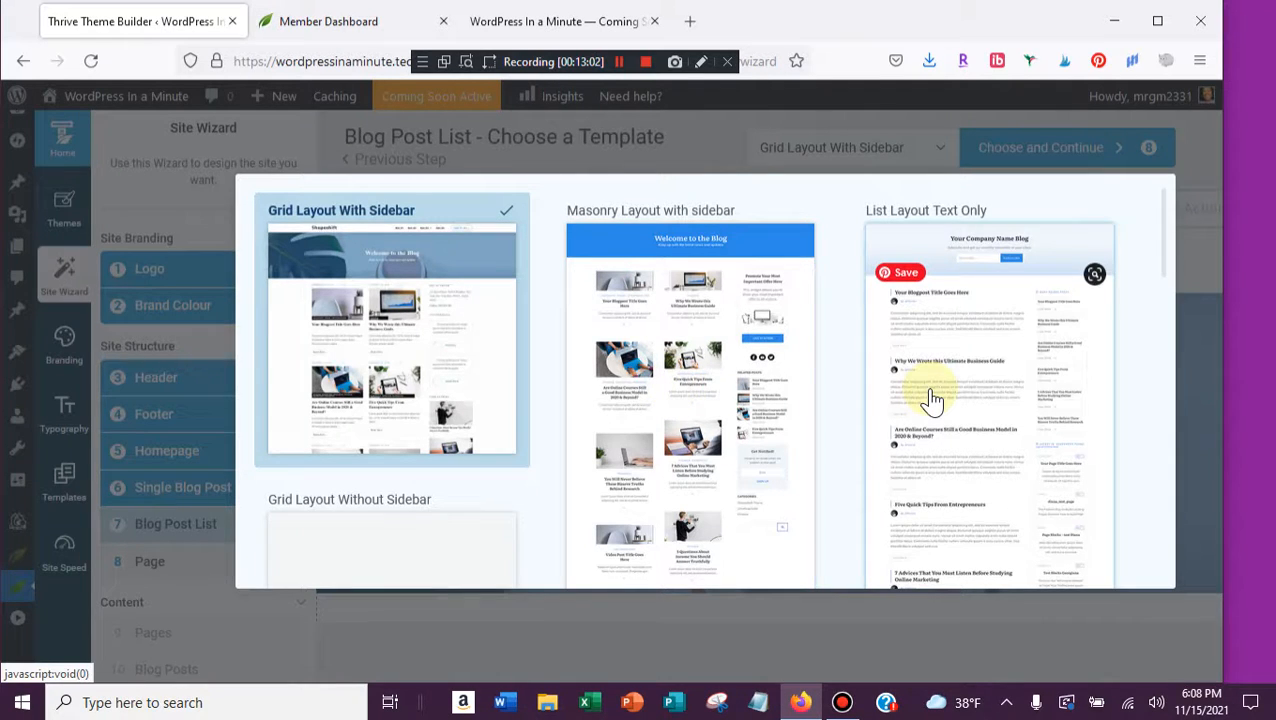
{"action": "scroll", "coordinate": [931, 400], "scroll_direction": "down", "scroll_amount": 4}
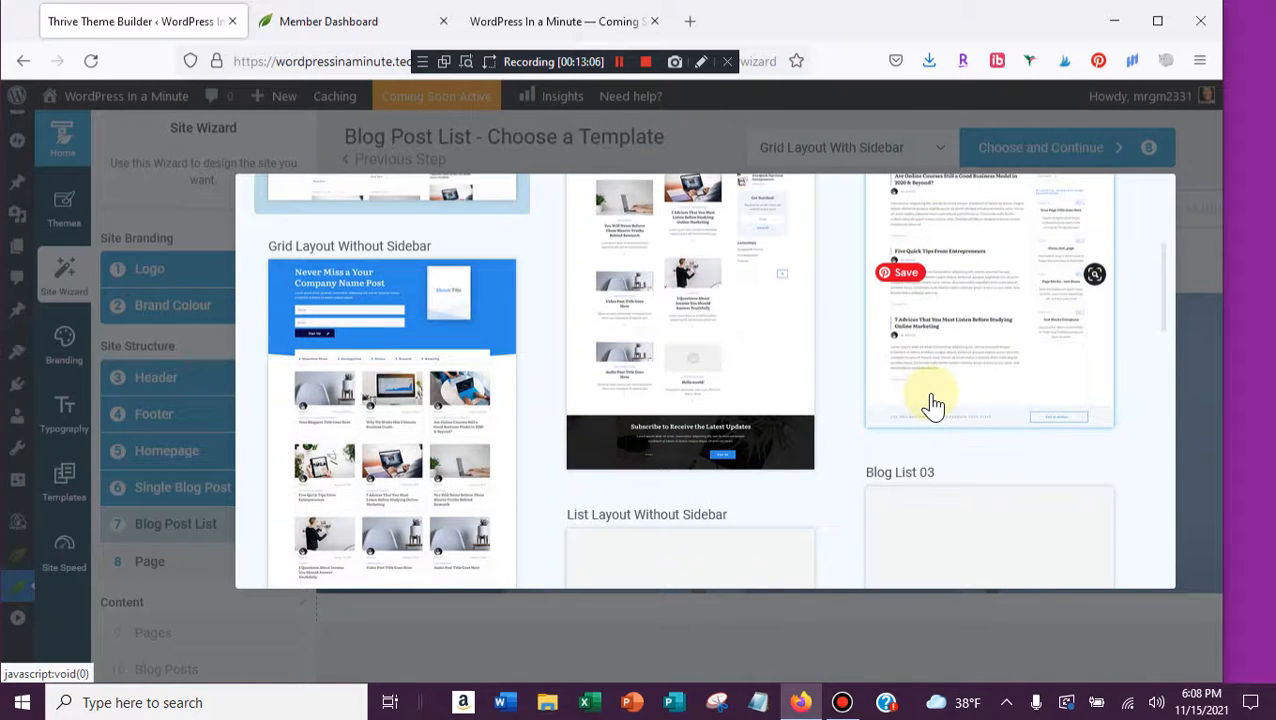
{"action": "left_click", "coordinate": [400, 492]}
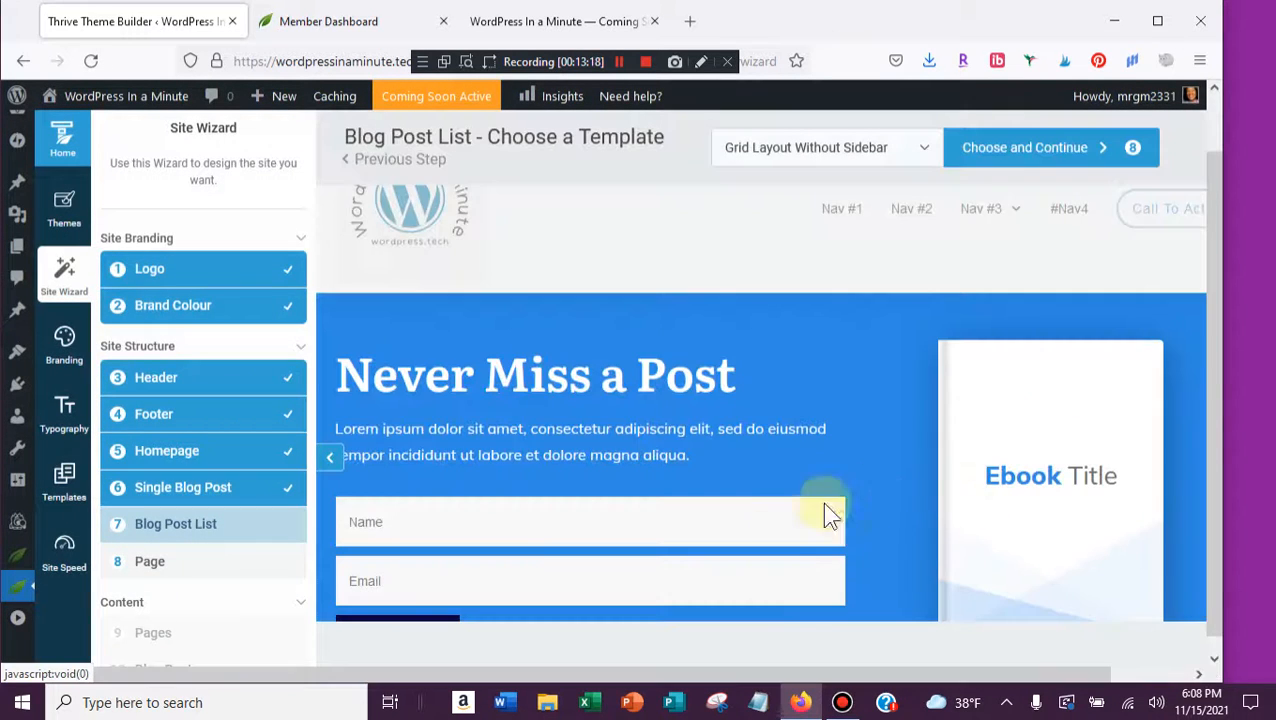
{"action": "scroll", "coordinate": [1083, 524], "scroll_direction": "down", "scroll_amount": 3}
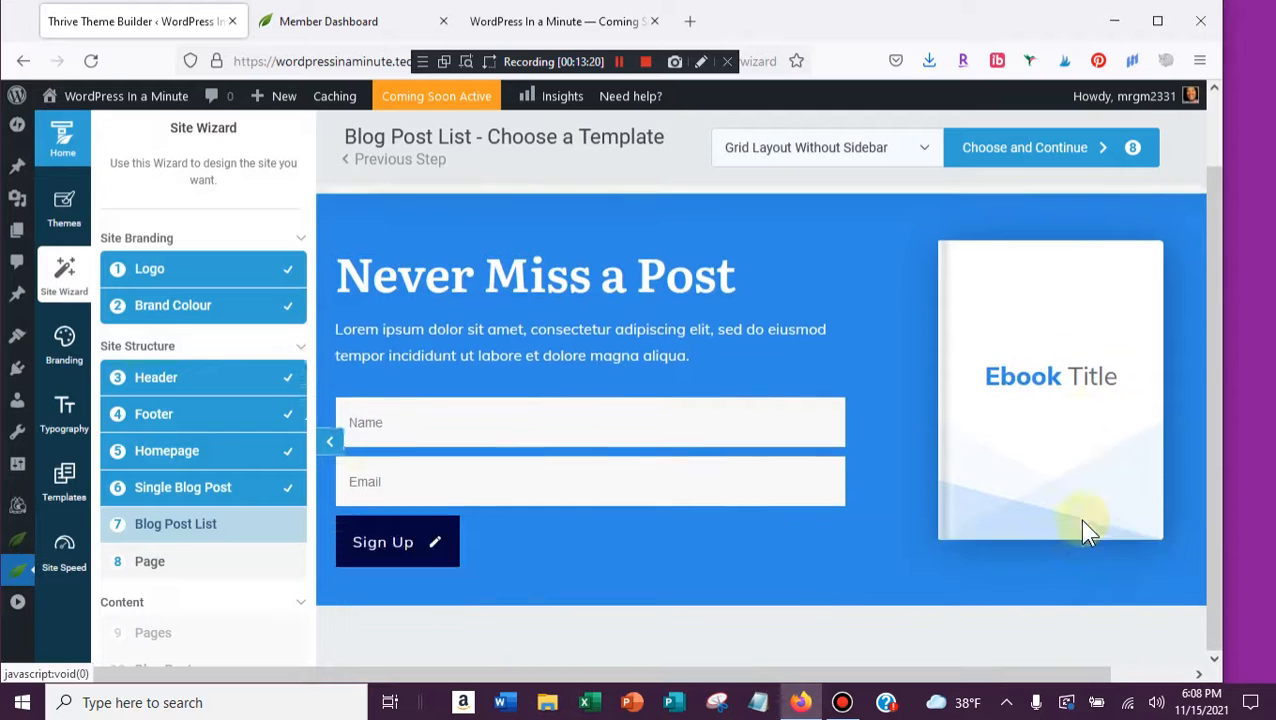
{"action": "scroll", "coordinate": [1083, 524], "scroll_direction": "up", "scroll_amount": 3}
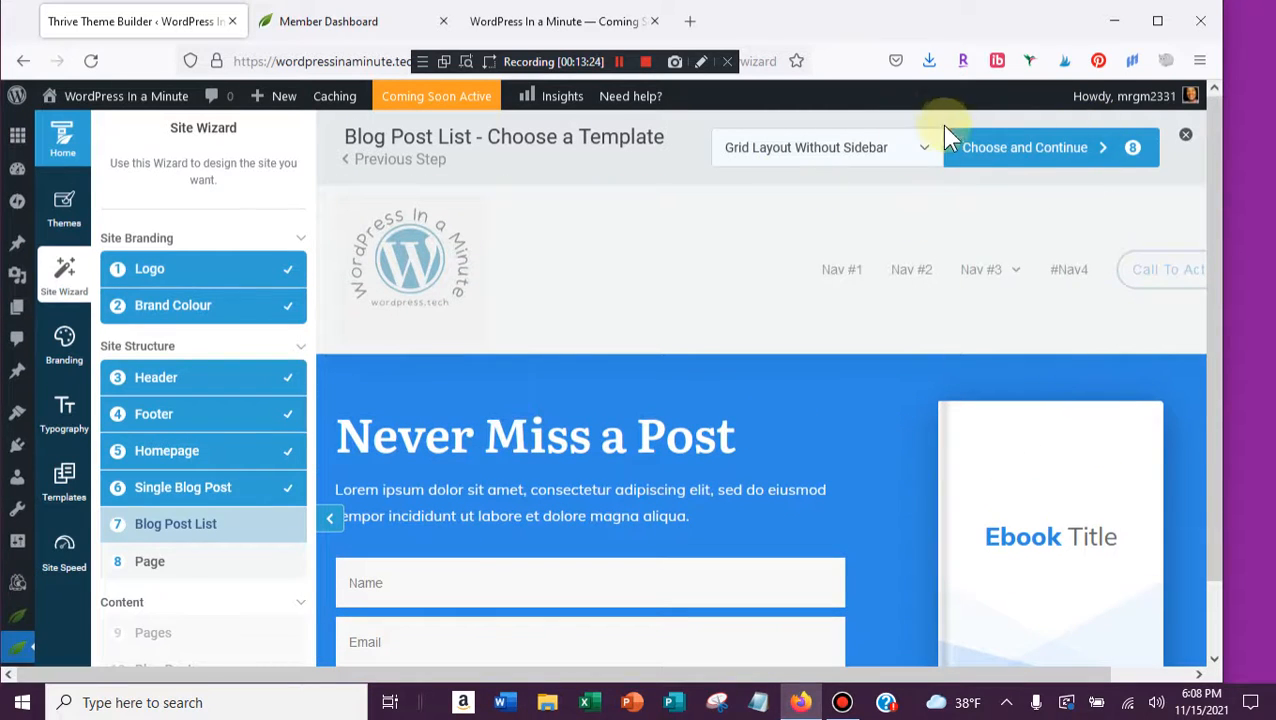
{"action": "left_click", "coordinate": [1080, 150]}
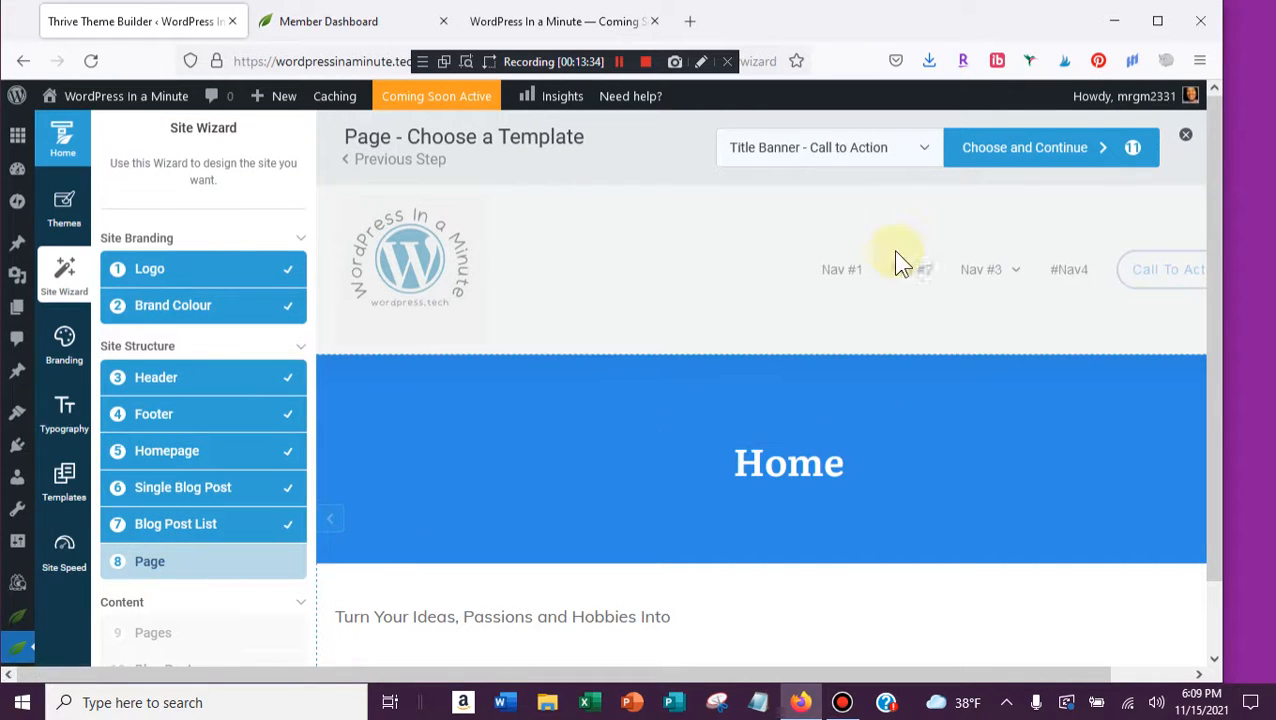
- Review the preview of the preselected Title Banner - Call to Action page template
{"action": "scroll", "coordinate": [815, 438], "scroll_direction": "down", "scroll_amount": 10}
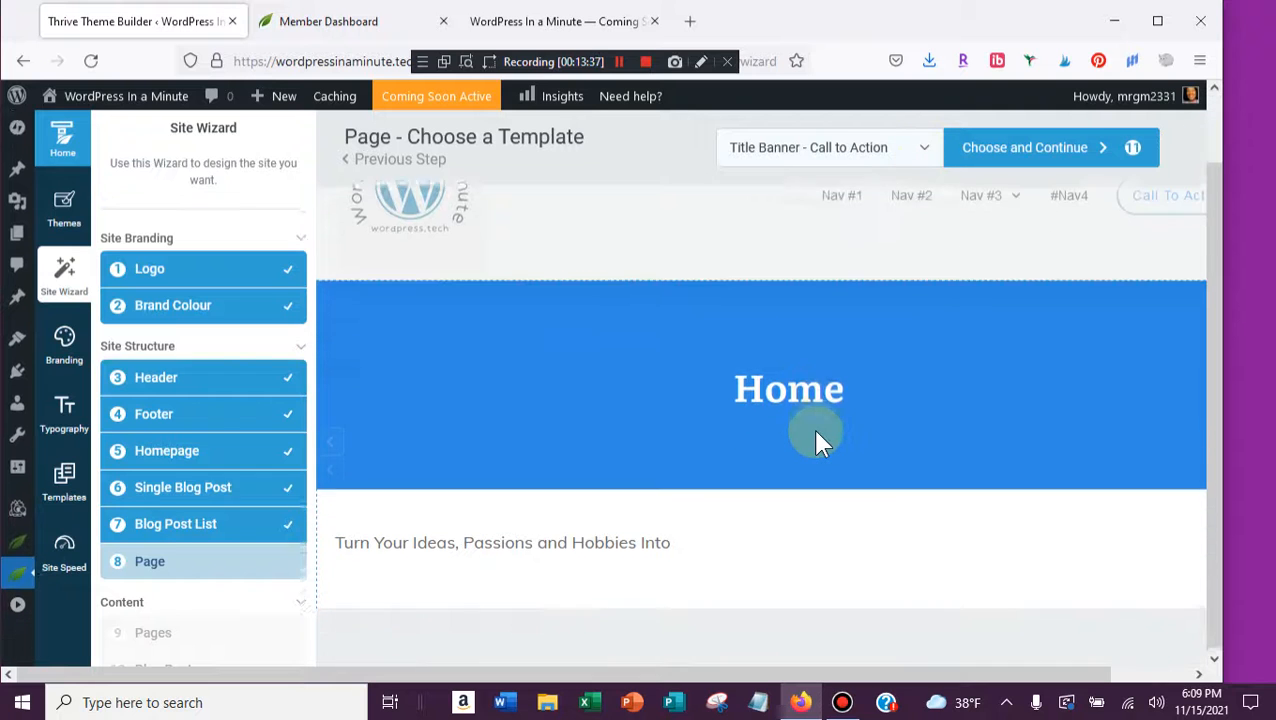
{"action": "scroll", "coordinate": [815, 438], "scroll_direction": "down", "scroll_amount": 10}
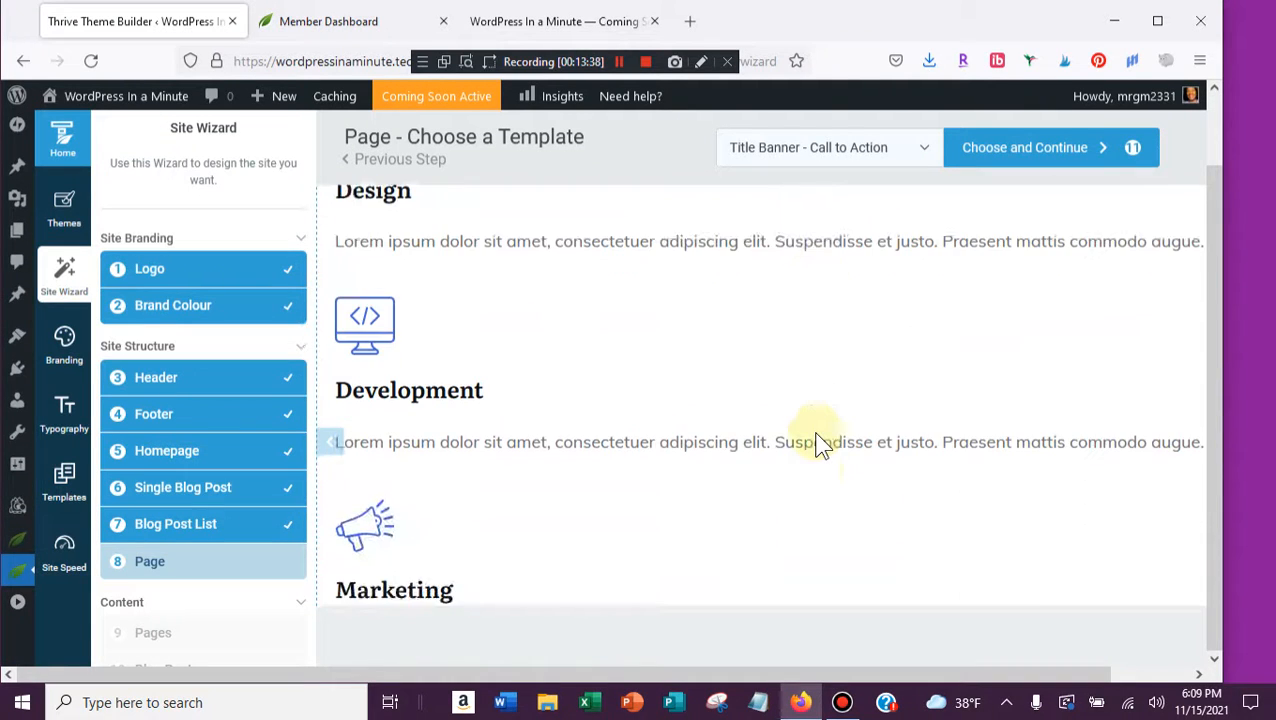
{"action": "scroll", "coordinate": [818, 446], "scroll_direction": "down", "scroll_amount": 5}
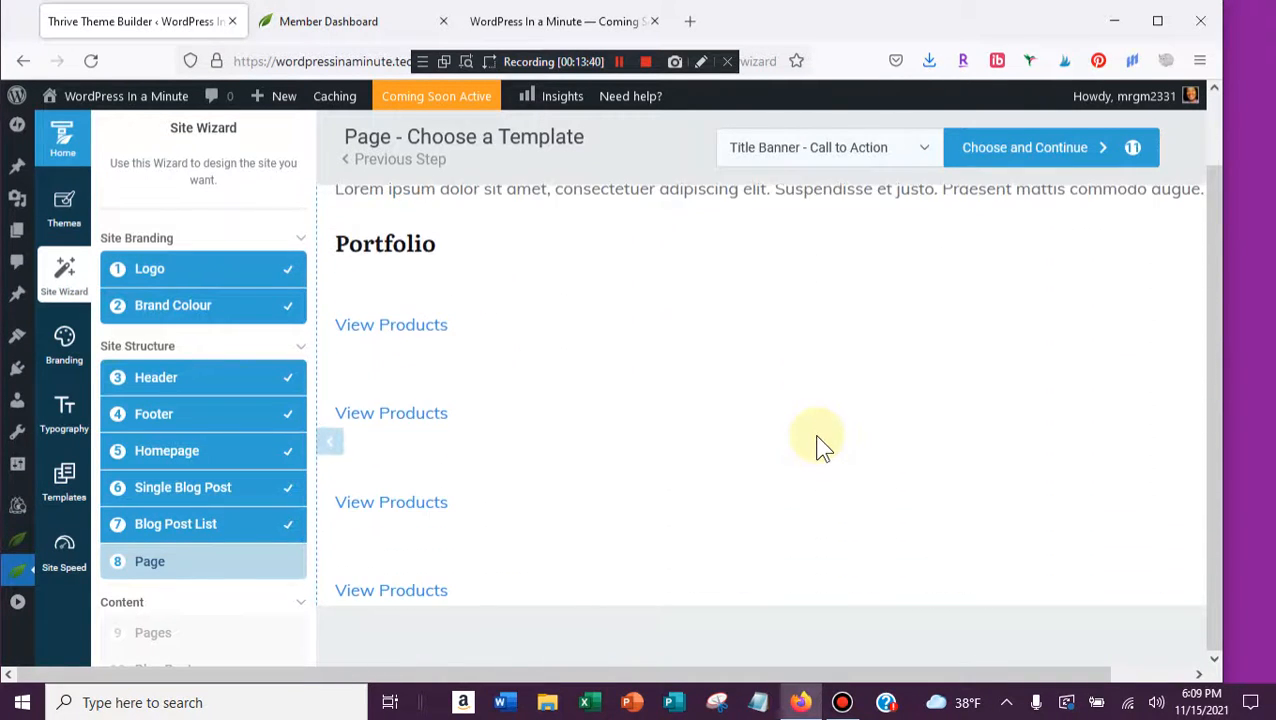
- Browse the available page templates and choose Video Banner - Call to Action
{"action": "left_click", "coordinate": [847, 163]}
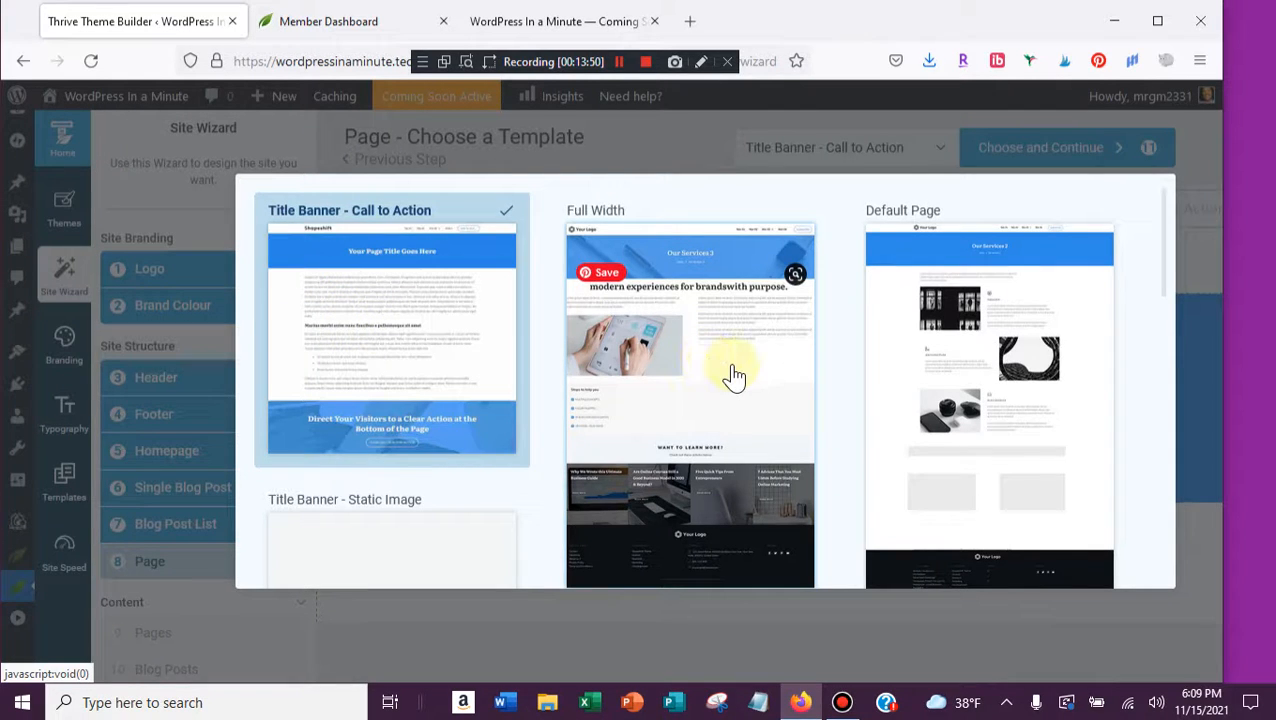
{"action": "scroll", "coordinate": [735, 375], "scroll_direction": "down", "scroll_amount": 5}
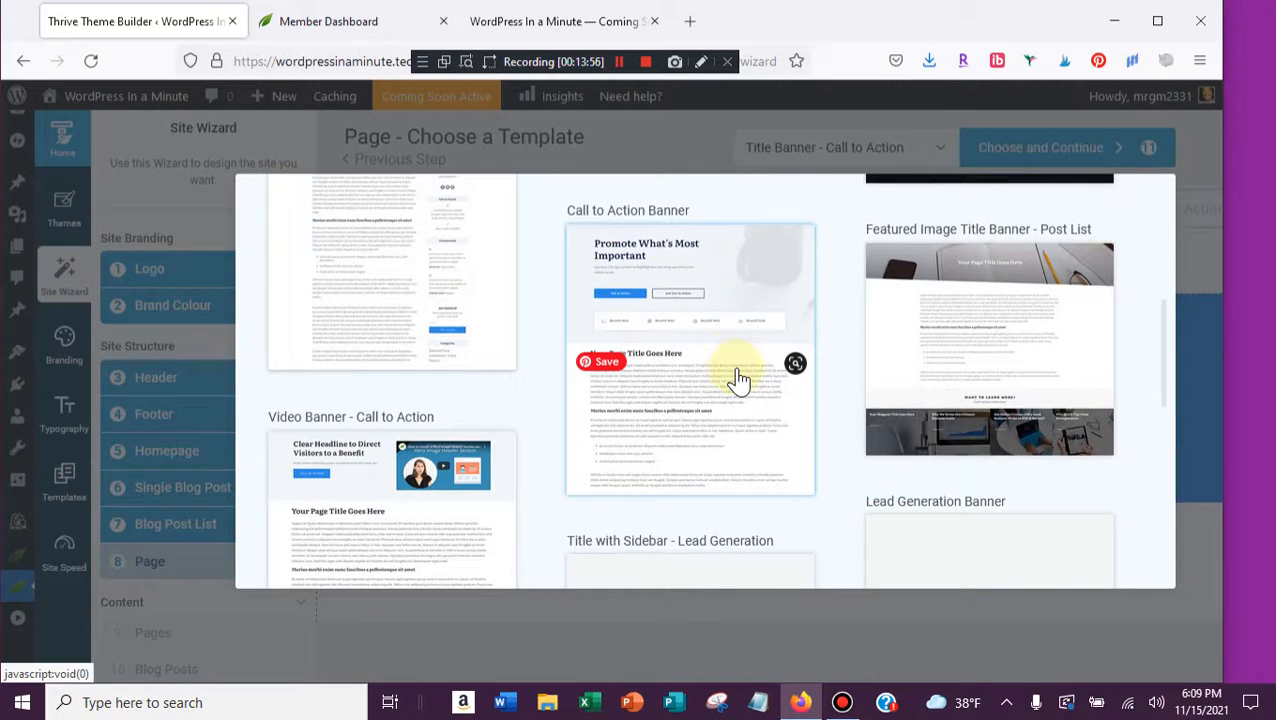
{"action": "scroll", "coordinate": [738, 380], "scroll_direction": "down", "scroll_amount": 1}
{"action": "scroll", "coordinate": [738, 380], "scroll_direction": "up", "scroll_amount": 4}
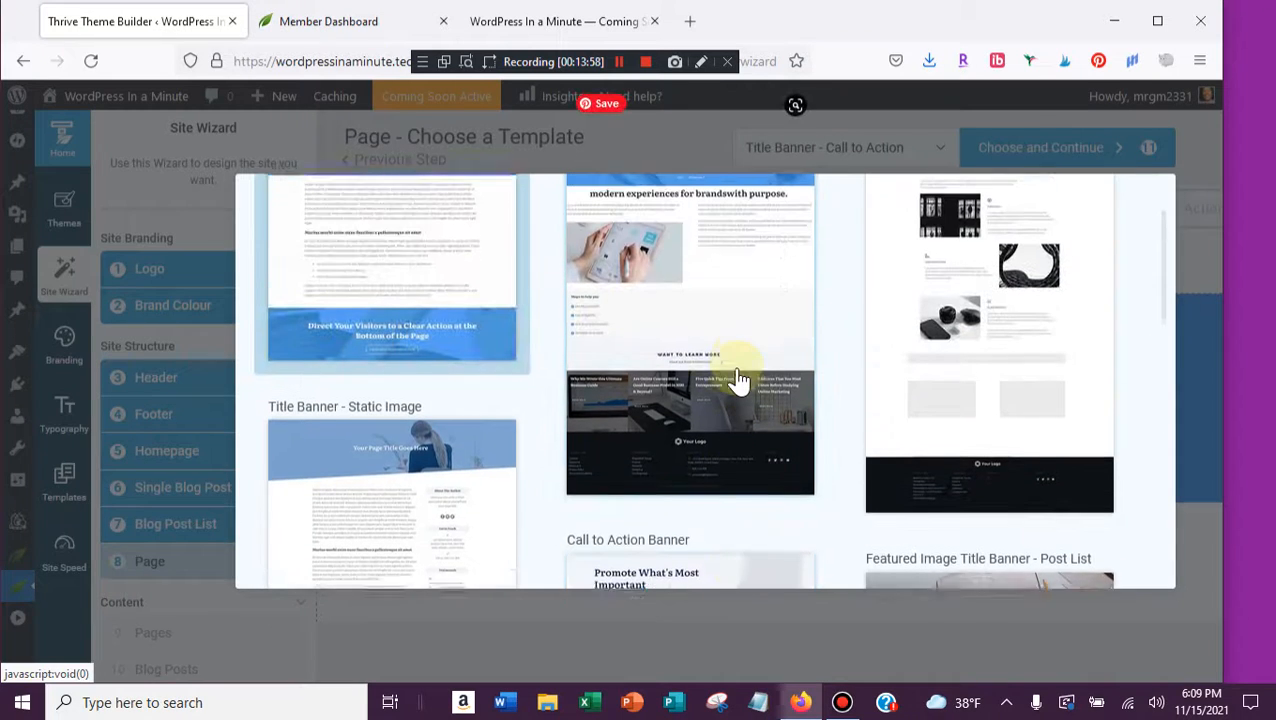
{"action": "scroll", "coordinate": [738, 378], "scroll_direction": "down", "scroll_amount": 3}
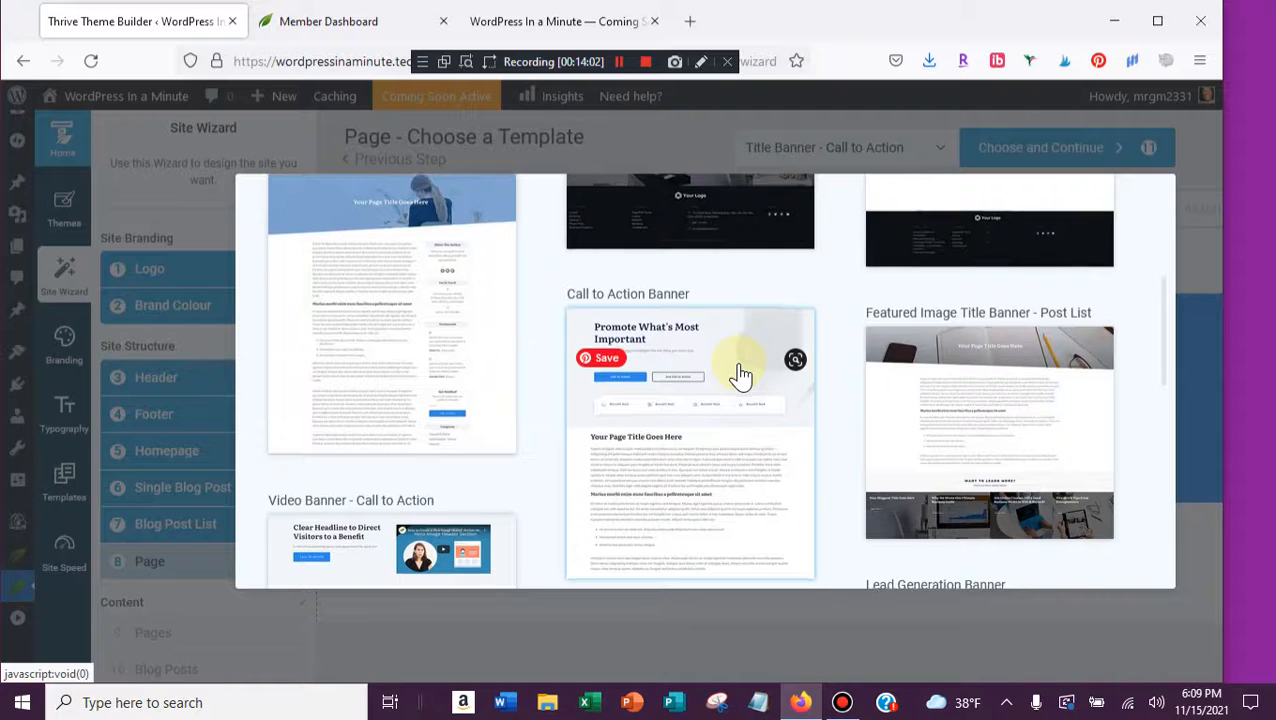
{"action": "scroll", "coordinate": [740, 375], "scroll_direction": "down", "scroll_amount": 2}
{"action": "scroll", "coordinate": [740, 375], "scroll_direction": "down", "scroll_amount": 2}
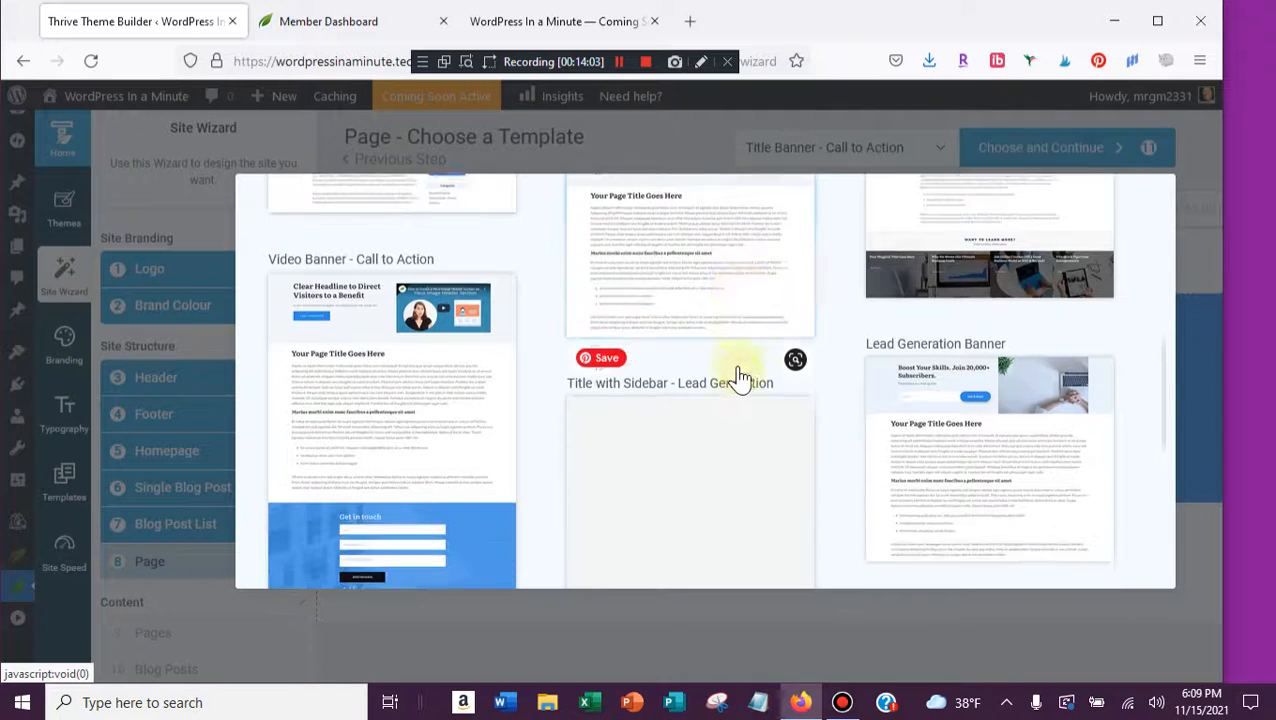
{"action": "scroll", "coordinate": [740, 378], "scroll_direction": "down", "scroll_amount": 1}
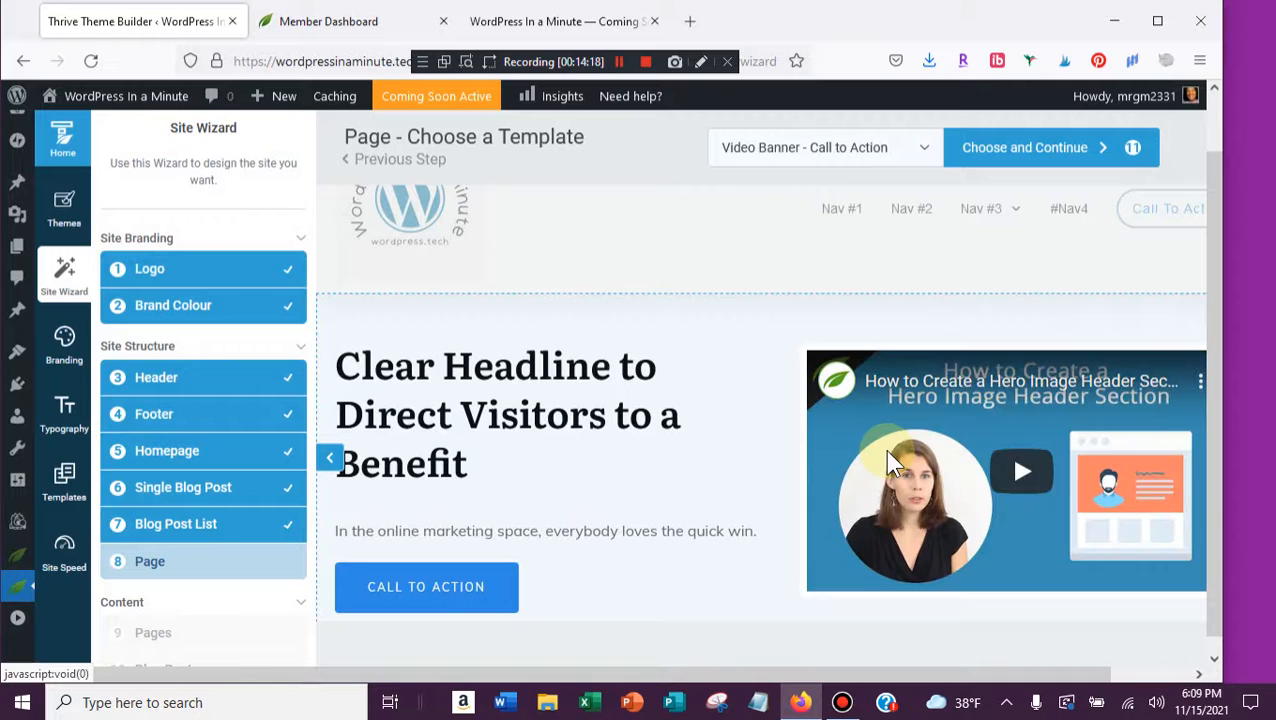
- Review the Video Banner - Call to Action preview from the headline and video through the services, client logos and team sections
{"action": "scroll", "coordinate": [890, 462], "scroll_direction": "down", "scroll_amount": 1}
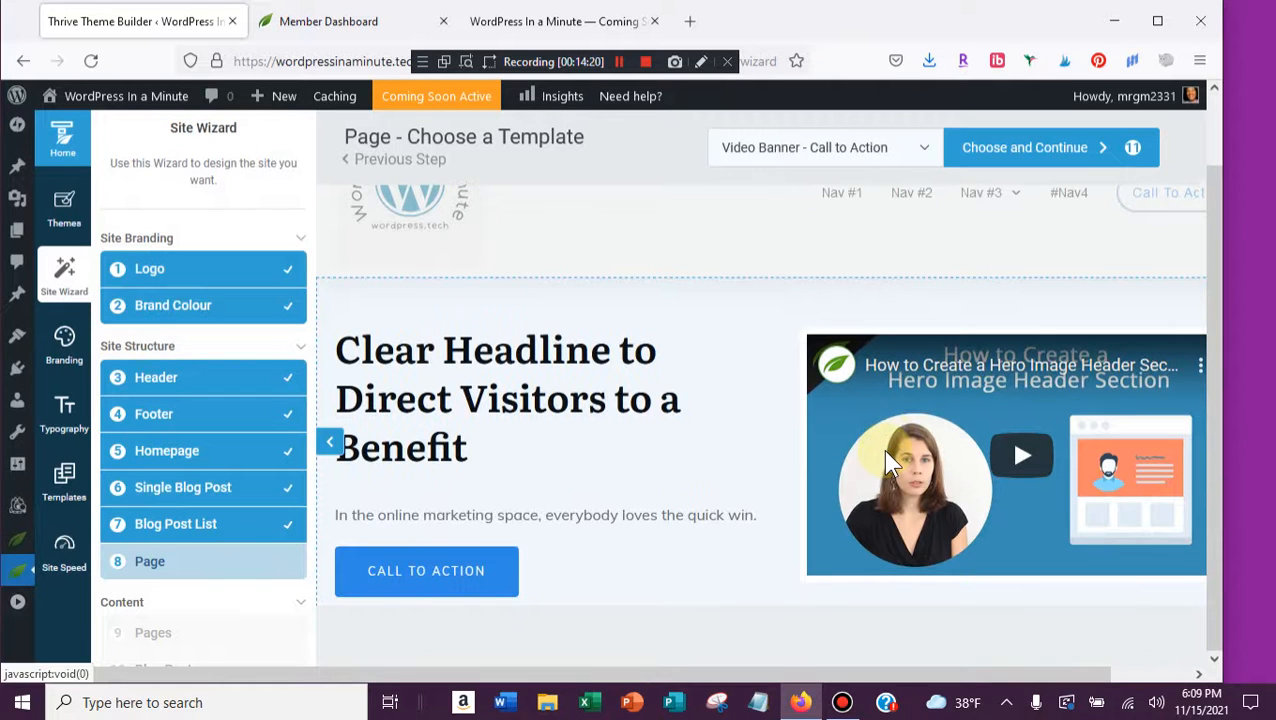
{"action": "scroll", "coordinate": [664, 402], "scroll_direction": "down", "scroll_amount": 4}
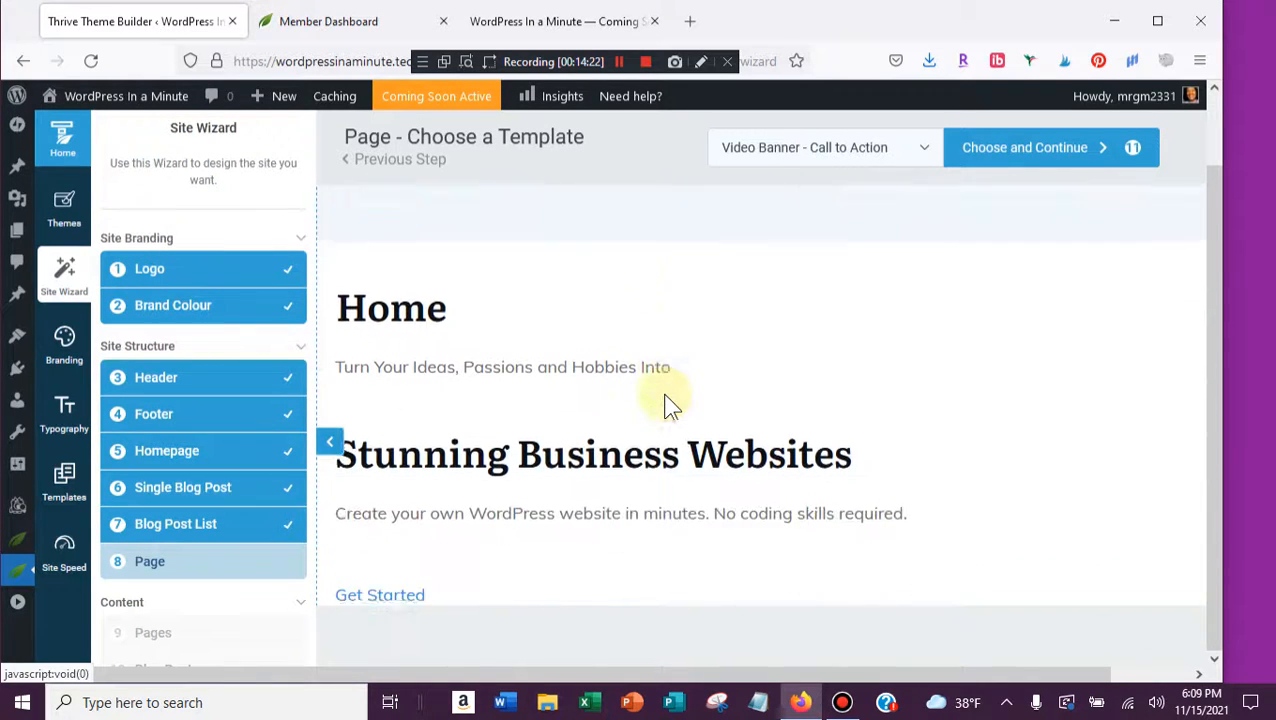
{"action": "scroll", "coordinate": [668, 405], "scroll_direction": "down", "scroll_amount": 6}
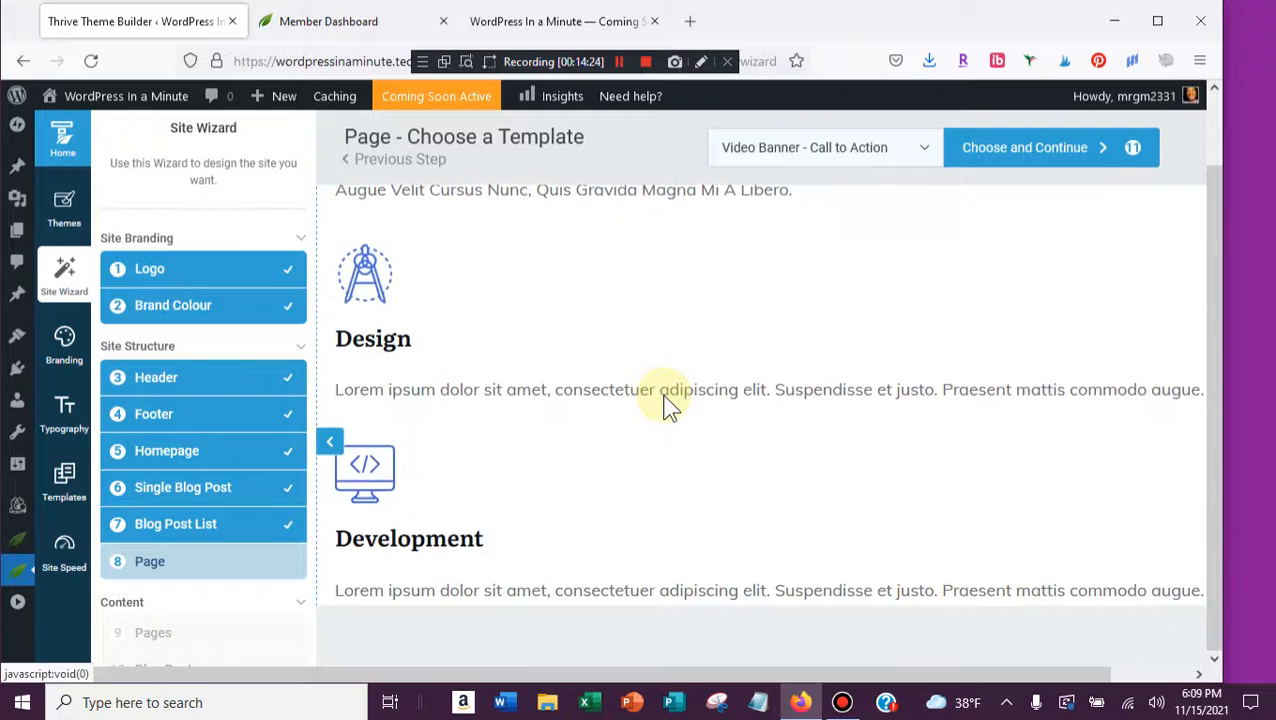
{"action": "scroll", "coordinate": [668, 405], "scroll_direction": "down", "scroll_amount": 6}
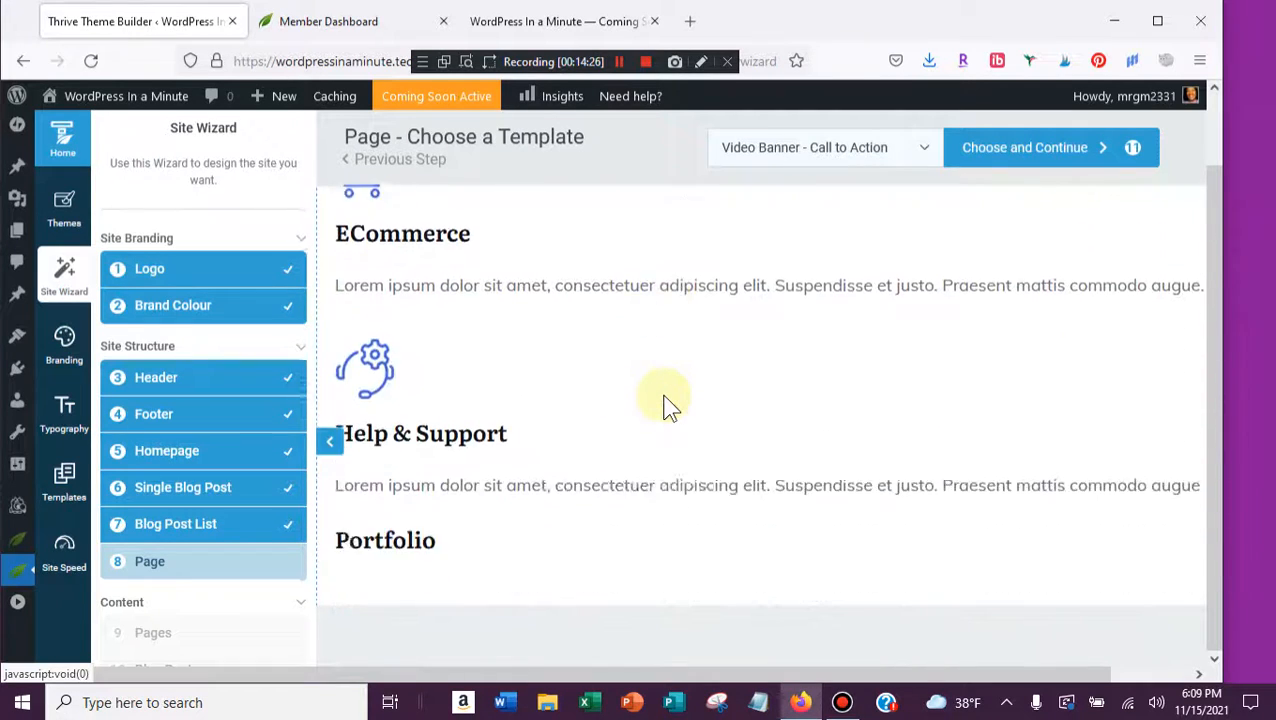
{"action": "scroll", "coordinate": [668, 405], "scroll_direction": "down", "scroll_amount": 6}
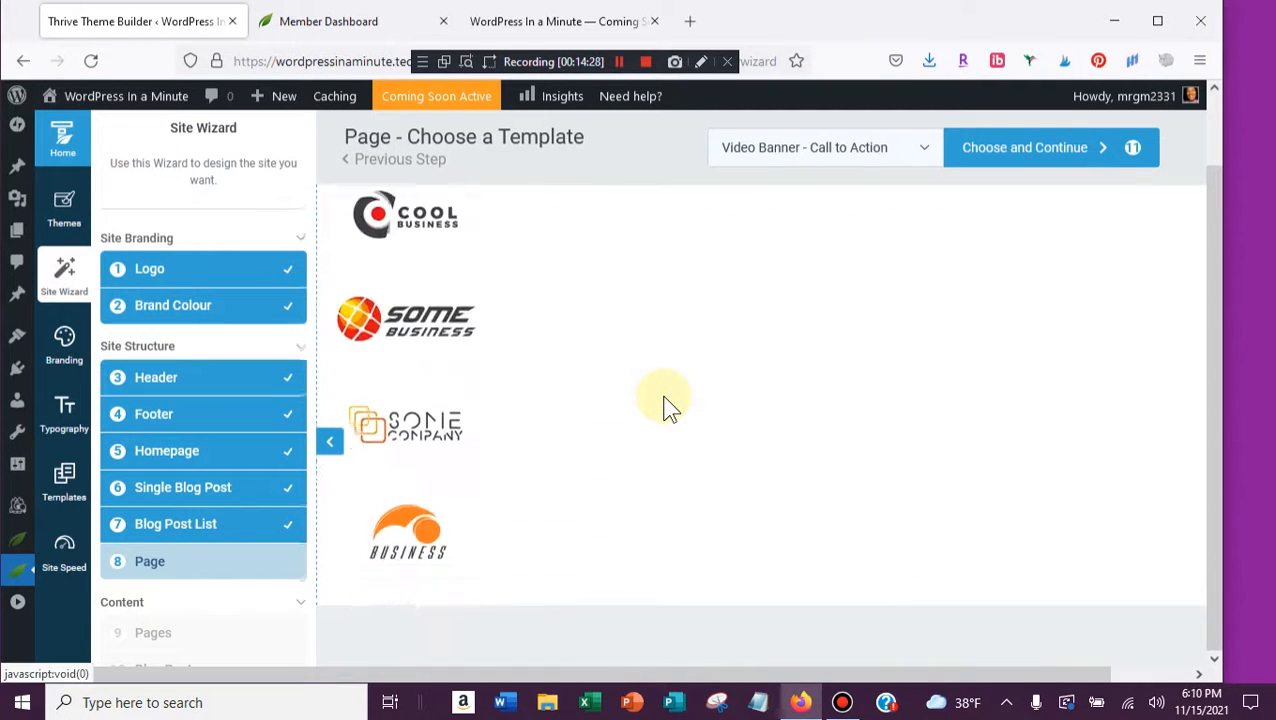
{"action": "scroll", "coordinate": [668, 405], "scroll_direction": "down", "scroll_amount": 6}
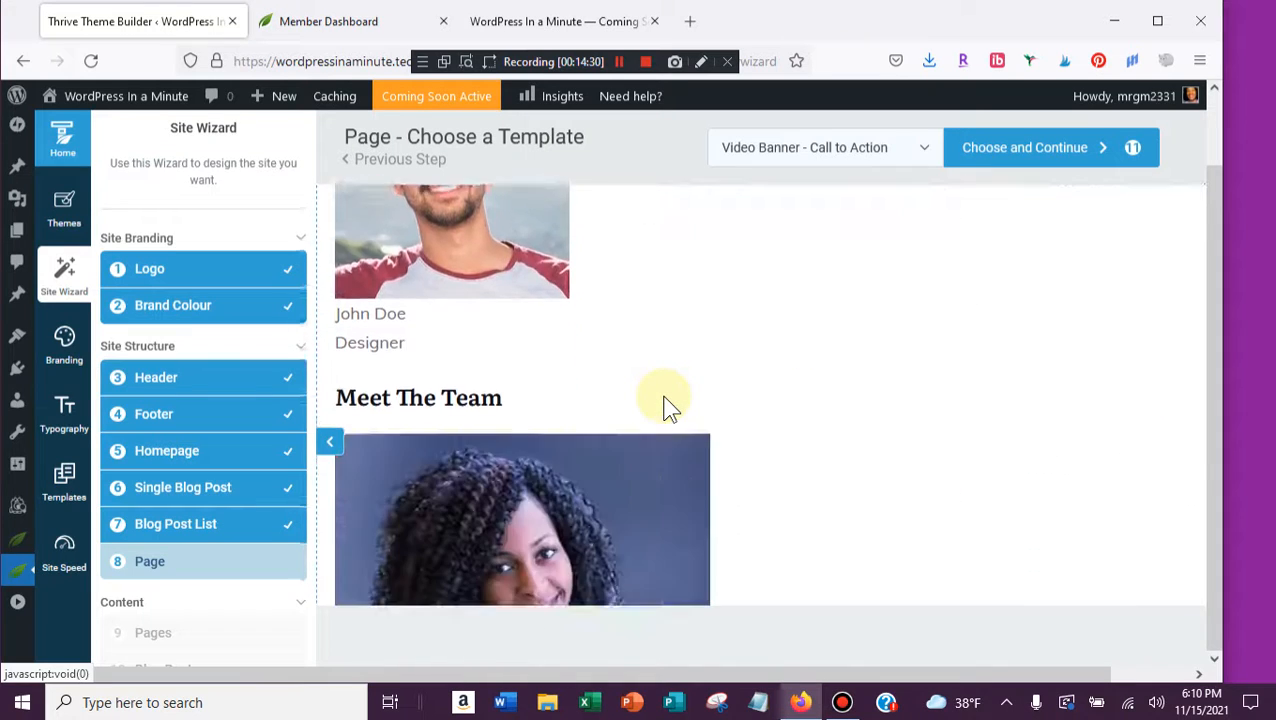
{"action": "scroll", "coordinate": [668, 405], "scroll_direction": "down", "scroll_amount": 6}
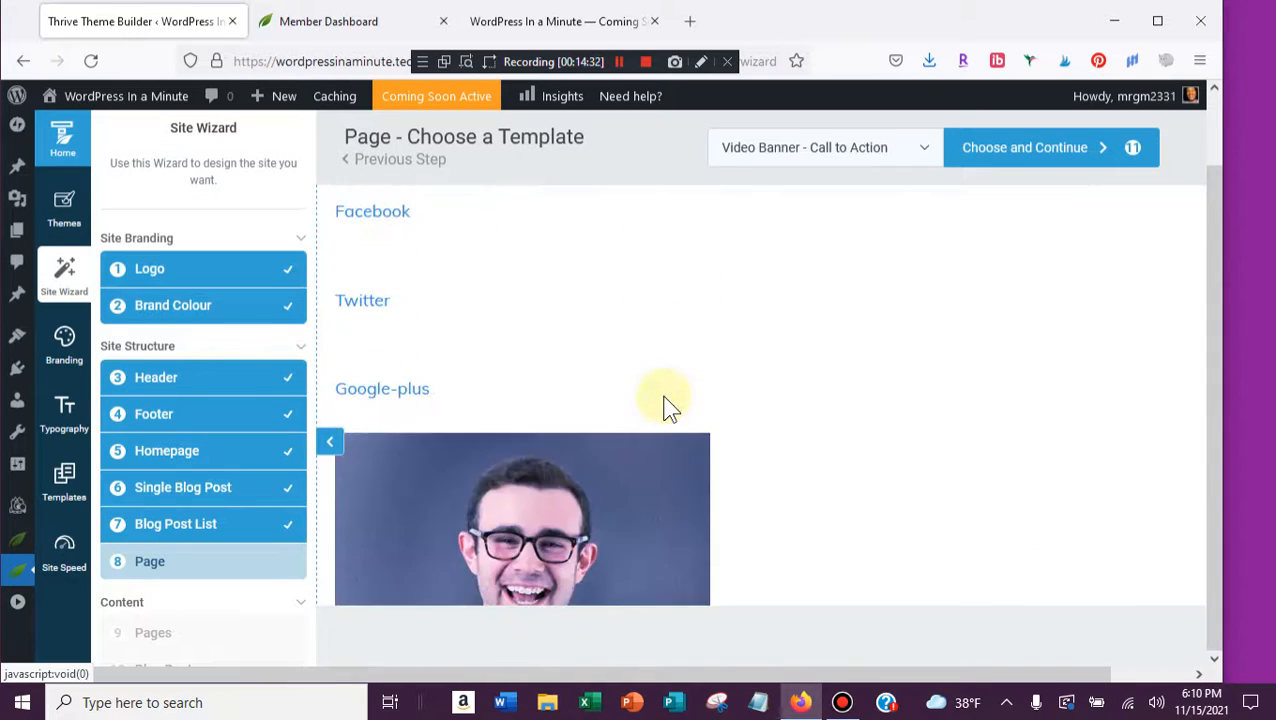
{"action": "scroll", "coordinate": [668, 405], "scroll_direction": "down", "scroll_amount": 3}
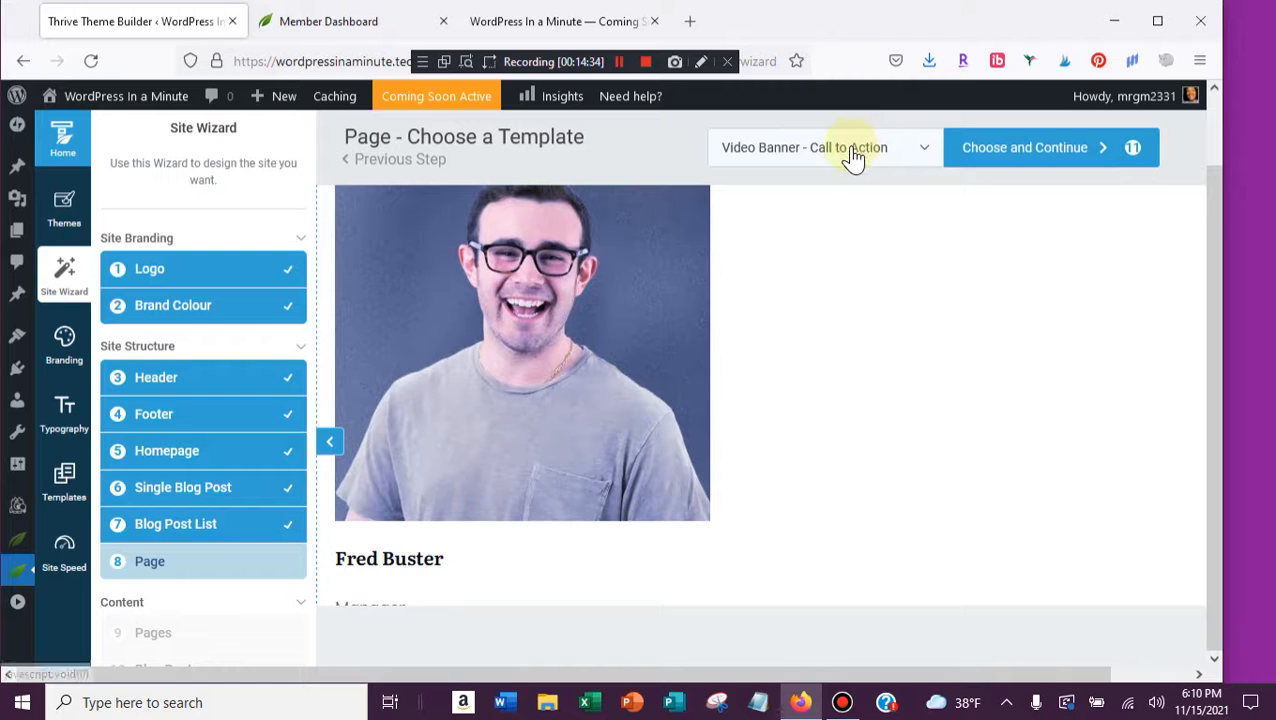
{"action": "scroll", "coordinate": [809, 495], "scroll_direction": "down", "scroll_amount": 5}
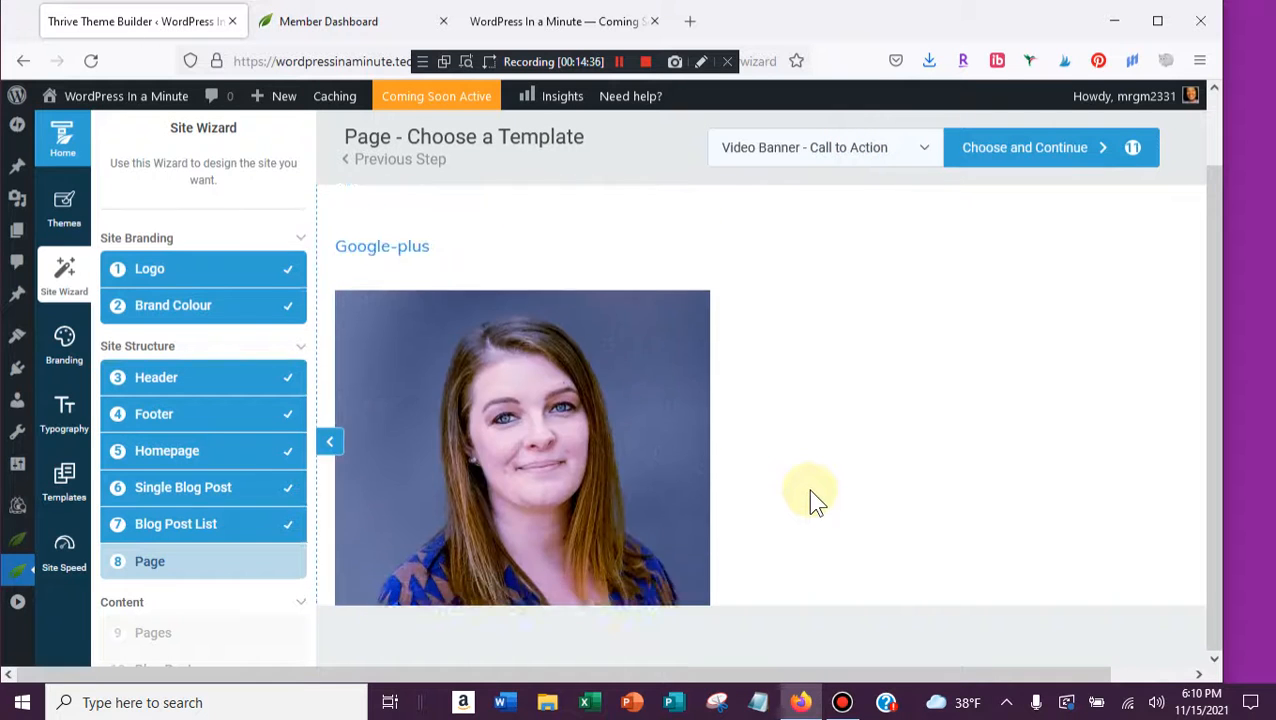
{"action": "scroll", "coordinate": [807, 488], "scroll_direction": "down", "scroll_amount": 5}
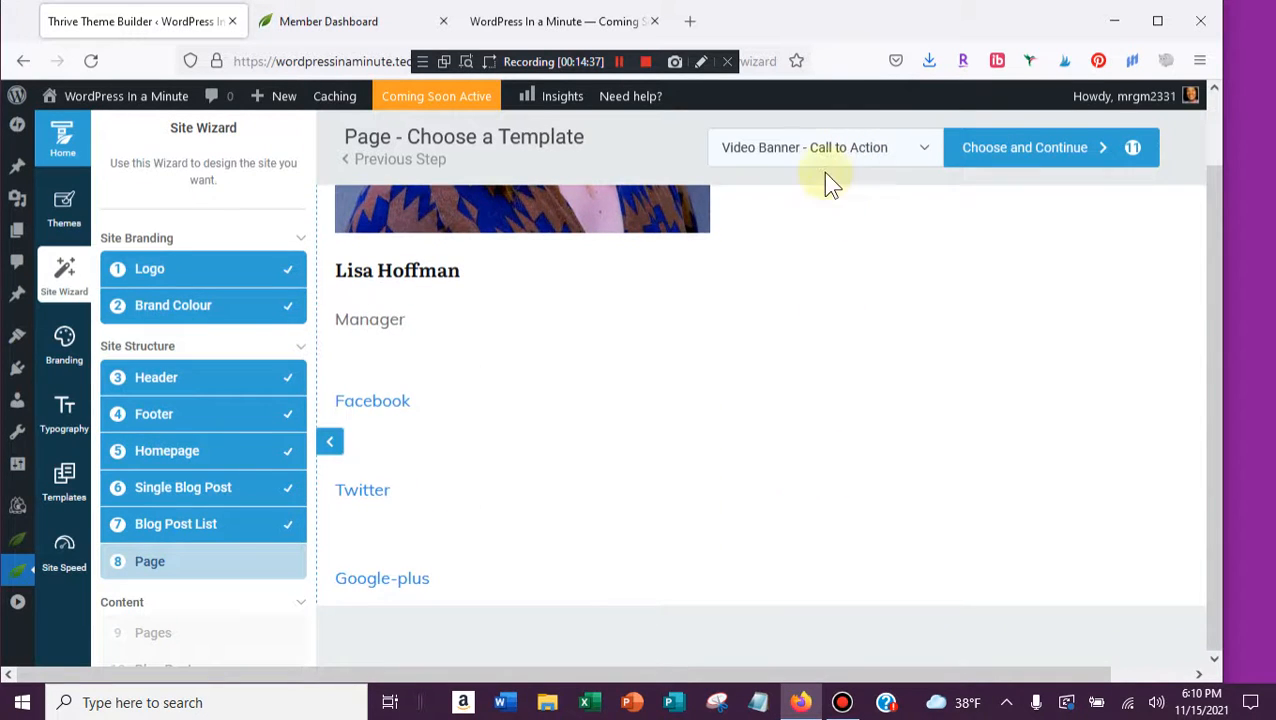
- Switch the page template to Featured Image Title Banner - Post List
{"action": "left_click", "coordinate": [817, 156]}
{"action": "scroll", "coordinate": [808, 425], "scroll_direction": "down", "scroll_amount": 1}
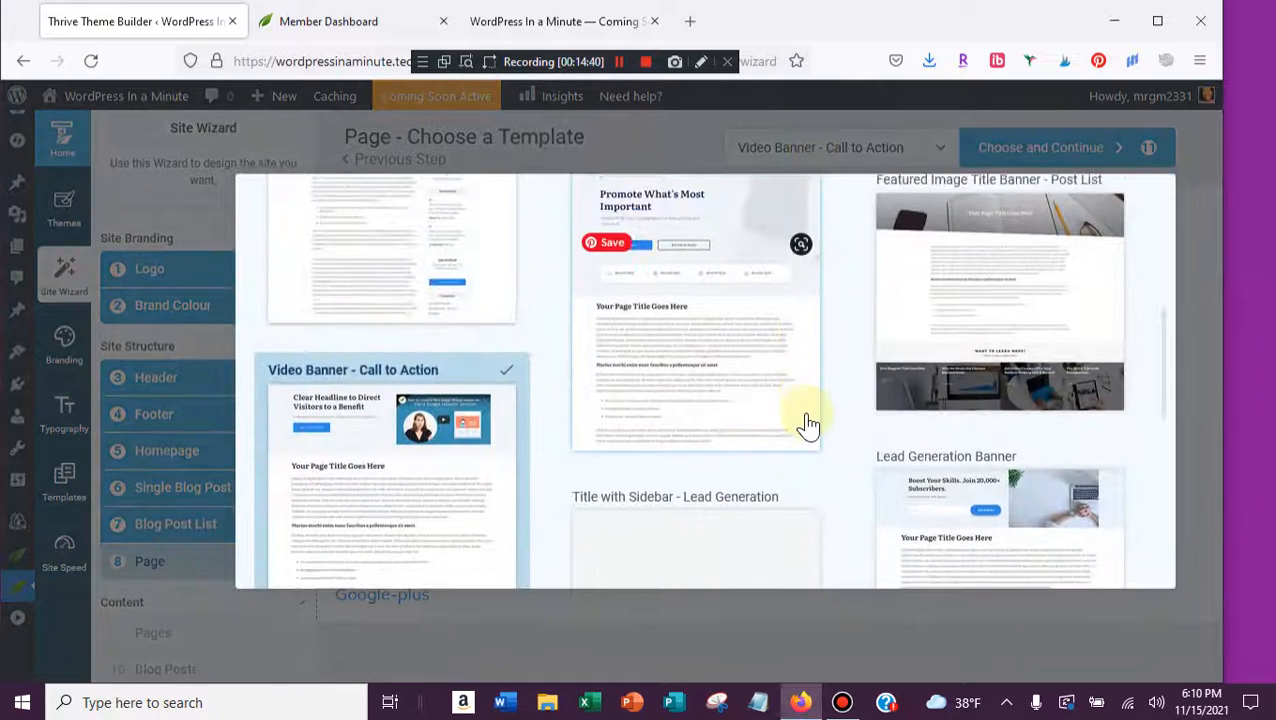
{"action": "scroll", "coordinate": [808, 425], "scroll_direction": "down", "scroll_amount": 1}
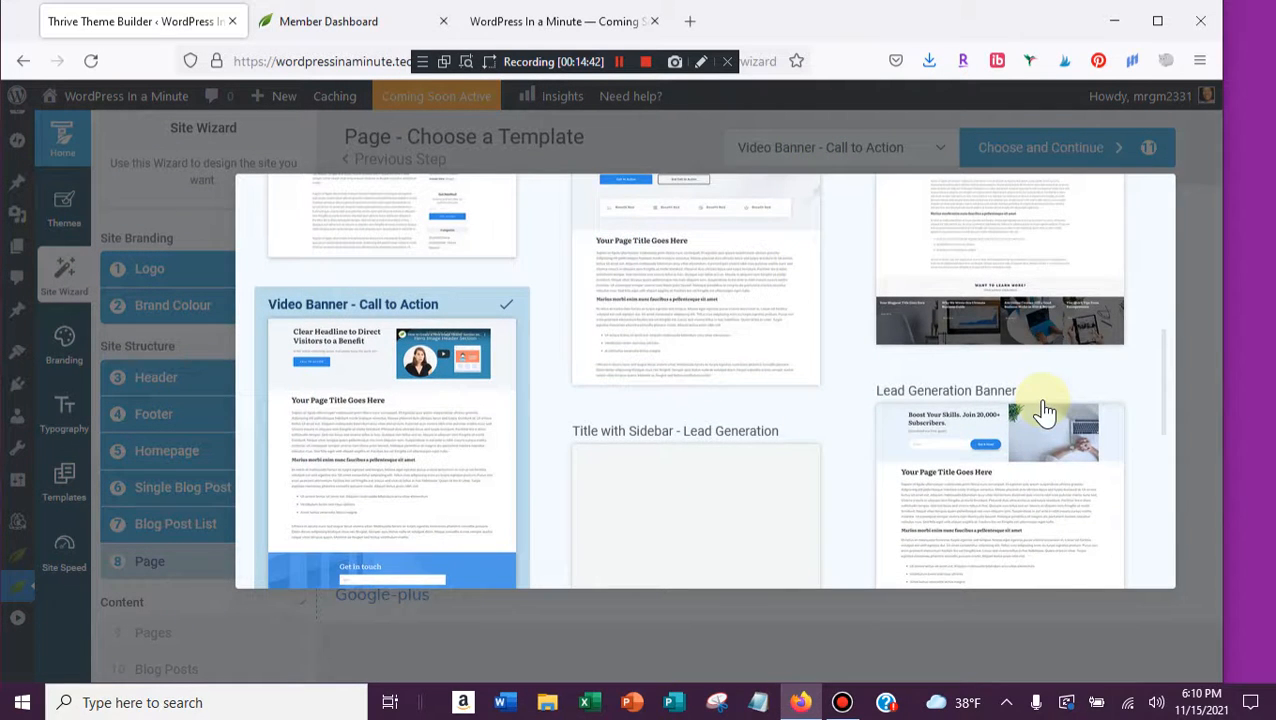
{"action": "scroll", "coordinate": [988, 350], "scroll_direction": "up", "scroll_amount": 3}
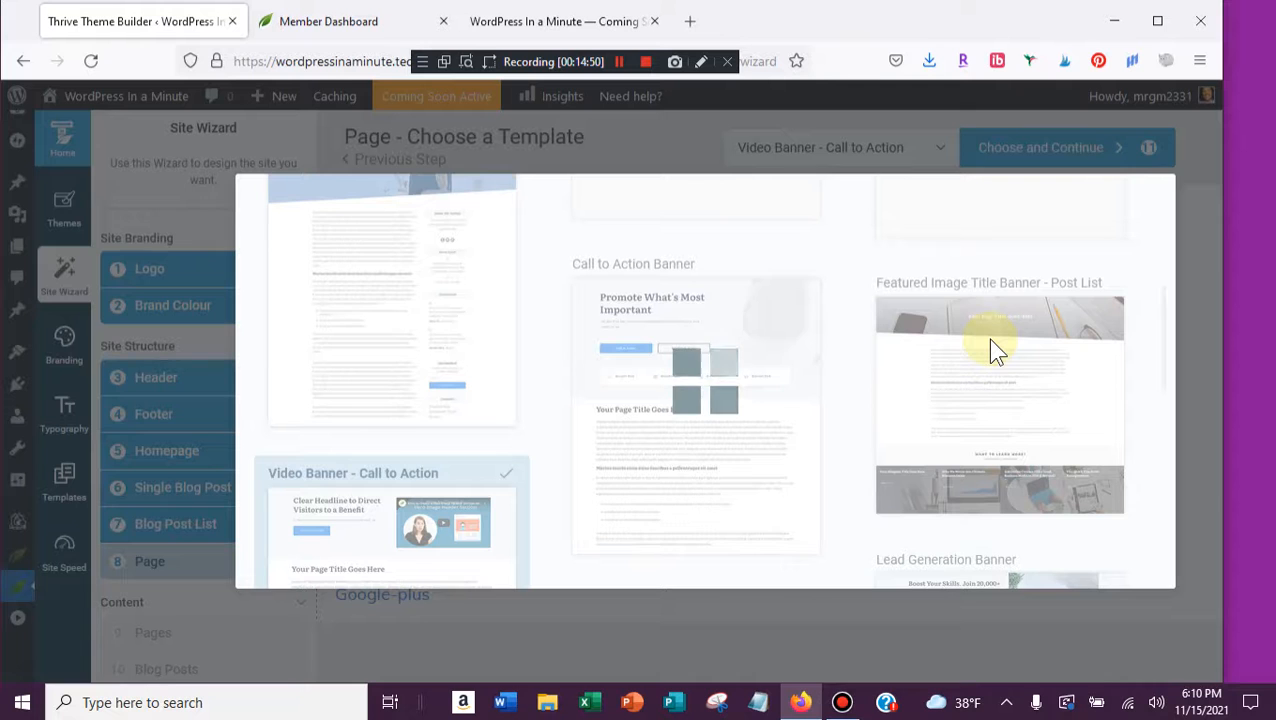
{"action": "left_click", "coordinate": [990, 345]}
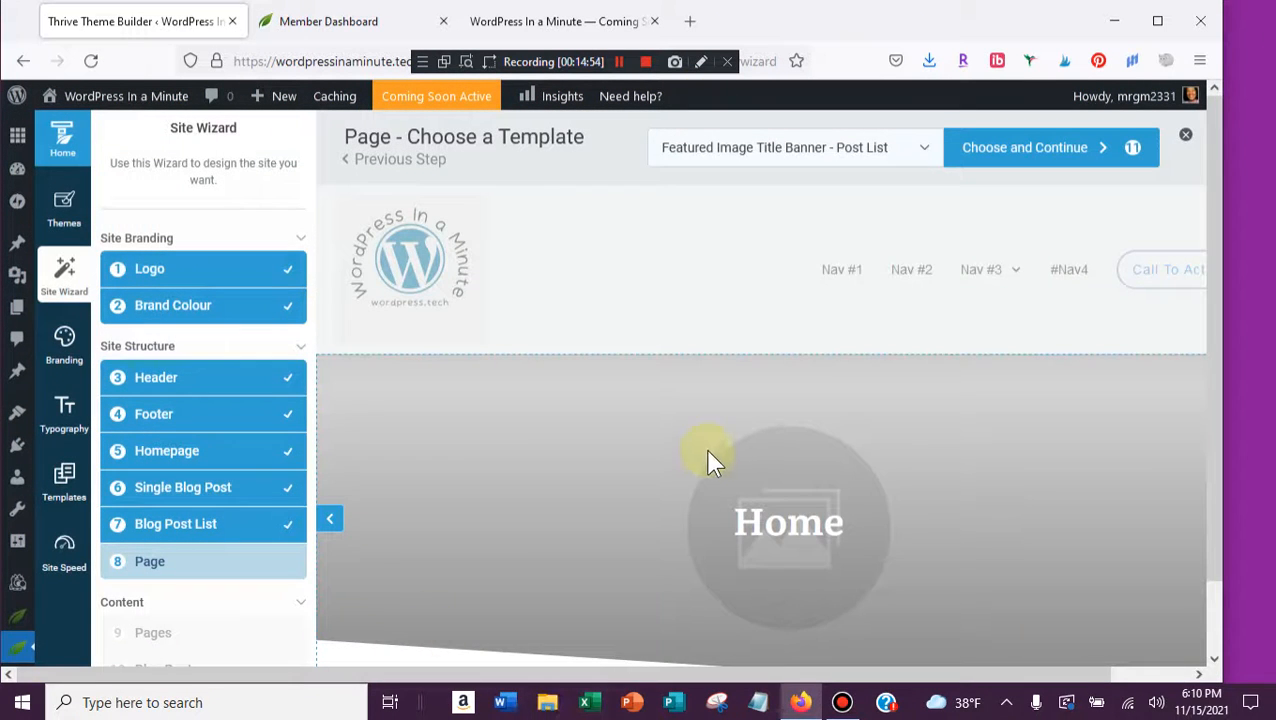
- Review the Featured Image Title Banner - Post List preview from the title banner down to the related articles section
{"action": "scroll", "coordinate": [706, 458], "scroll_direction": "down", "scroll_amount": 2}
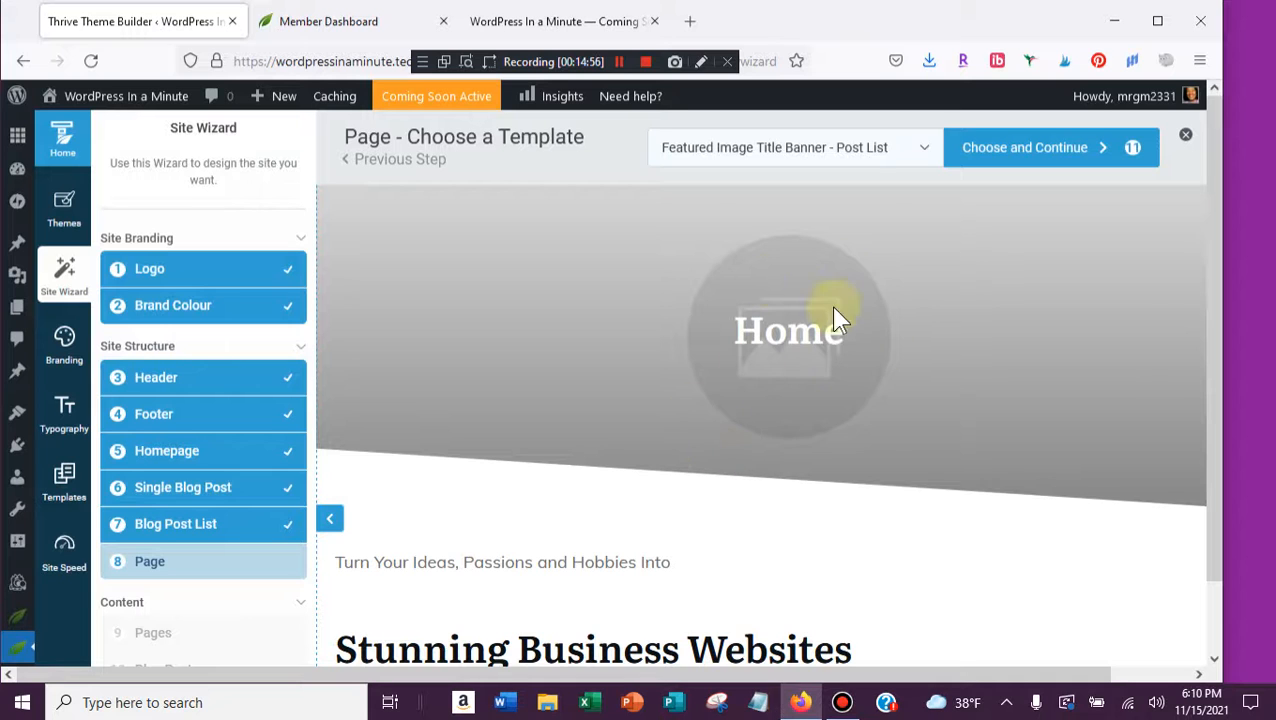
{"action": "scroll", "coordinate": [732, 335], "scroll_direction": "down", "scroll_amount": 4}
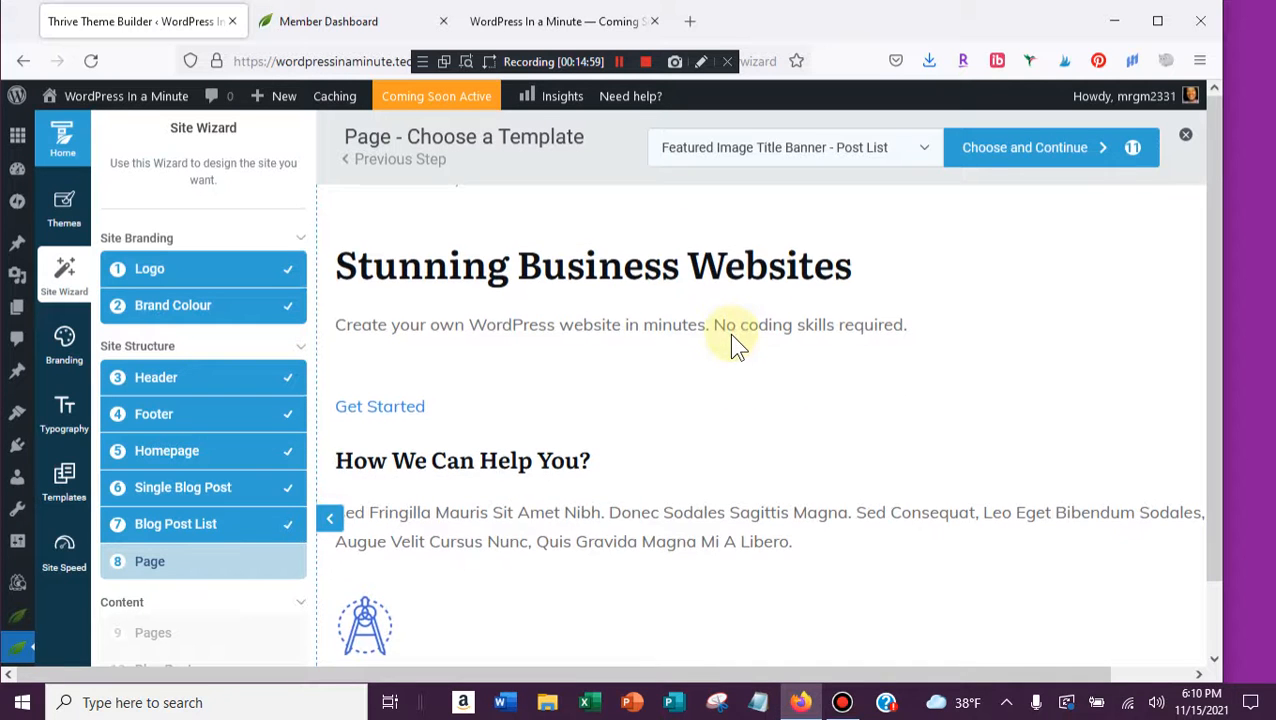
{"action": "scroll", "coordinate": [731, 335], "scroll_direction": "down", "scroll_amount": 12}
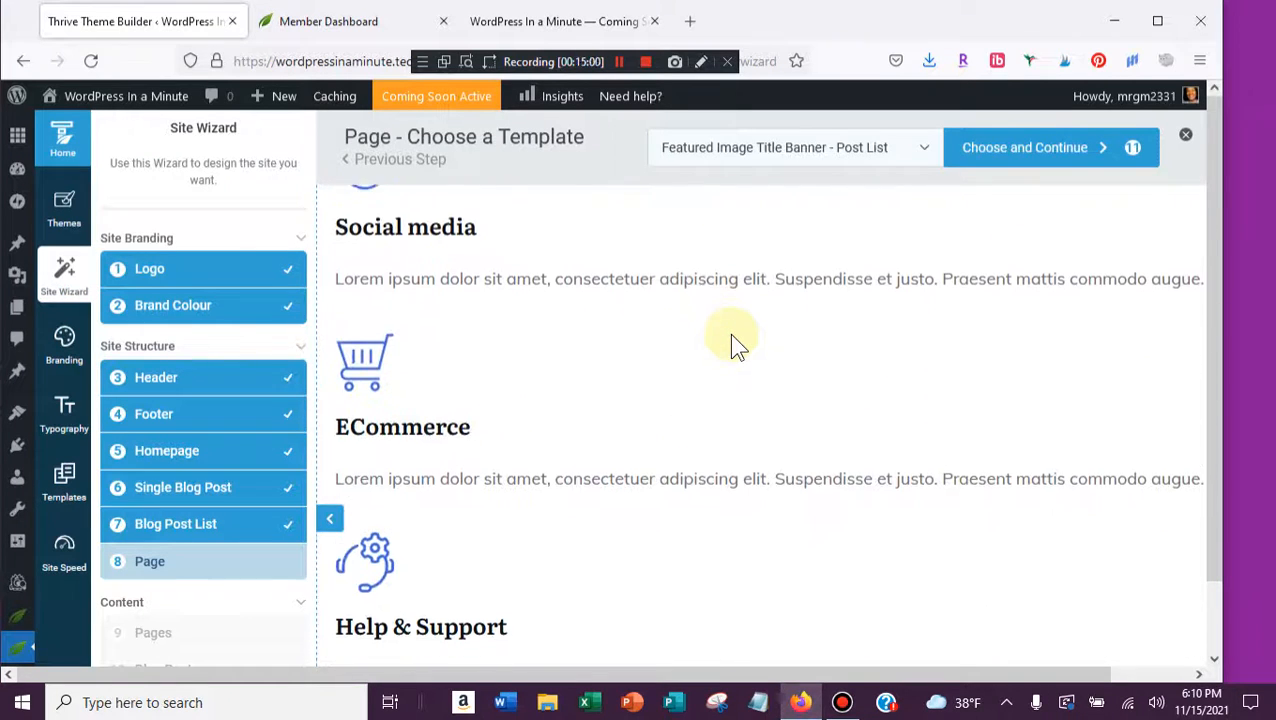
{"action": "scroll", "coordinate": [729, 340], "scroll_direction": "down", "scroll_amount": 12}
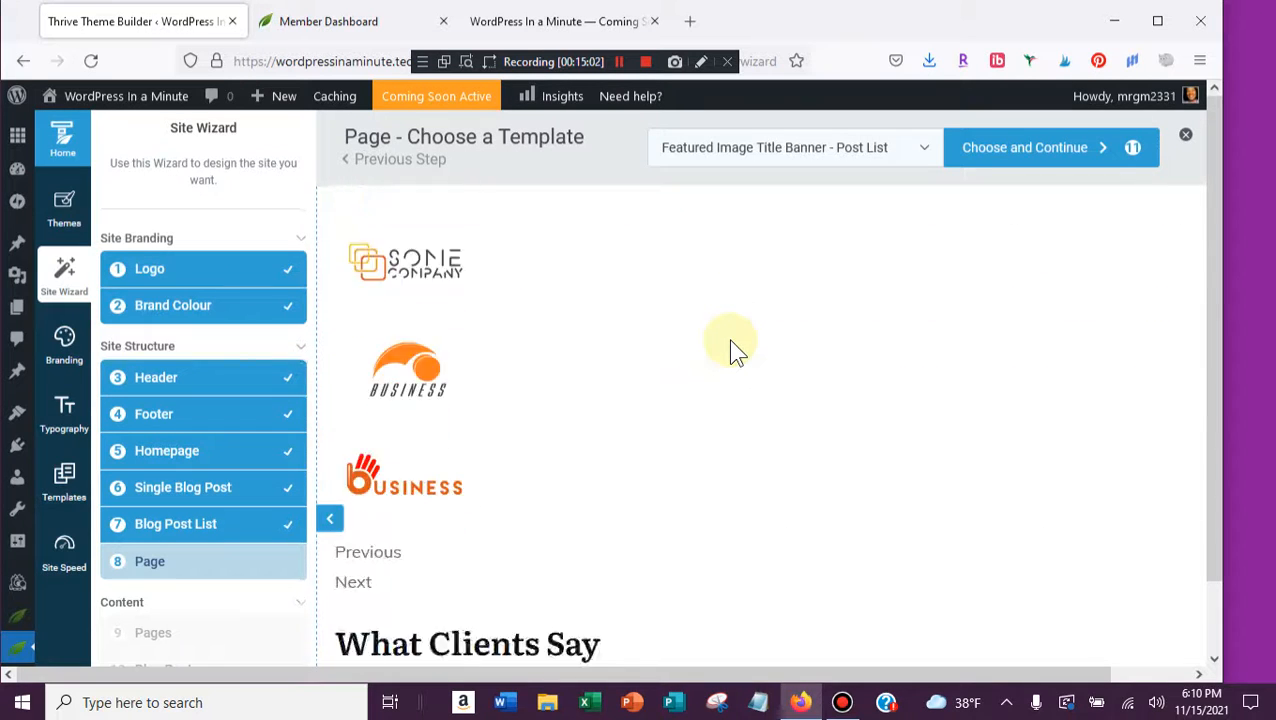
{"action": "scroll", "coordinate": [731, 343], "scroll_direction": "down", "scroll_amount": 15}
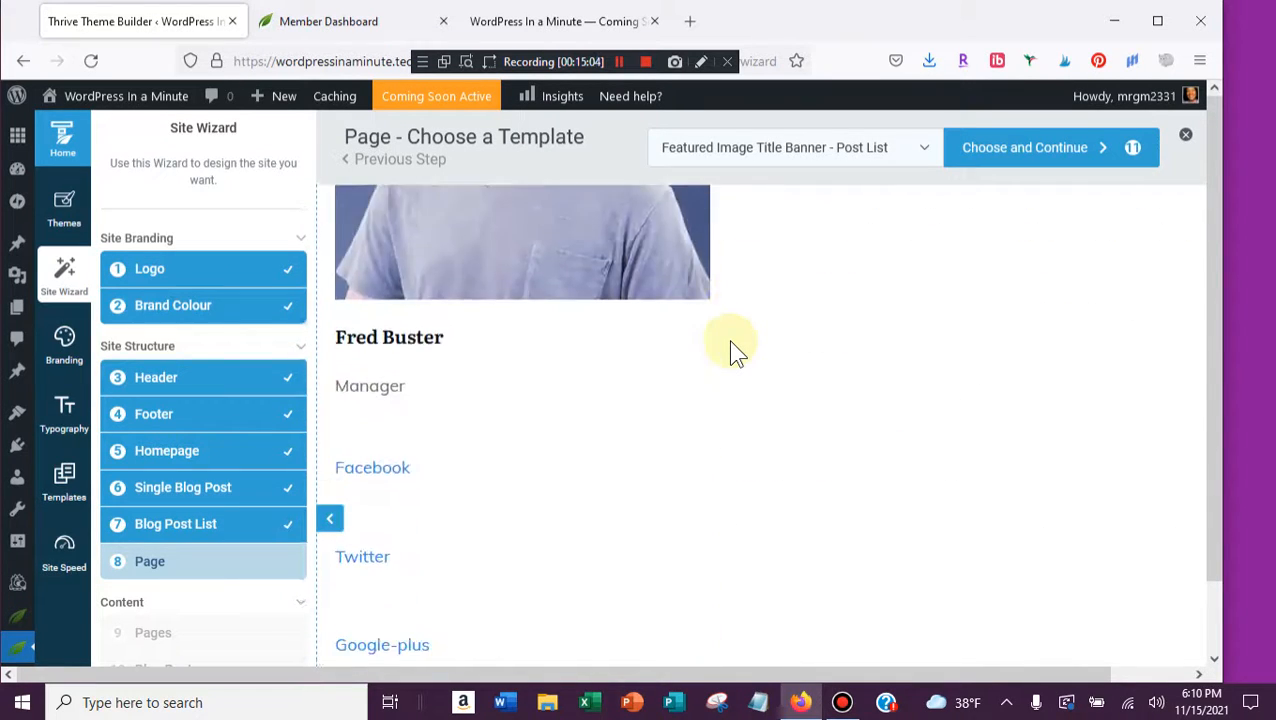
{"action": "scroll", "coordinate": [735, 350], "scroll_direction": "down", "scroll_amount": 10}
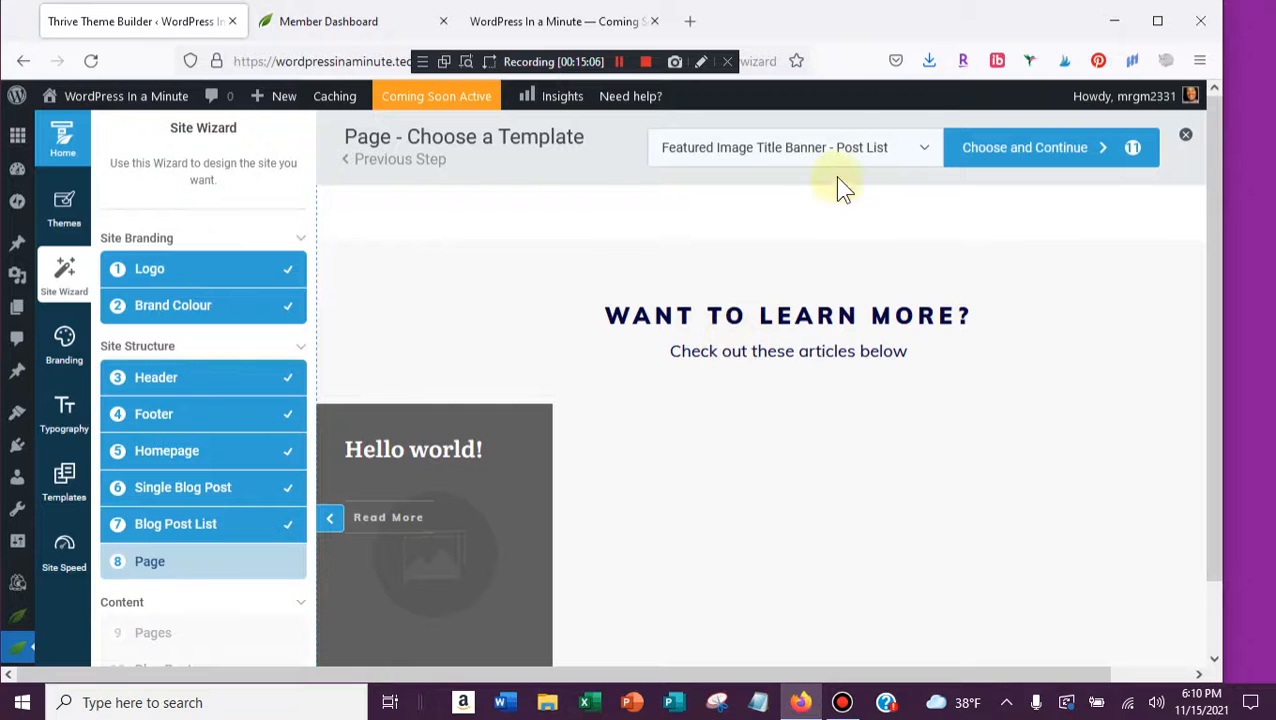
- Compare the remaining page templates and choose Default Page instead
{"action": "left_click", "coordinate": [826, 145]}
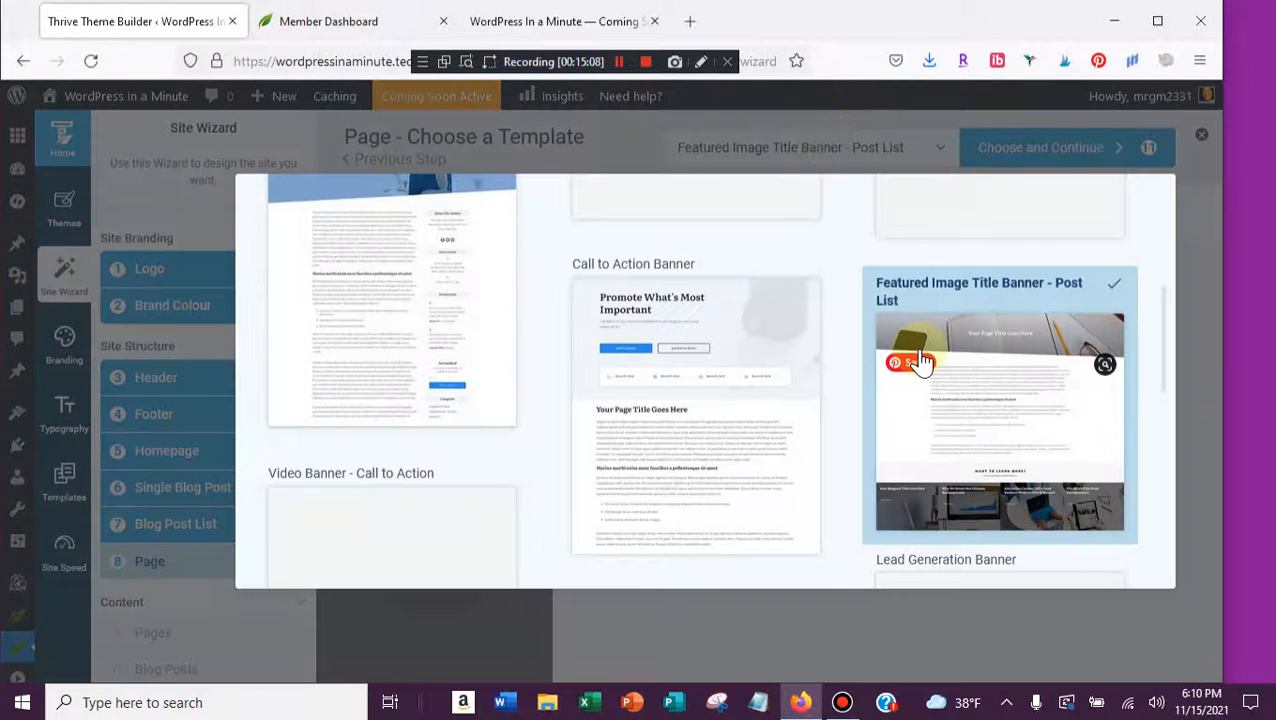
{"action": "scroll", "coordinate": [745, 408], "scroll_direction": "up", "scroll_amount": 1}
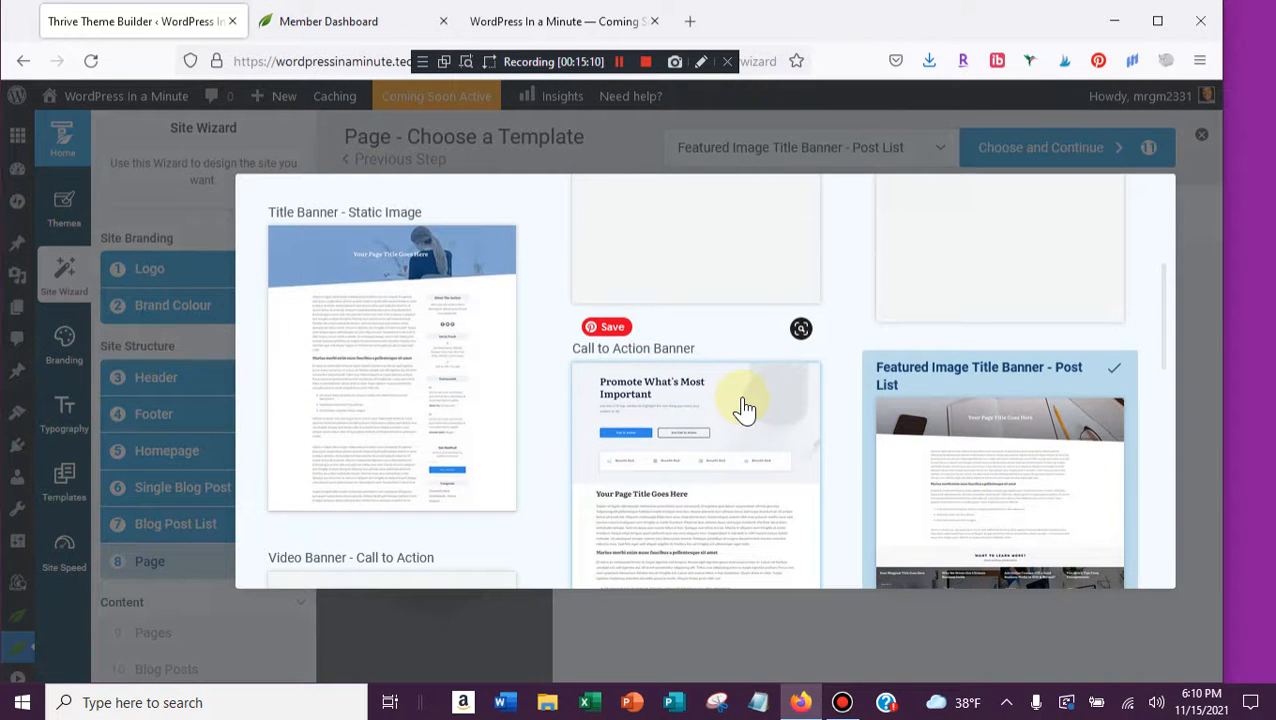
{"action": "scroll", "coordinate": [745, 408], "scroll_direction": "down", "scroll_amount": 5}
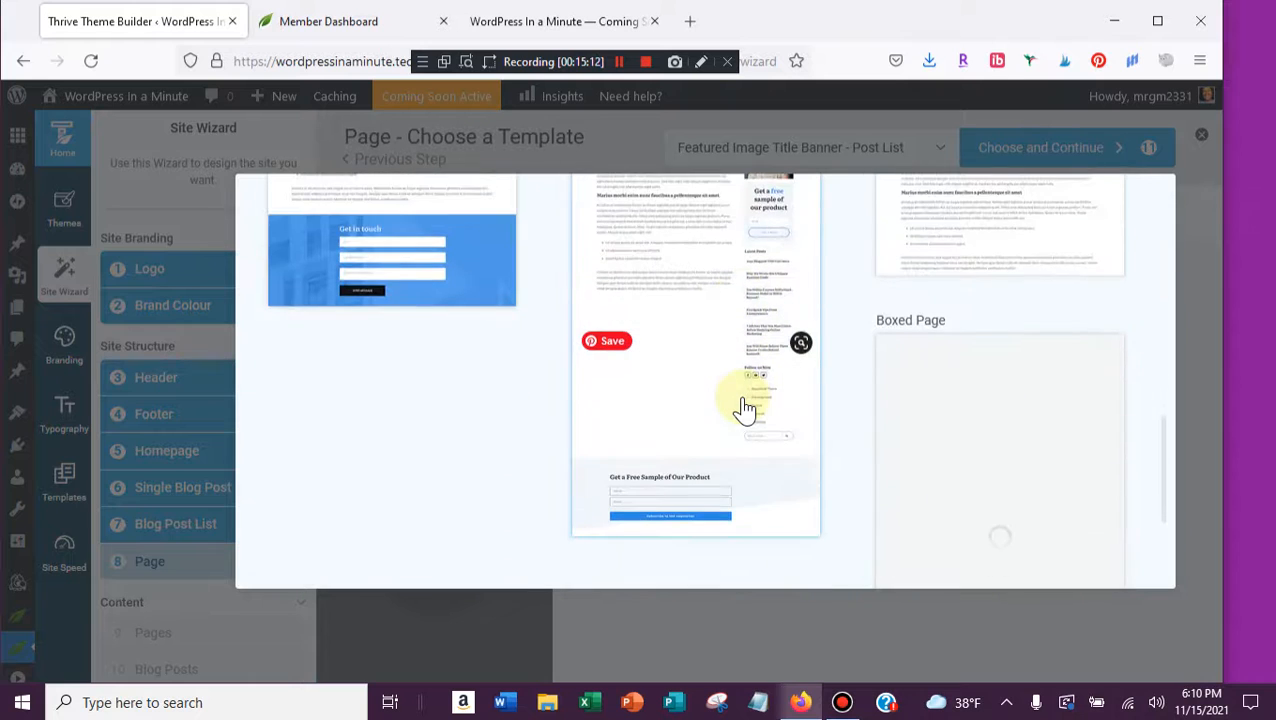
{"action": "scroll", "coordinate": [745, 408], "scroll_direction": "down", "scroll_amount": 2}
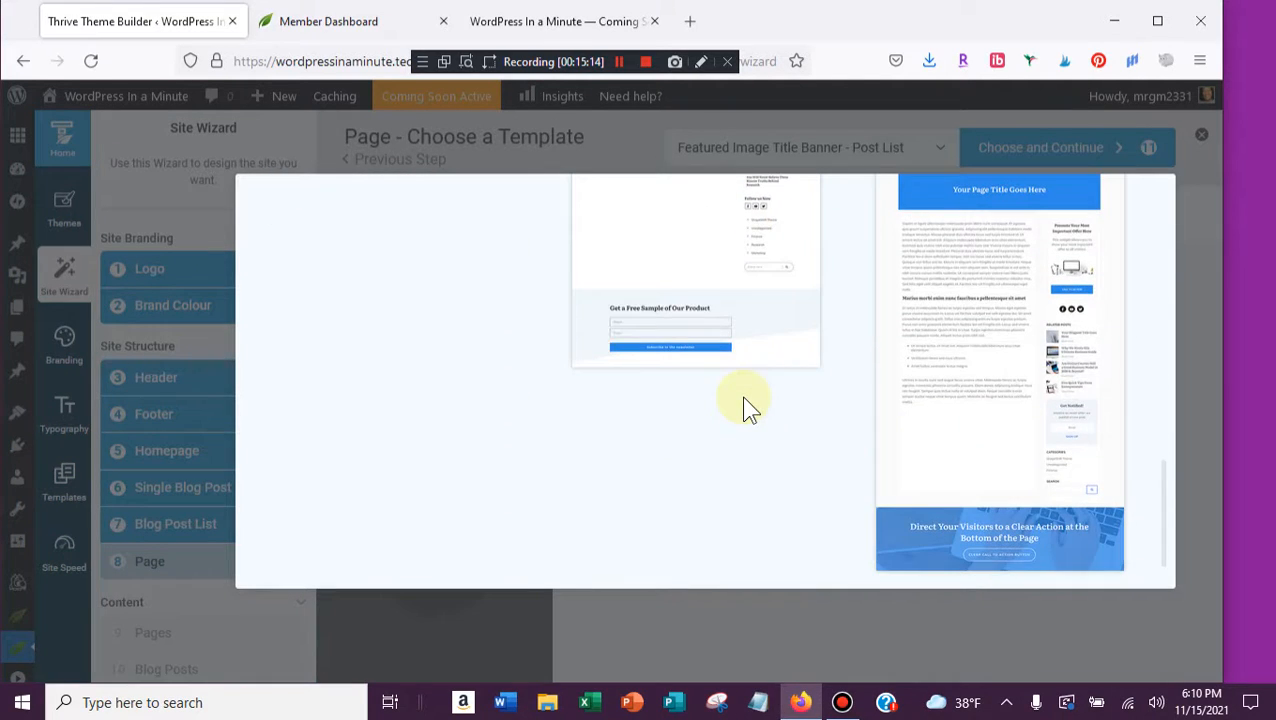
{"action": "scroll", "coordinate": [745, 408], "scroll_direction": "up", "scroll_amount": 4}
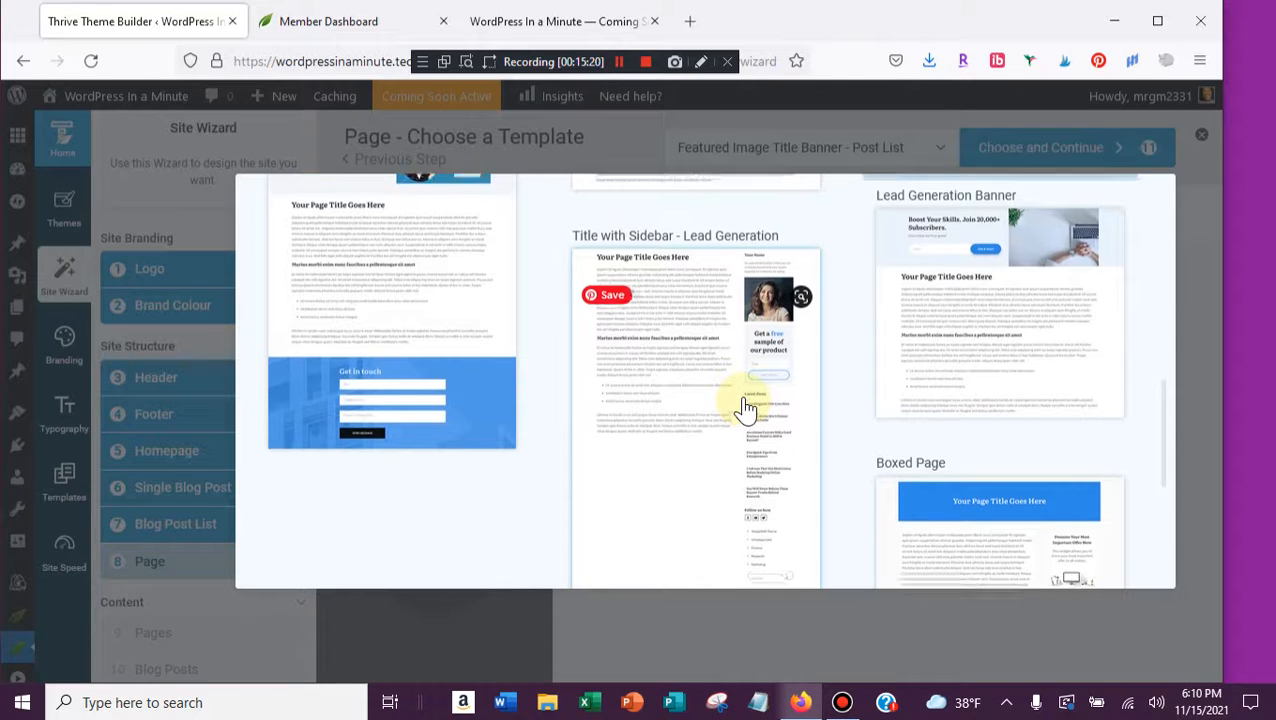
{"action": "scroll", "coordinate": [745, 408], "scroll_direction": "up", "scroll_amount": 4}
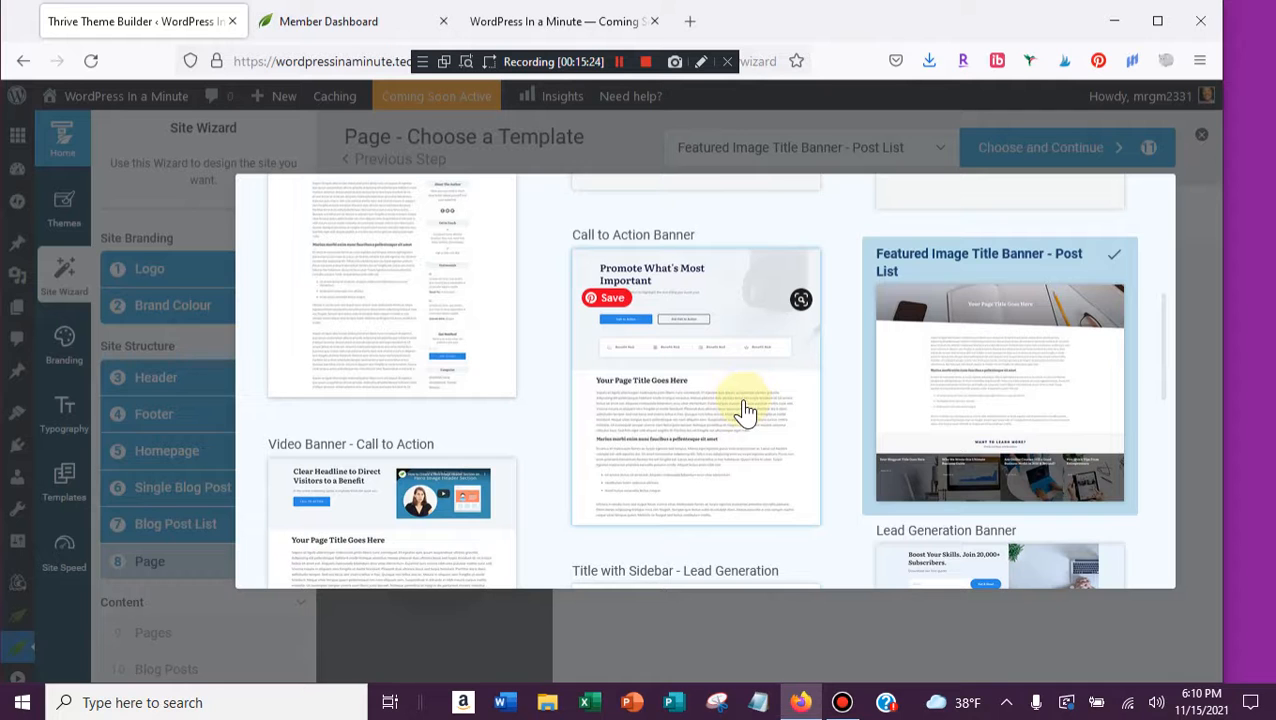
{"action": "scroll", "coordinate": [745, 408], "scroll_direction": "up", "scroll_amount": 3}
{"action": "scroll", "coordinate": [757, 424], "scroll_direction": "up", "scroll_amount": 1}
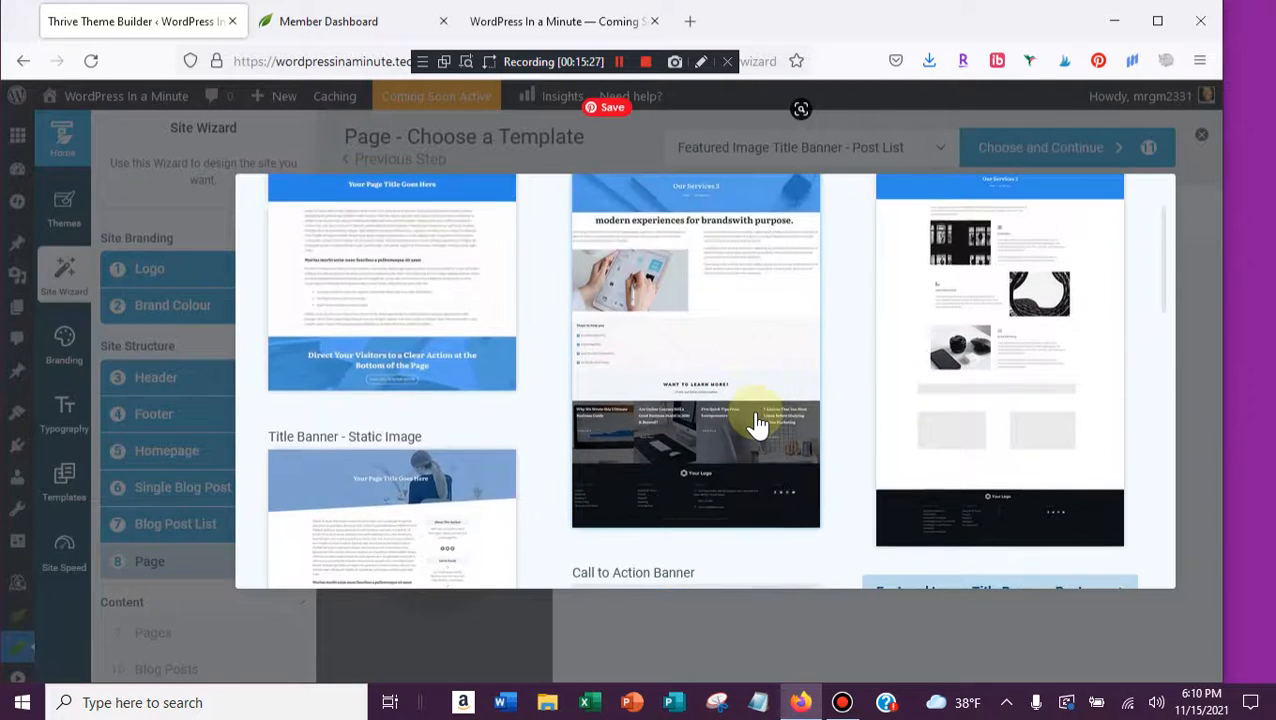
{"action": "scroll", "coordinate": [757, 424], "scroll_direction": "up", "scroll_amount": 1}
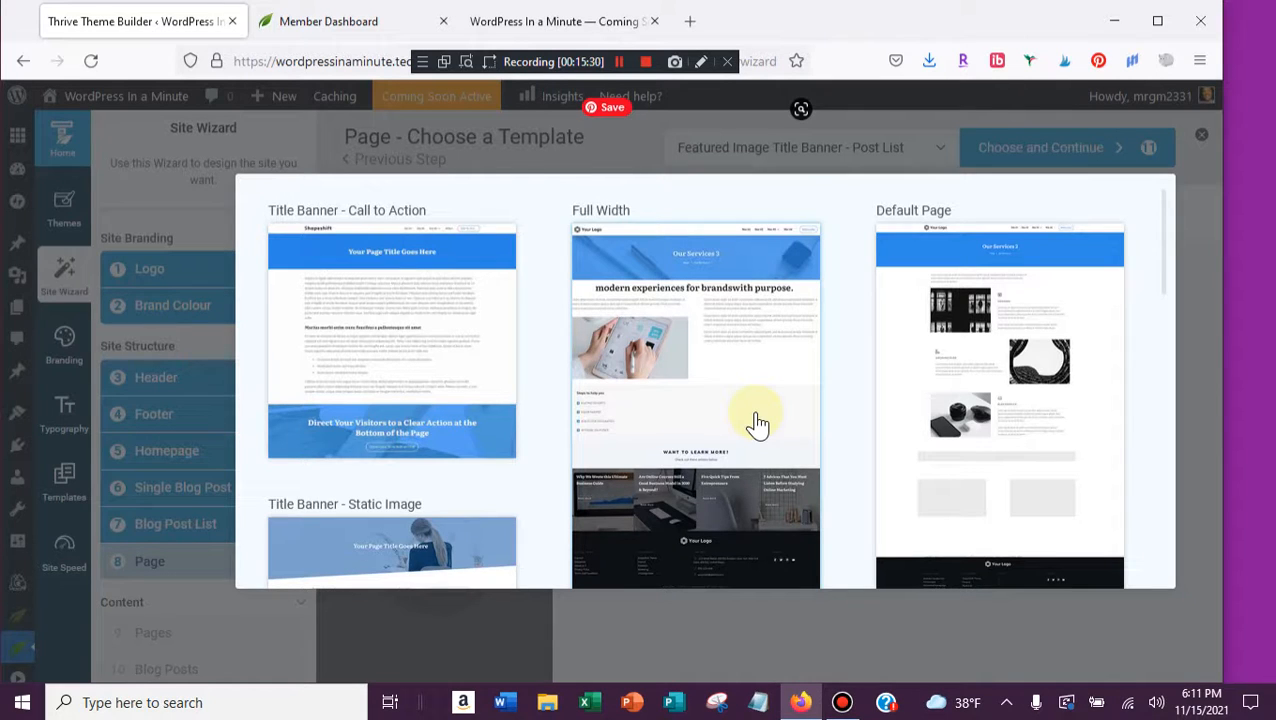
{"action": "left_click", "coordinate": [736, 537]}
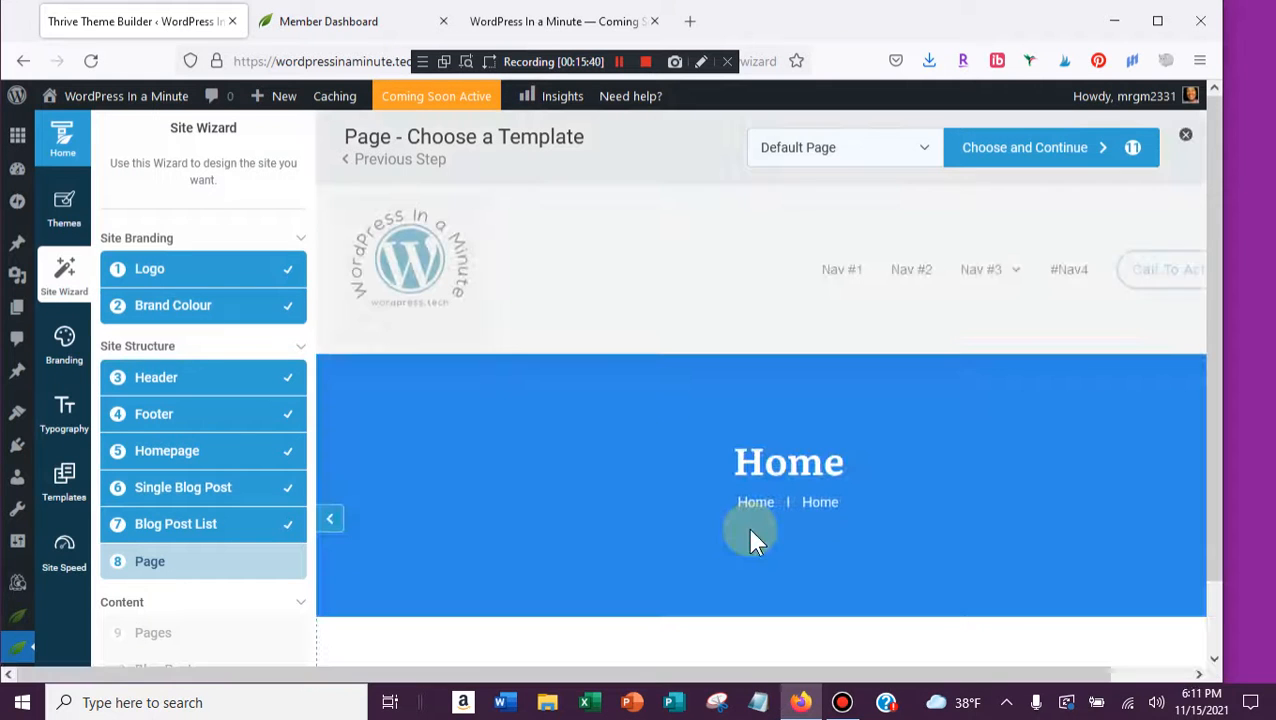
- Review the Default Page template preview from the title banner down to the client logos section
{"action": "scroll", "coordinate": [762, 547], "scroll_direction": "down", "scroll_amount": 5}
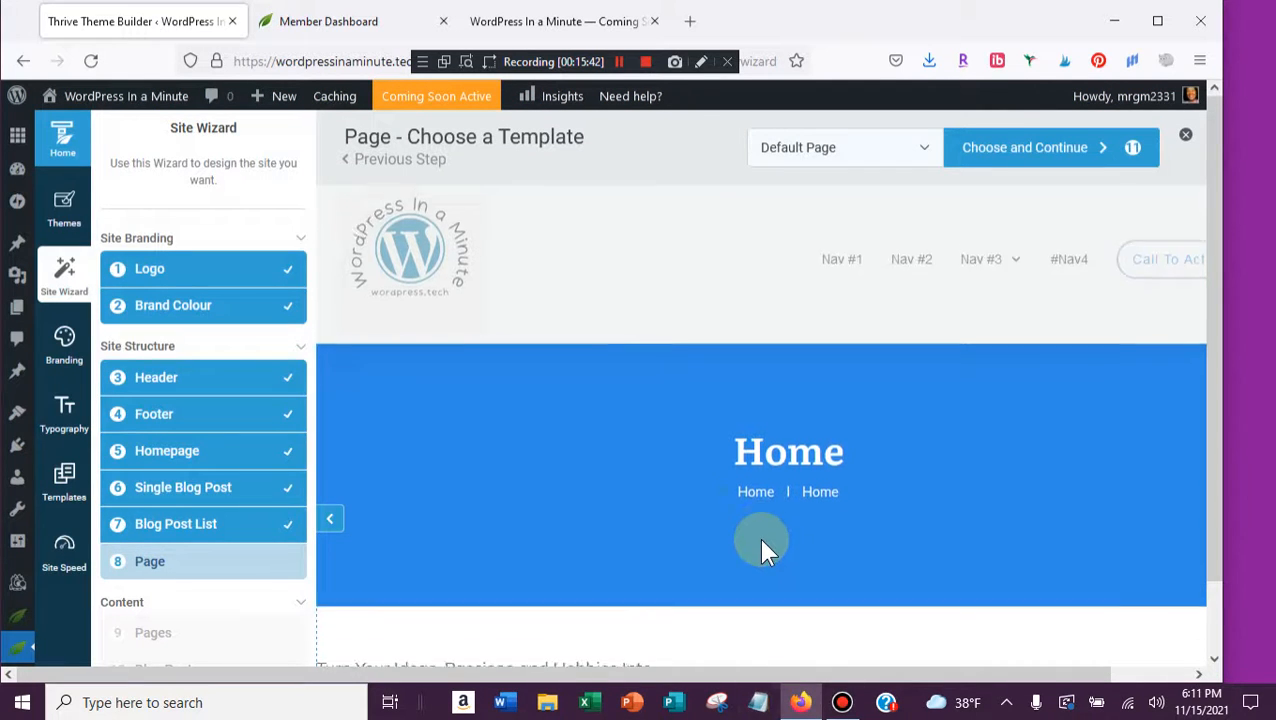
{"action": "scroll", "coordinate": [762, 547], "scroll_direction": "down", "scroll_amount": 5}
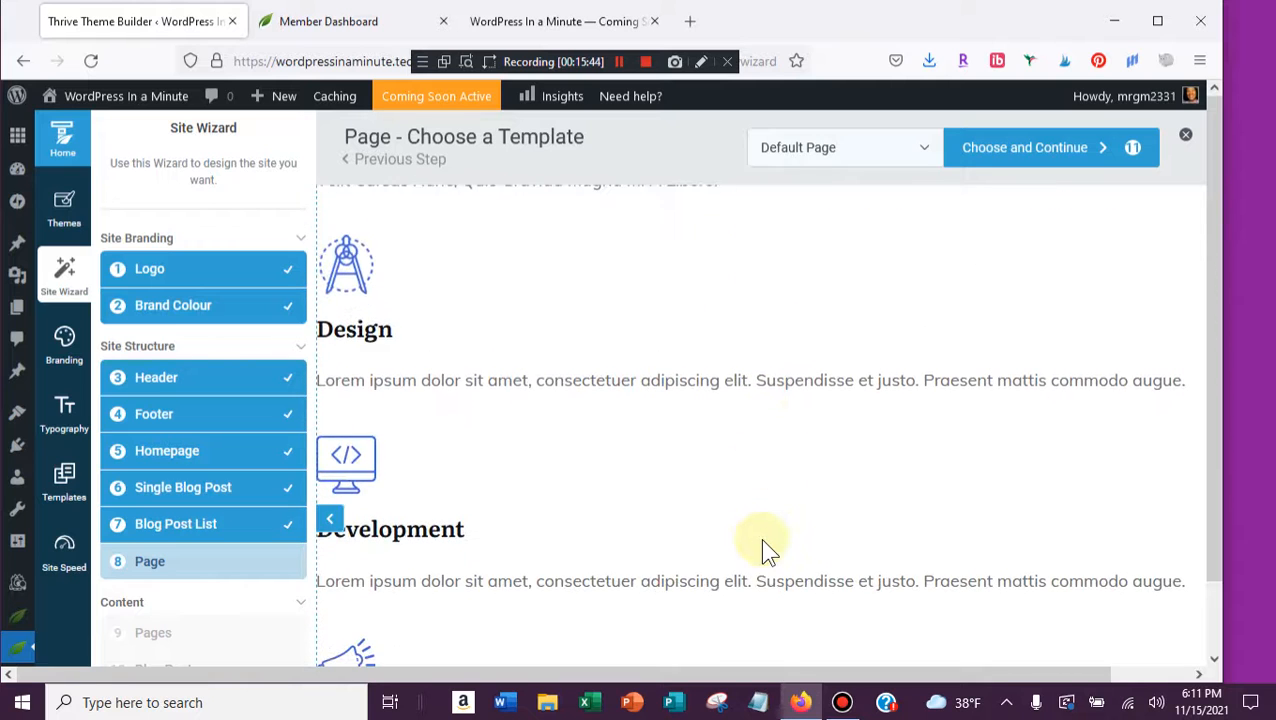
{"action": "scroll", "coordinate": [762, 545], "scroll_direction": "down", "scroll_amount": 10}
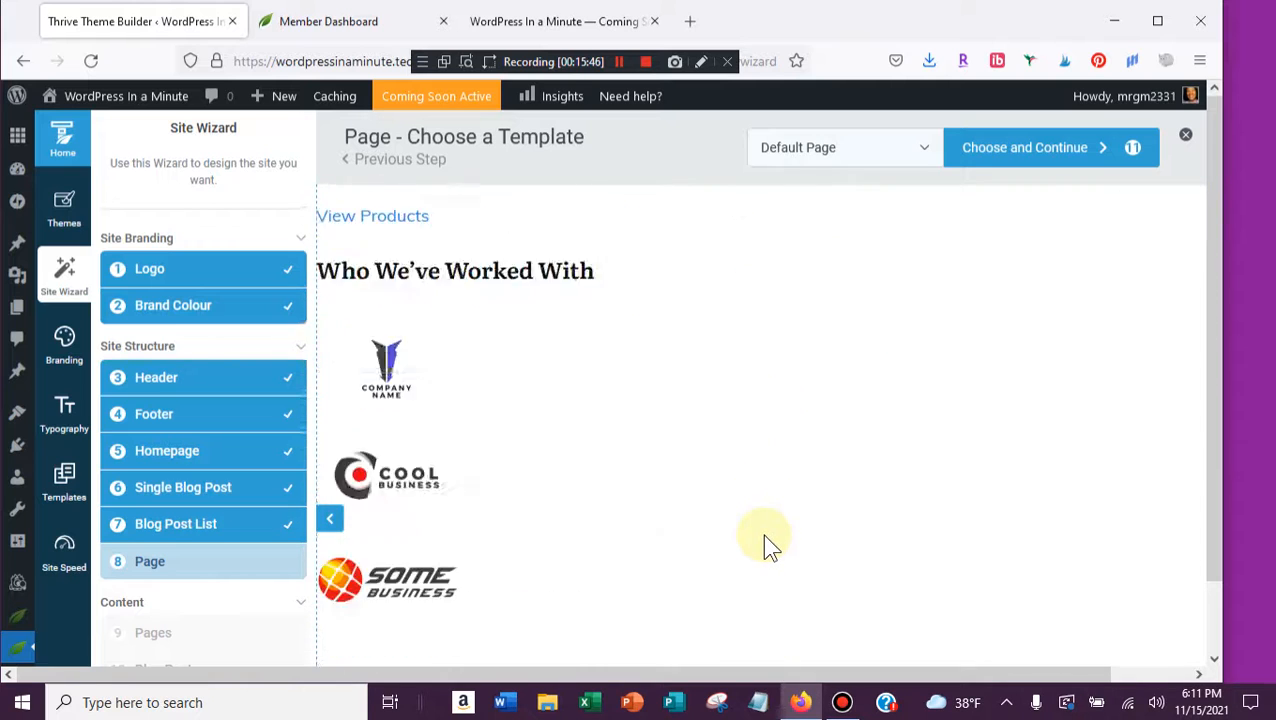
{"action": "scroll", "coordinate": [764, 536], "scroll_direction": "up", "scroll_amount": 20}
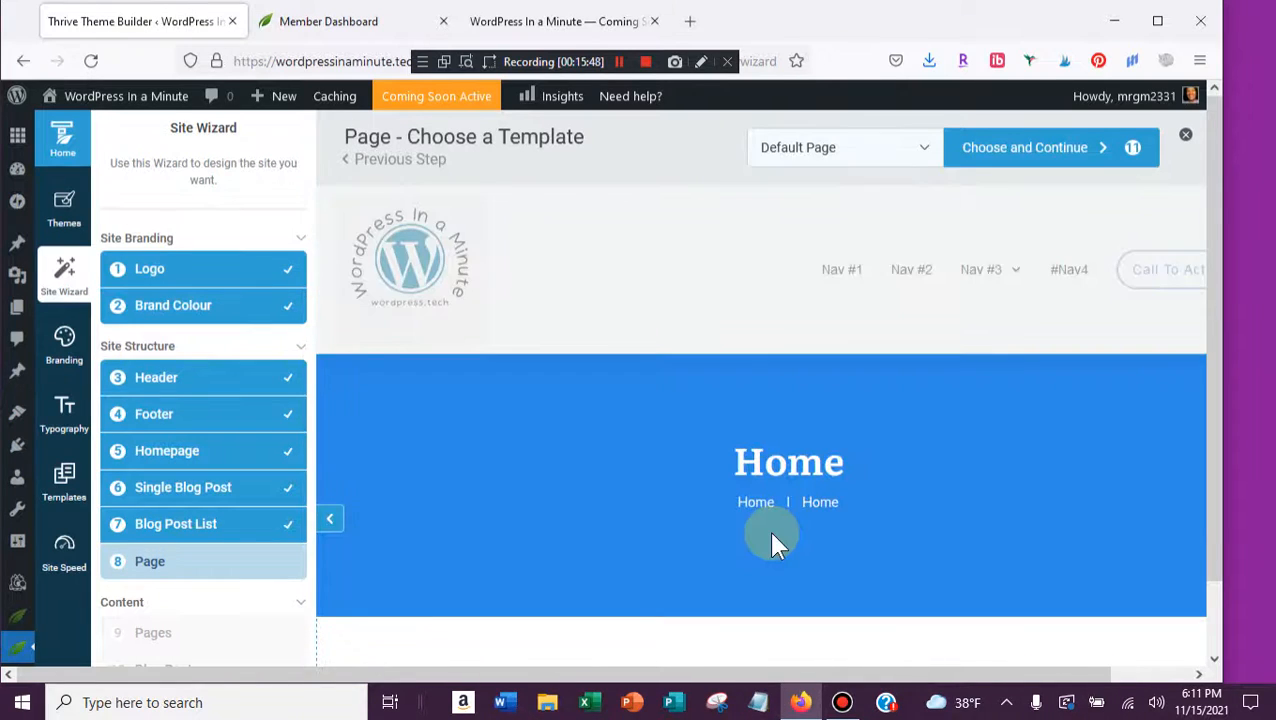
- Switch the page template to Featured Image Title Banner - Post List and continue to the menu choice
{"action": "left_click", "coordinate": [806, 150]}
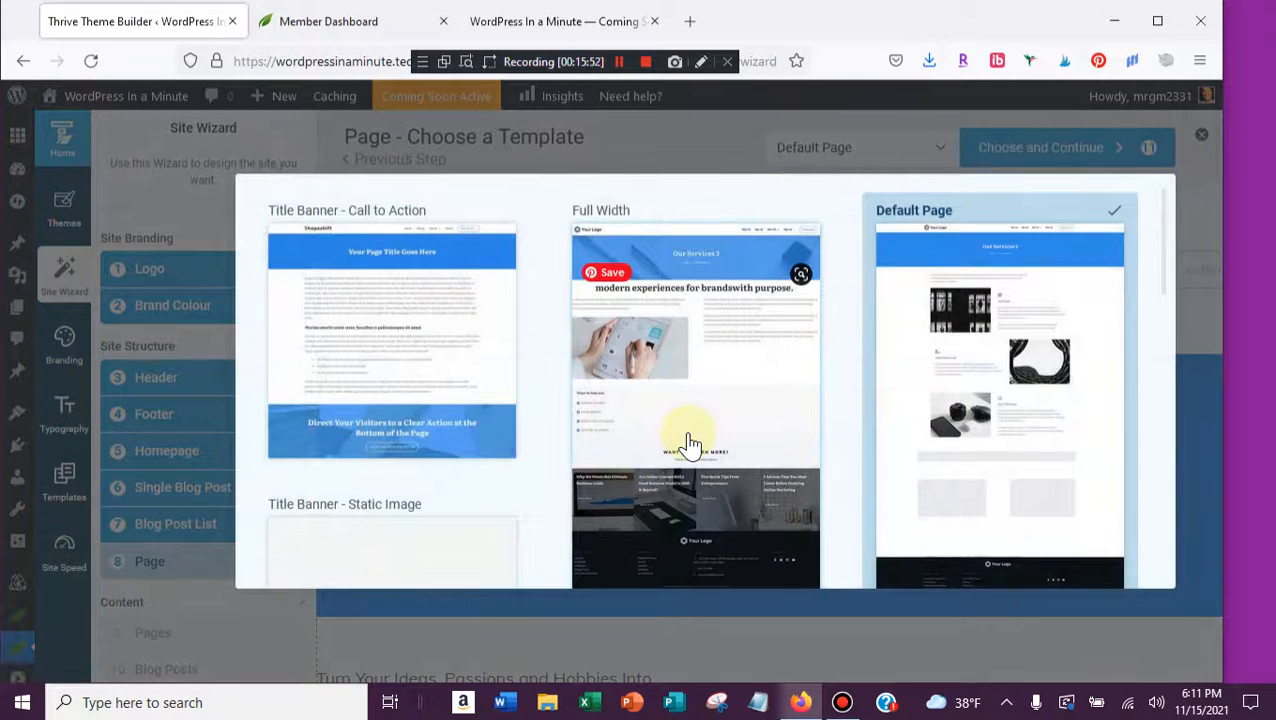
{"action": "scroll", "coordinate": [817, 364], "scroll_direction": "down", "scroll_amount": 5}
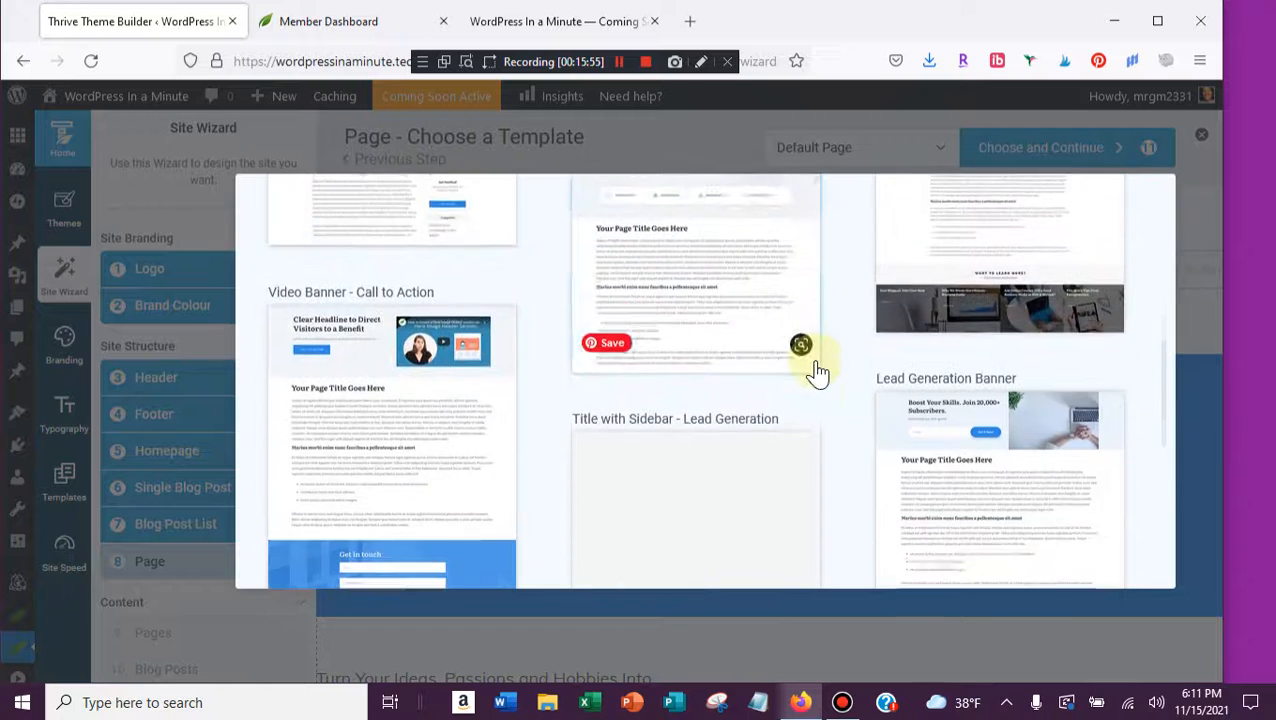
{"action": "scroll", "coordinate": [818, 372], "scroll_direction": "up", "scroll_amount": 3}
{"action": "left_click", "coordinate": [1065, 400]}
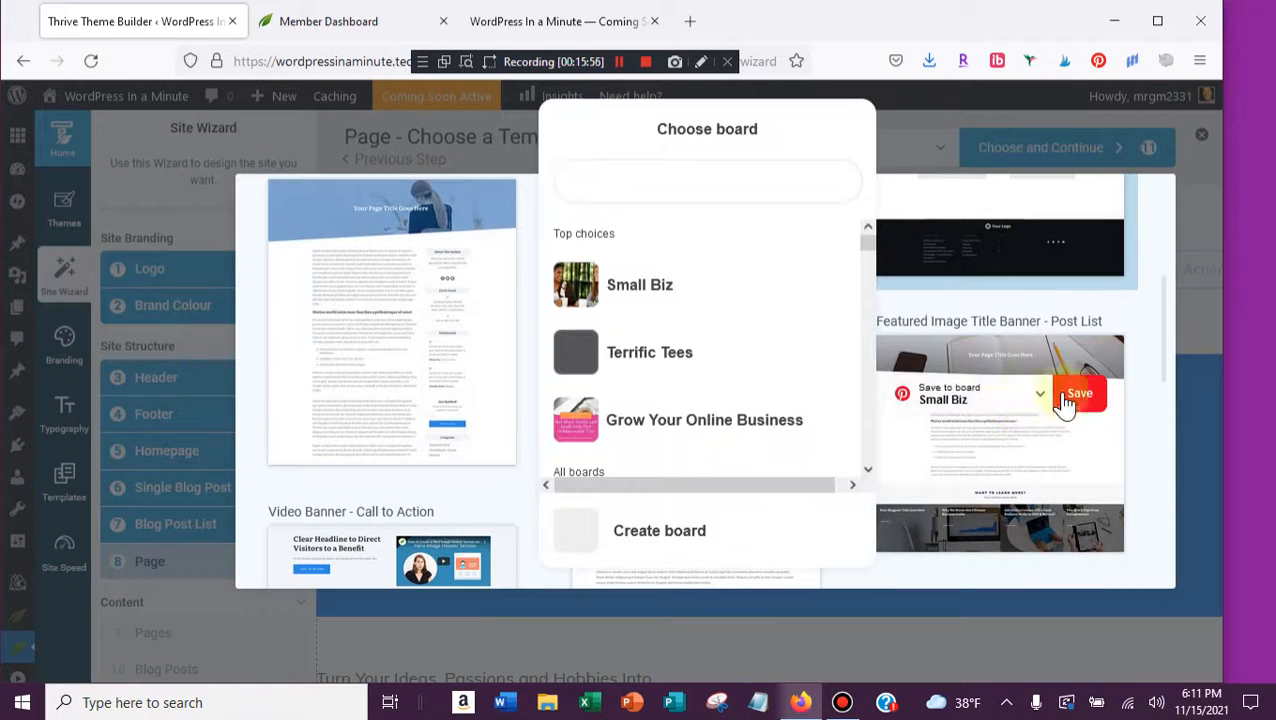
{"action": "left_click", "coordinate": [1005, 466]}
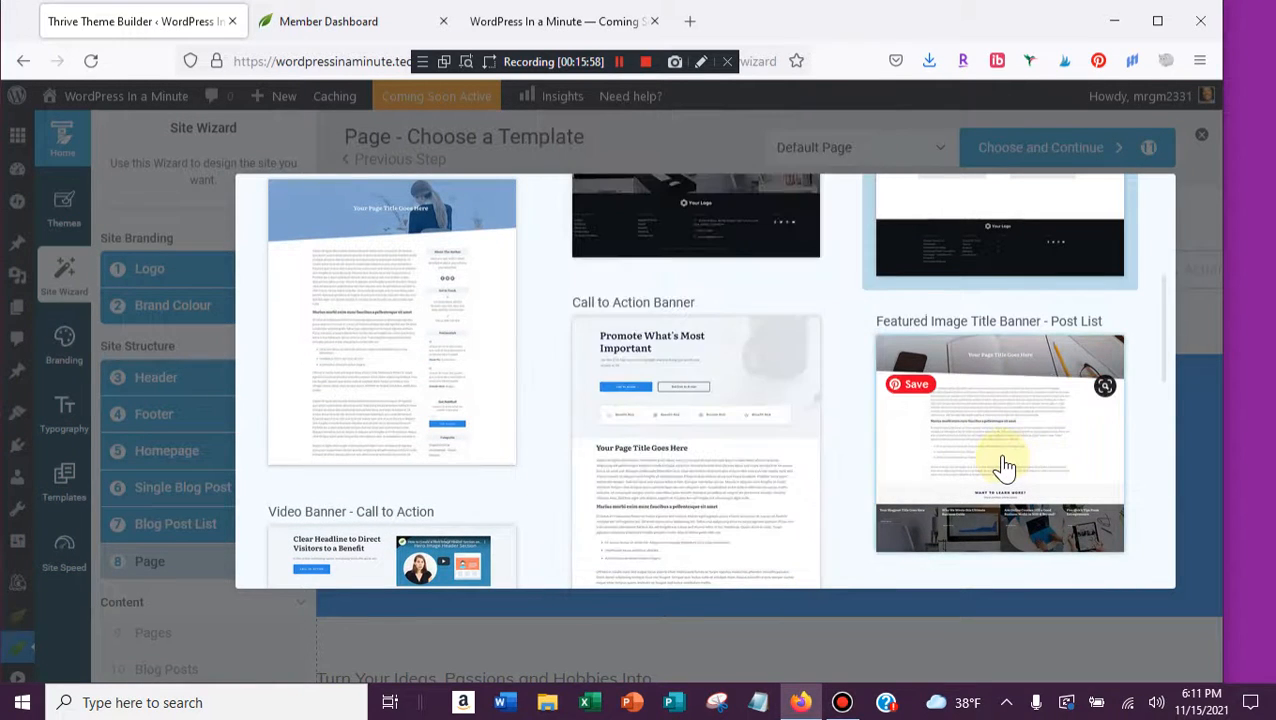
{"action": "left_click", "coordinate": [1003, 463]}
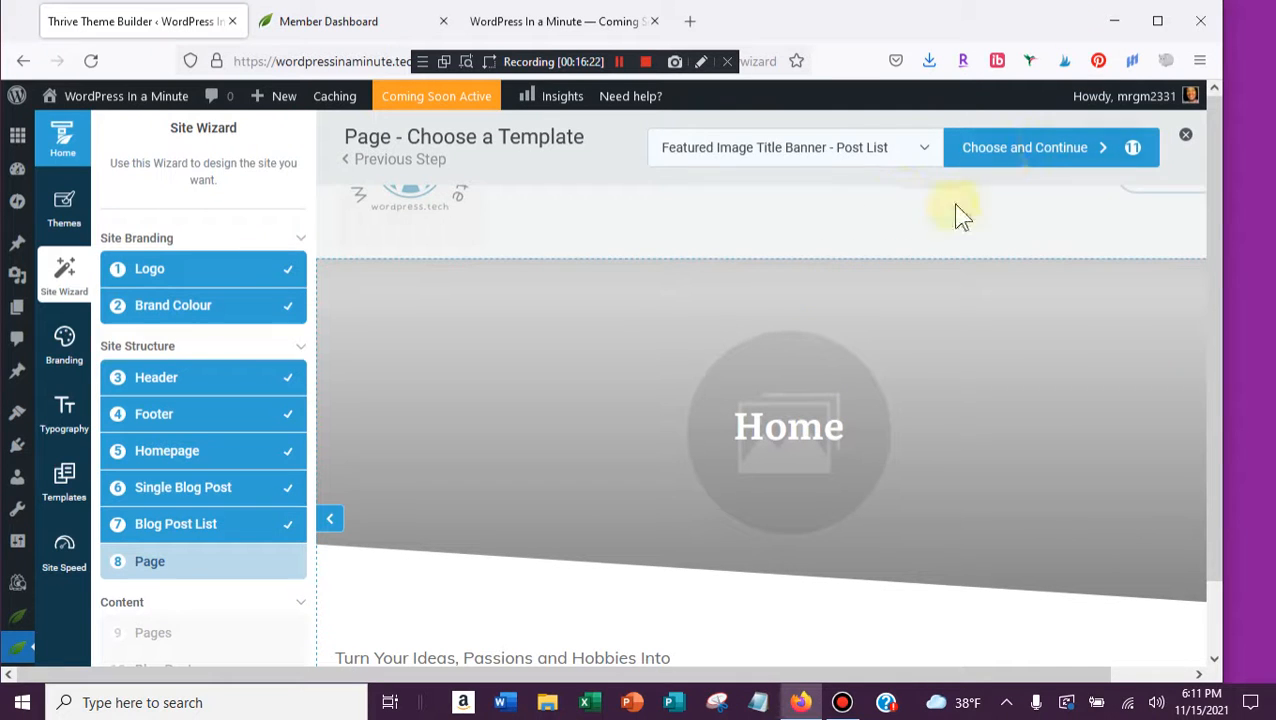
{"action": "left_click", "coordinate": [1035, 155]}
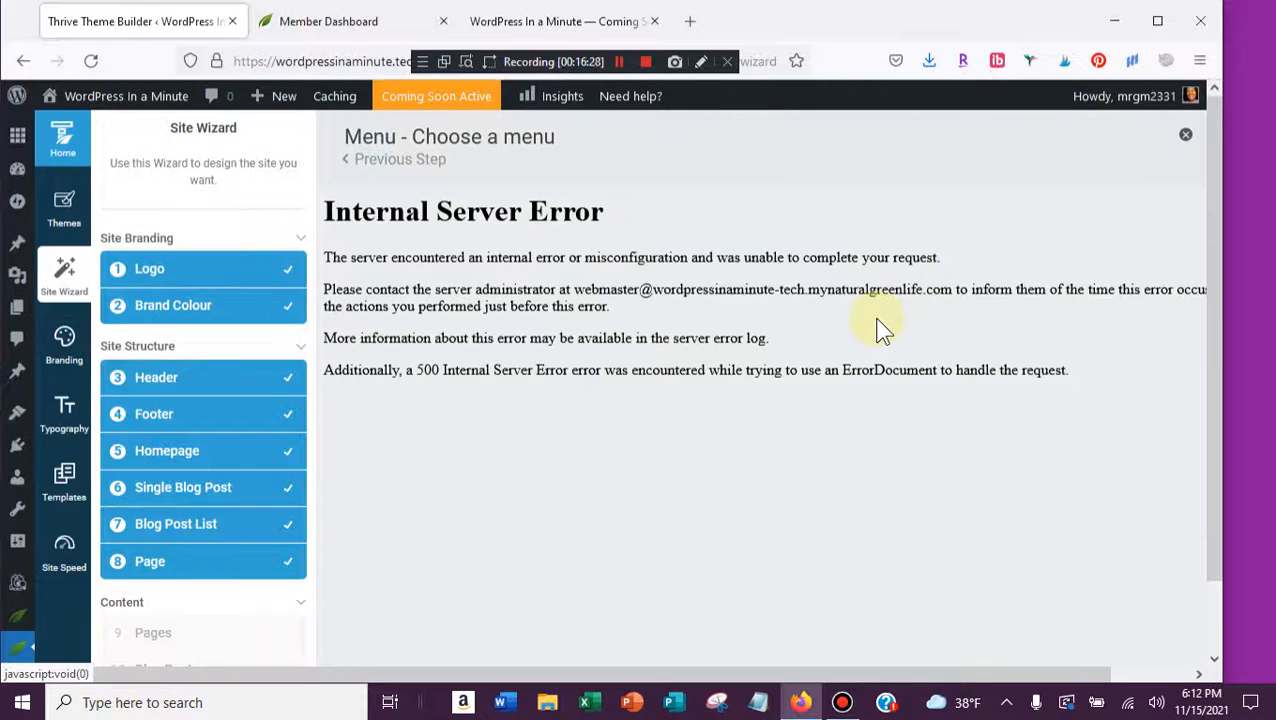
- Reload the wizard's menu page and complete the setup without choosing a menu
{"action": "left_click", "coordinate": [89, 60]}
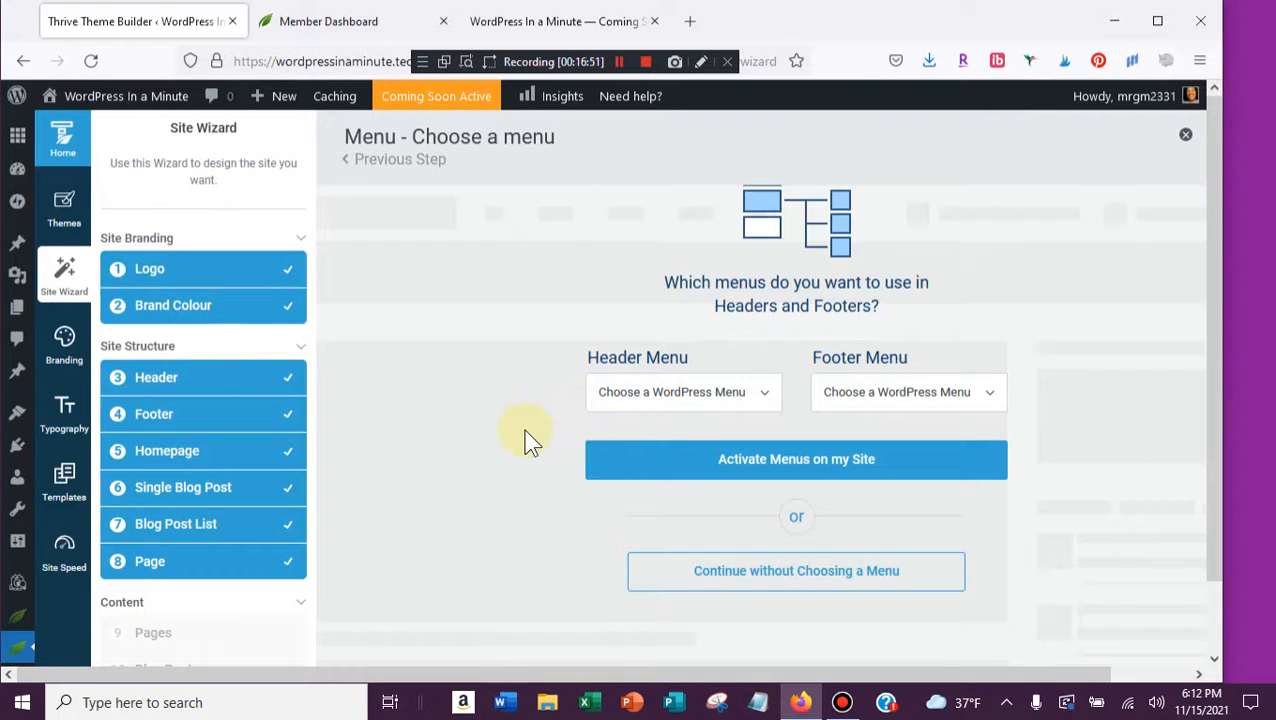
{"action": "scroll", "coordinate": [530, 440], "scroll_direction": "down", "scroll_amount": 1}
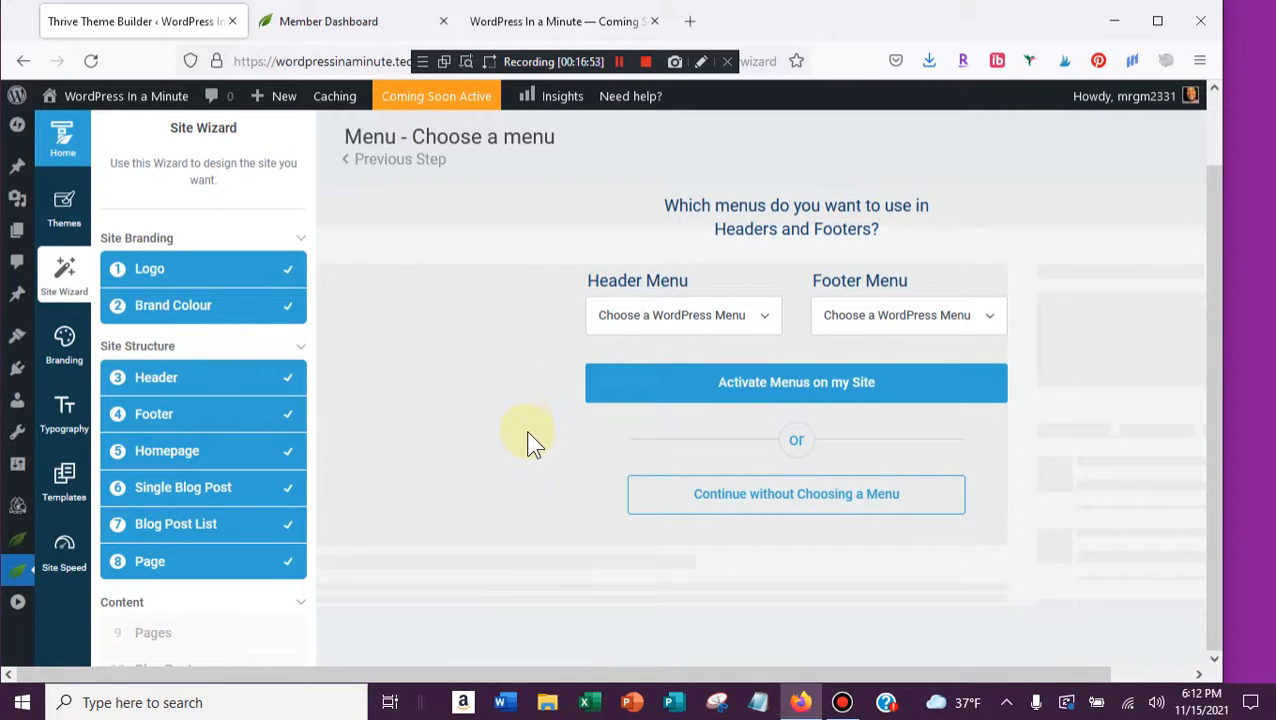
{"action": "left_click", "coordinate": [808, 497]}
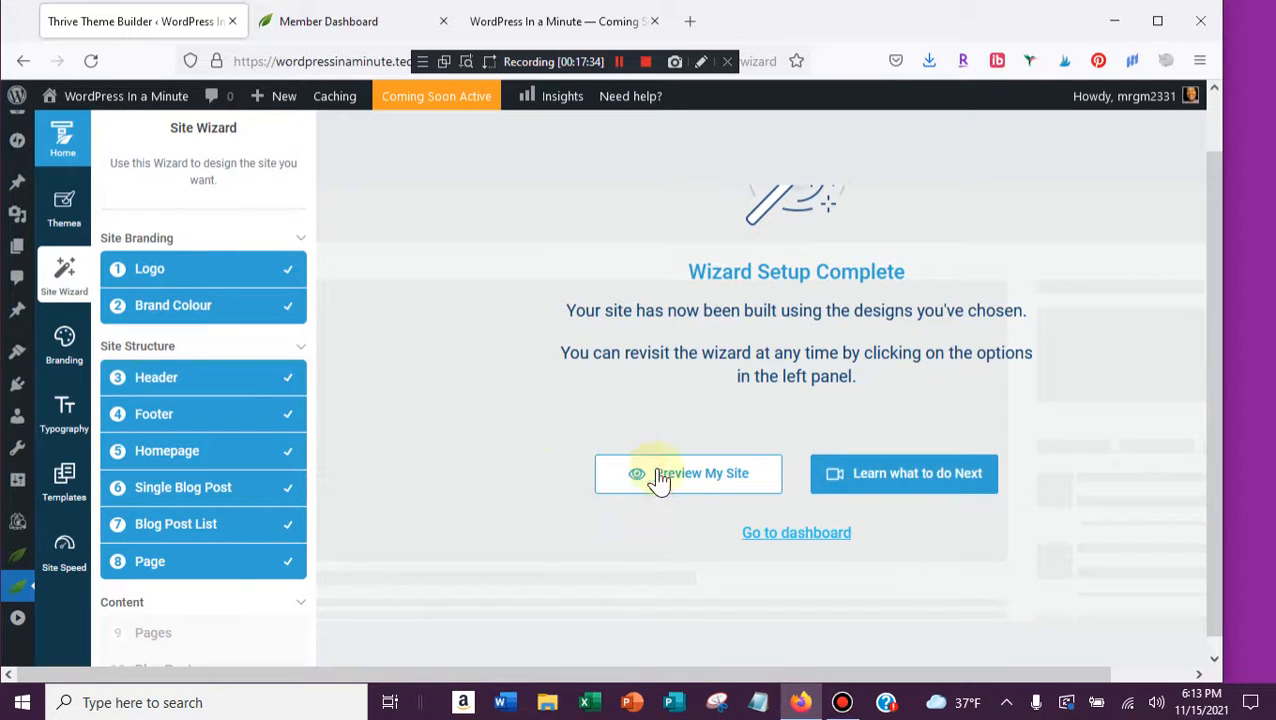
- Preview the built site and review its homepage from the hero banner through services, testimonials and pricing to the footer
{"action": "left_click", "coordinate": [706, 478]}
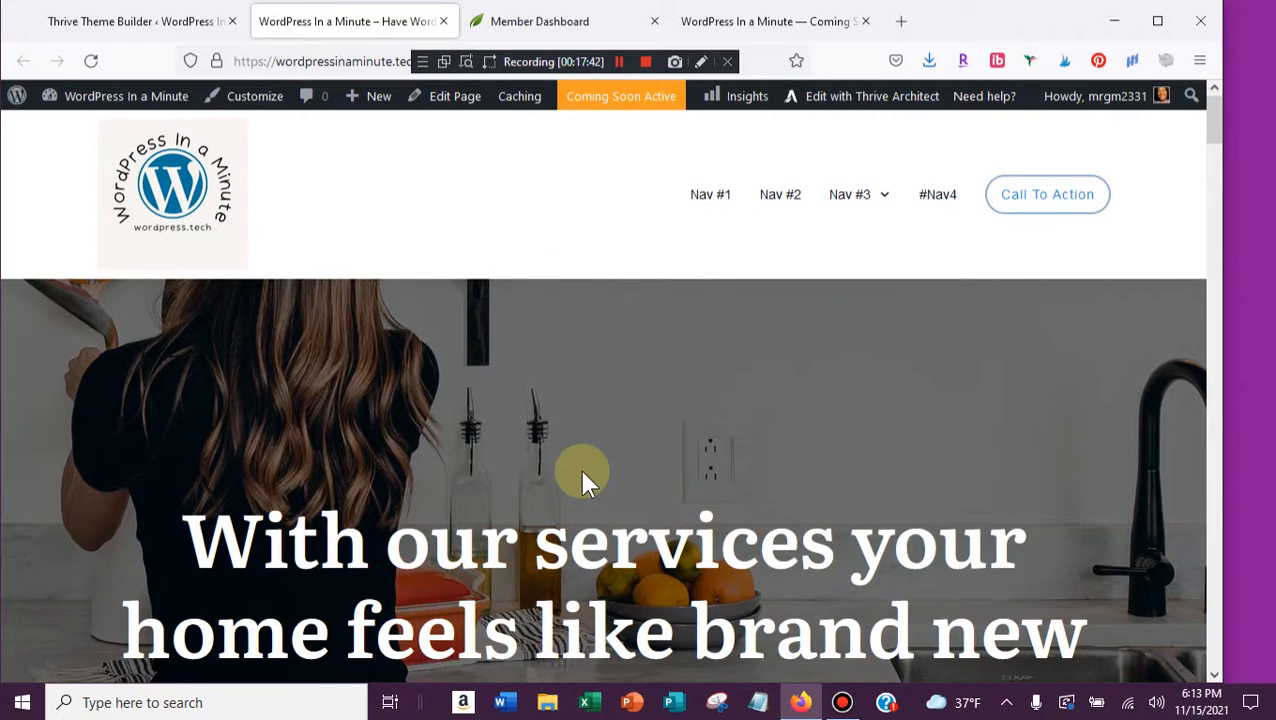
{"action": "scroll", "coordinate": [580, 470], "scroll_direction": "down", "scroll_amount": 5}
{"action": "scroll", "coordinate": [585, 480], "scroll_direction": "down", "scroll_amount": 8}
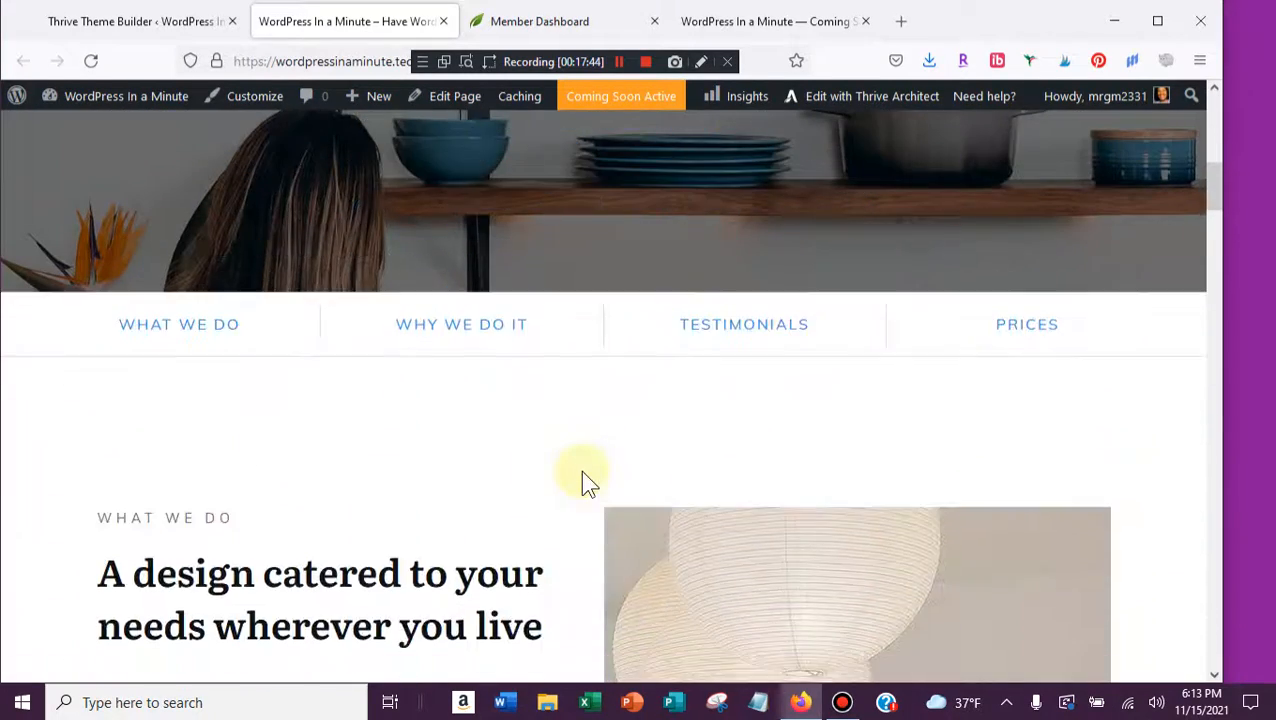
{"action": "scroll", "coordinate": [585, 480], "scroll_direction": "down", "scroll_amount": 11}
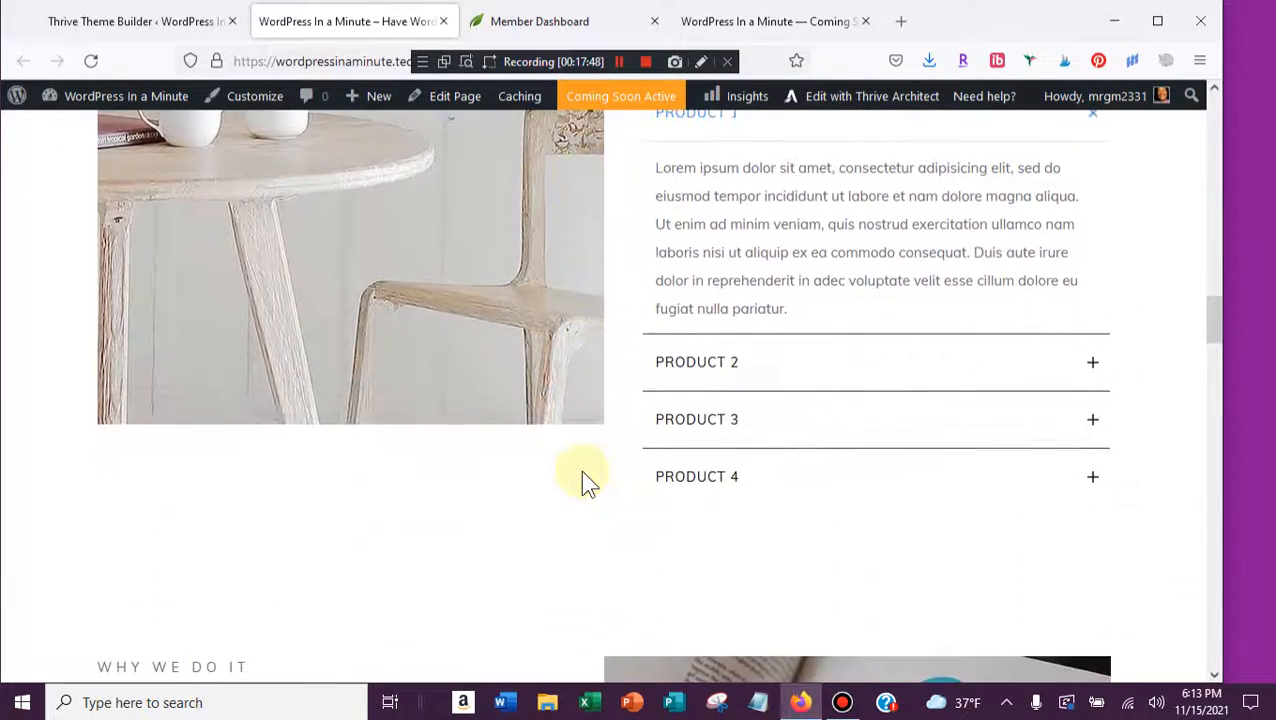
{"action": "scroll", "coordinate": [584, 478], "scroll_direction": "down", "scroll_amount": 8}
{"action": "scroll", "coordinate": [585, 480], "scroll_direction": "down", "scroll_amount": 10}
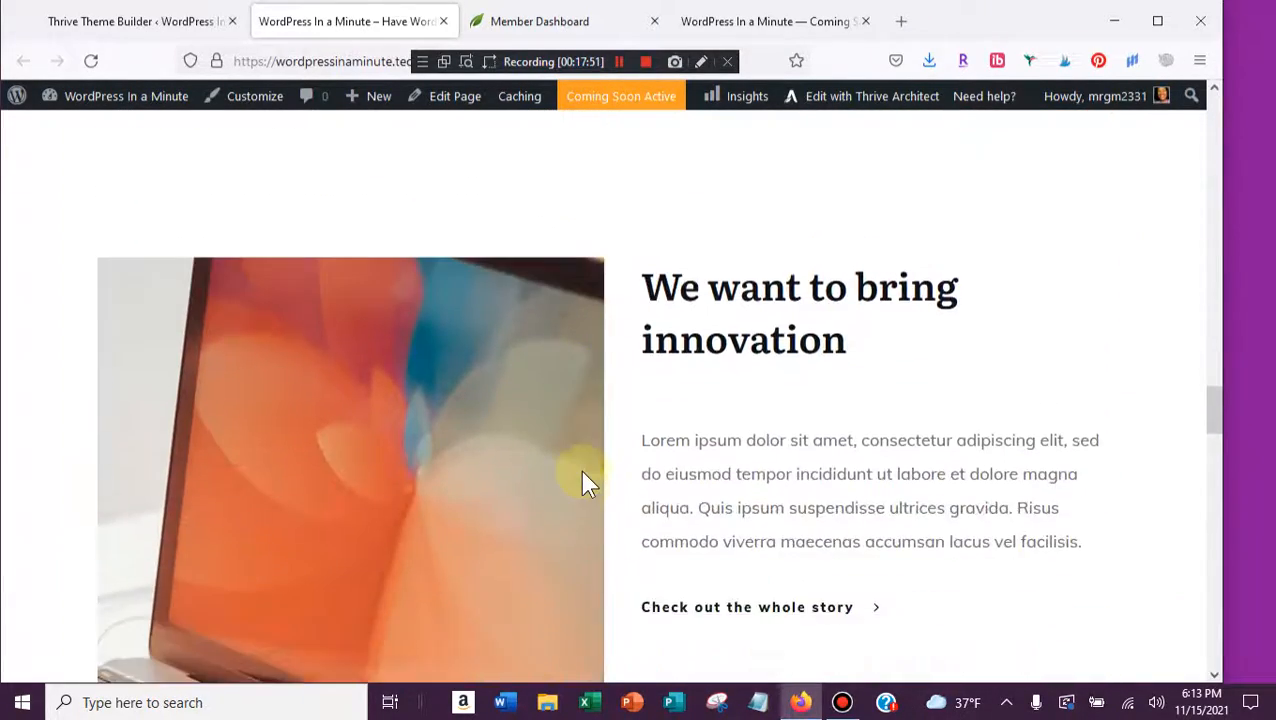
{"action": "scroll", "coordinate": [580, 470], "scroll_direction": "down", "scroll_amount": 6}
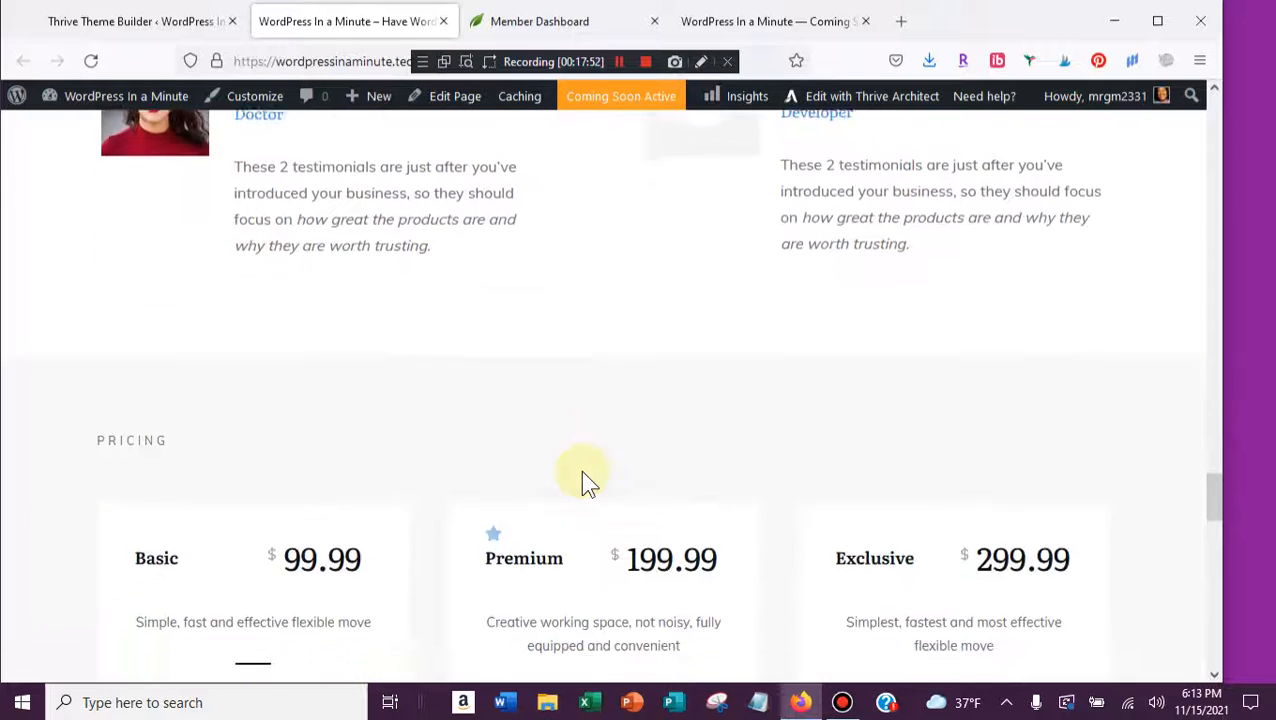
{"action": "scroll", "coordinate": [581, 472], "scroll_direction": "down", "scroll_amount": 10}
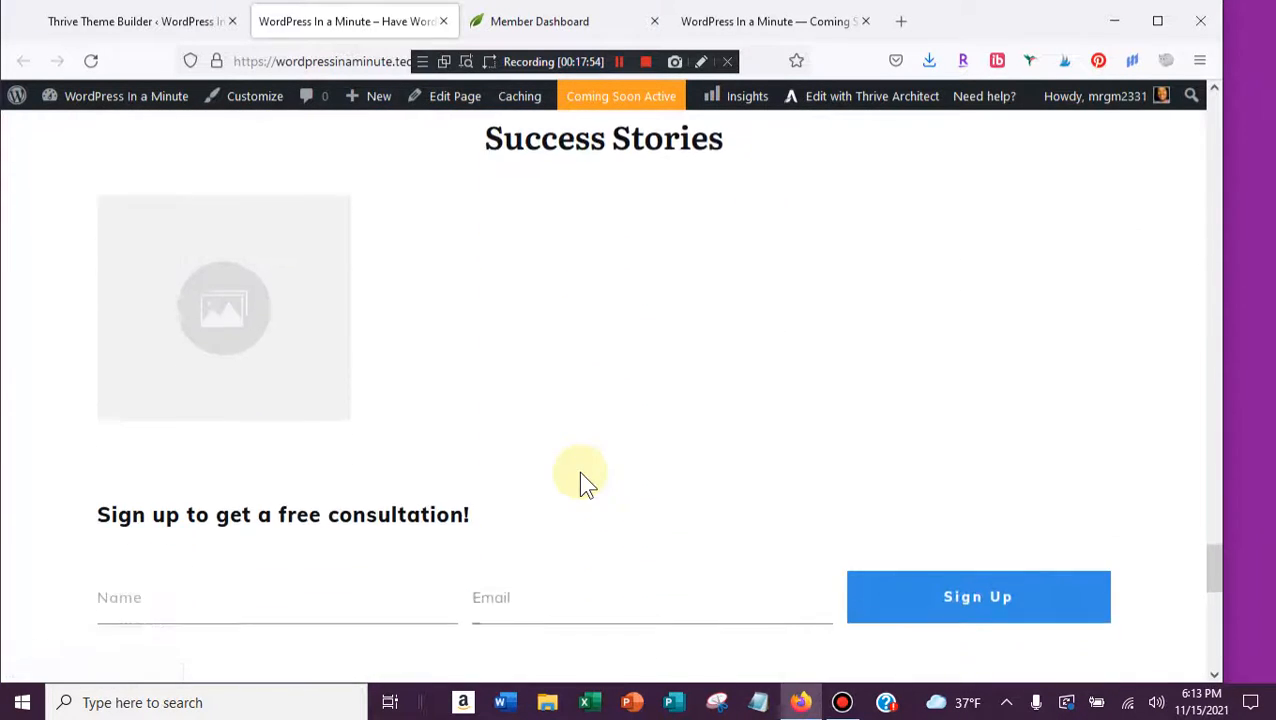
{"action": "scroll", "coordinate": [584, 481], "scroll_direction": "down", "scroll_amount": 3}
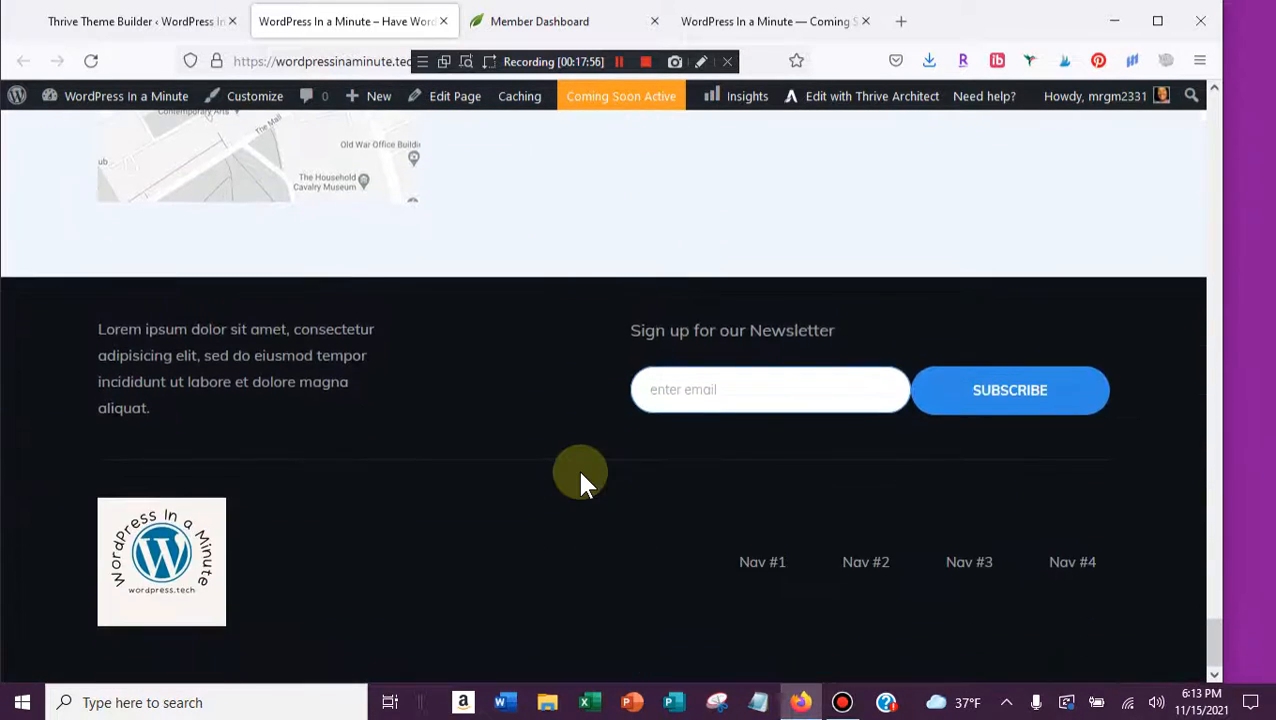
- Examine the homepage footer with its logo, and compare it with the logo in the header
{"action": "scroll", "coordinate": [578, 471], "scroll_direction": "up", "scroll_amount": 9}
{"action": "scroll", "coordinate": [578, 471], "scroll_direction": "down", "scroll_amount": 9}
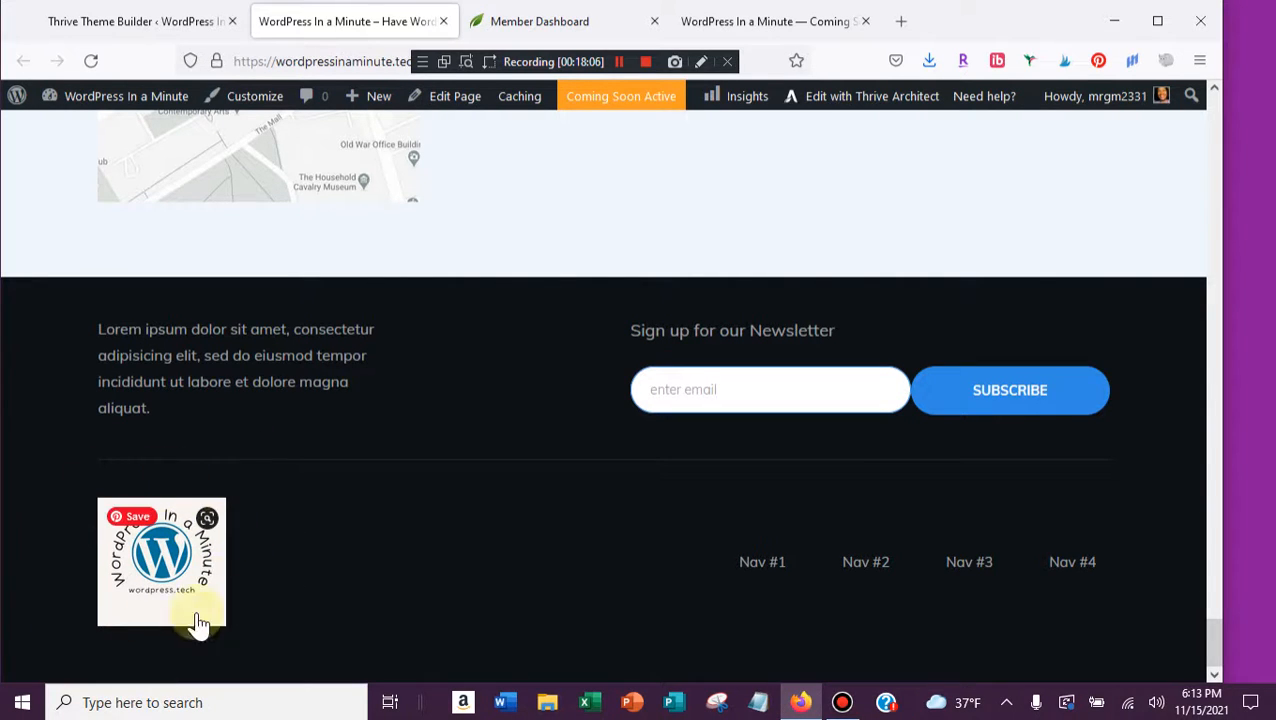
{"action": "scroll", "coordinate": [190, 585], "scroll_direction": "up", "scroll_amount": 1}
{"action": "scroll", "coordinate": [337, 596], "scroll_direction": "down", "scroll_amount": 1}
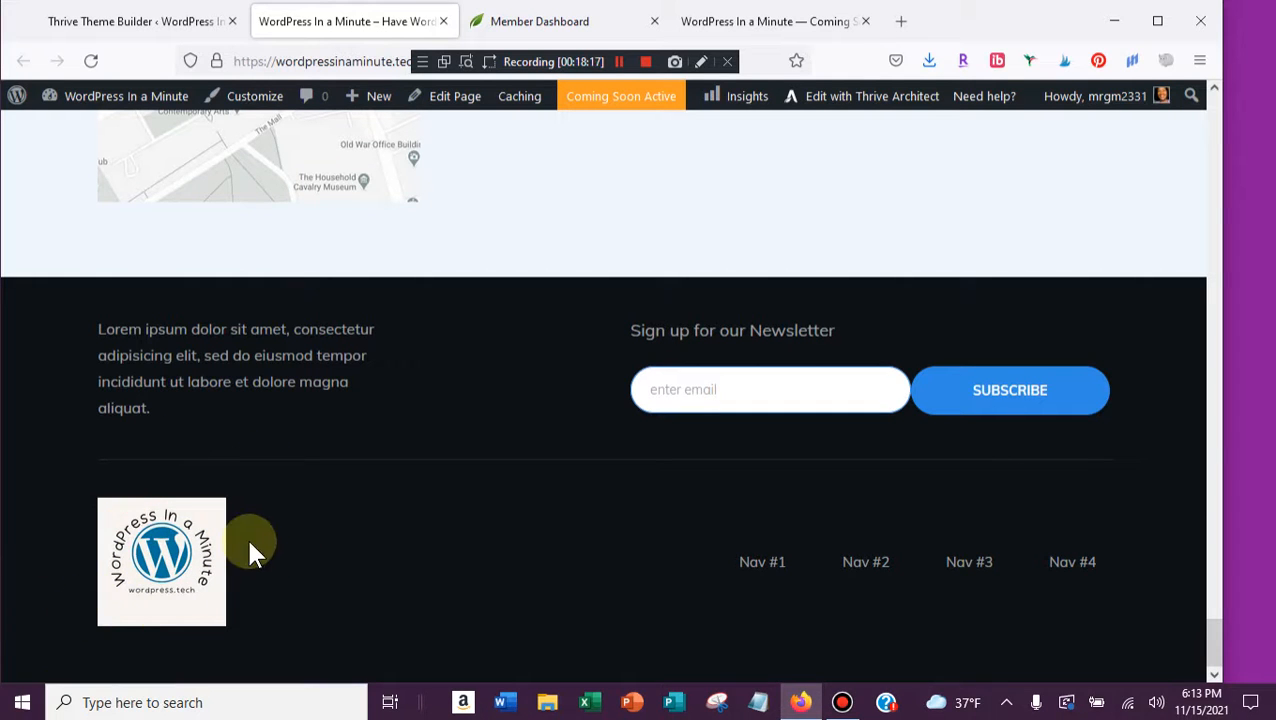
{"action": "scroll", "coordinate": [416, 490], "scroll_direction": "up", "scroll_amount": 3}
{"action": "scroll", "coordinate": [418, 497], "scroll_direction": "up", "scroll_amount": 20}
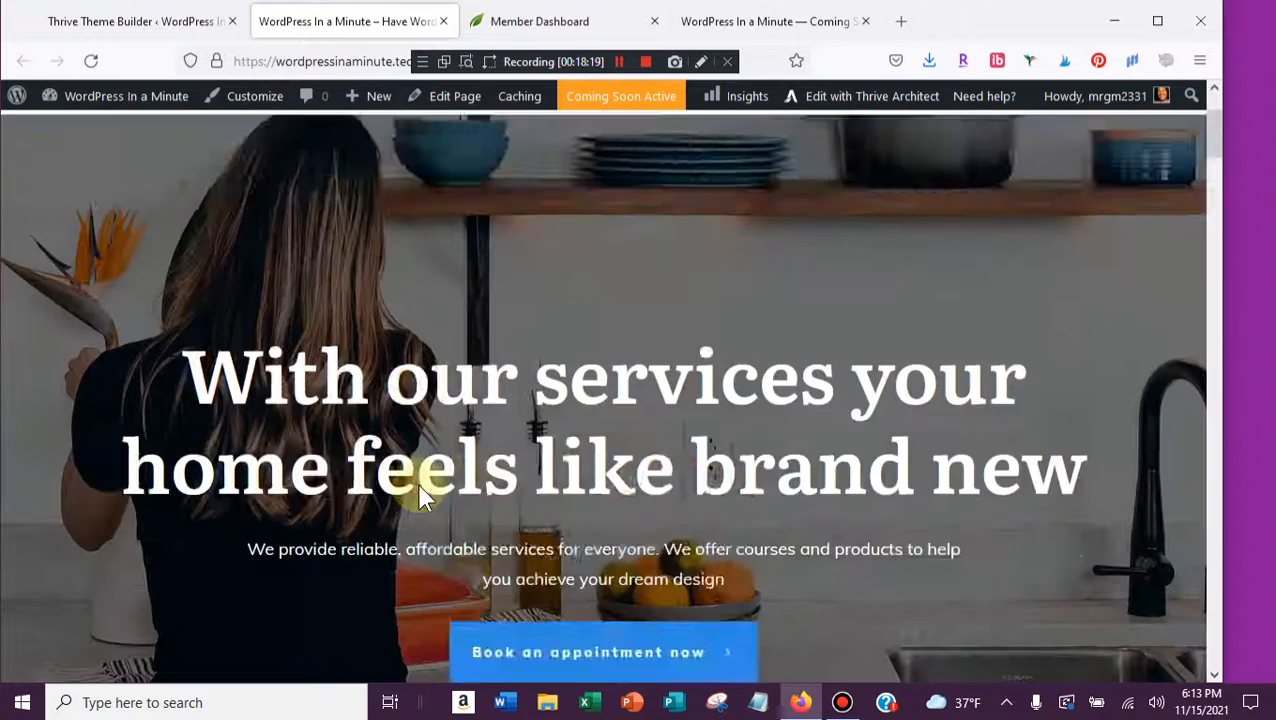
{"action": "scroll", "coordinate": [418, 497], "scroll_direction": "up", "scroll_amount": 2}
{"action": "mouse_move", "coordinate": [285, 165]}
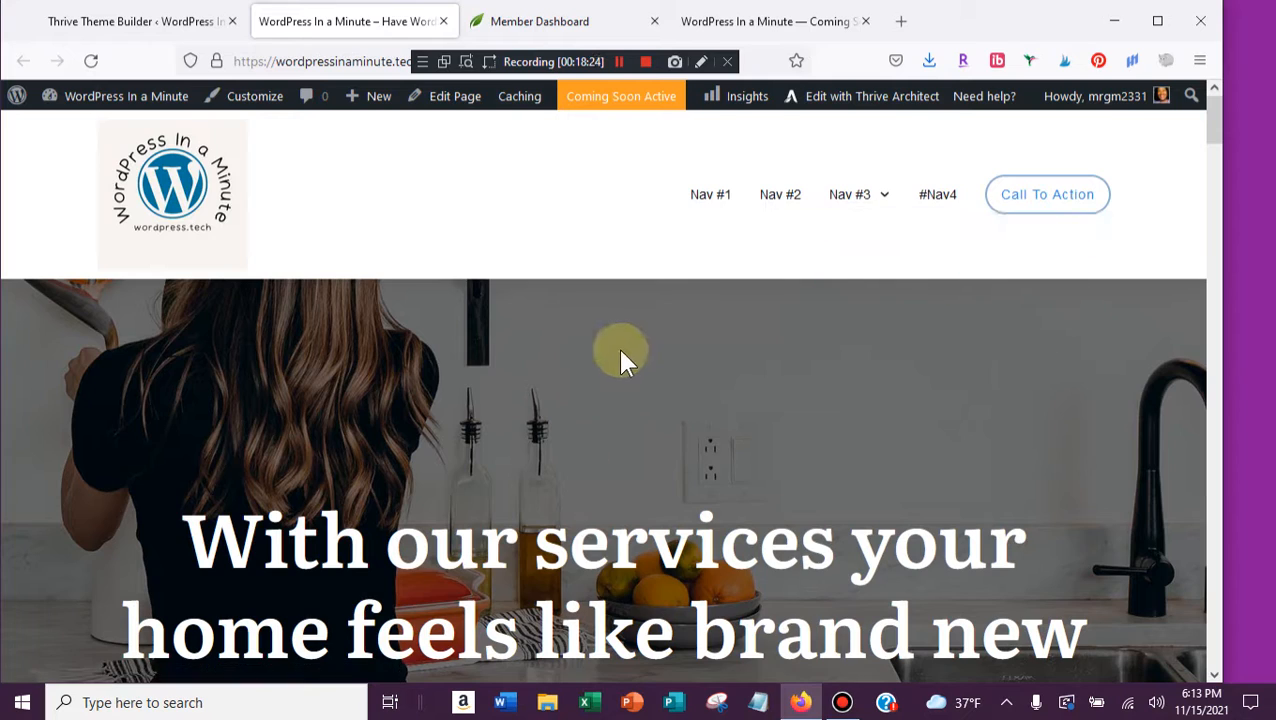
- Skim the whole homepage once more from the header down to the footer and back
{"action": "scroll", "coordinate": [489, 497], "scroll_direction": "down", "scroll_amount": 5}
{"action": "scroll", "coordinate": [489, 497], "scroll_direction": "down", "scroll_amount": 20}
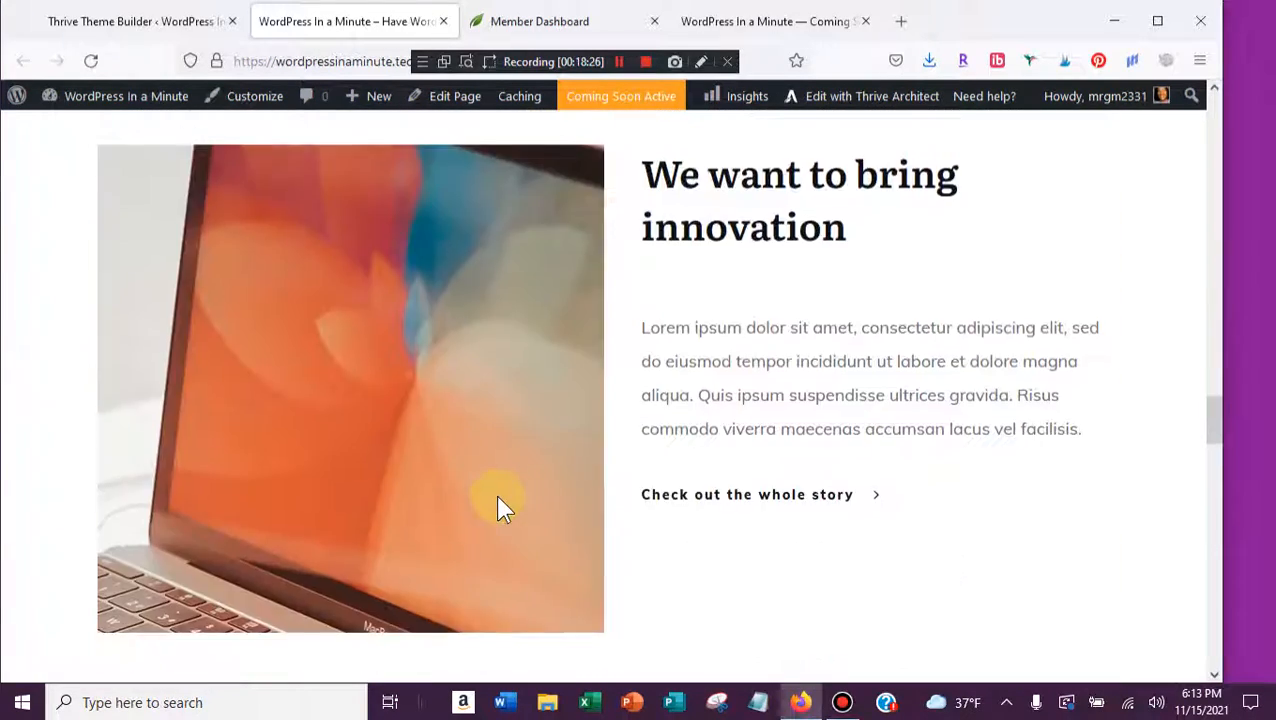
{"action": "scroll", "coordinate": [500, 505], "scroll_direction": "down", "scroll_amount": 10}
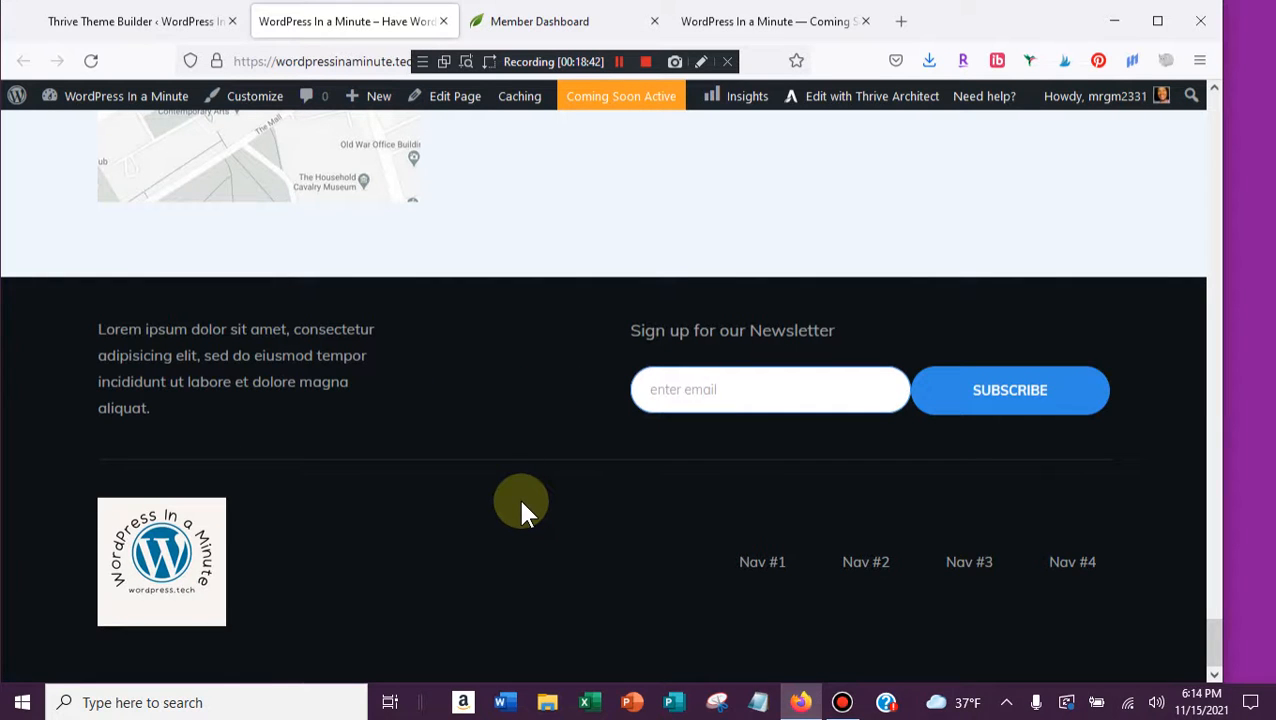
{"action": "scroll", "coordinate": [521, 508], "scroll_direction": "up", "scroll_amount": 15}
{"action": "scroll", "coordinate": [530, 512], "scroll_direction": "up", "scroll_amount": 15}
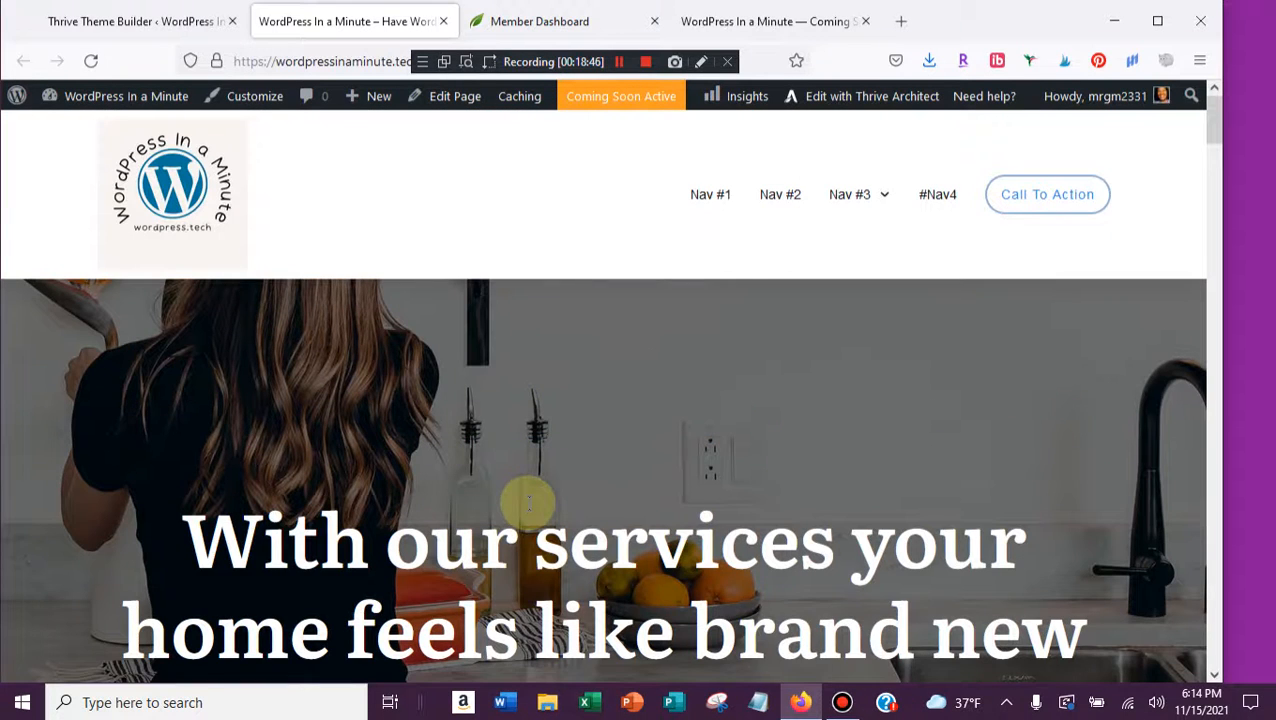
- Open the Bluehost page behind the Coming Soon Active notice and review its site setup, account and help sections
{"action": "left_click", "coordinate": [625, 103]}
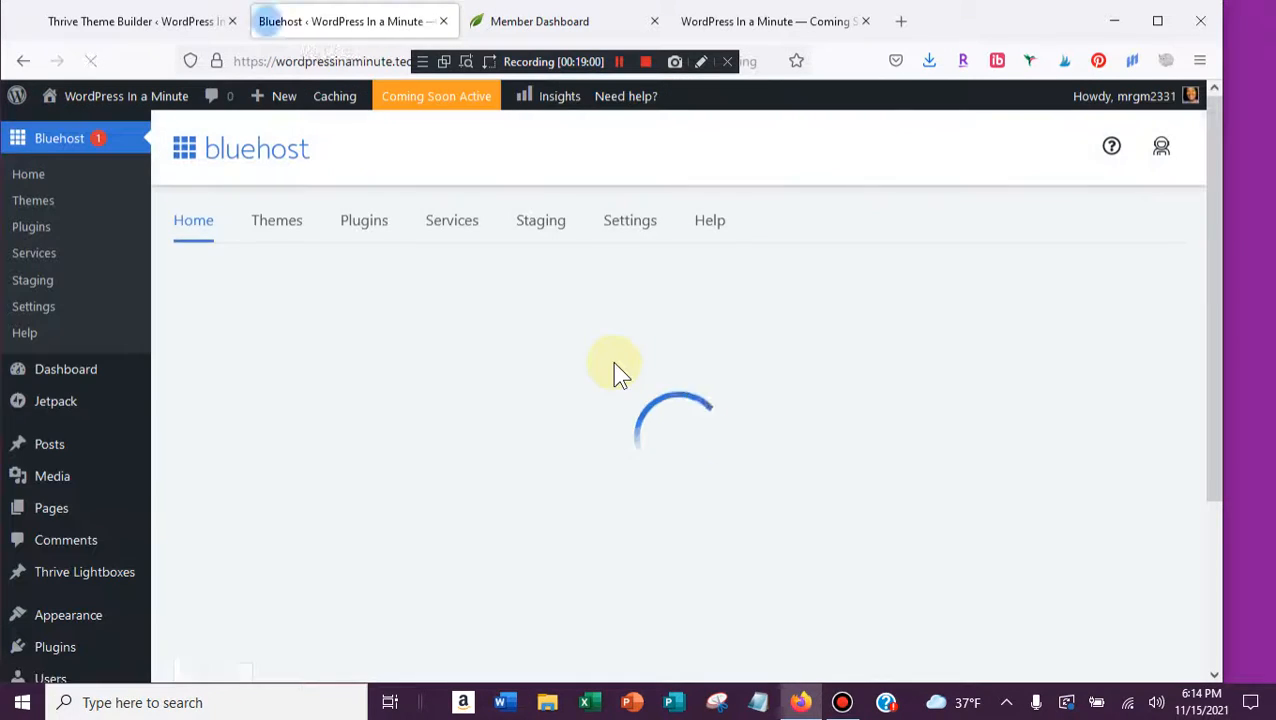
{"action": "scroll", "coordinate": [622, 375], "scroll_direction": "down", "scroll_amount": 2}
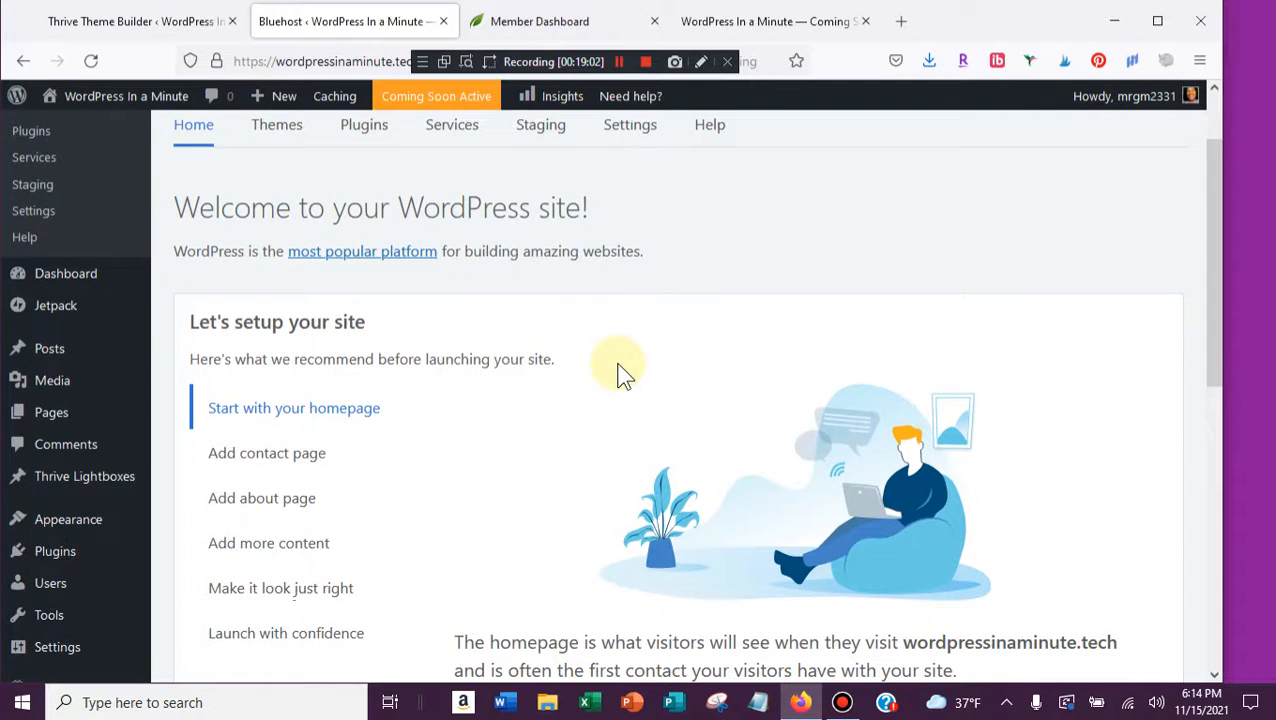
{"action": "scroll", "coordinate": [622, 375], "scroll_direction": "down", "scroll_amount": 2}
{"action": "scroll", "coordinate": [618, 366], "scroll_direction": "down", "scroll_amount": 8}
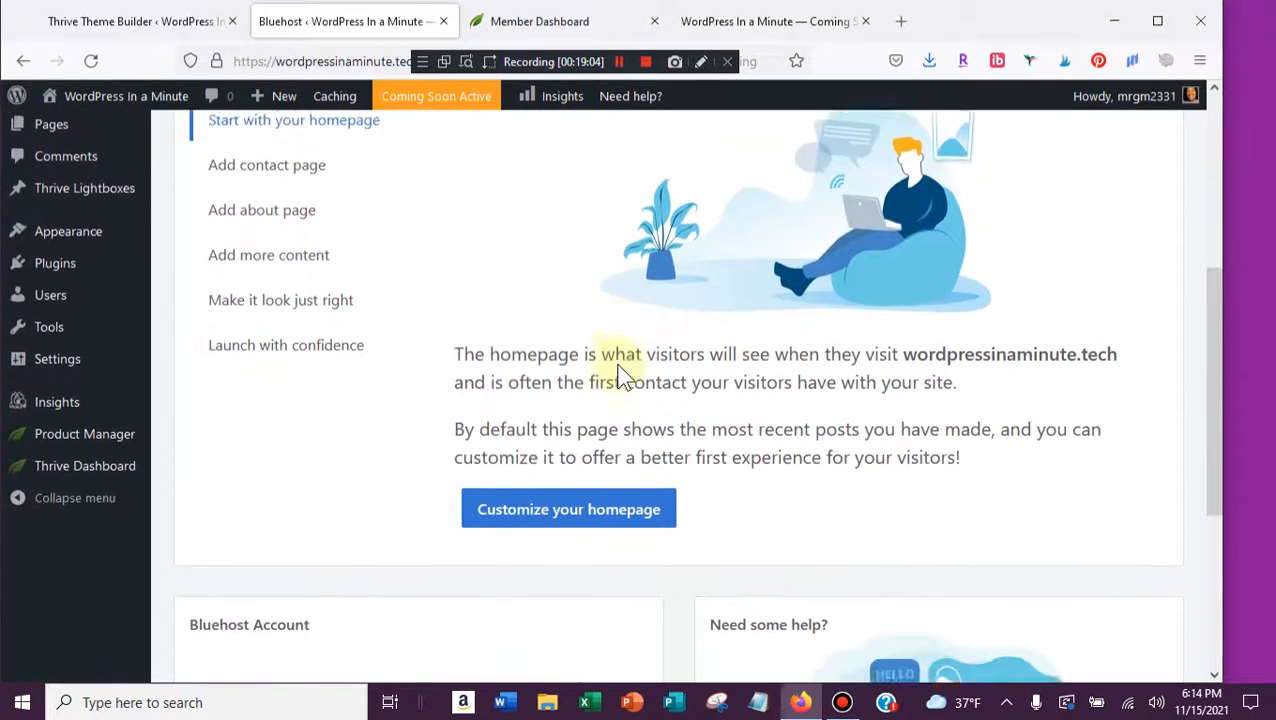
{"action": "scroll", "coordinate": [619, 365], "scroll_direction": "down", "scroll_amount": 3}
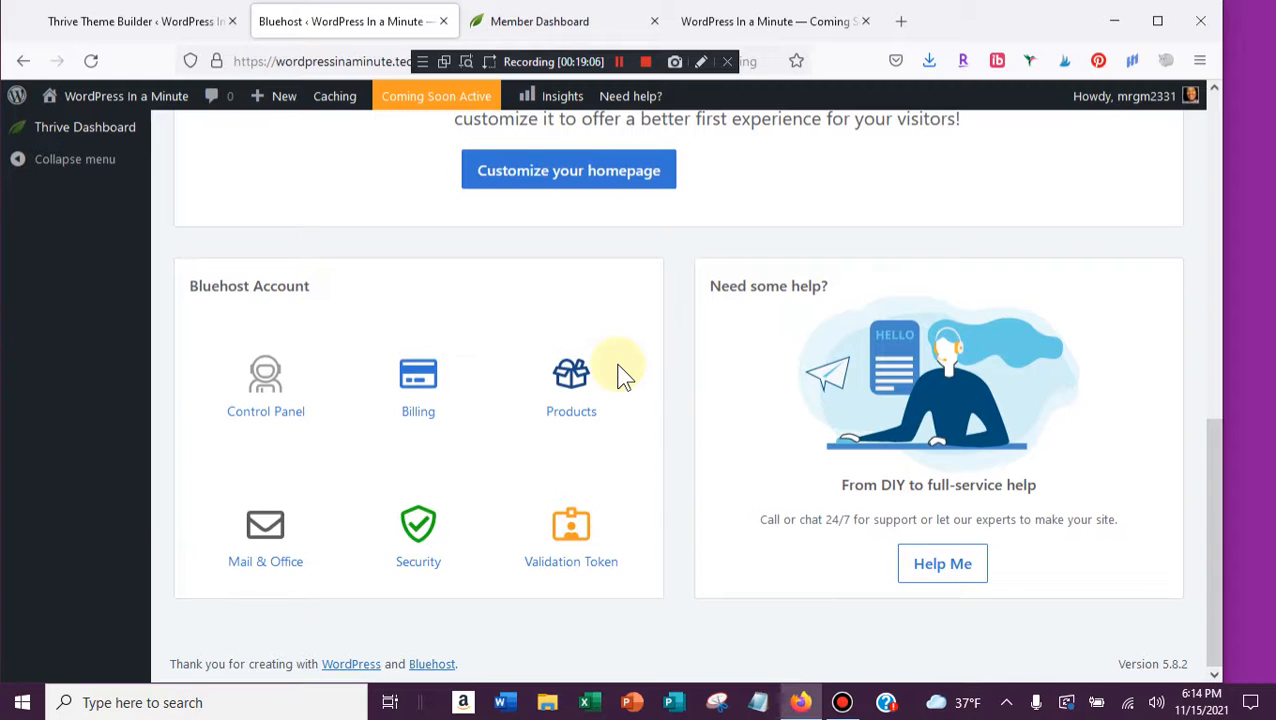
{"action": "scroll", "coordinate": [622, 375], "scroll_direction": "up", "scroll_amount": 14}
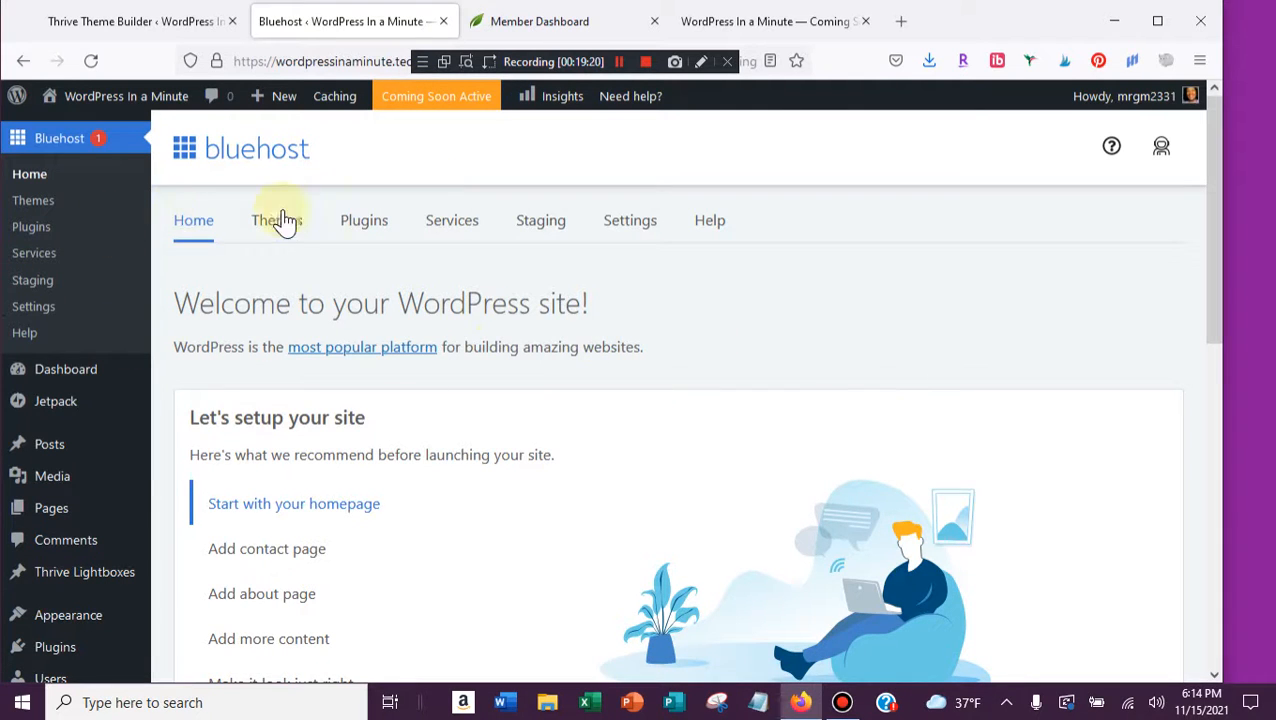
- Open wordpressinaminute.tech in a new browser tab
{"action": "left_click", "coordinate": [899, 22]}
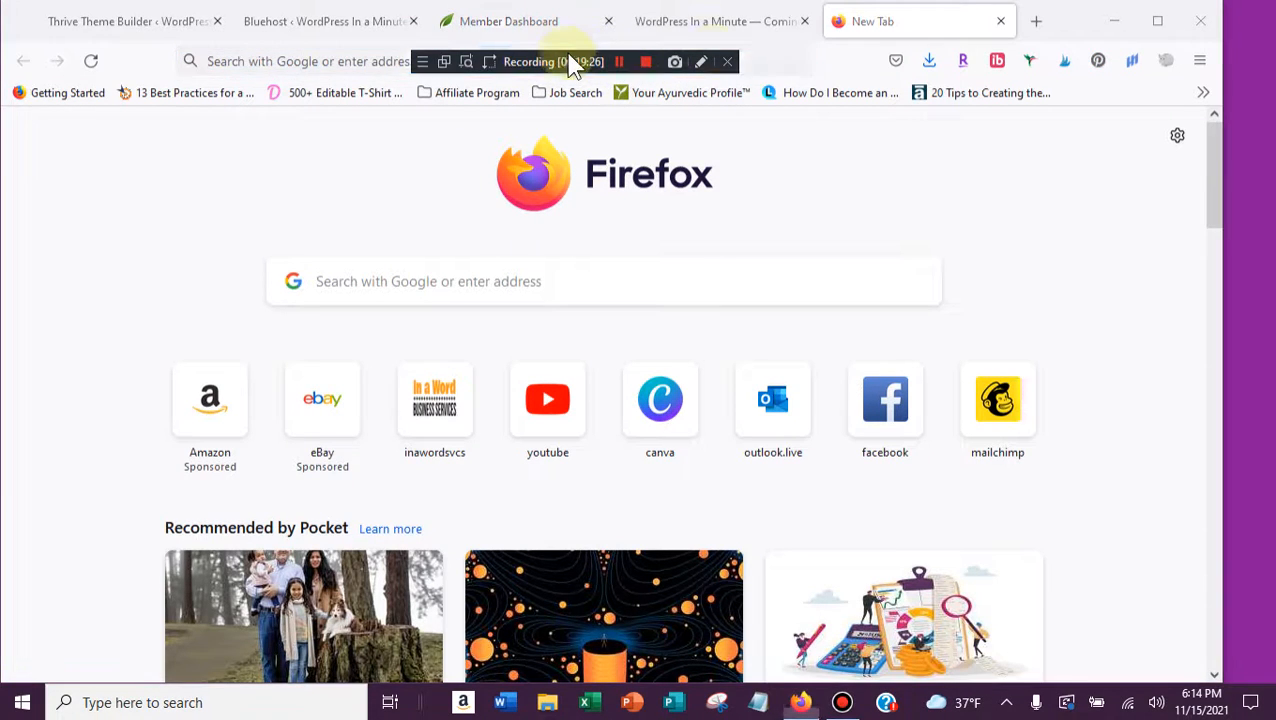
{"action": "left_click_drag", "start_coordinate": [563, 53], "coordinate": [833, 173]}
{"action": "left_click", "coordinate": [319, 60]}
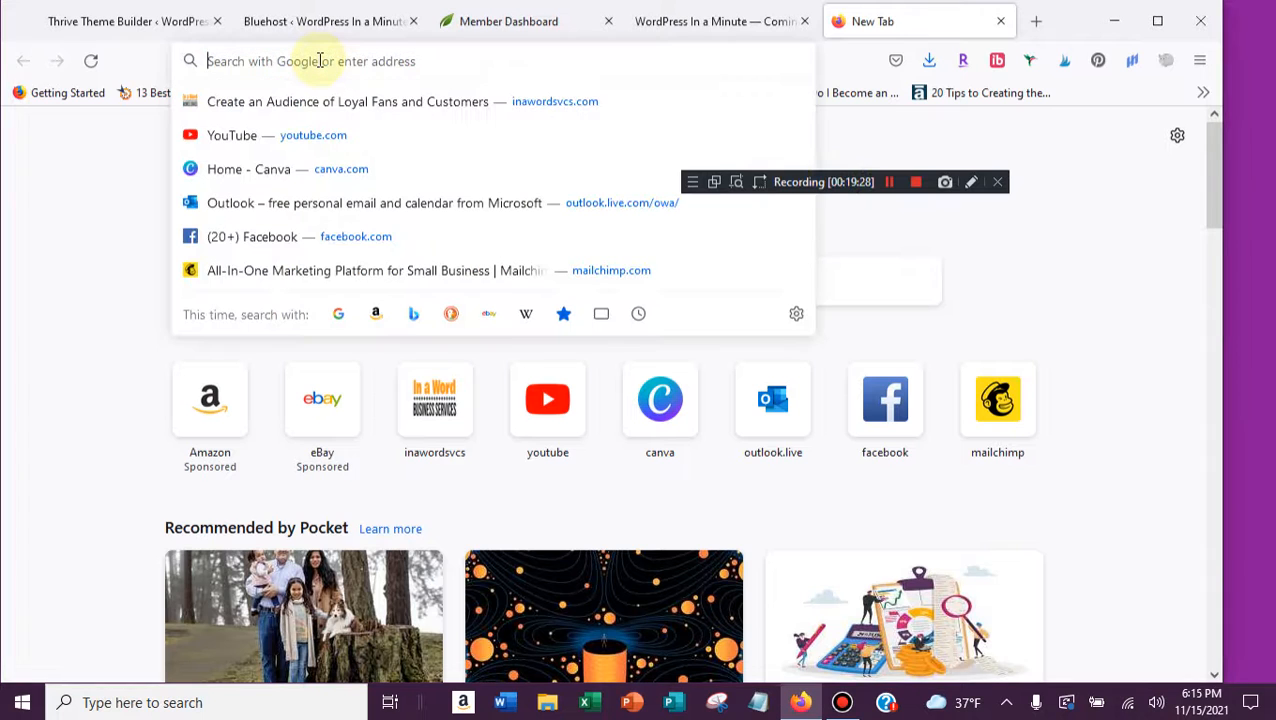
{"action": "type", "text": "word"}
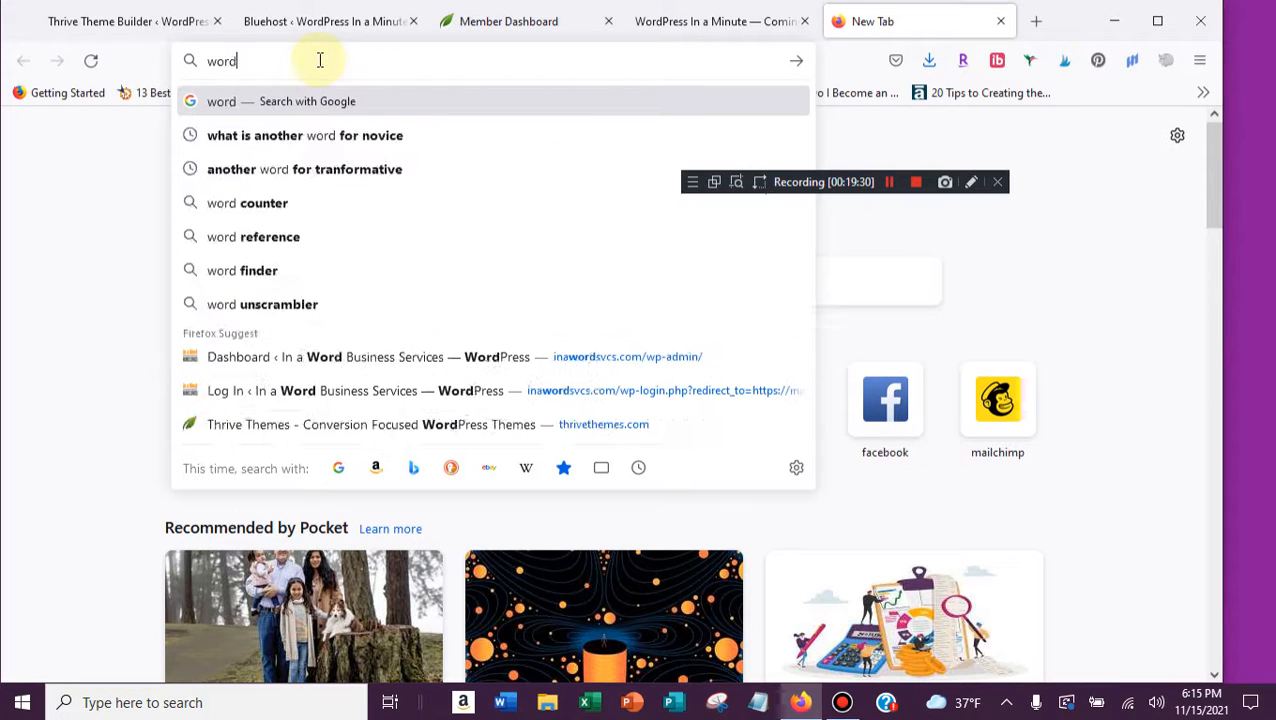
{"action": "type", "text": "pressina"}
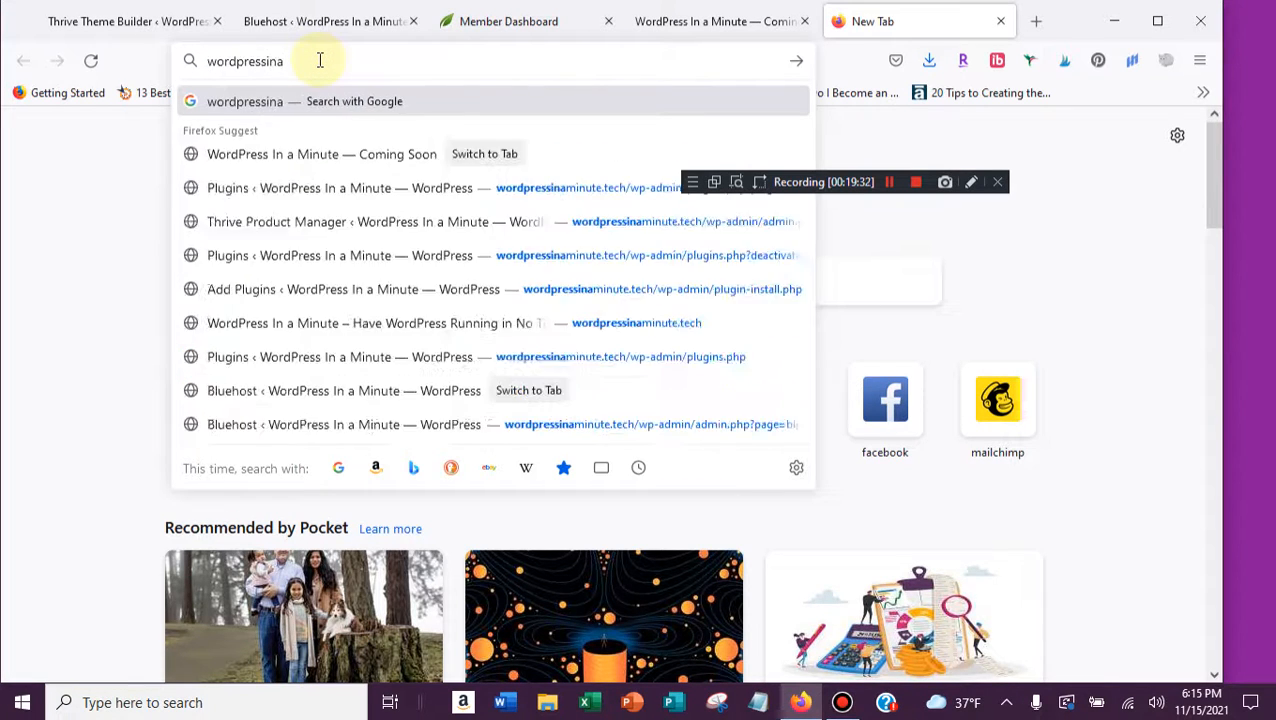
{"action": "type", "text": "minute.t"}
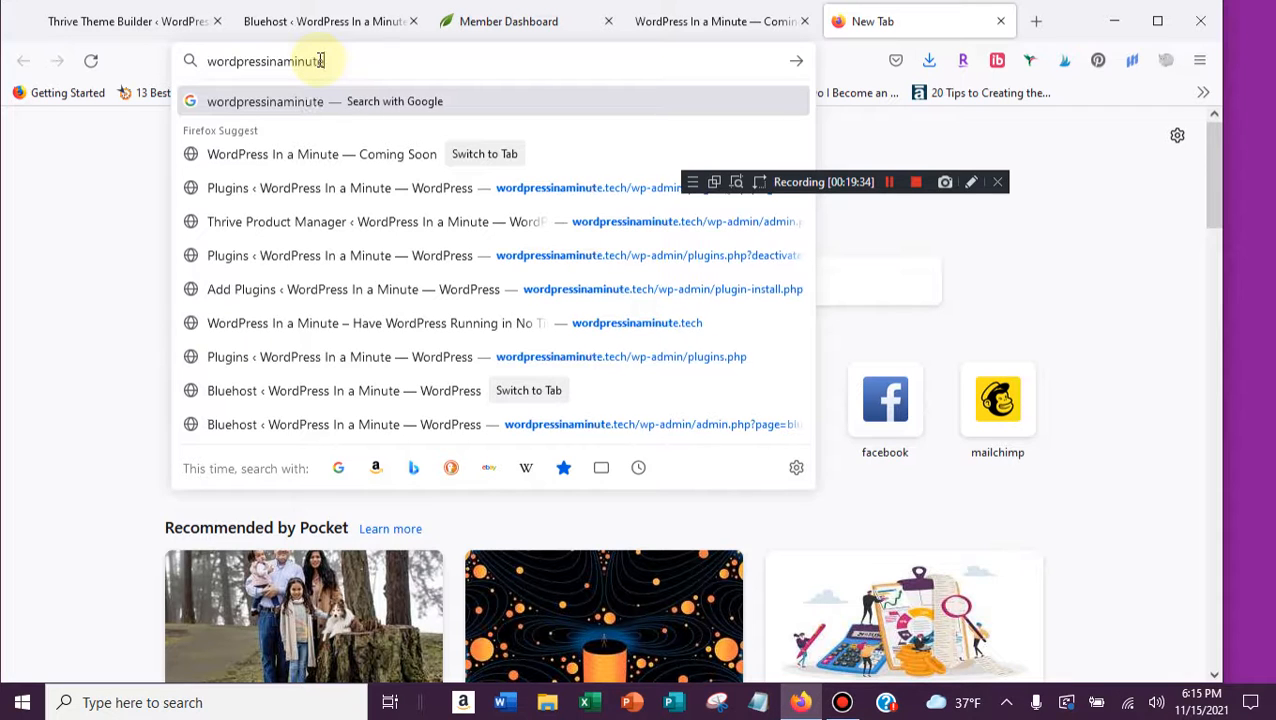
{"action": "type", "text": "ech"}
{"action": "key", "text": "Return"}
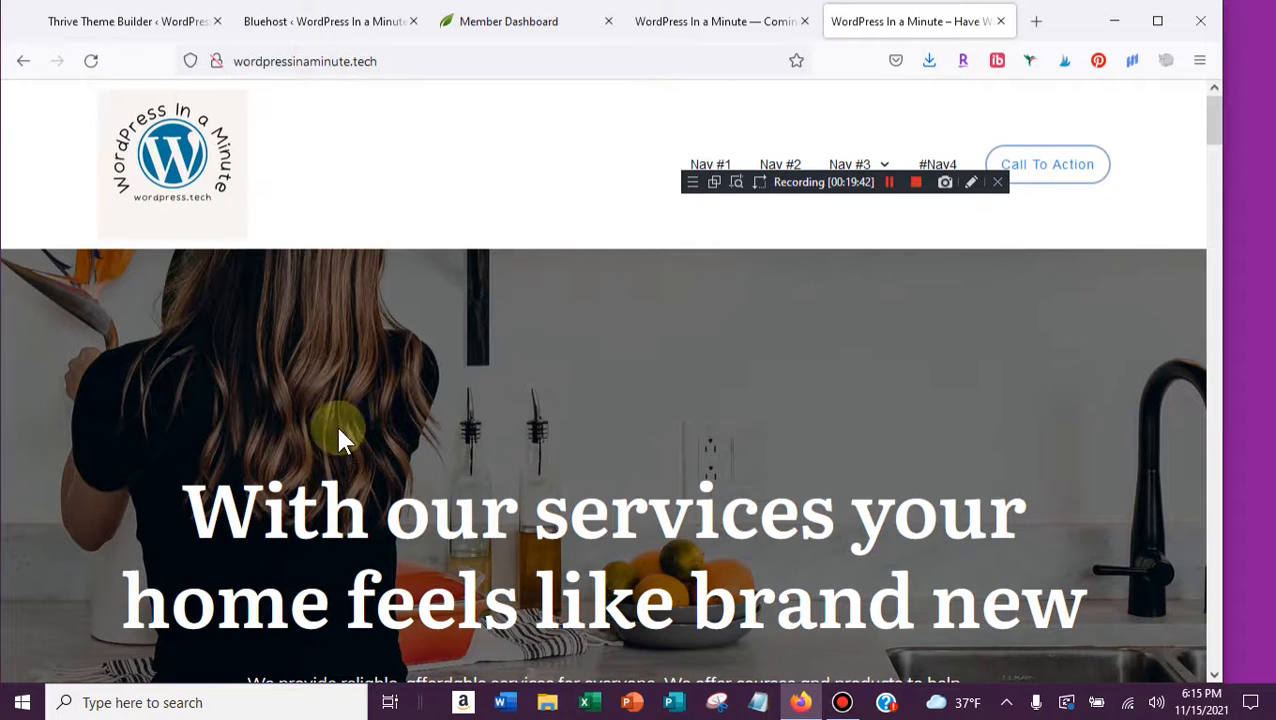
- Review the live homepage from the hero banner through services, testimonials, pricing and contact information to the footer and back
{"action": "scroll", "coordinate": [791, 460], "scroll_direction": "down", "scroll_amount": 4}
{"action": "scroll", "coordinate": [793, 463], "scroll_direction": "down", "scroll_amount": 8}
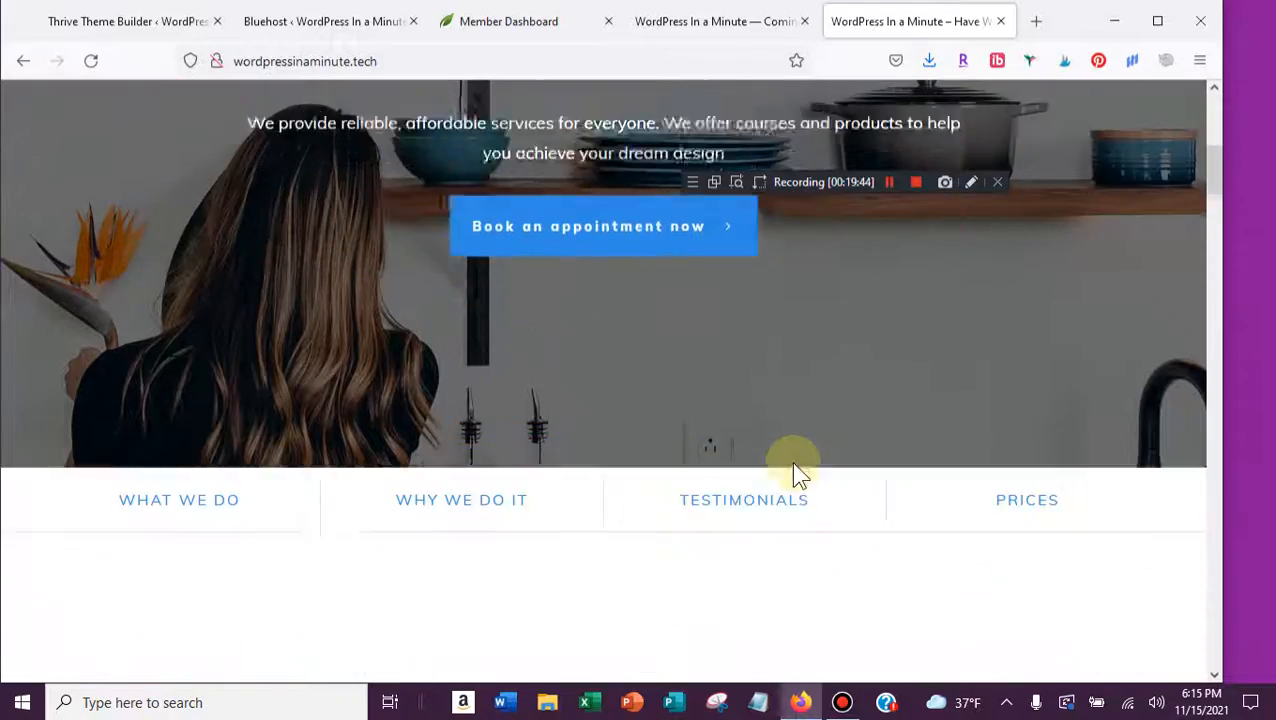
{"action": "scroll", "coordinate": [793, 463], "scroll_direction": "down", "scroll_amount": 12}
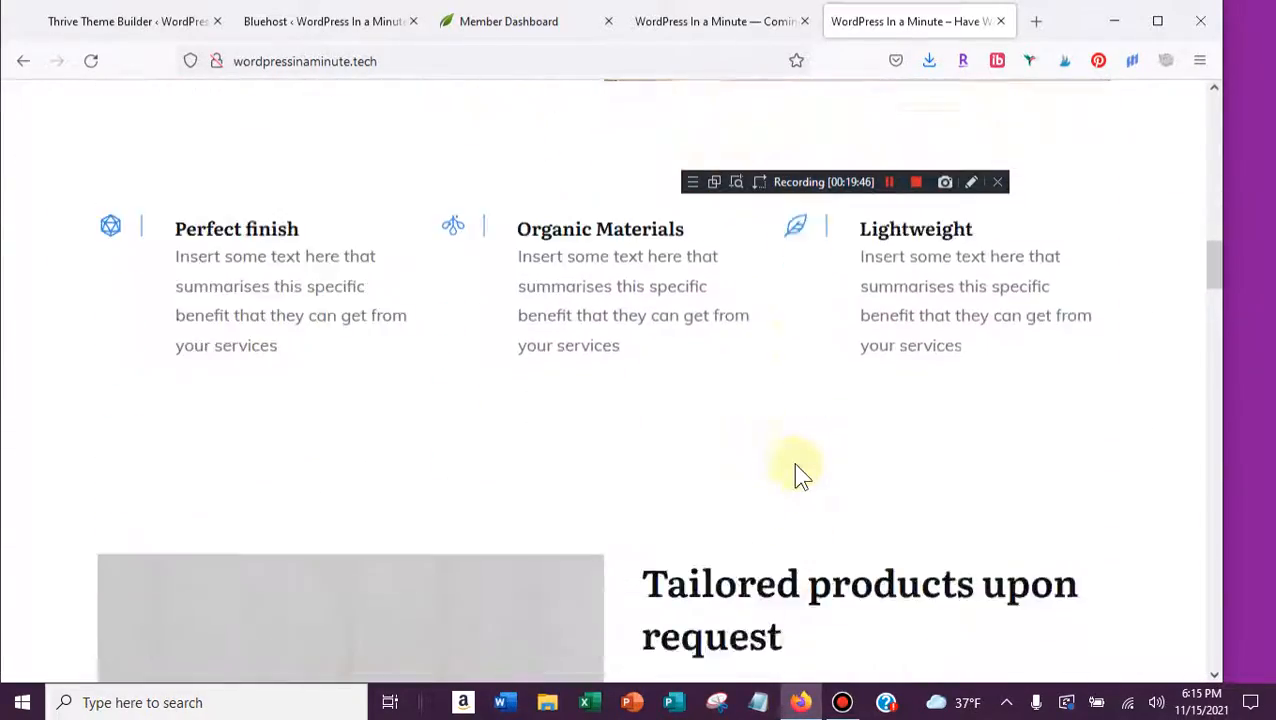
{"action": "scroll", "coordinate": [800, 478], "scroll_direction": "down", "scroll_amount": 12}
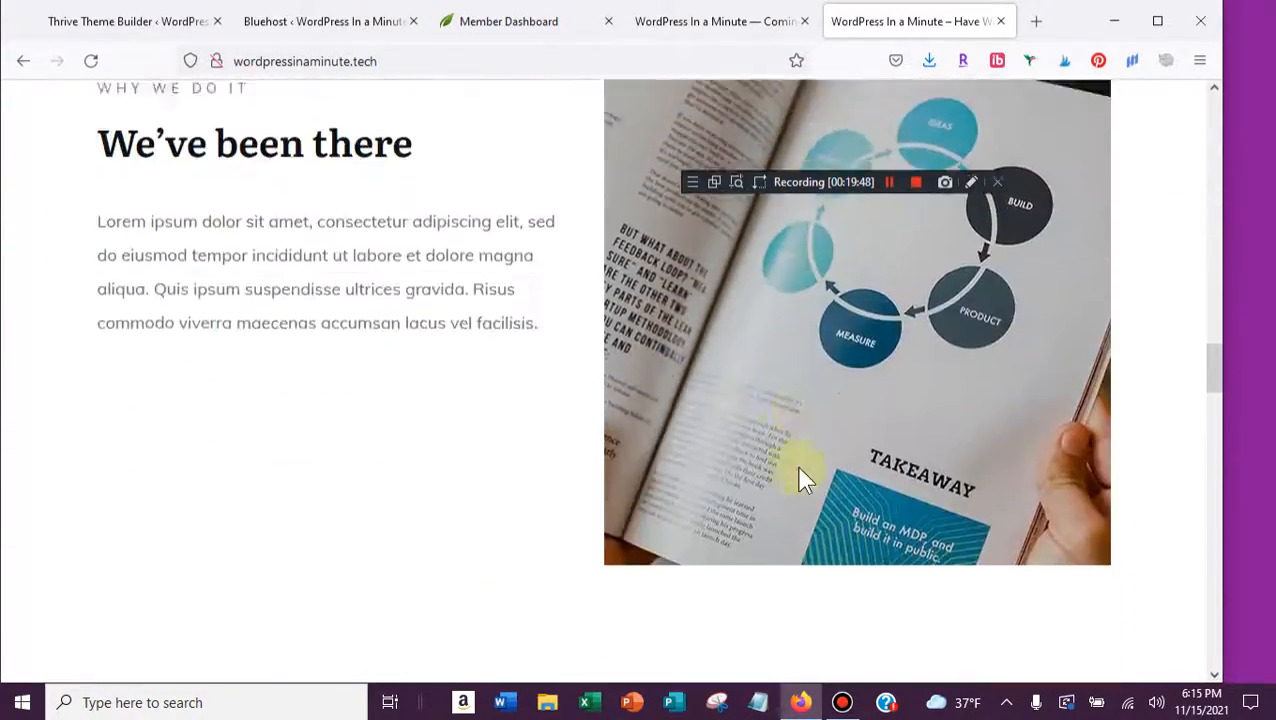
{"action": "scroll", "coordinate": [806, 480], "scroll_direction": "down", "scroll_amount": 12}
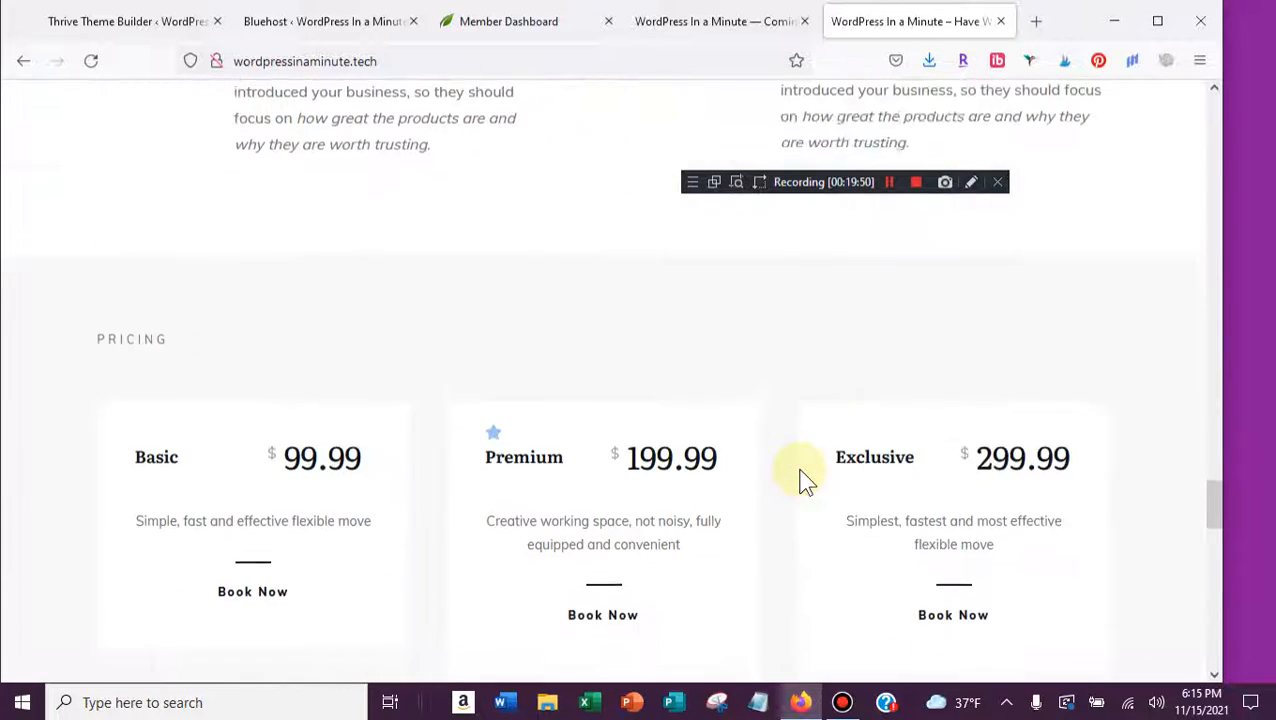
{"action": "scroll", "coordinate": [806, 480], "scroll_direction": "down", "scroll_amount": 5}
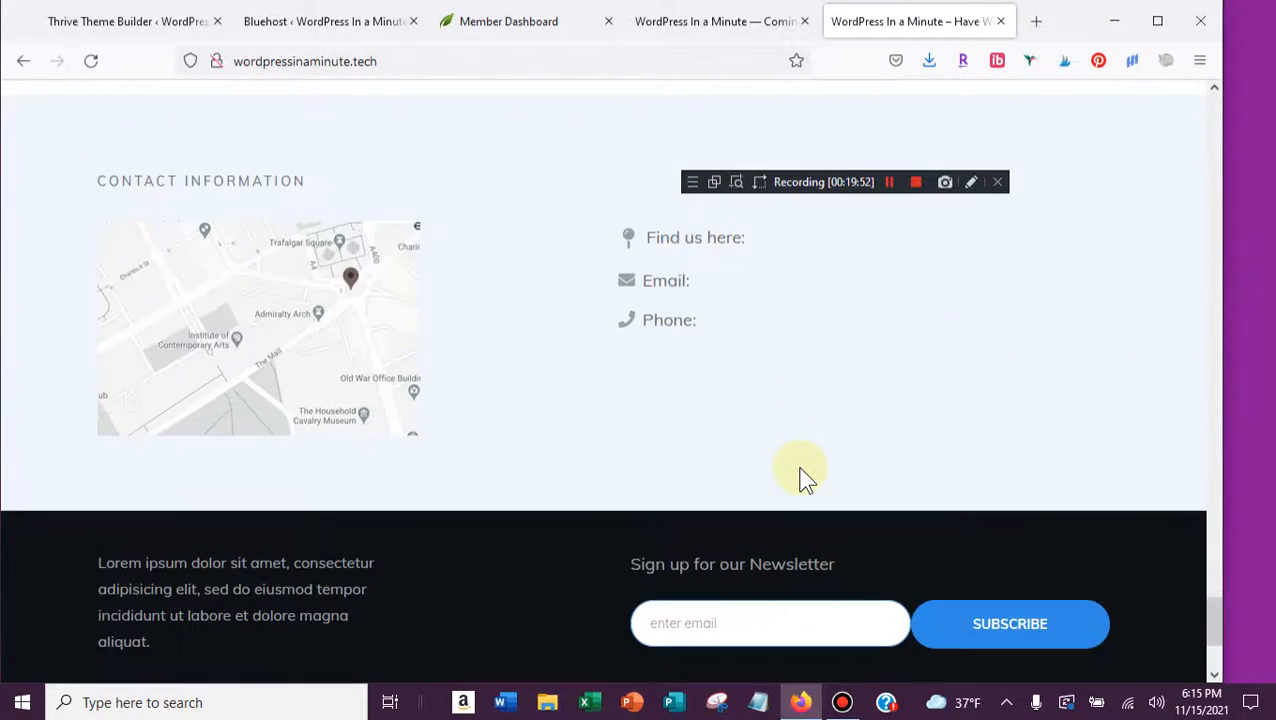
{"action": "scroll", "coordinate": [800, 470], "scroll_direction": "up", "scroll_amount": 20}
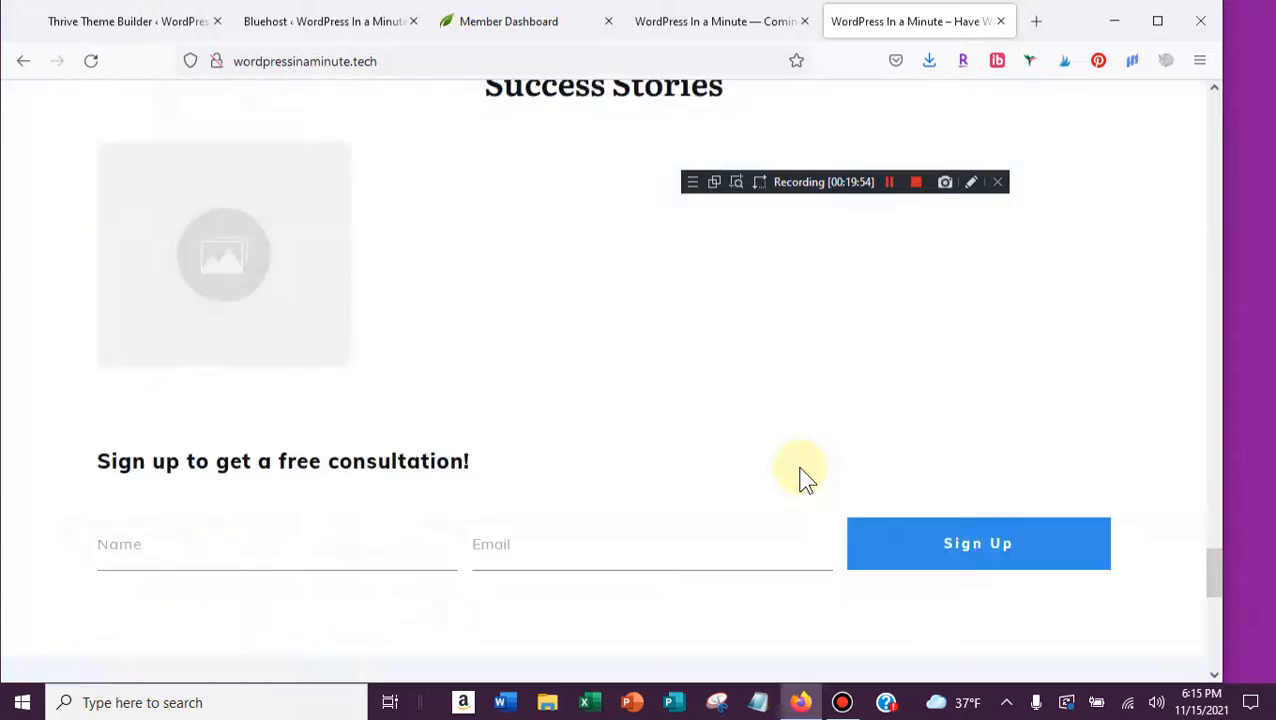
{"action": "scroll", "coordinate": [800, 470], "scroll_direction": "up", "scroll_amount": 10}
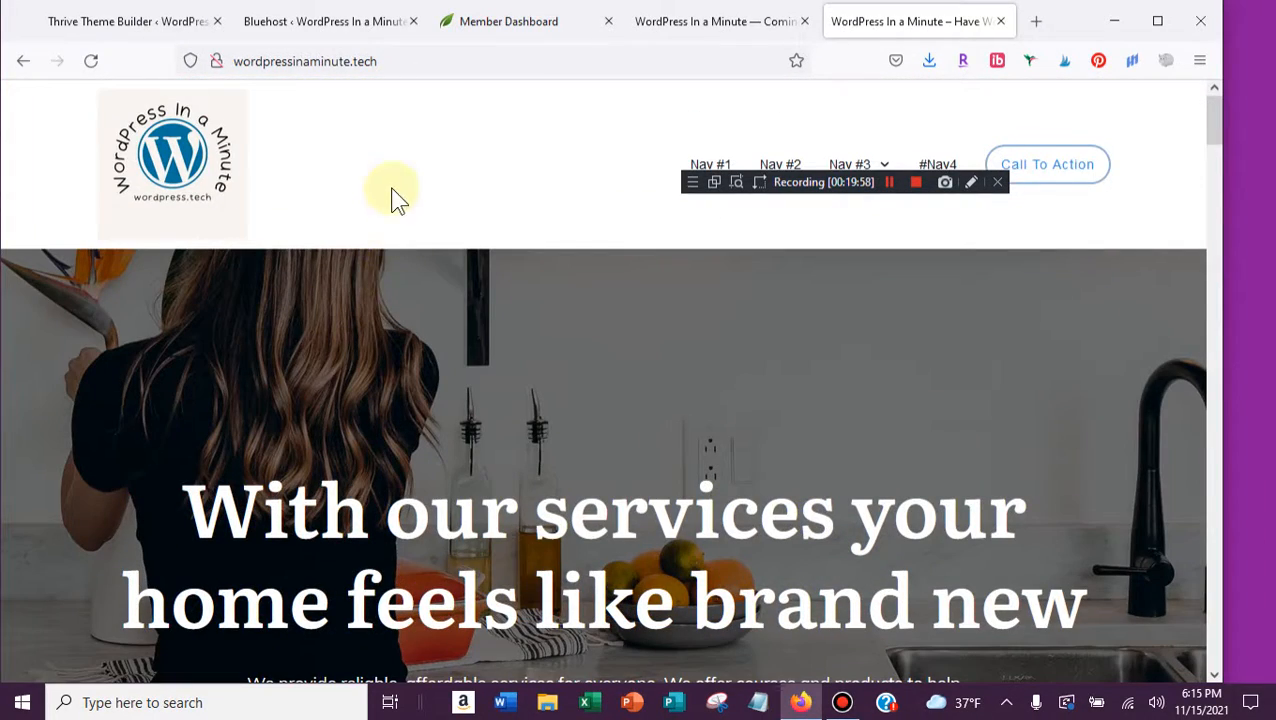
- Start changing the favicon in the Thrive Theme Builder branding settings and select the WordPress In a Minute logo from the media library
{"action": "left_click", "coordinate": [118, 21]}
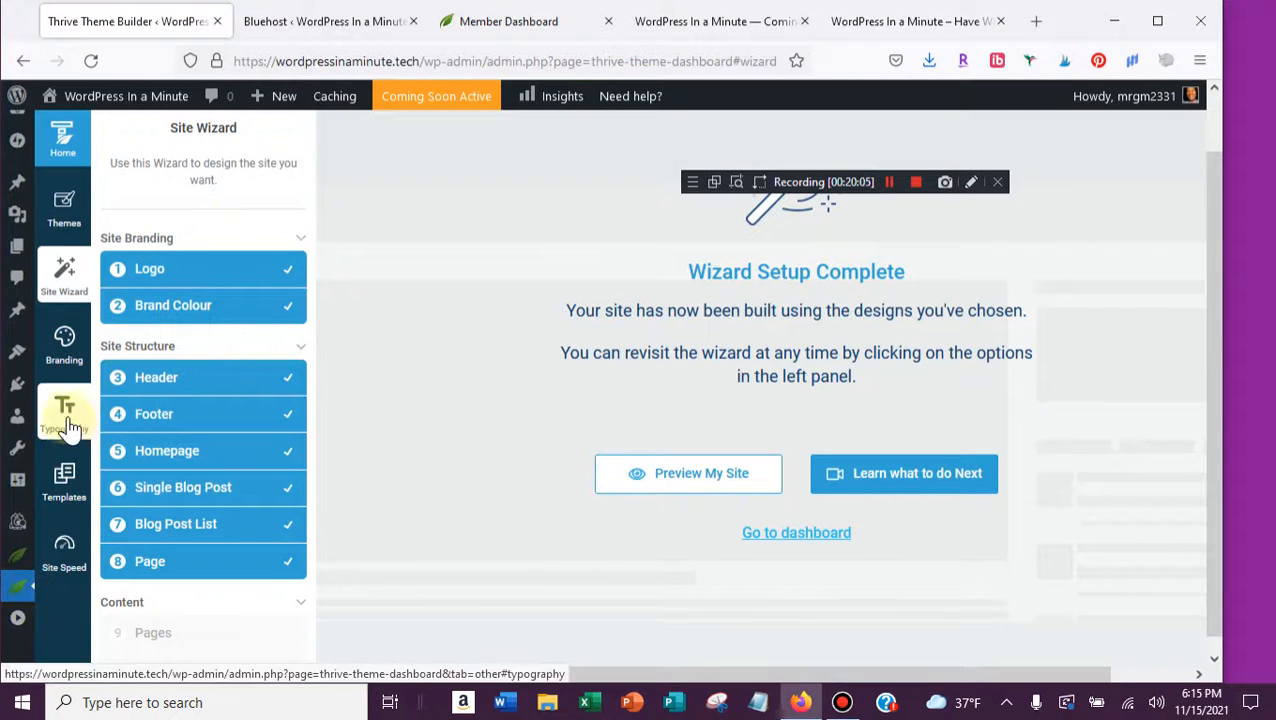
{"action": "left_click", "coordinate": [57, 345]}
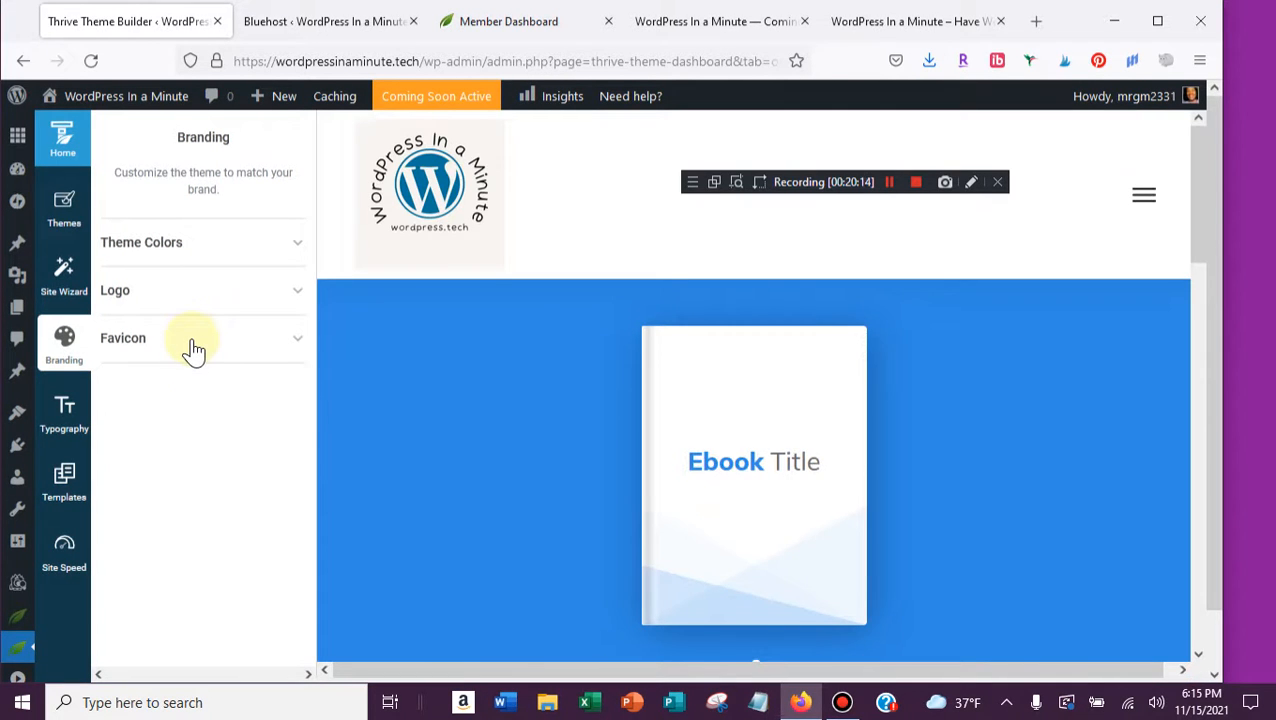
{"action": "left_click", "coordinate": [193, 348]}
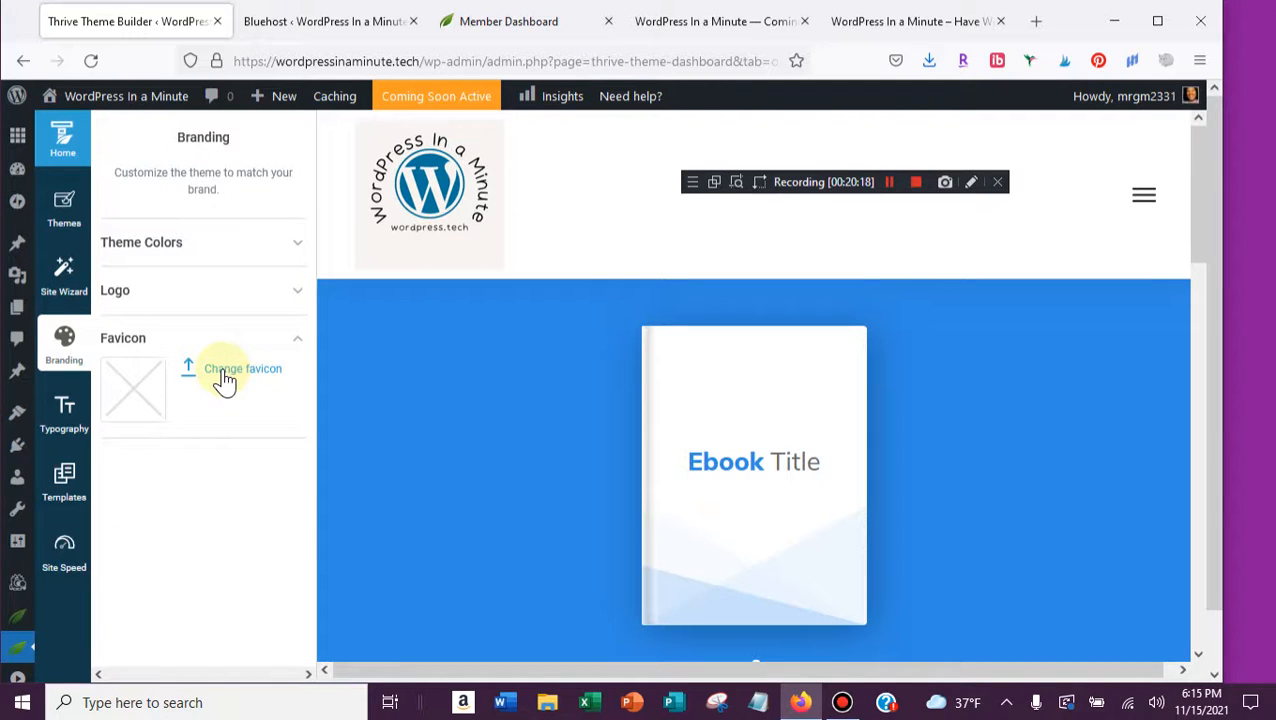
{"action": "left_click", "coordinate": [225, 372]}
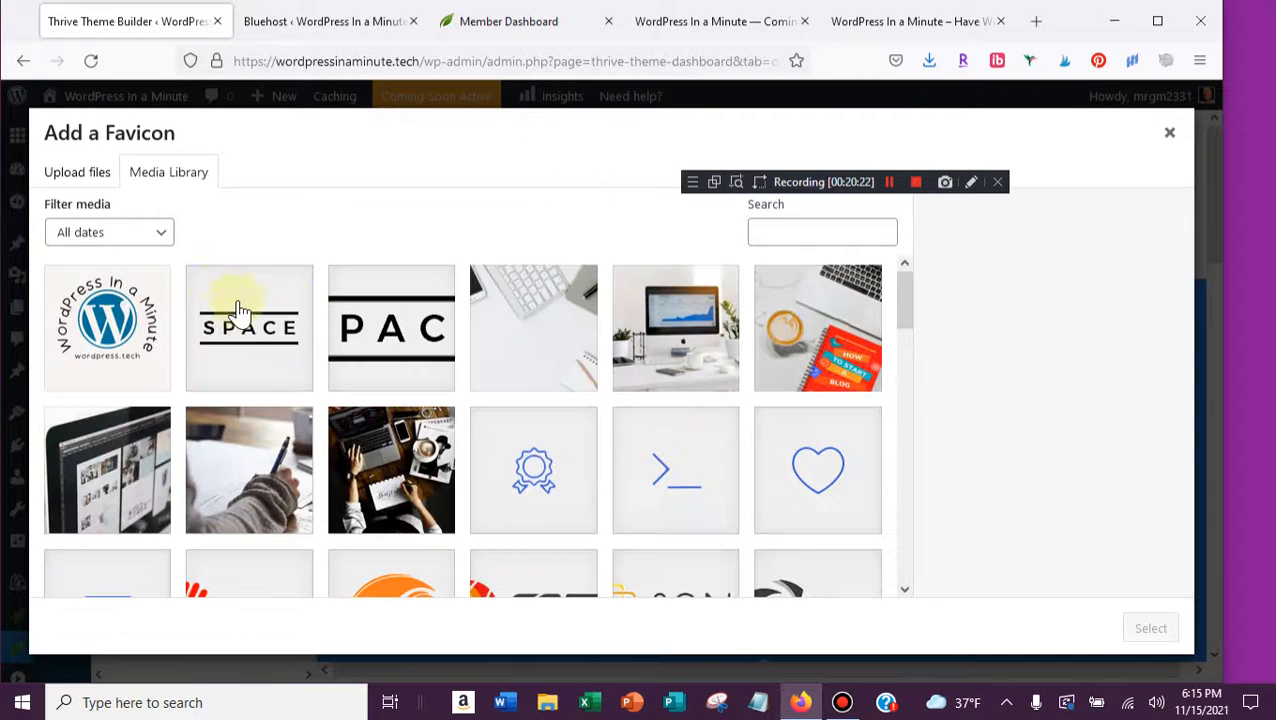
{"action": "left_click", "coordinate": [103, 318]}
- Edit the selected logo image and scale it to 50 × 50 pixels
{"action": "left_click", "coordinate": [950, 436]}
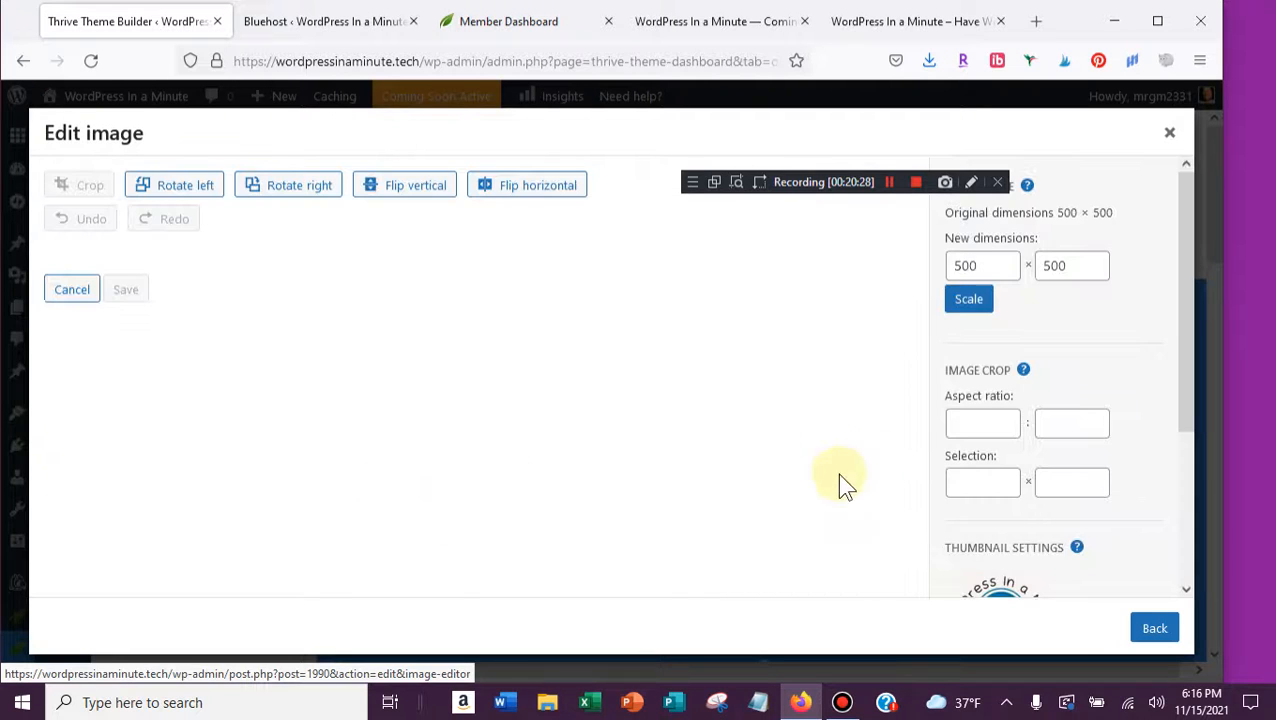
{"action": "double_click", "coordinate": [962, 266]}
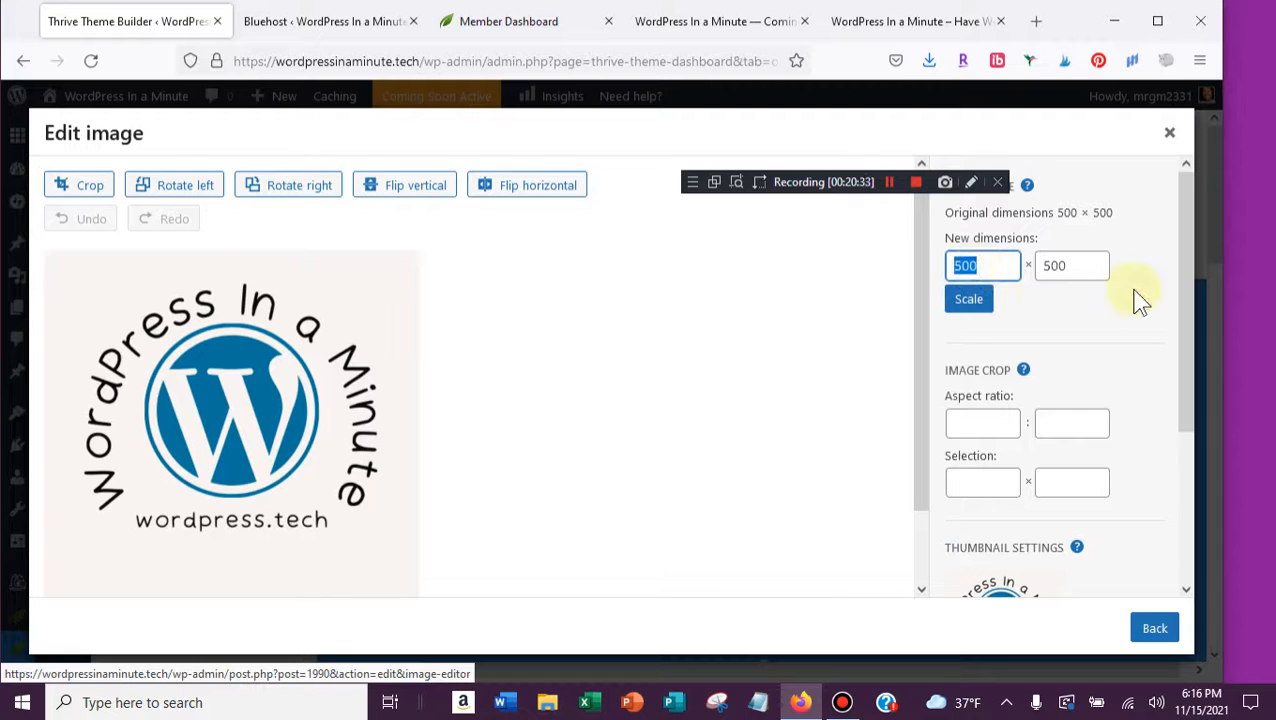
{"action": "type", "text": "5"}
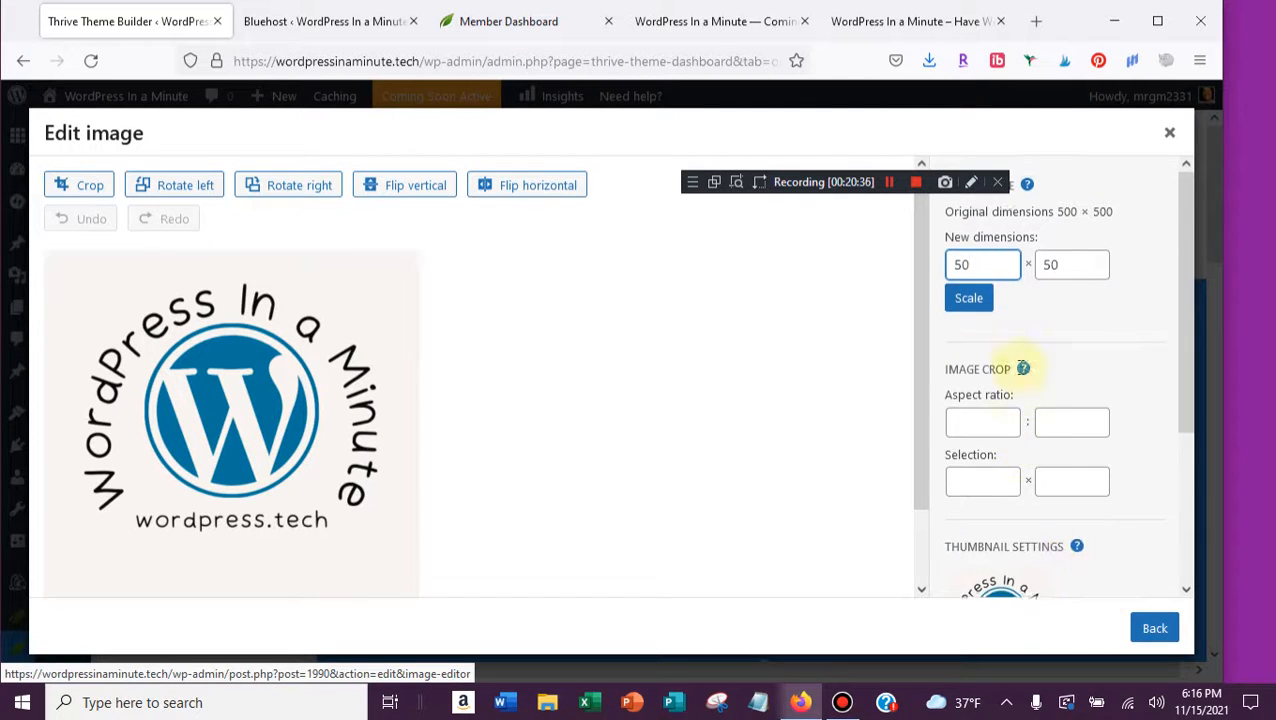
{"action": "scroll", "coordinate": [1020, 367], "scroll_direction": "down", "scroll_amount": 2}
{"action": "left_click", "coordinate": [966, 210]}
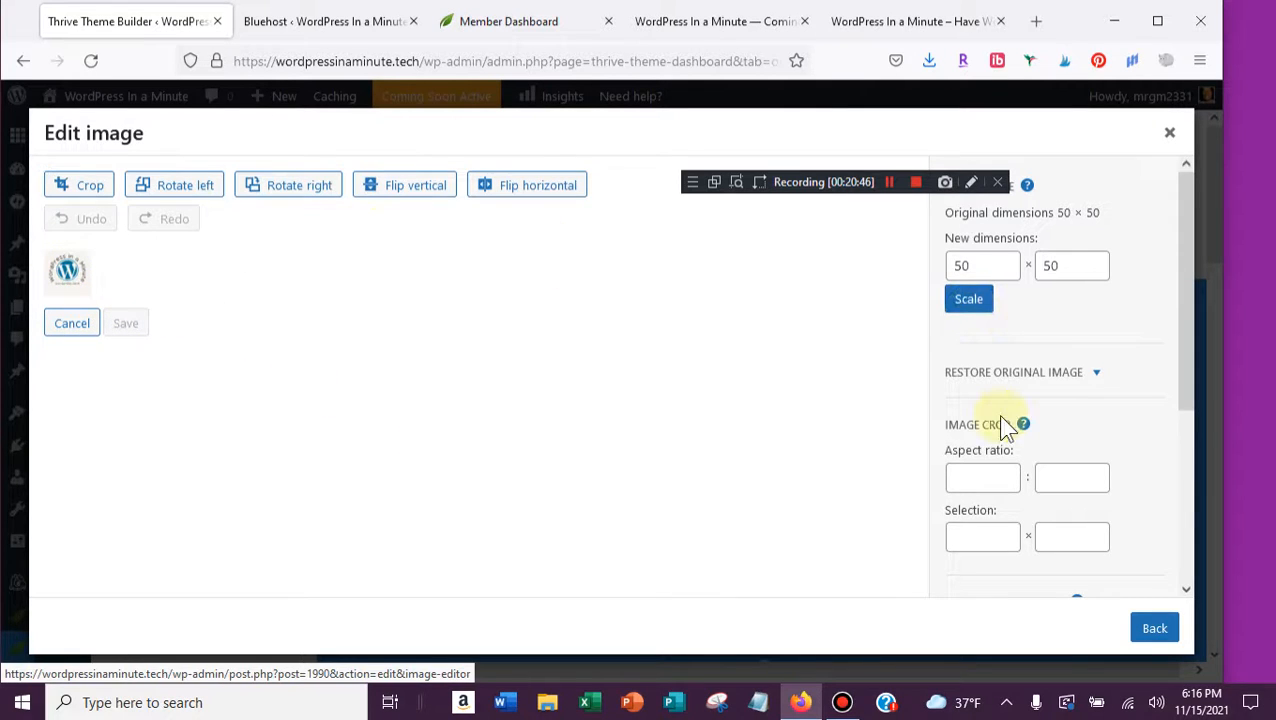
- Try to crop the scaled logo with changes applied to the thumbnail only, and return to the media library
{"action": "scroll", "coordinate": [968, 427], "scroll_direction": "down", "scroll_amount": 2}
{"action": "scroll", "coordinate": [1091, 488], "scroll_direction": "down", "scroll_amount": 3}
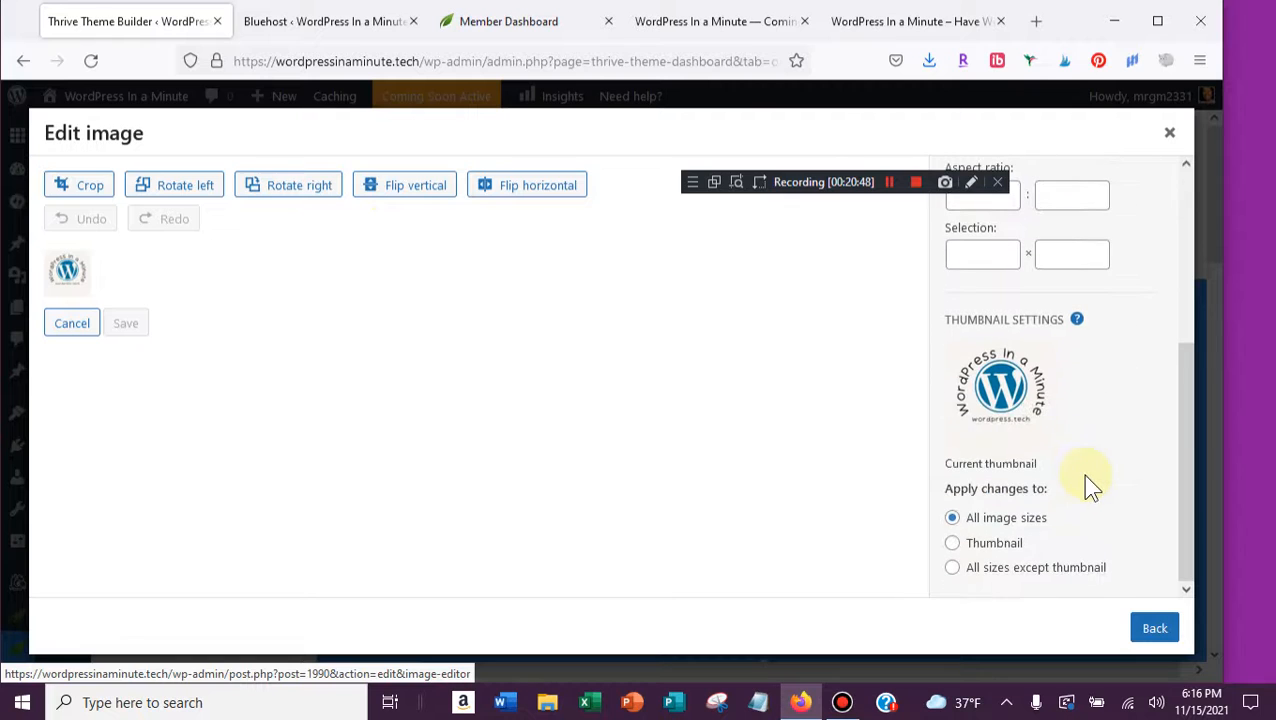
{"action": "left_click", "coordinate": [953, 545]}
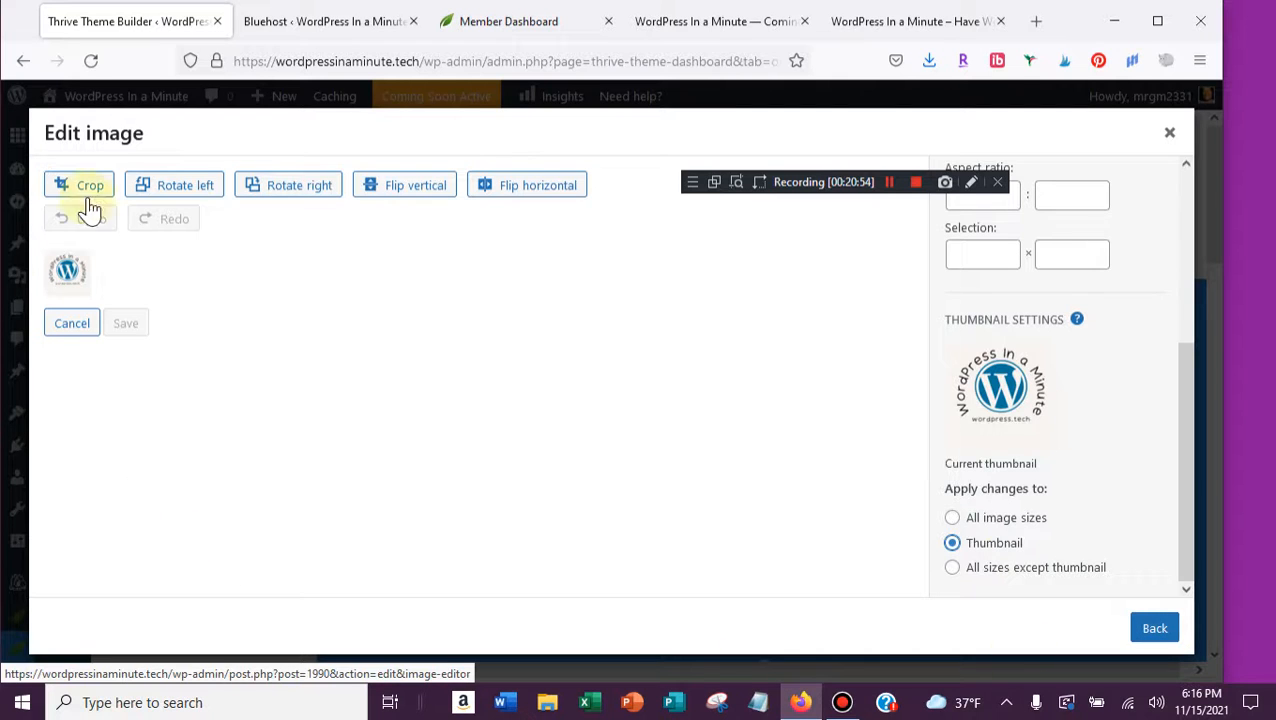
{"action": "left_click", "coordinate": [65, 268]}
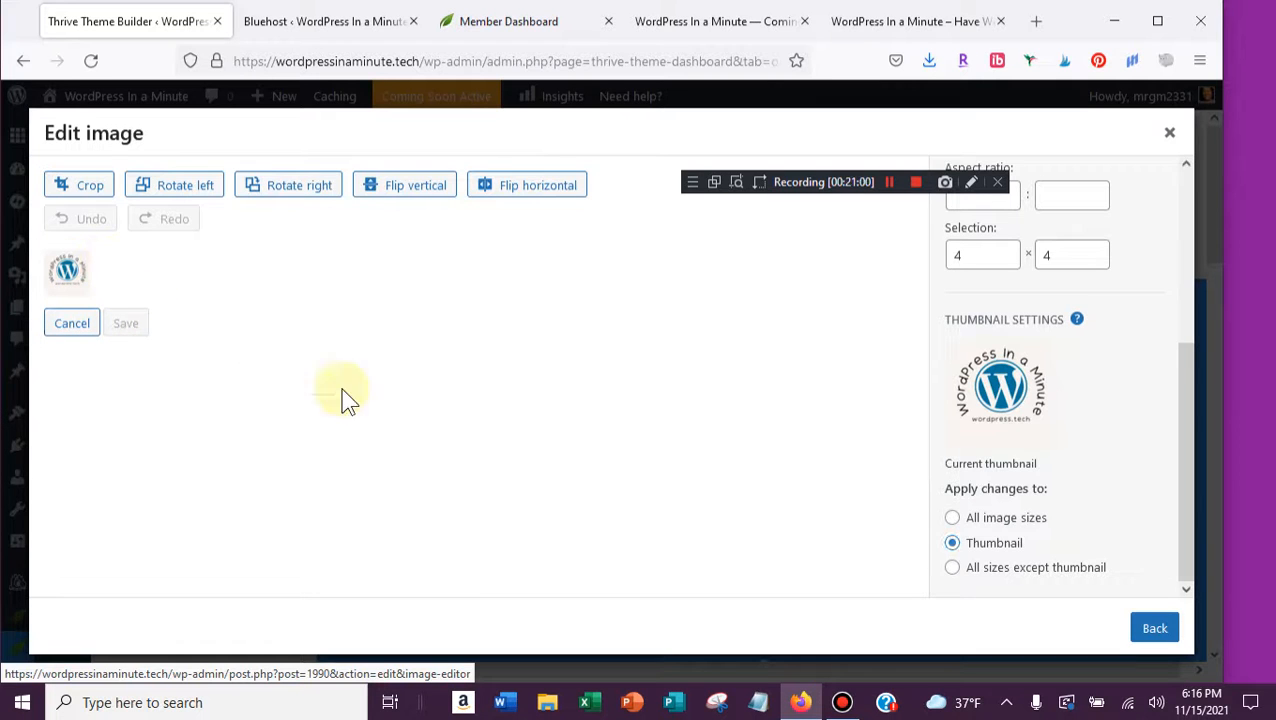
{"action": "left_click", "coordinate": [1145, 628]}
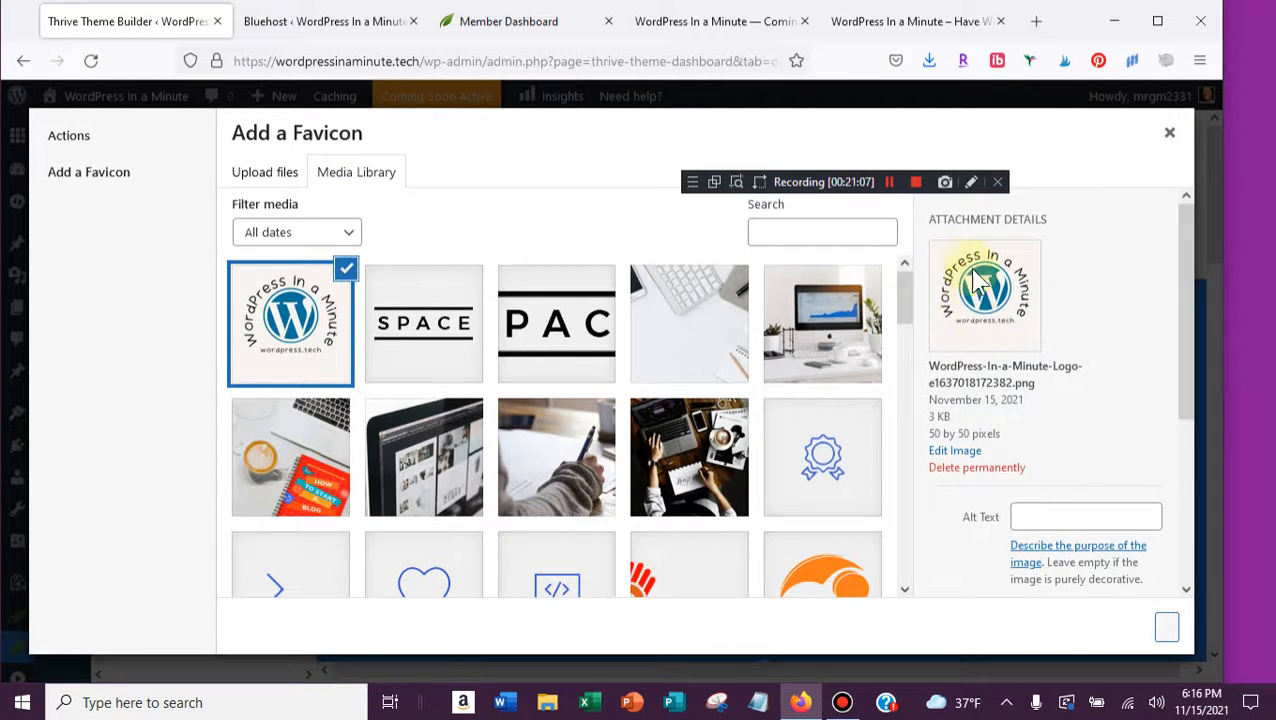
- Reopen the logo in the image editor and try to scale it up to 500 × 500 pixels
{"action": "left_click", "coordinate": [955, 452]}
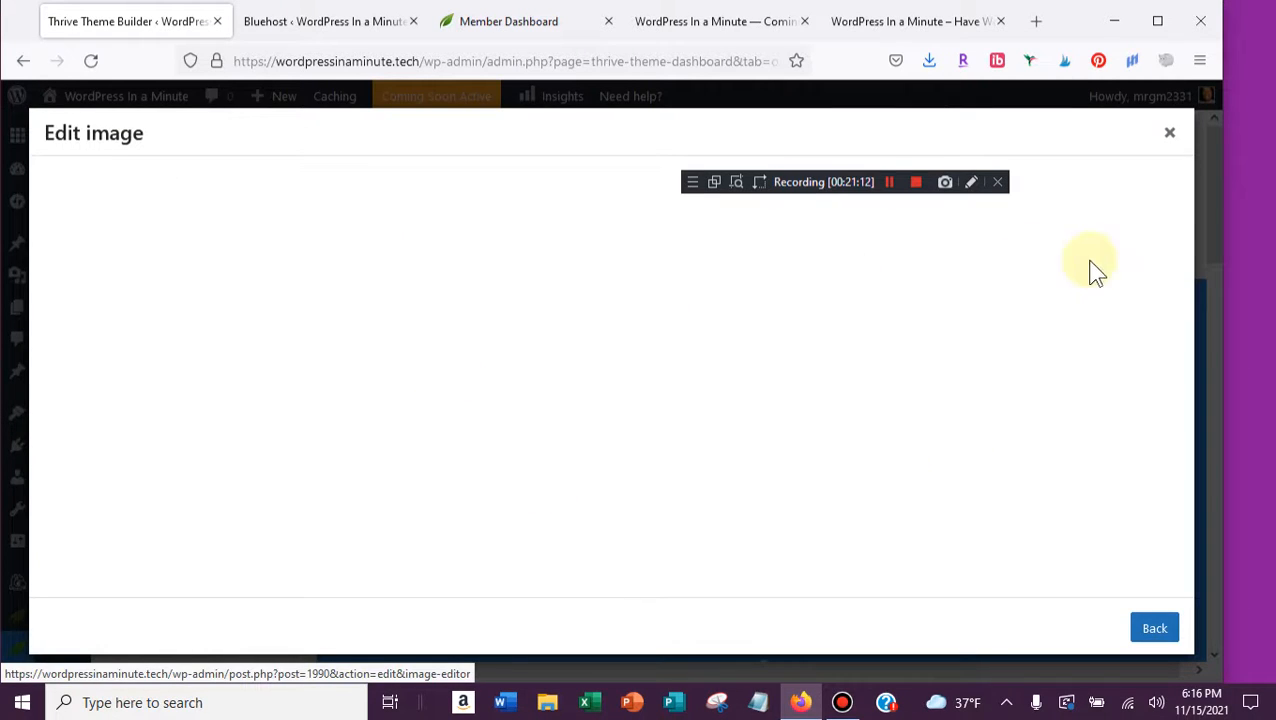
{"action": "left_click", "coordinate": [968, 267]}
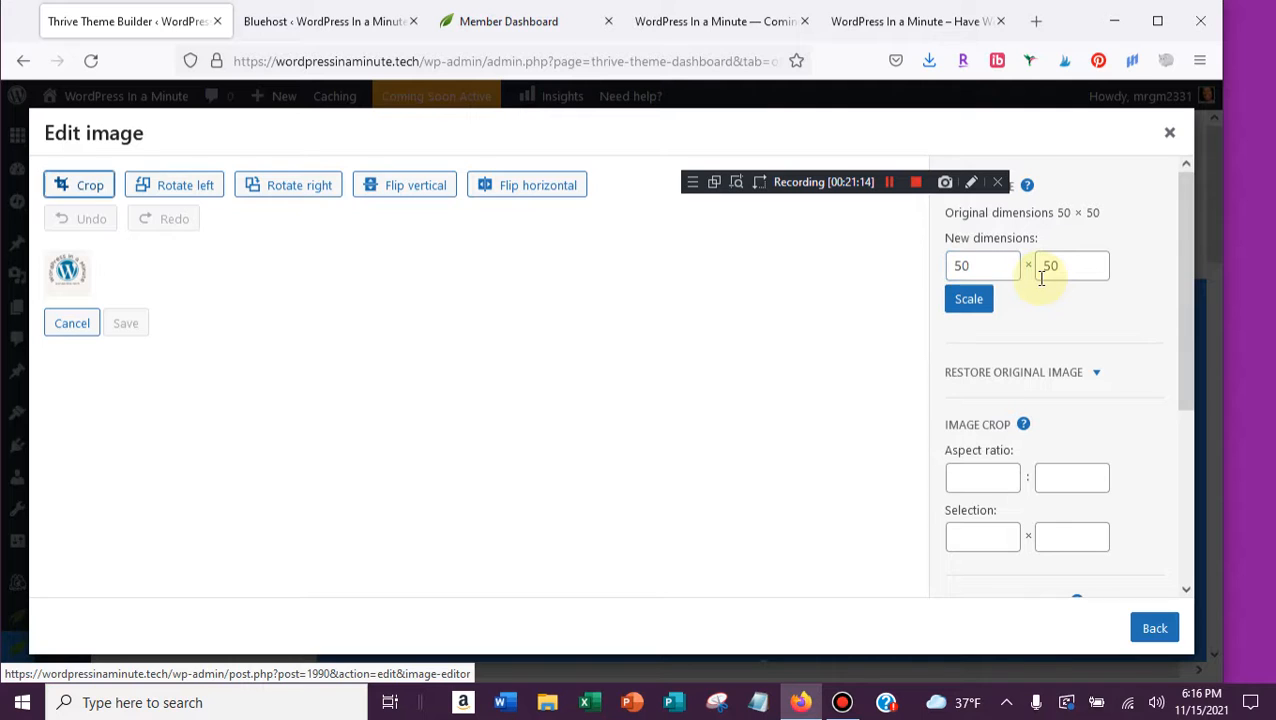
{"action": "left_click", "coordinate": [990, 265]}
{"action": "type", "text": "0"}
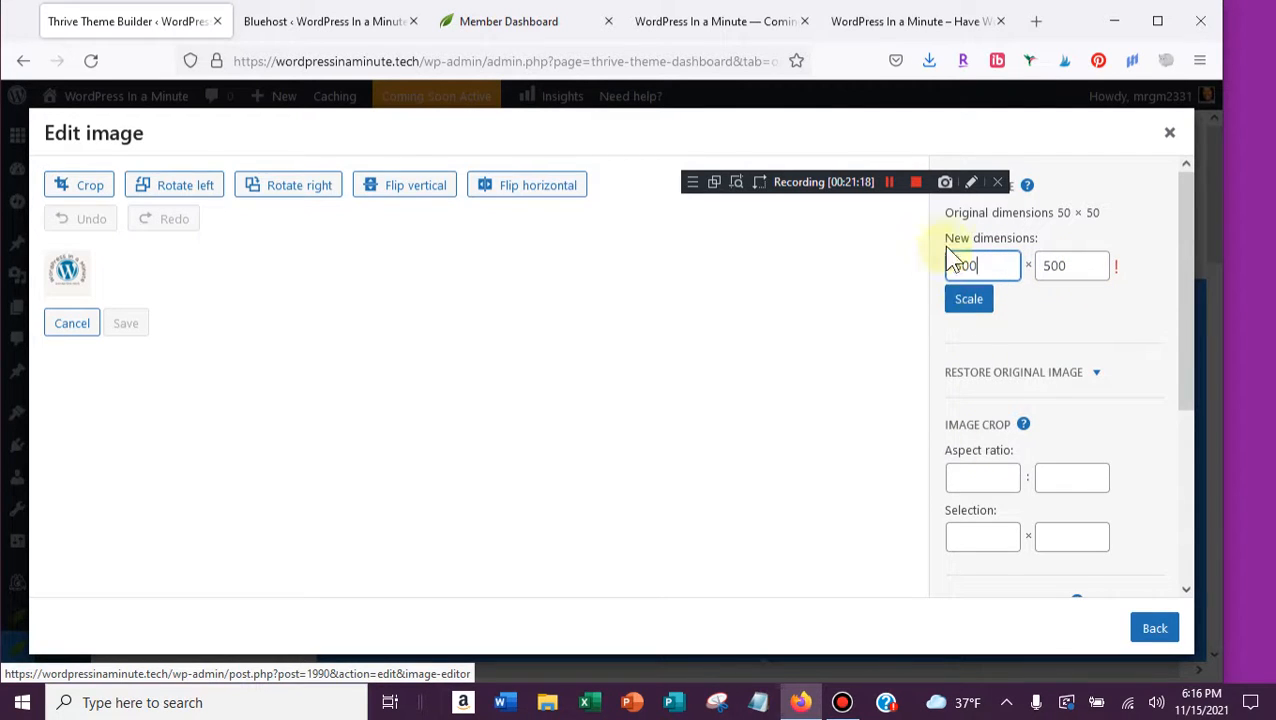
{"action": "left_click", "coordinate": [963, 305]}
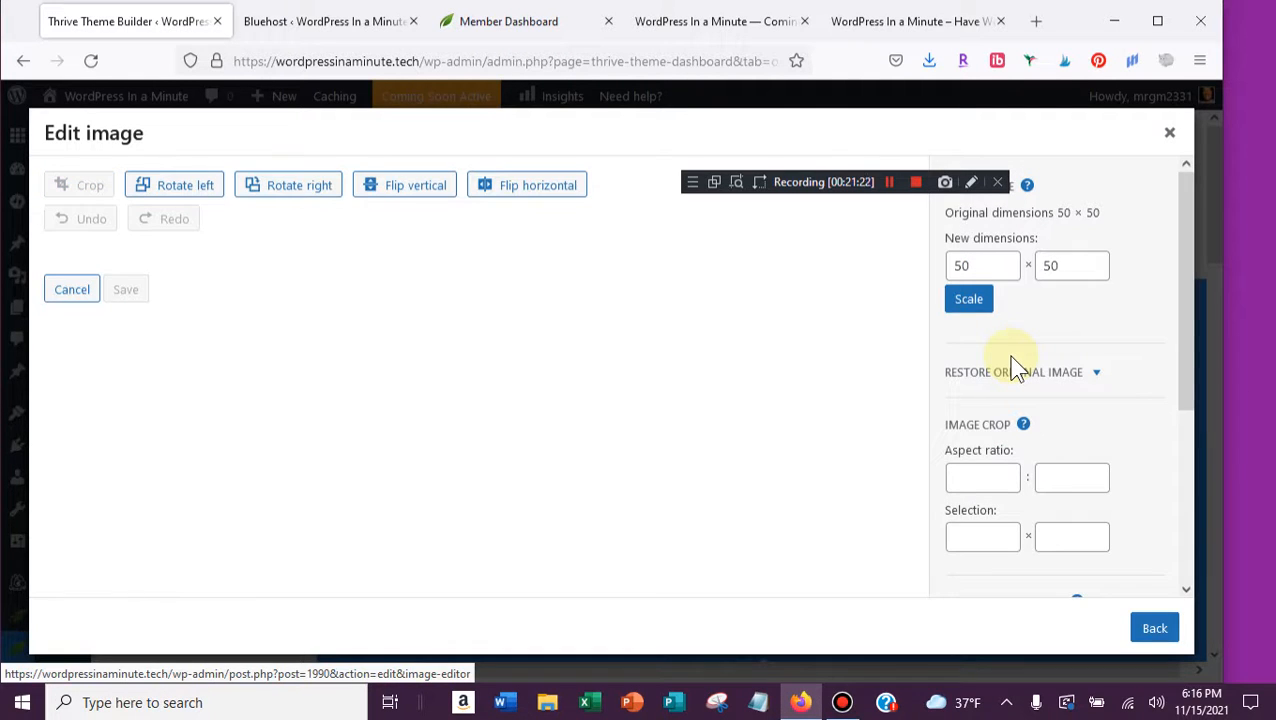
- Enter 500 × 500 as the logo's new dimensions again, leave the image editor and look through the attachment details
{"action": "left_click", "coordinate": [985, 265]}
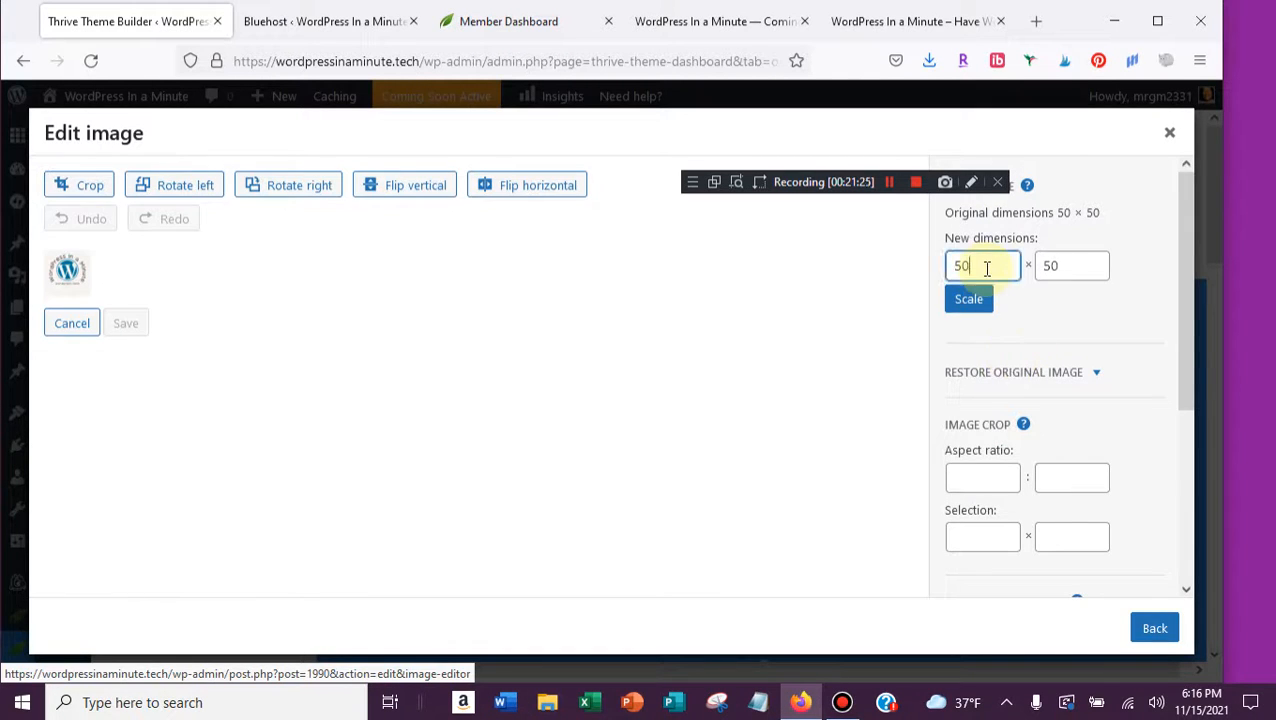
{"action": "type", "text": "0"}
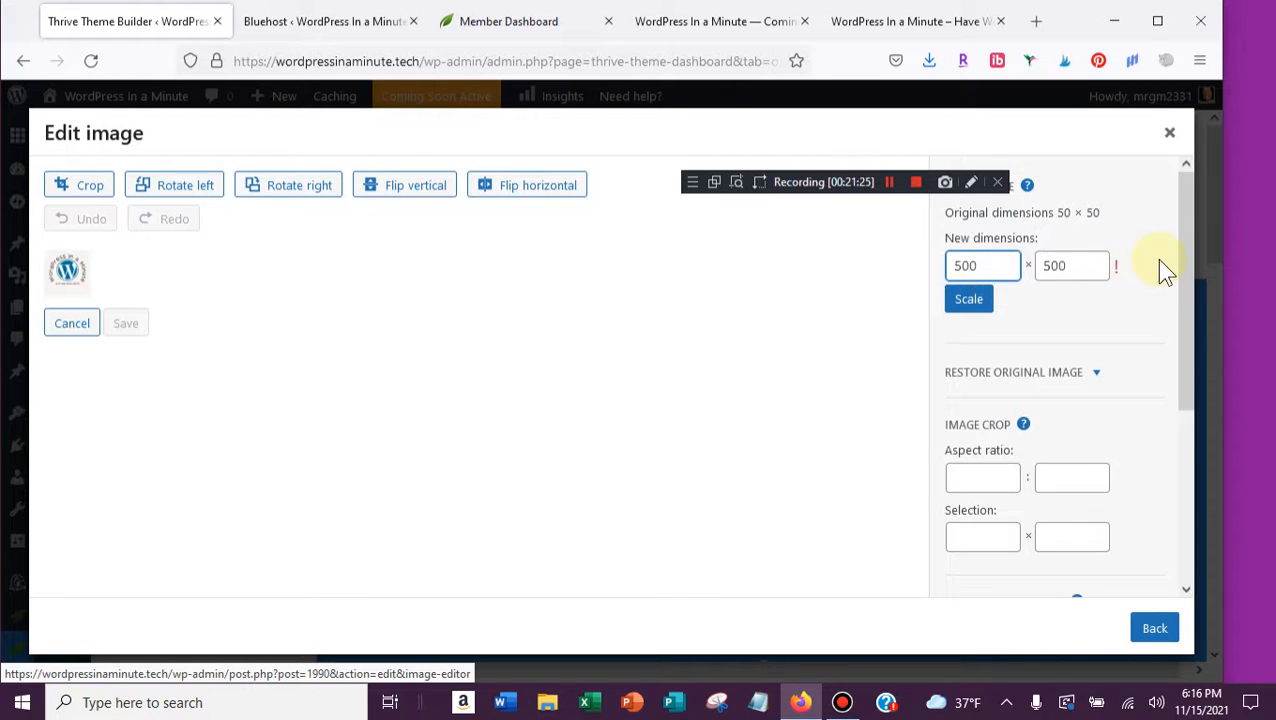
{"action": "left_click", "coordinate": [1075, 266]}
{"action": "type", "text": "0"}
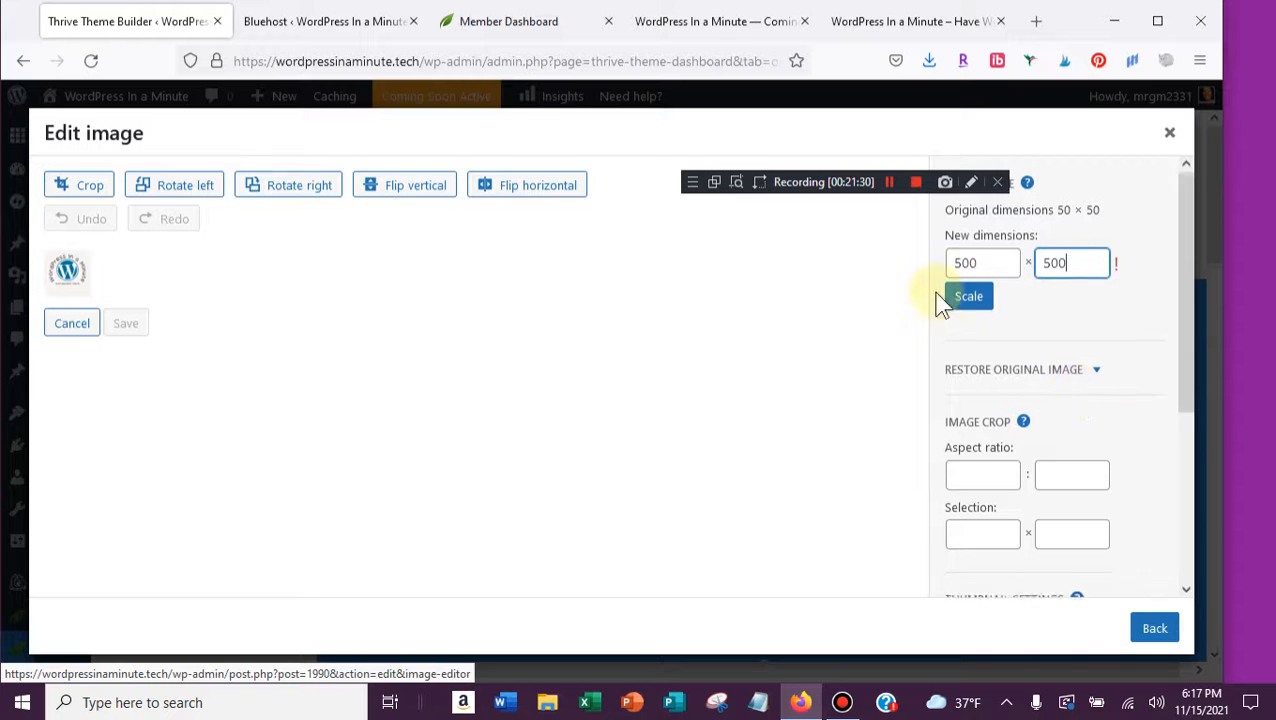
{"action": "scroll", "coordinate": [977, 487], "scroll_direction": "down", "scroll_amount": 5}
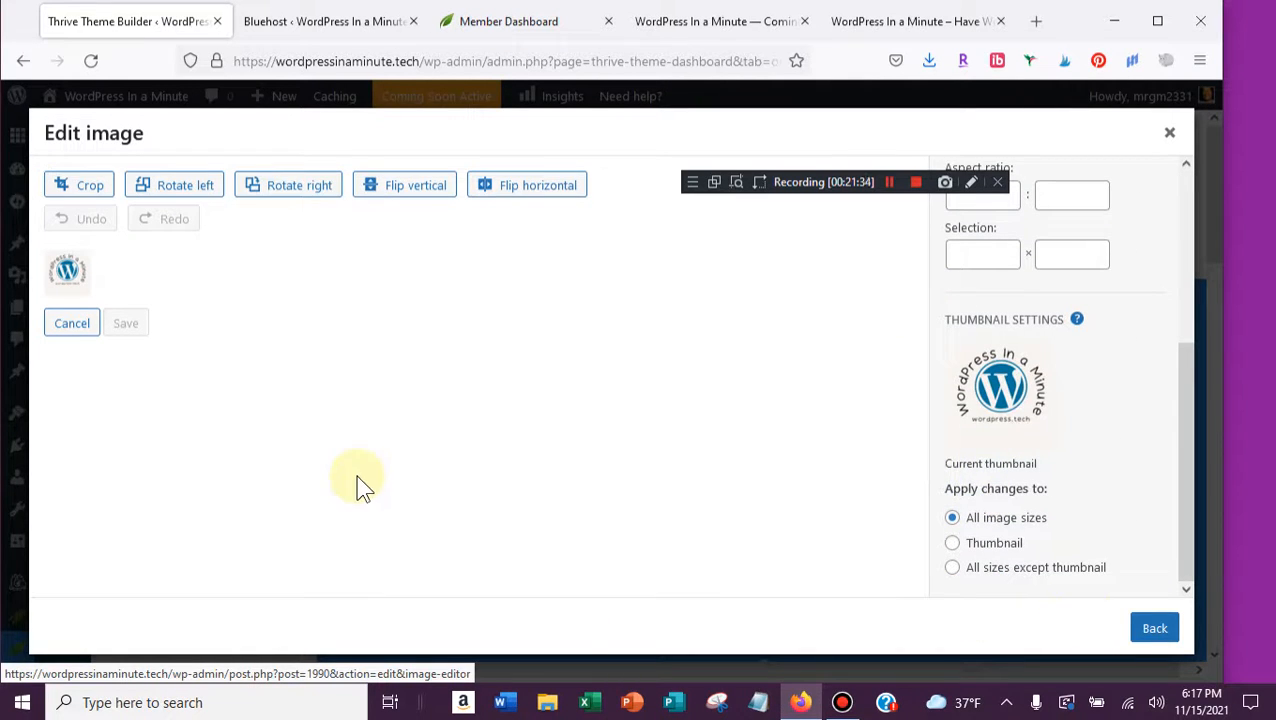
{"action": "left_click", "coordinate": [1154, 628]}
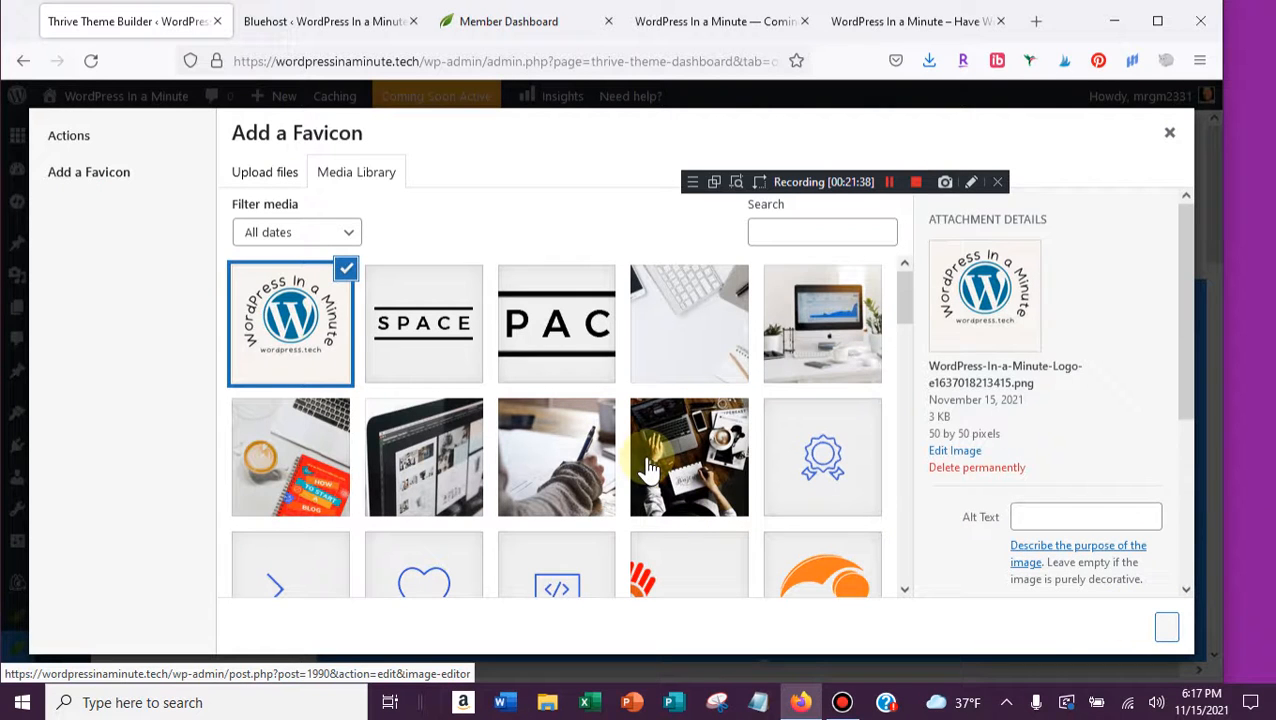
{"action": "left_click_drag", "start_coordinate": [1181, 282], "coordinate": [1180, 494]}
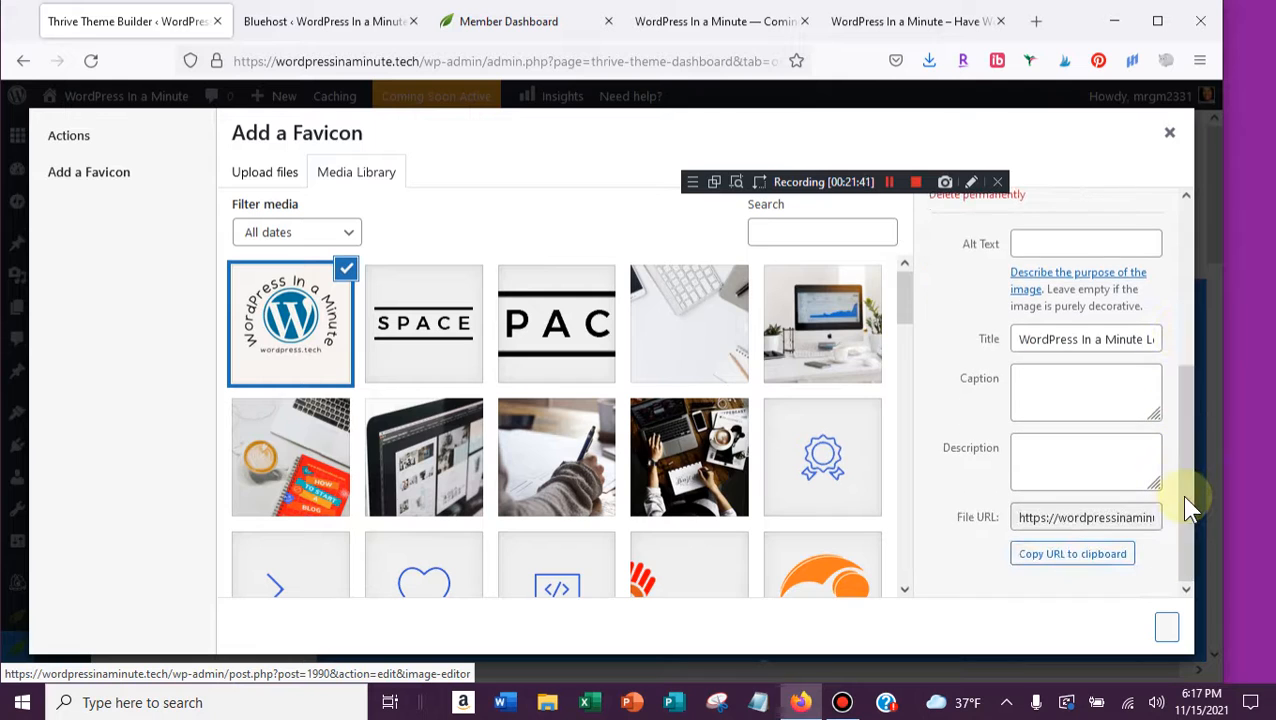
- Set projects-icon.png from the media library as the site's favicon in place of the logo image
{"action": "left_click", "coordinate": [1169, 132]}
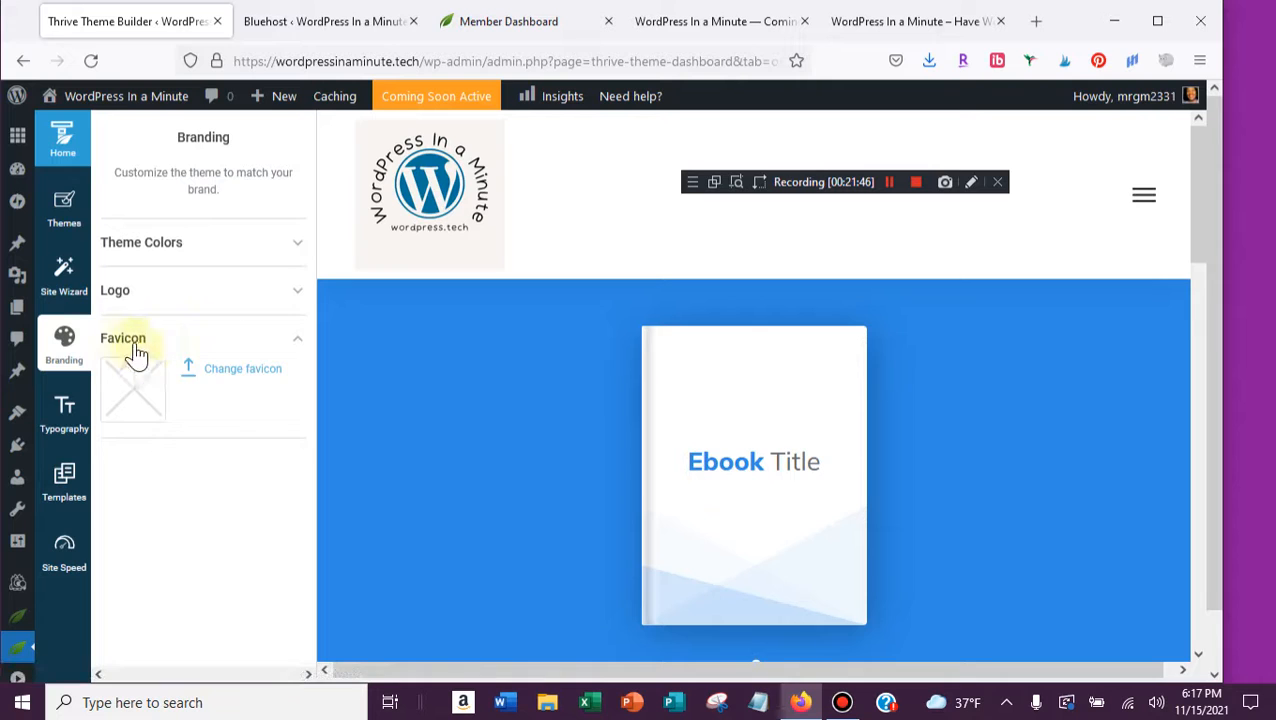
{"action": "left_click", "coordinate": [202, 380]}
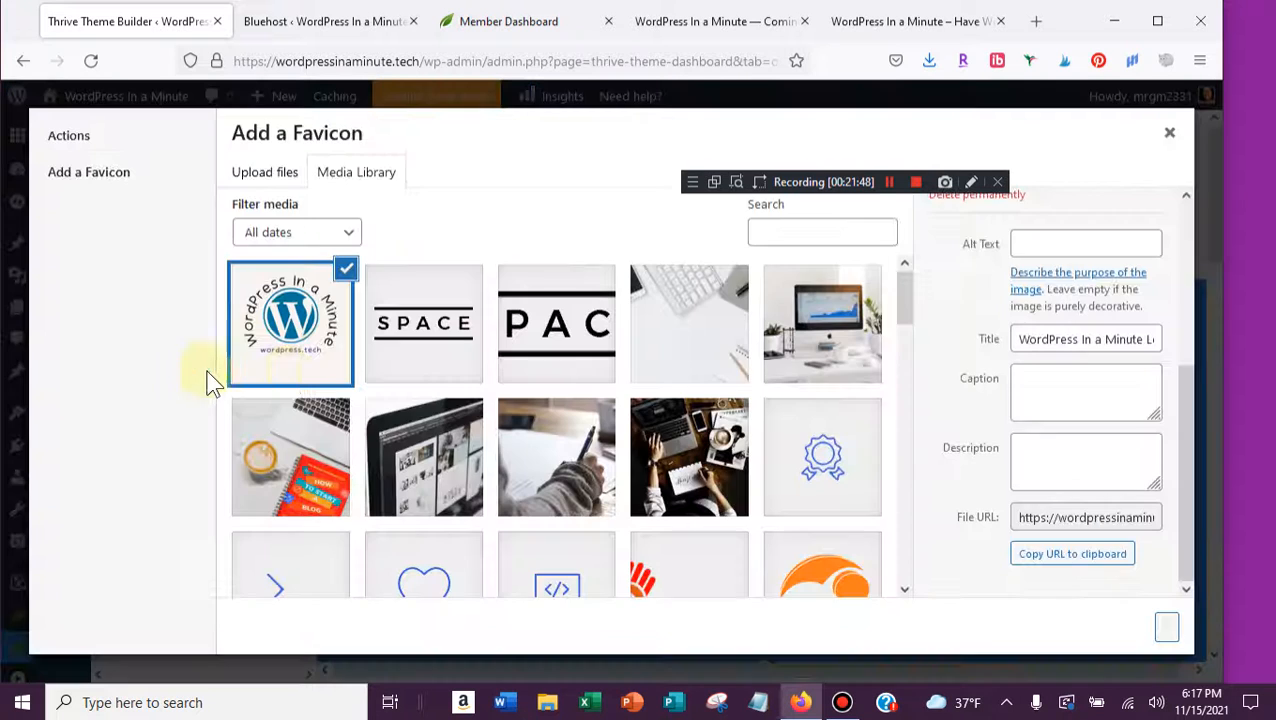
{"action": "scroll", "coordinate": [727, 497], "scroll_direction": "down", "scroll_amount": 3}
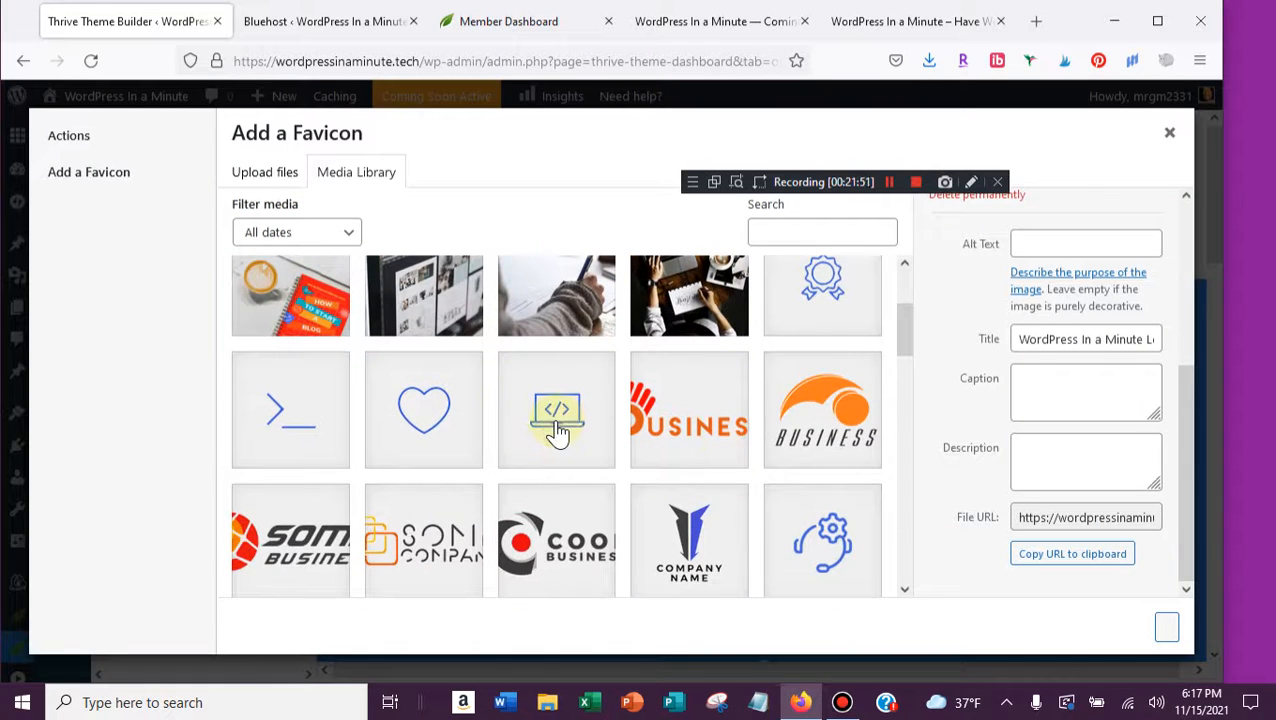
{"action": "left_click", "coordinate": [558, 434]}
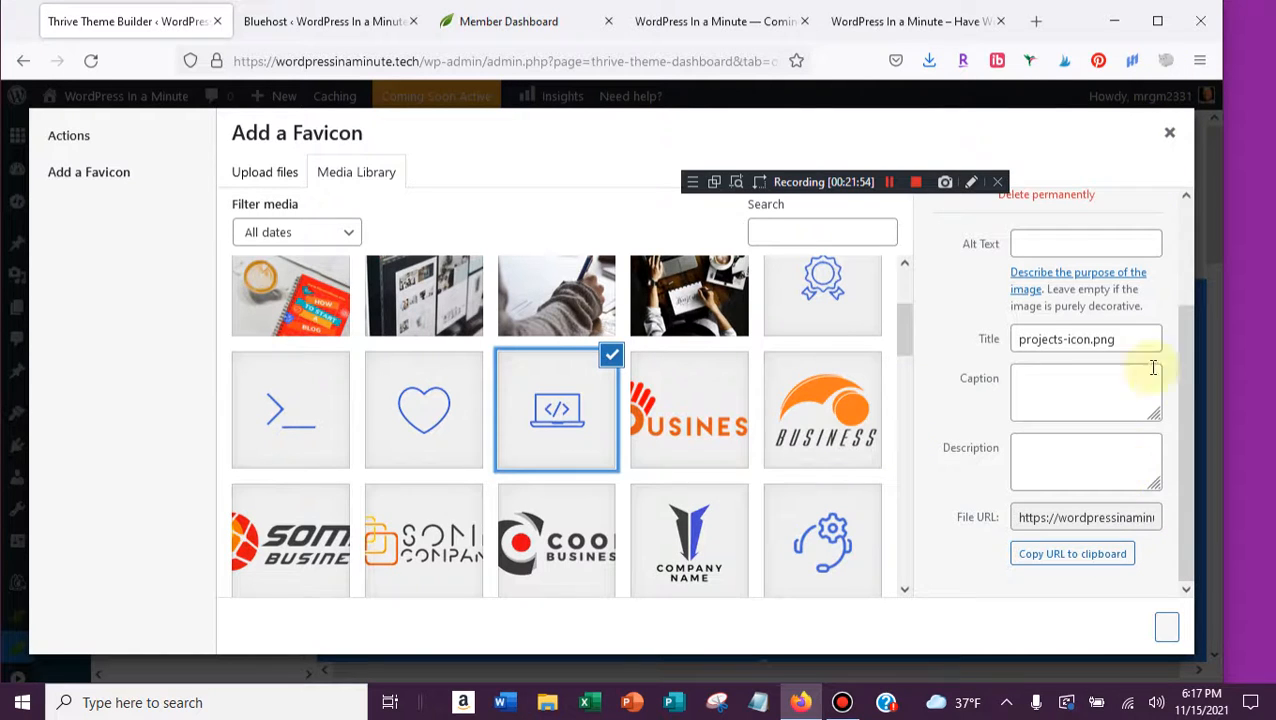
{"action": "left_click", "coordinate": [1166, 134]}
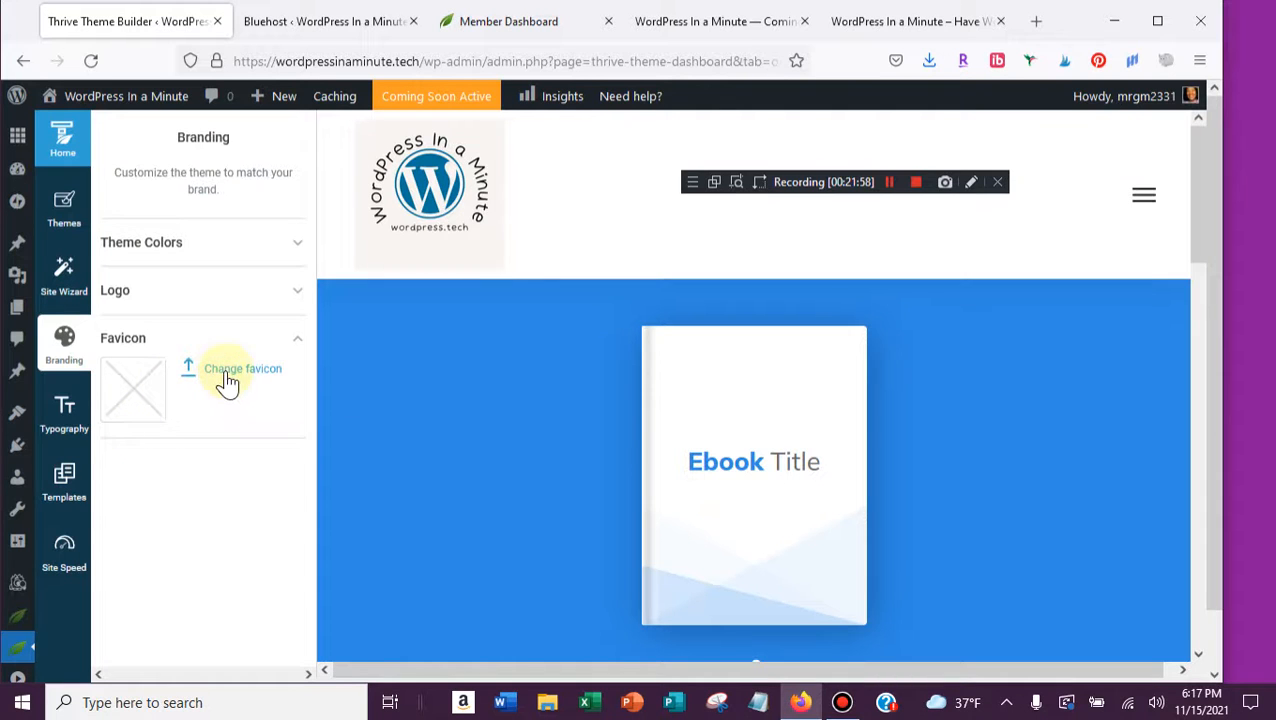
{"action": "left_click", "coordinate": [137, 410]}
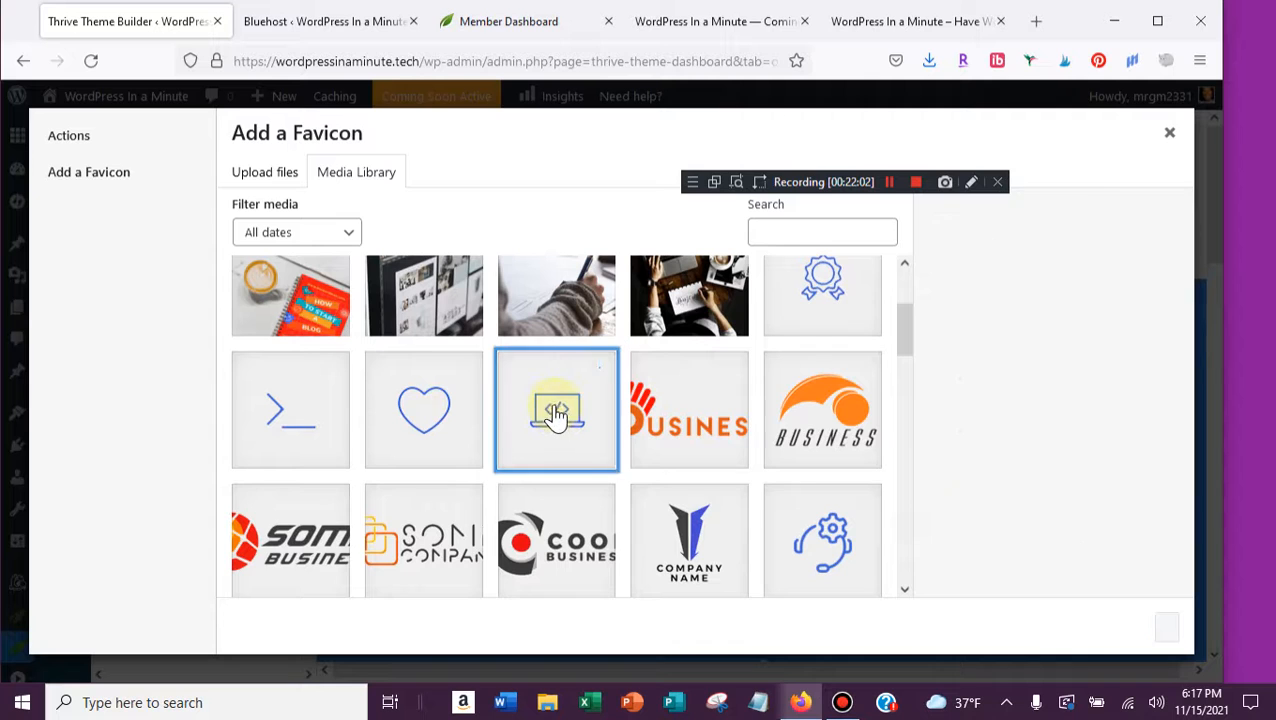
{"action": "scroll", "coordinate": [986, 528], "scroll_direction": "up", "scroll_amount": 2}
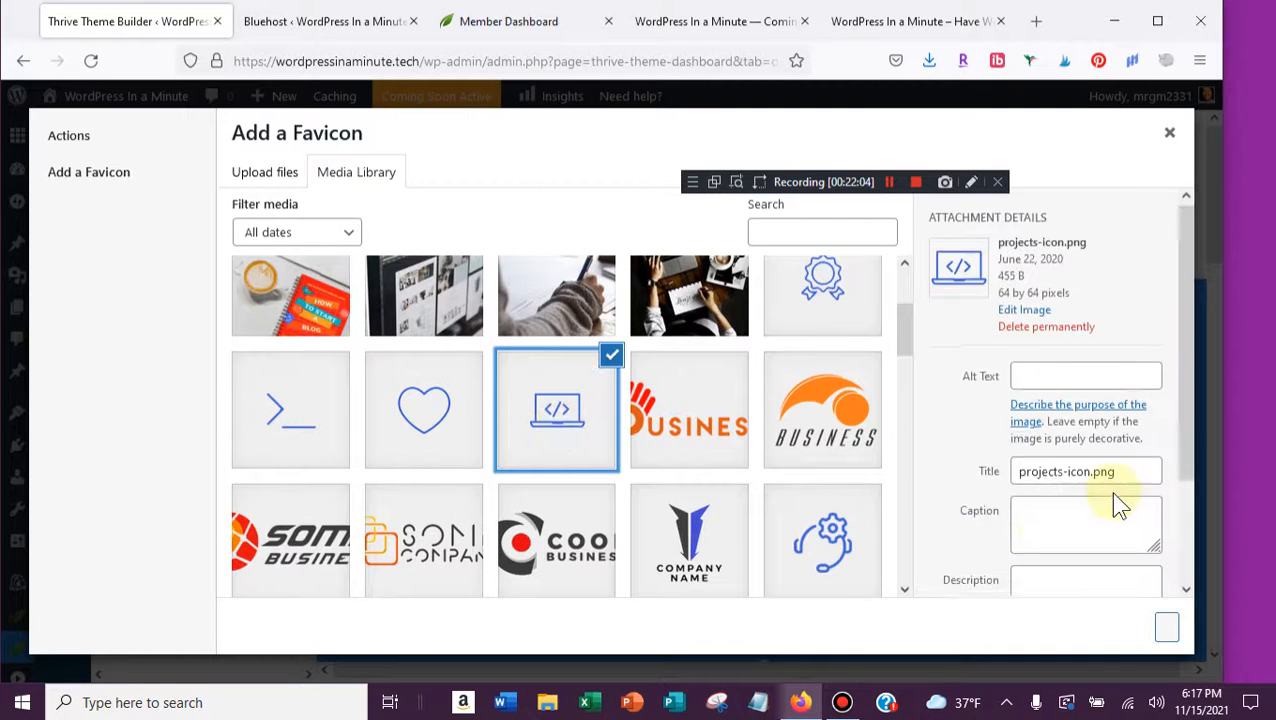
{"action": "scroll", "coordinate": [1113, 504], "scroll_direction": "down", "scroll_amount": 2}
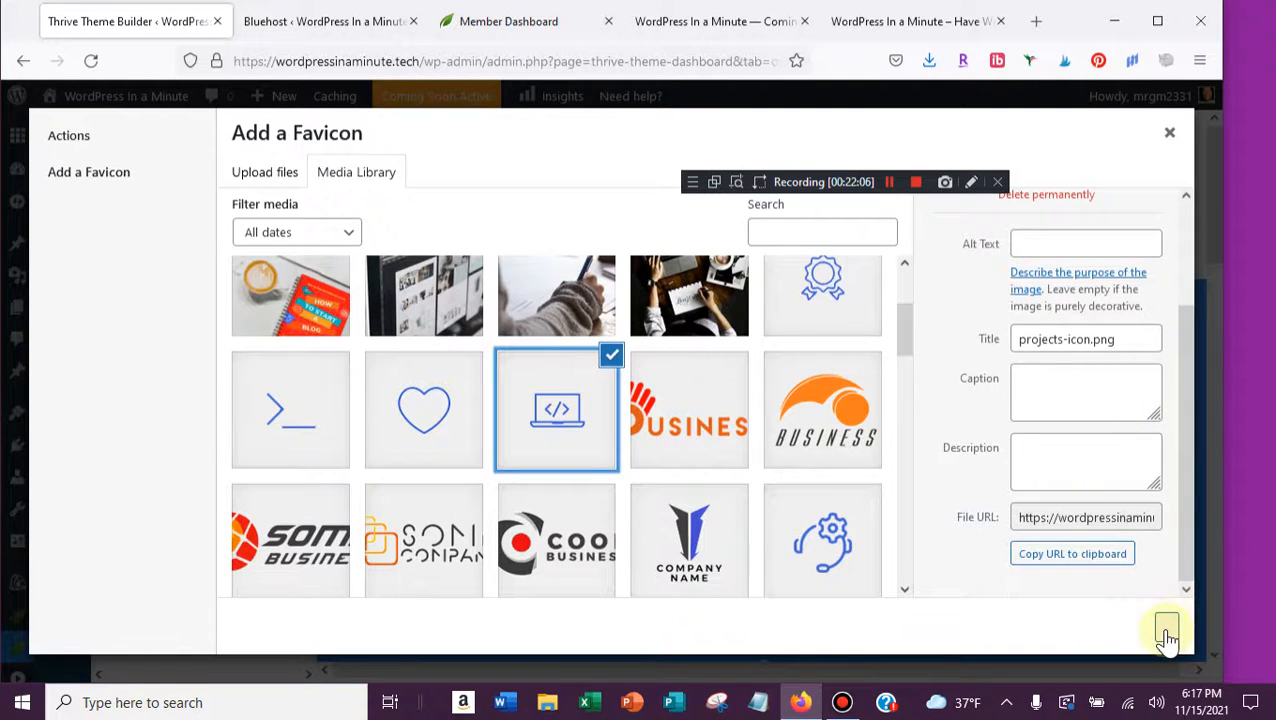
{"action": "left_click", "coordinate": [1168, 626]}
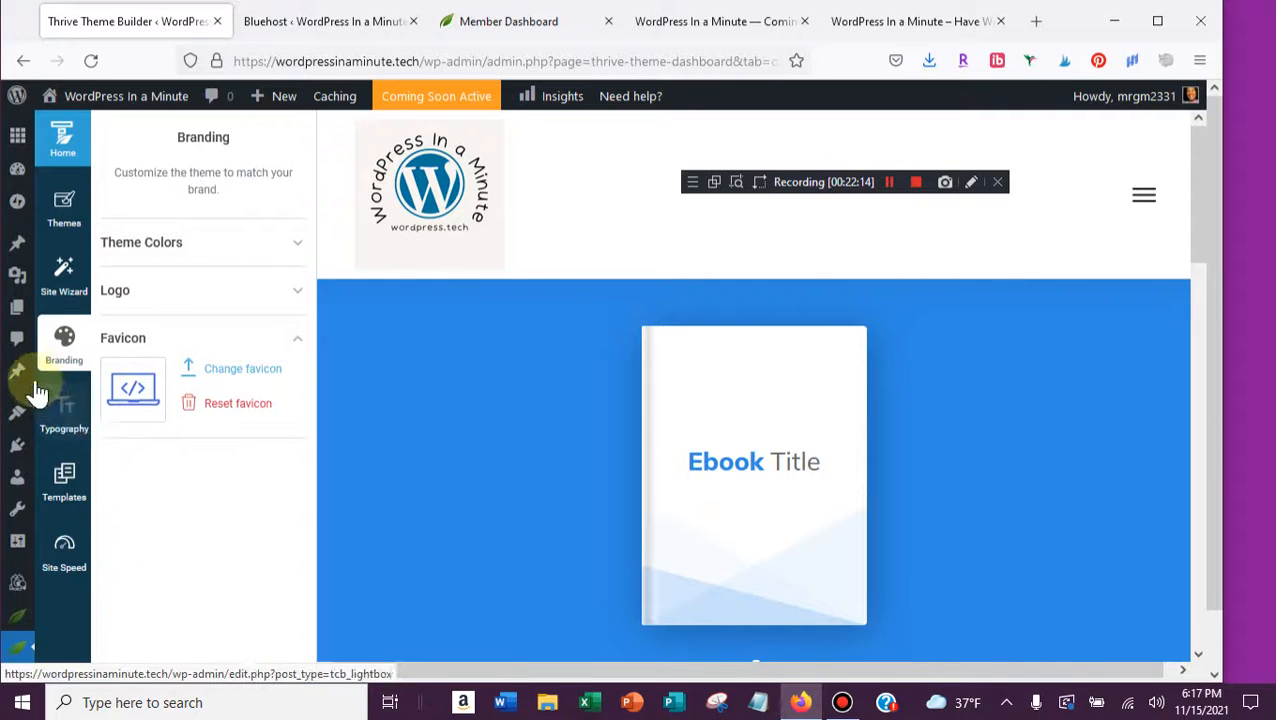
- Open the theme's typography settings, expand the Default Typography set and look through its heading, paragraph, list, quote and preformatted text samples
{"action": "left_click", "coordinate": [64, 418]}
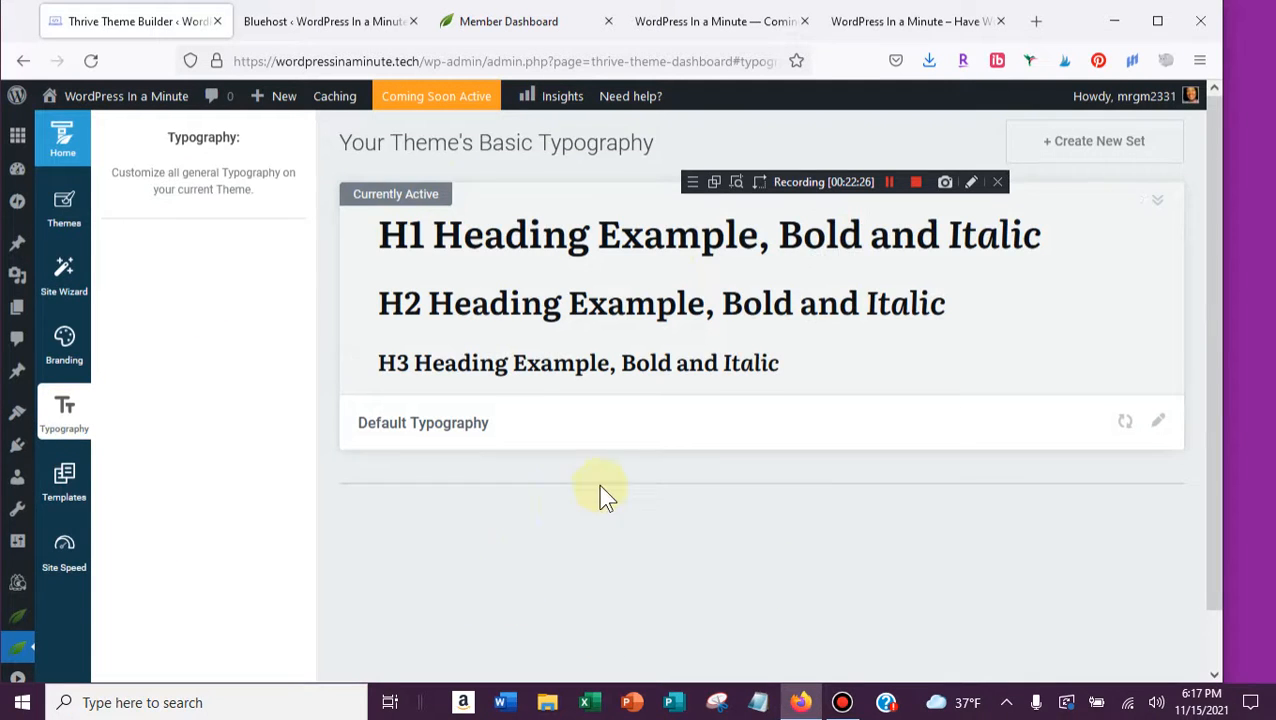
{"action": "scroll", "coordinate": [613, 483], "scroll_direction": "down", "scroll_amount": 1}
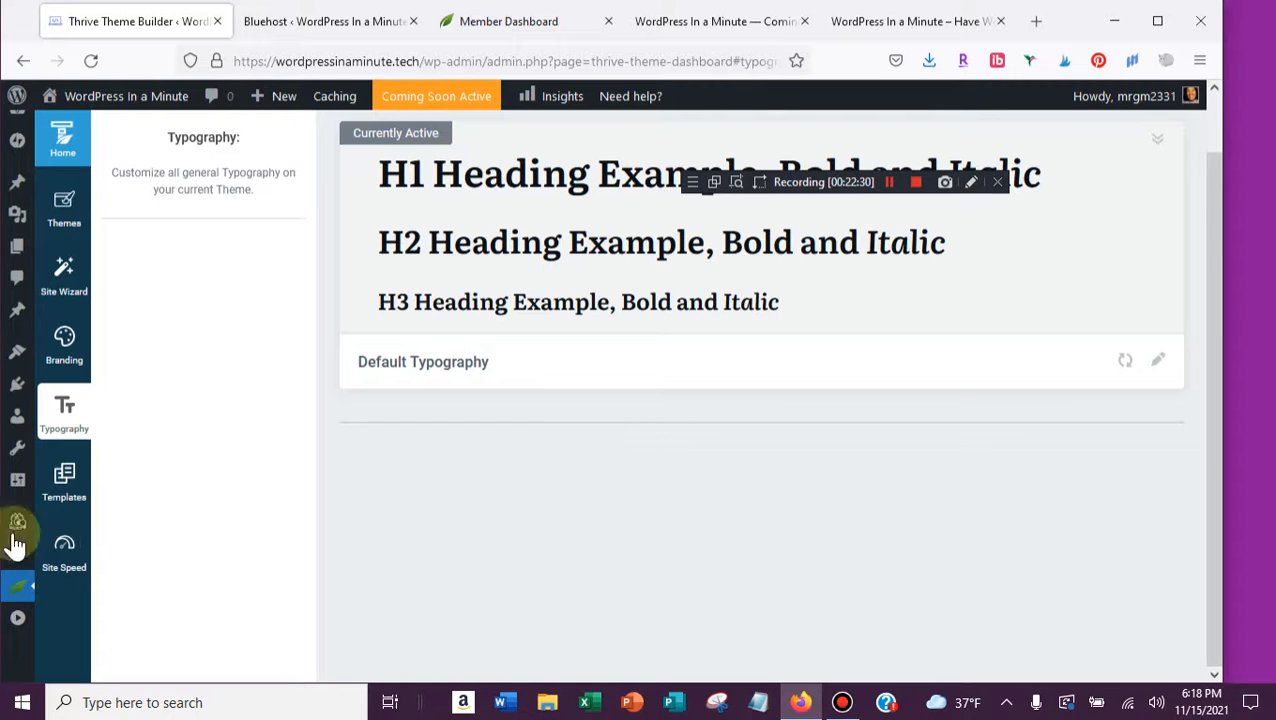
{"action": "left_click", "coordinate": [468, 355]}
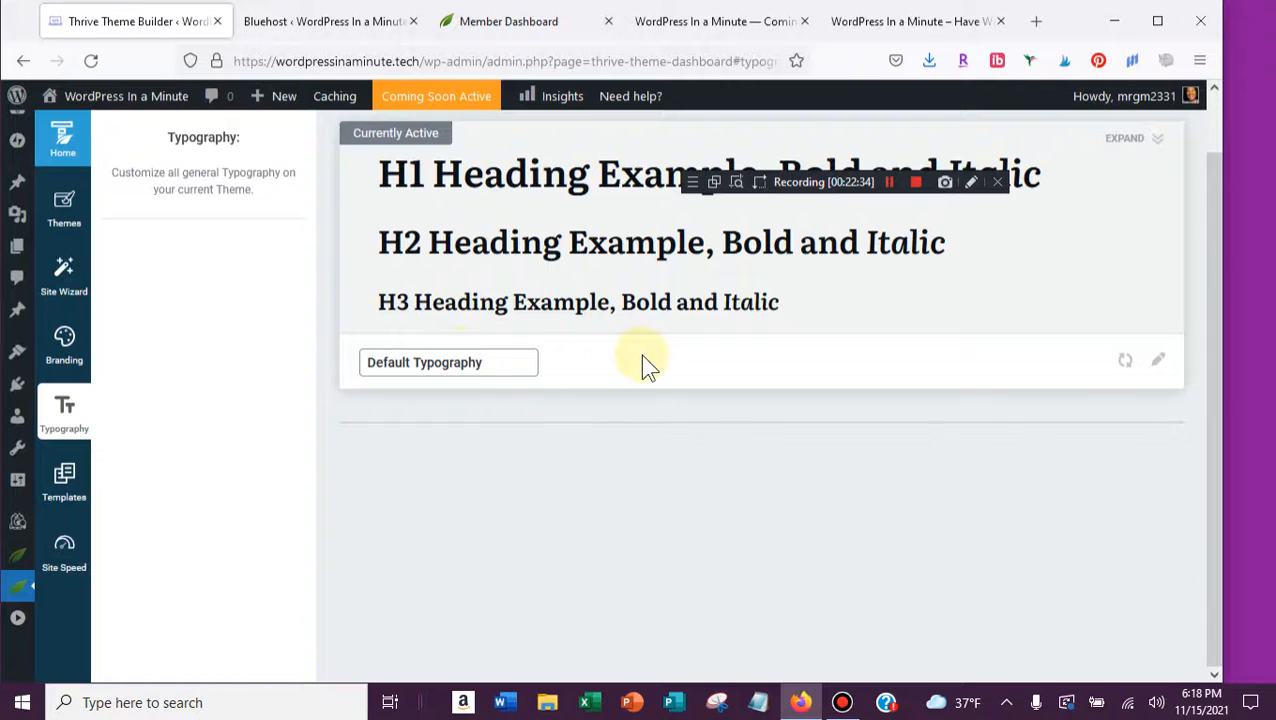
{"action": "scroll", "coordinate": [1040, 299], "scroll_direction": "up", "scroll_amount": 1}
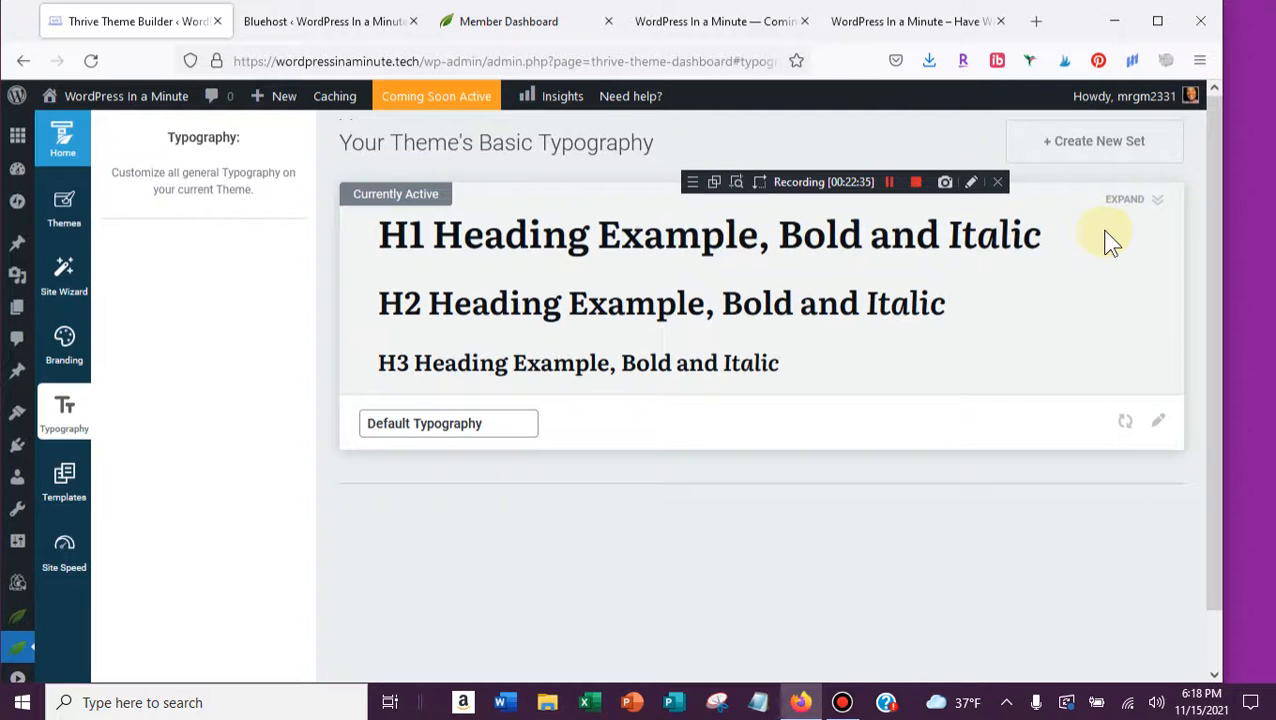
{"action": "left_click", "coordinate": [1158, 207]}
{"action": "scroll", "coordinate": [665, 353], "scroll_direction": "down", "scroll_amount": 3}
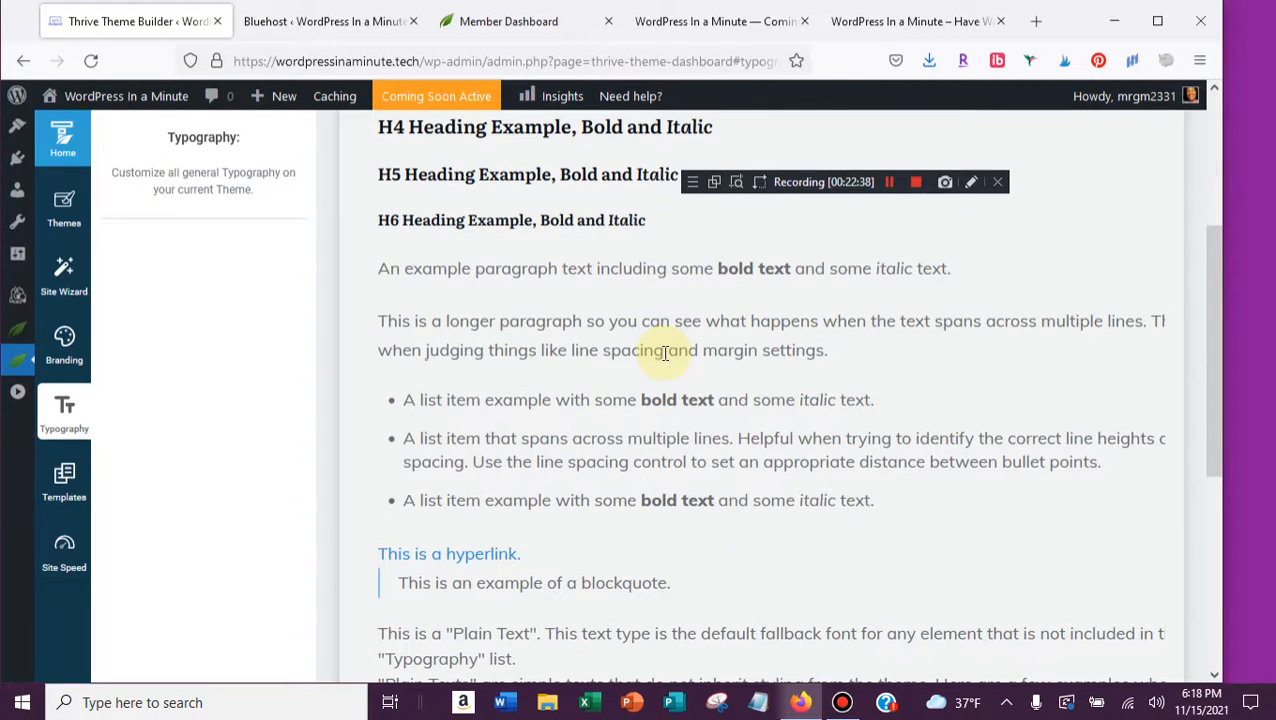
{"action": "scroll", "coordinate": [665, 353], "scroll_direction": "down", "scroll_amount": 5}
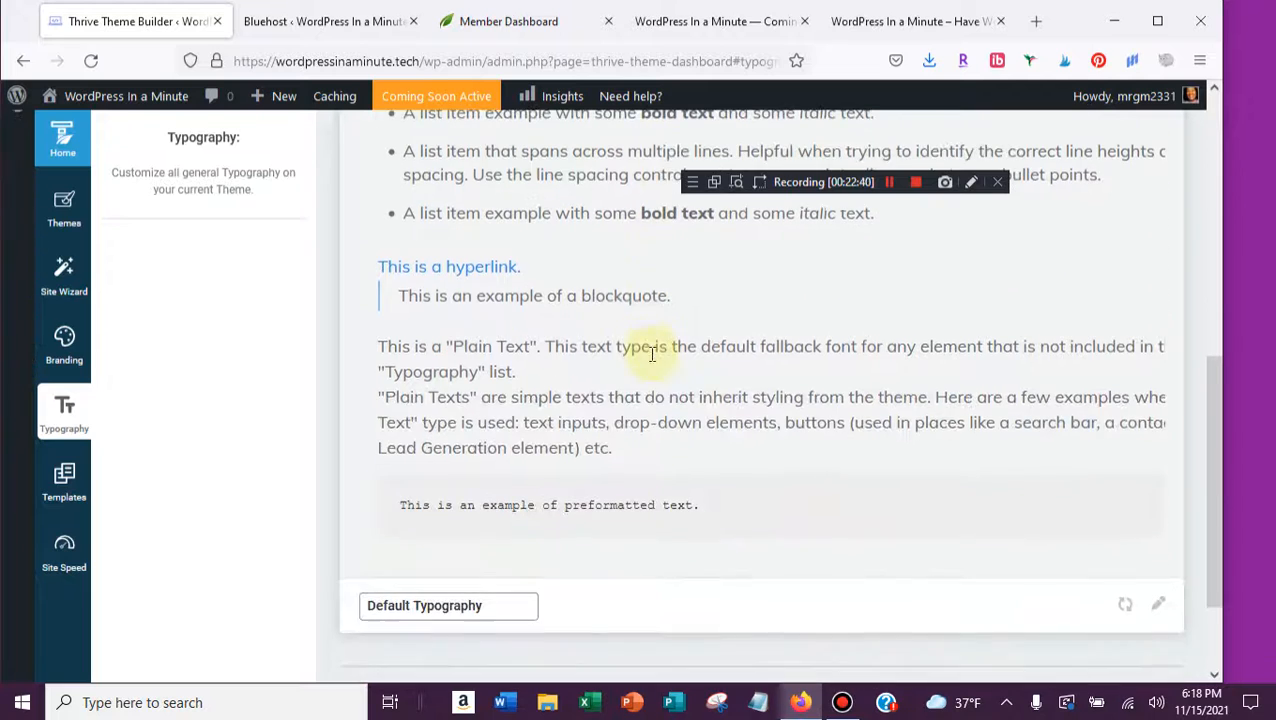
{"action": "scroll", "coordinate": [649, 350], "scroll_direction": "down", "scroll_amount": 2}
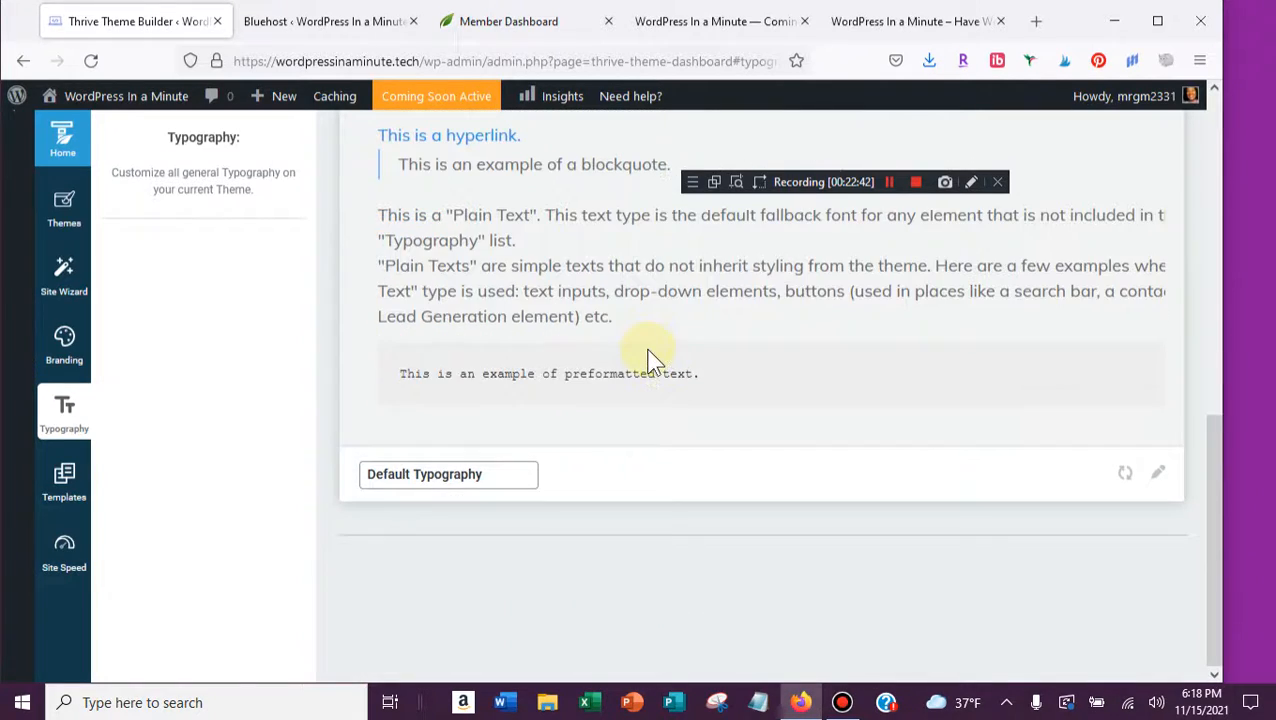
{"action": "scroll", "coordinate": [655, 360], "scroll_direction": "up", "scroll_amount": 6}
{"action": "scroll", "coordinate": [655, 360], "scroll_direction": "up", "scroll_amount": 3}
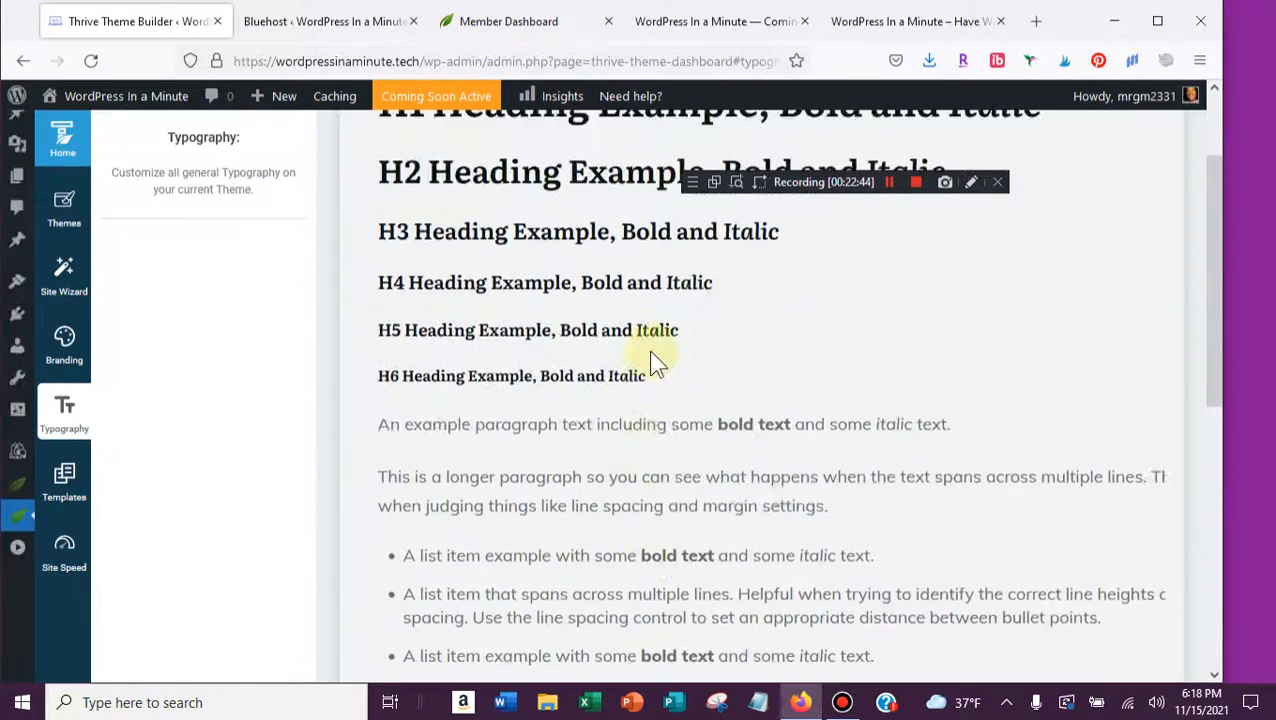
{"action": "scroll", "coordinate": [697, 405], "scroll_direction": "up", "scroll_amount": 2}
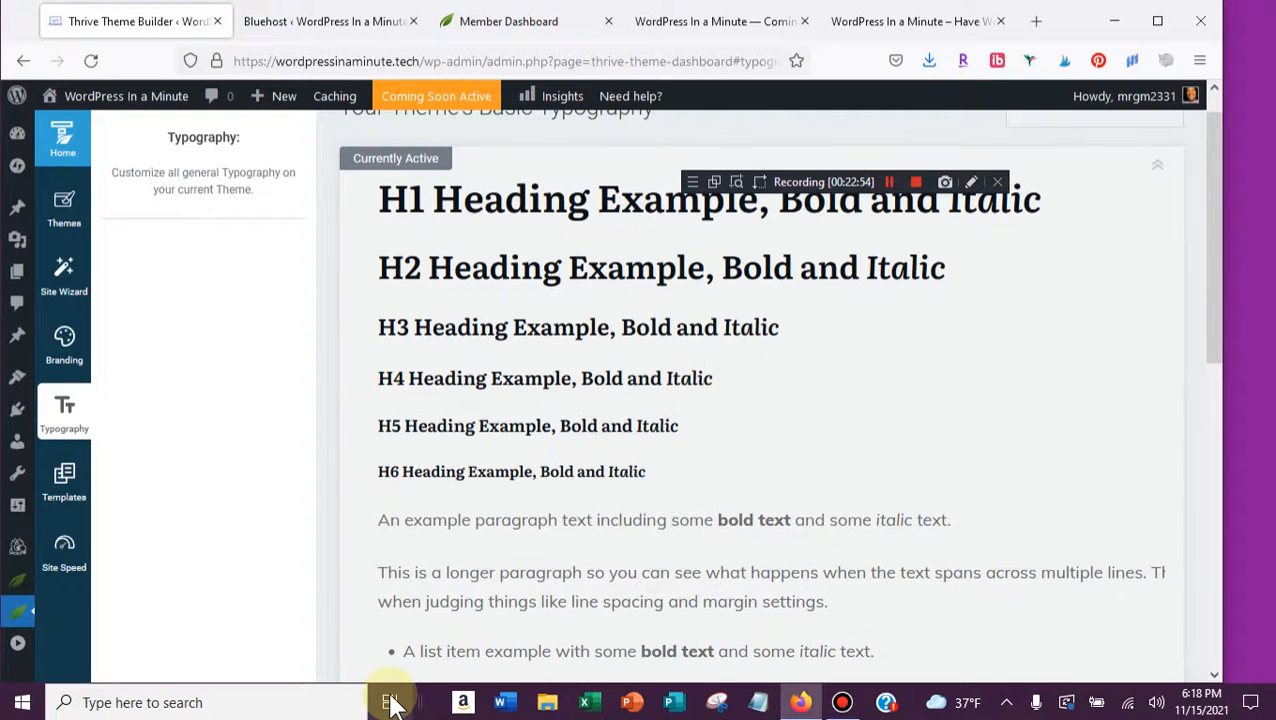
- Review the Default Typography heading, paragraph and list samples once more, and collapse the set
{"action": "scroll", "coordinate": [700, 519], "scroll_direction": "down", "scroll_amount": 1}
{"action": "scroll", "coordinate": [700, 519], "scroll_direction": "down", "scroll_amount": 5}
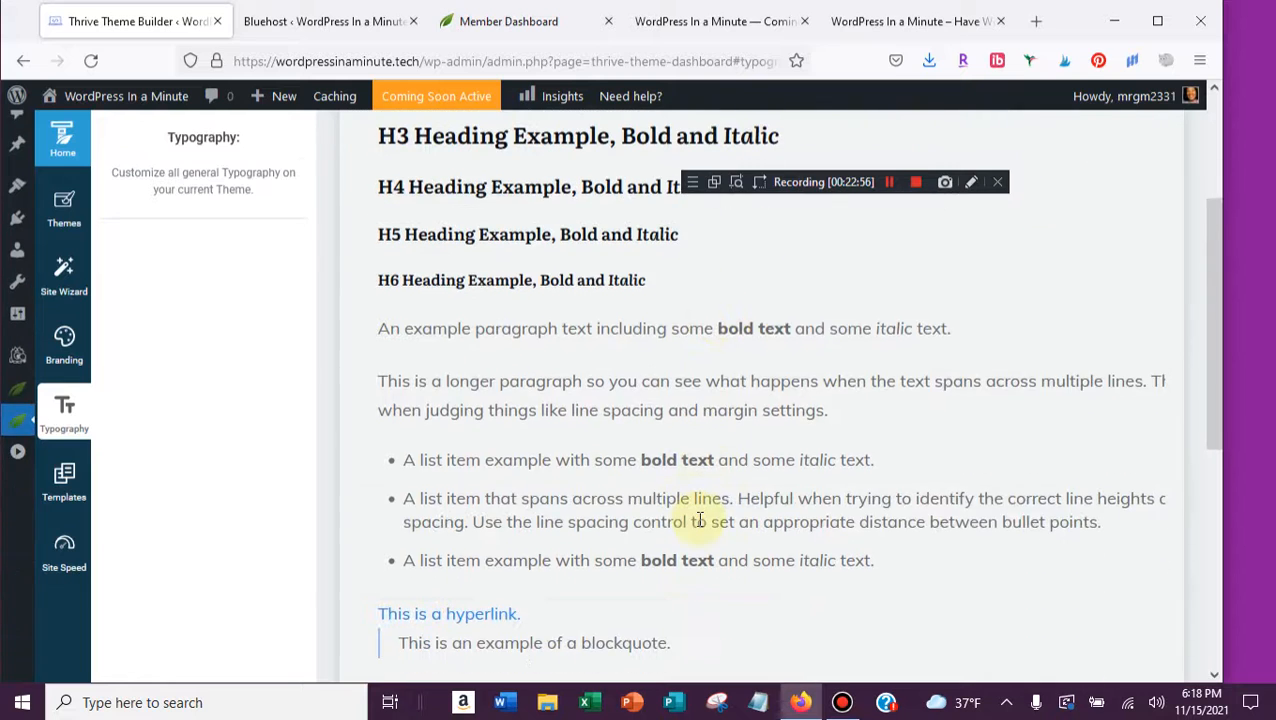
{"action": "scroll", "coordinate": [527, 370], "scroll_direction": "up", "scroll_amount": 6}
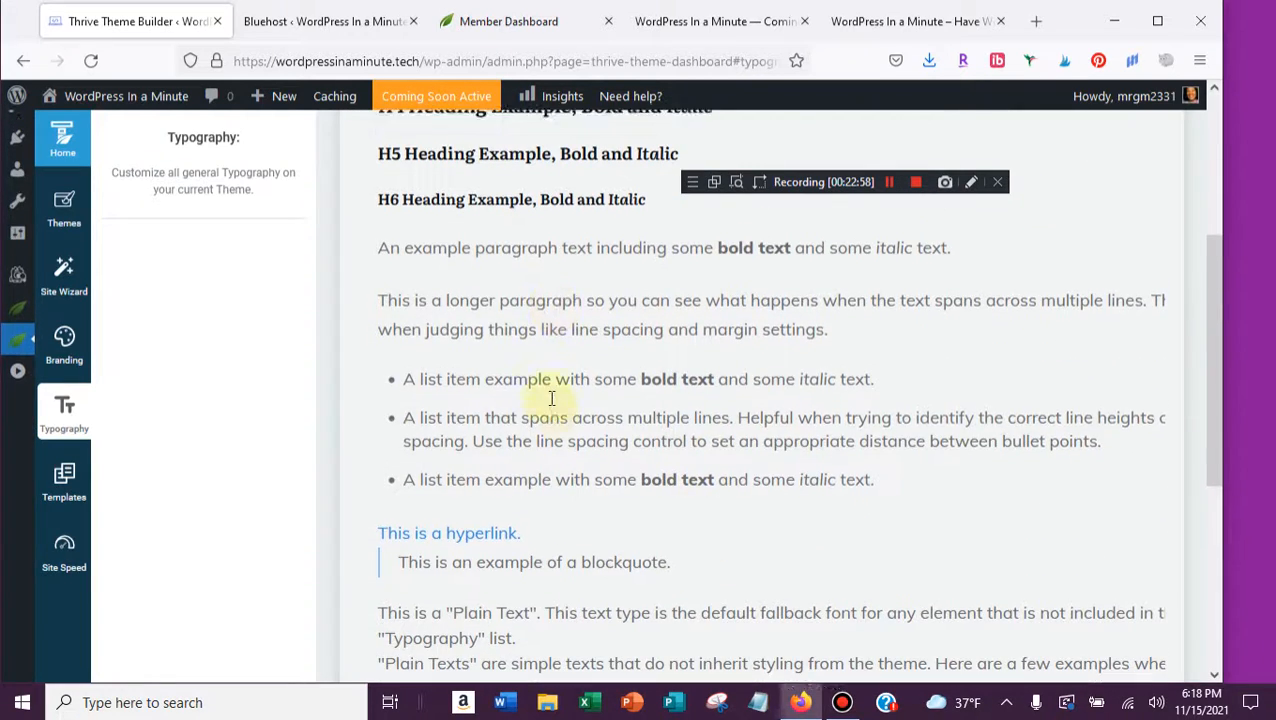
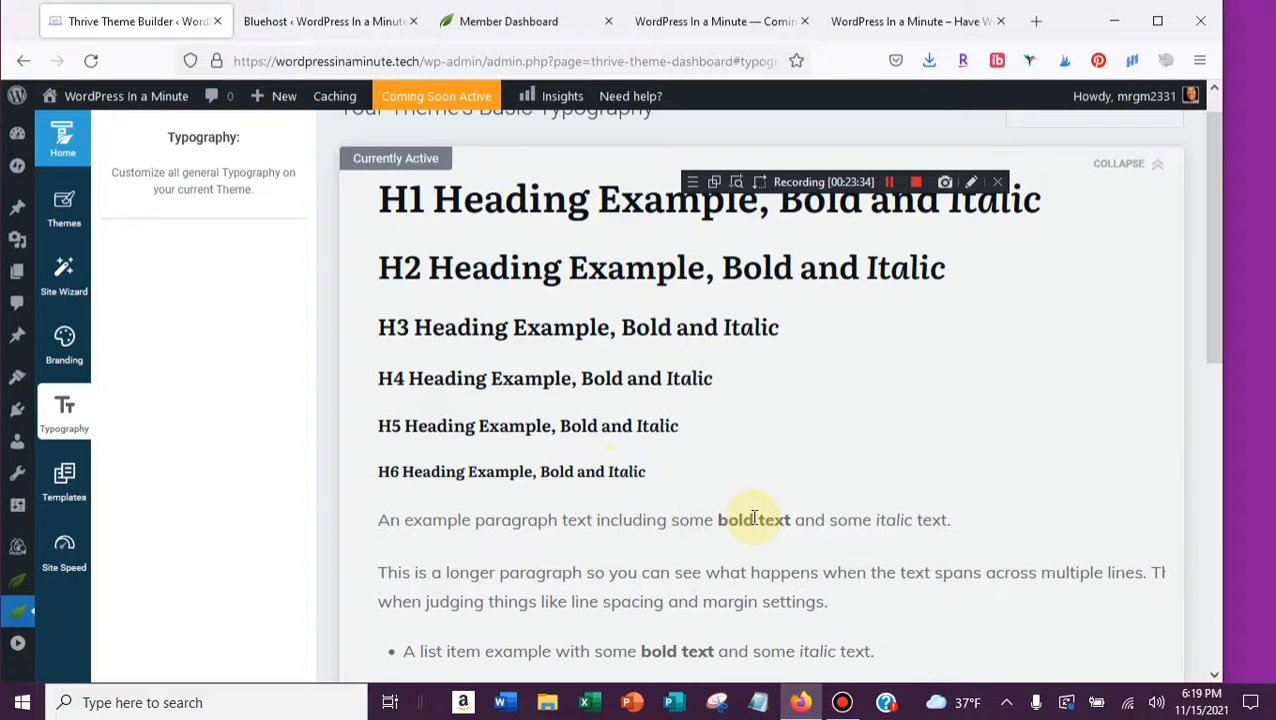
{"action": "scroll", "coordinate": [754, 517], "scroll_direction": "down", "scroll_amount": 3}
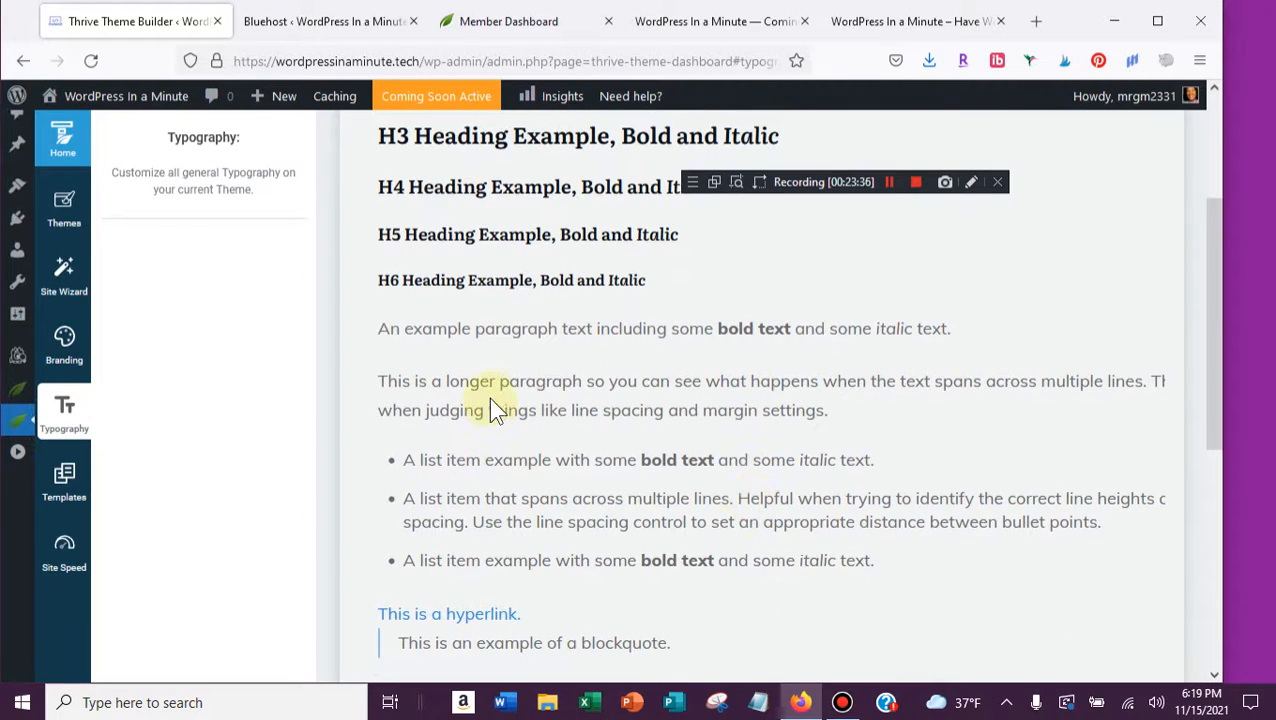
{"action": "scroll", "coordinate": [1051, 285], "scroll_direction": "up", "scroll_amount": 3}
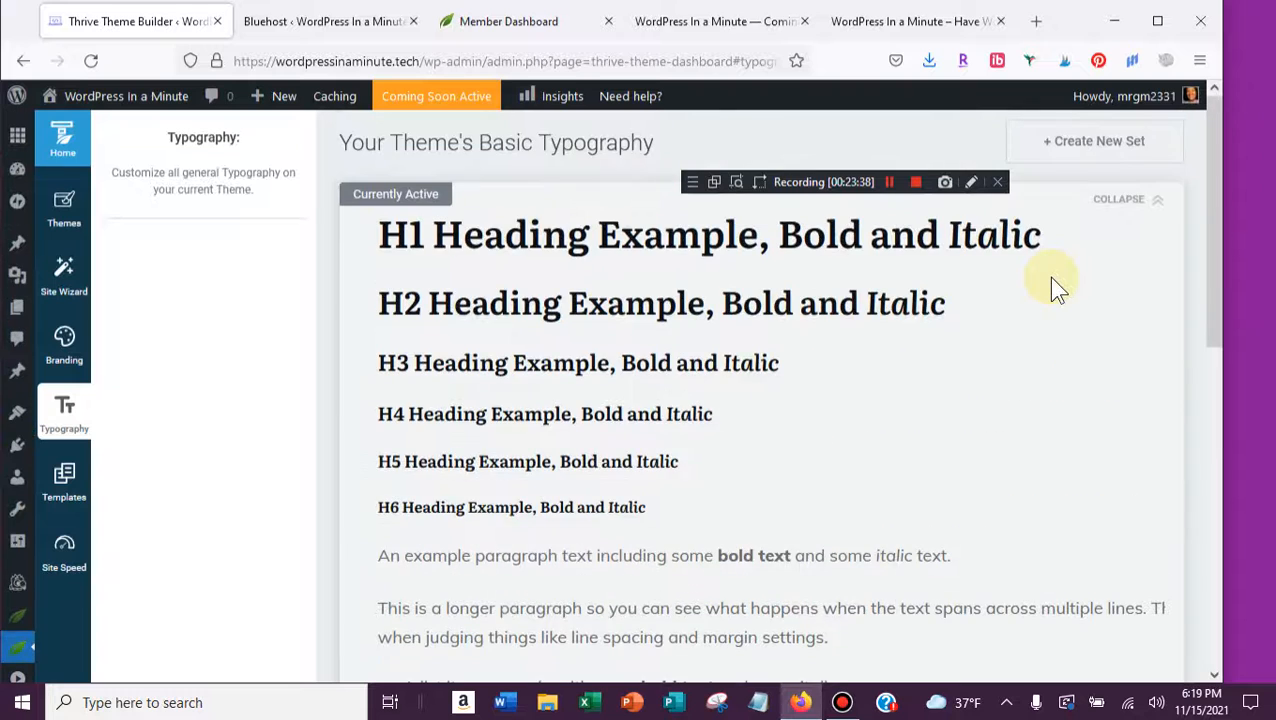
{"action": "left_click", "coordinate": [1156, 203]}
- Open the theme's page templates and look through the single content and list templates
{"action": "left_click", "coordinate": [72, 477]}
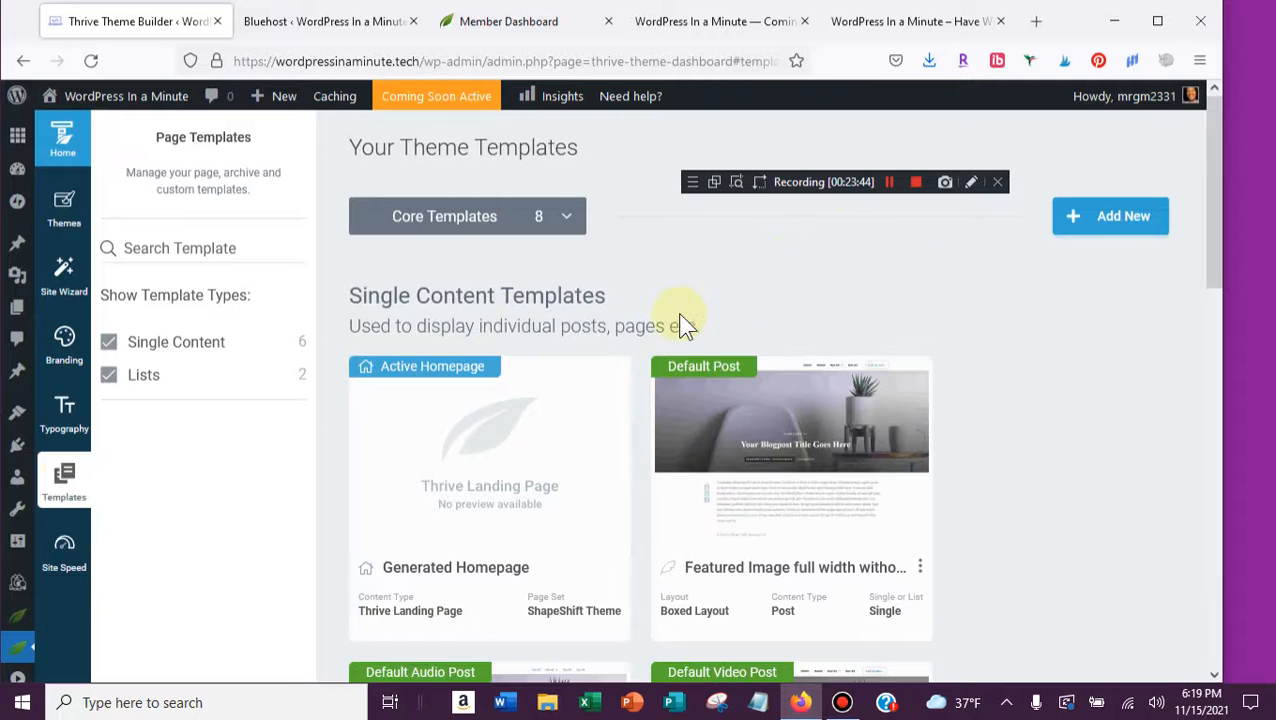
{"action": "scroll", "coordinate": [1010, 442], "scroll_direction": "down", "scroll_amount": 8}
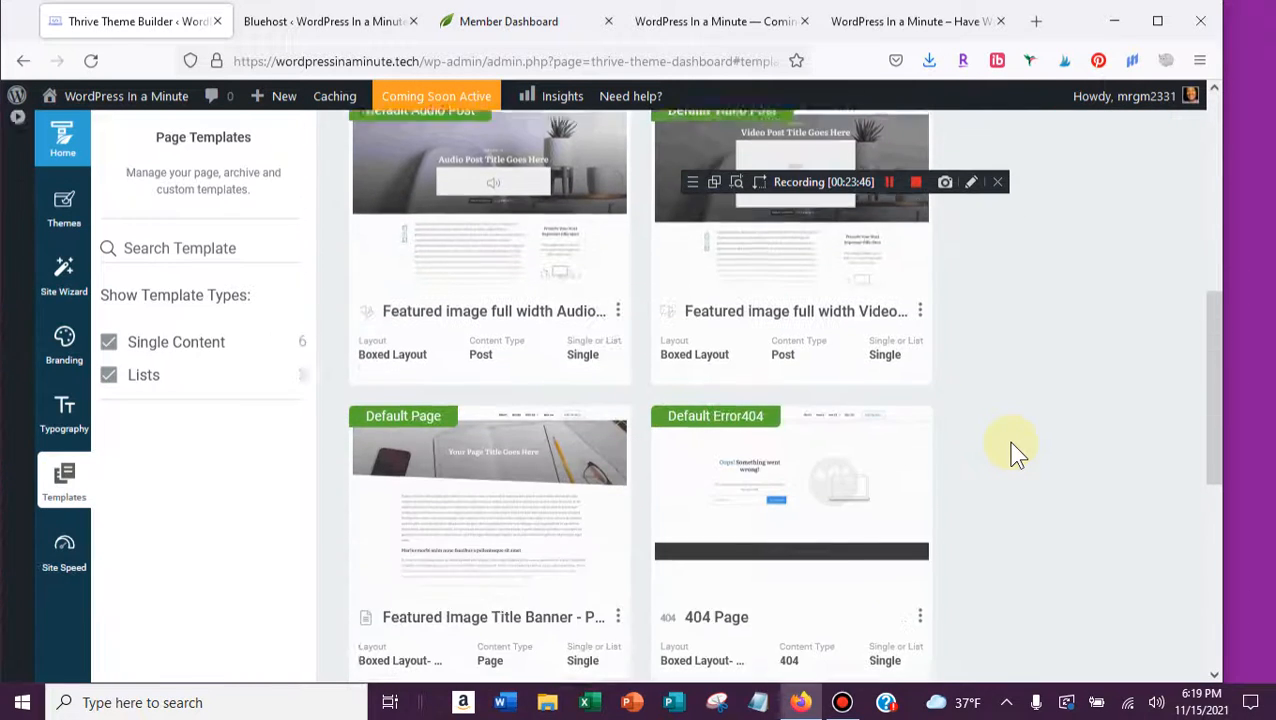
{"action": "scroll", "coordinate": [1010, 450], "scroll_direction": "down", "scroll_amount": 3}
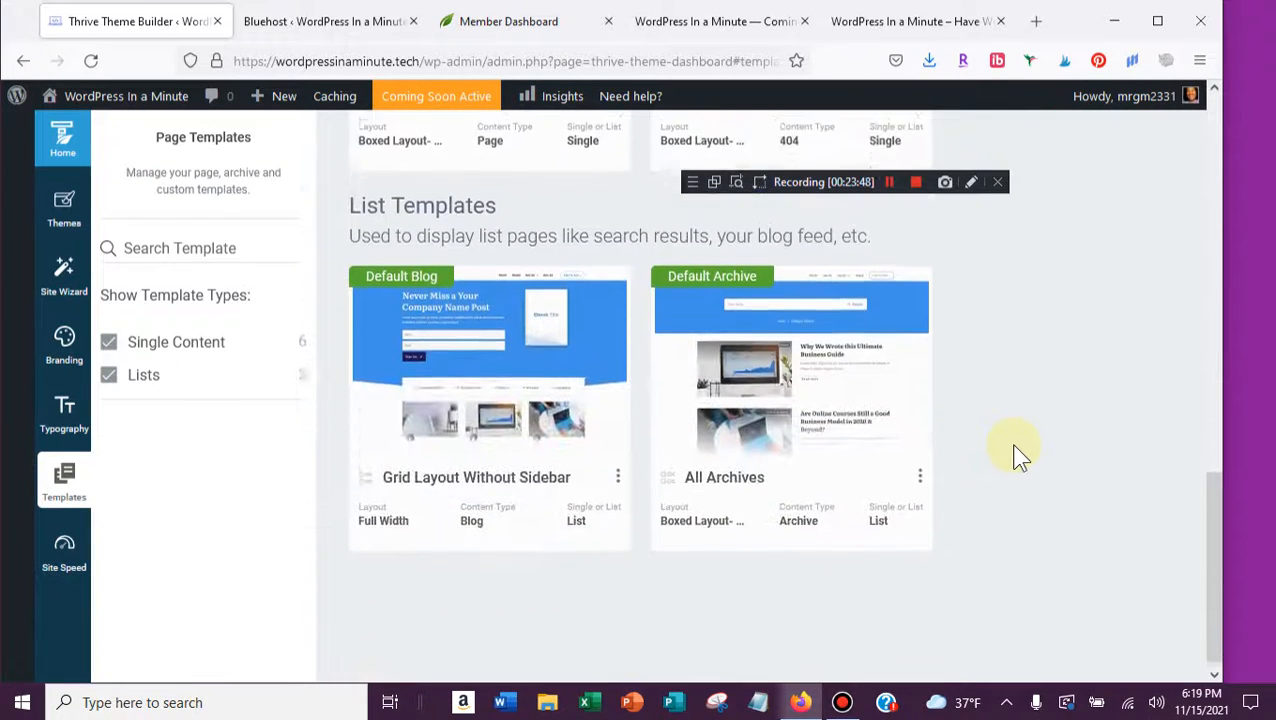
{"action": "scroll", "coordinate": [1015, 450], "scroll_direction": "up", "scroll_amount": 10}
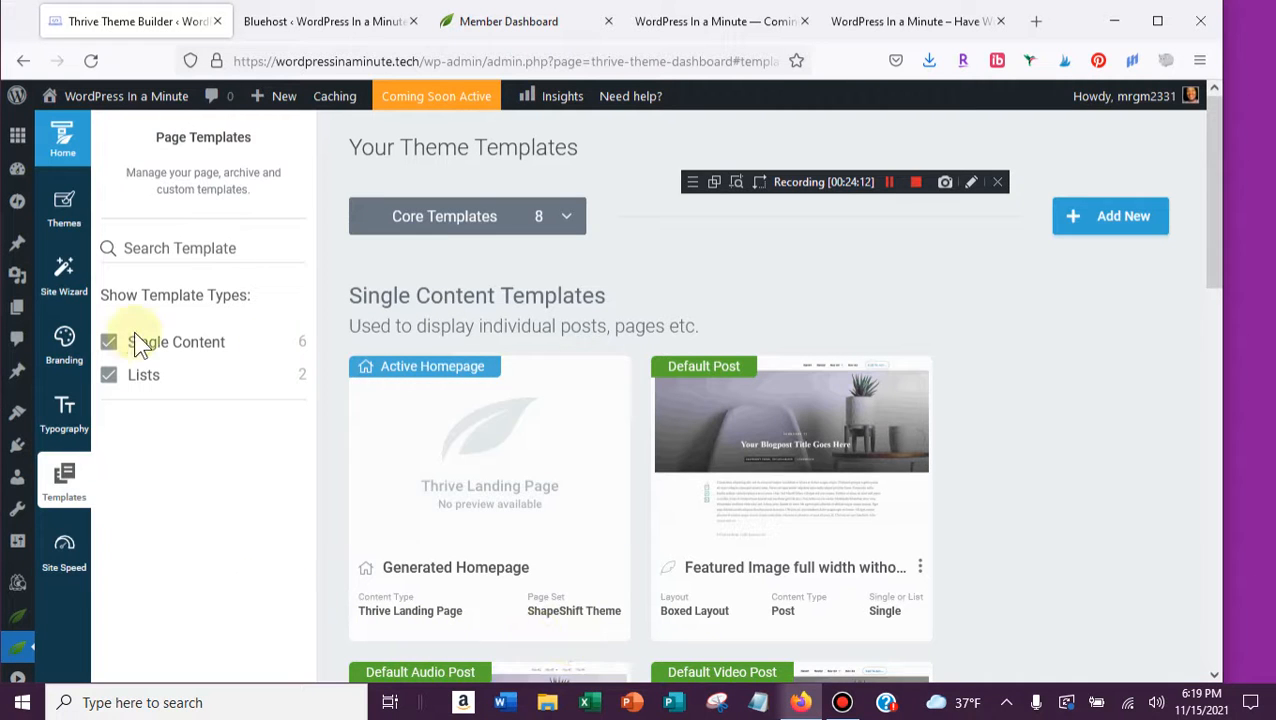
- Open the site's installed plugins and delete the inactive Elementor plugin
{"action": "mouse_move", "coordinate": [18, 100]}
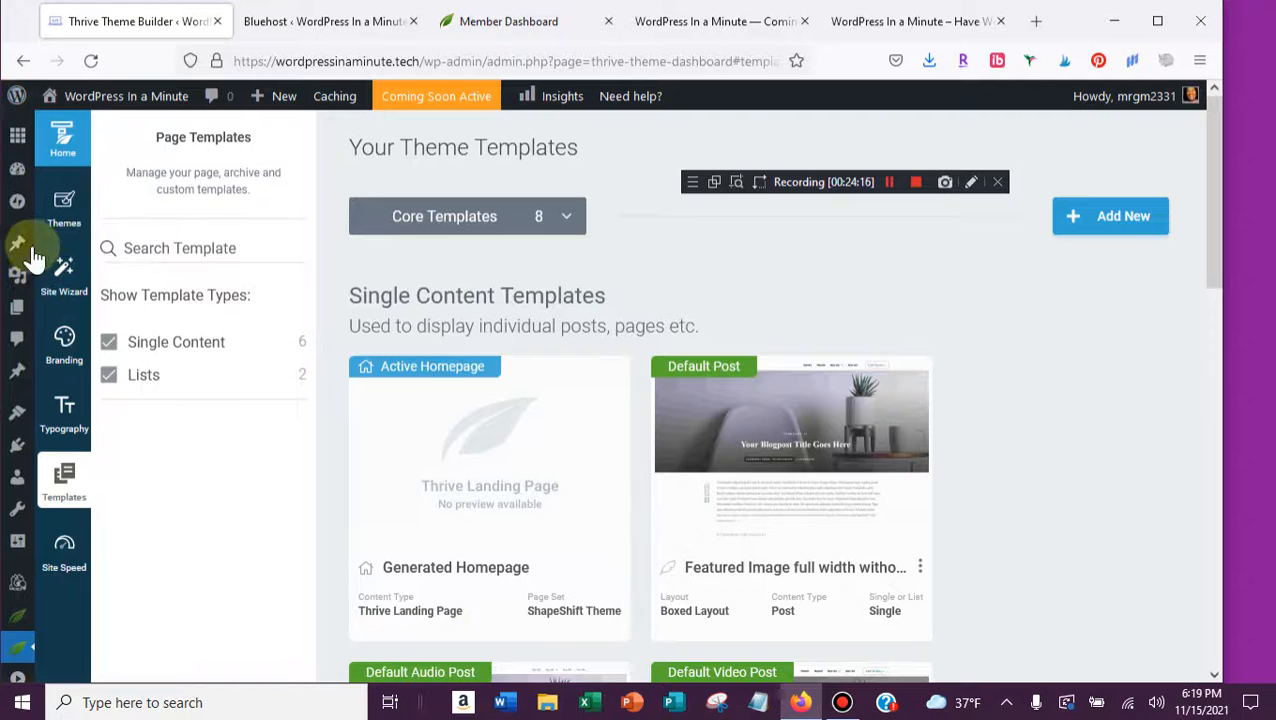
{"action": "mouse_move", "coordinate": [17, 138]}
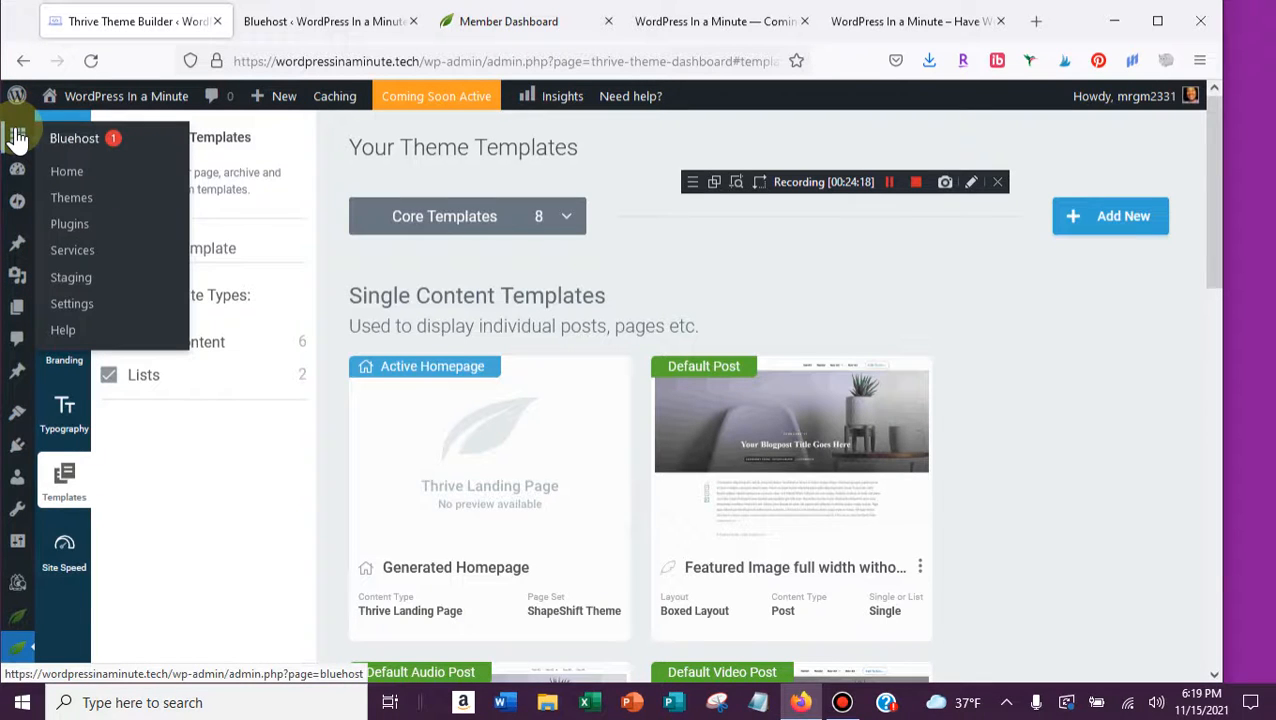
{"action": "mouse_move", "coordinate": [33, 290]}
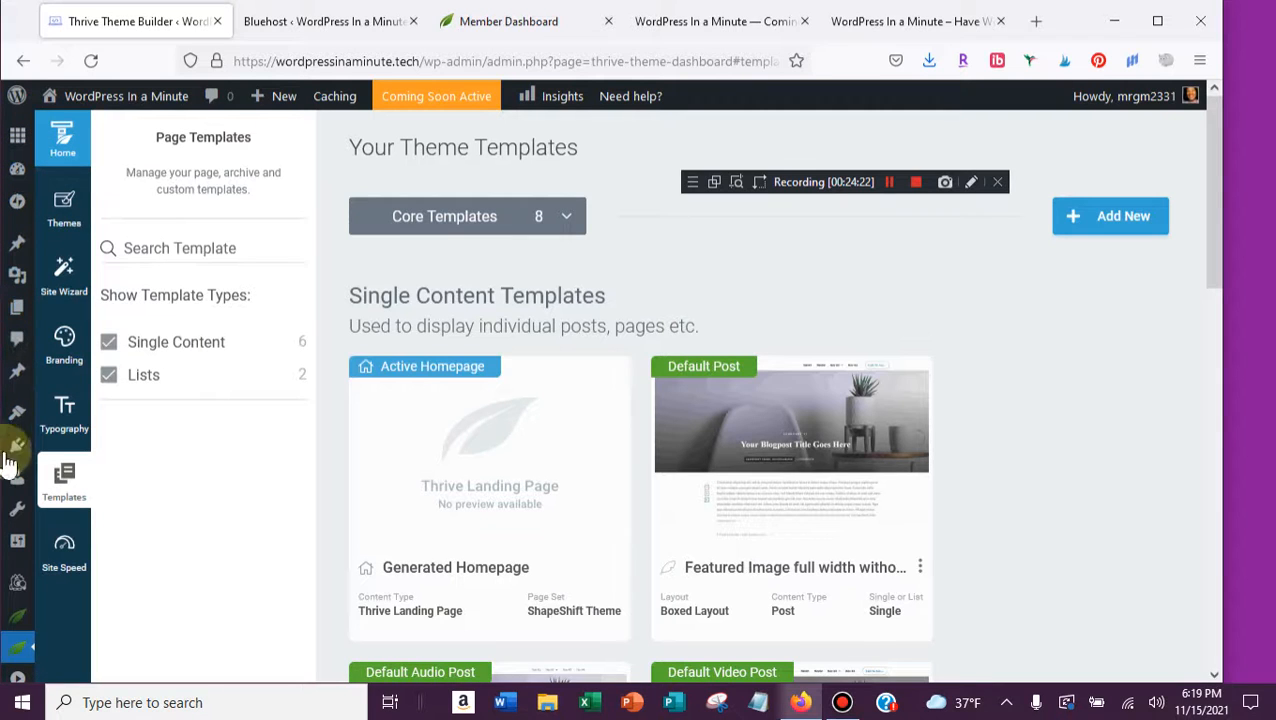
{"action": "mouse_move", "coordinate": [14, 450]}
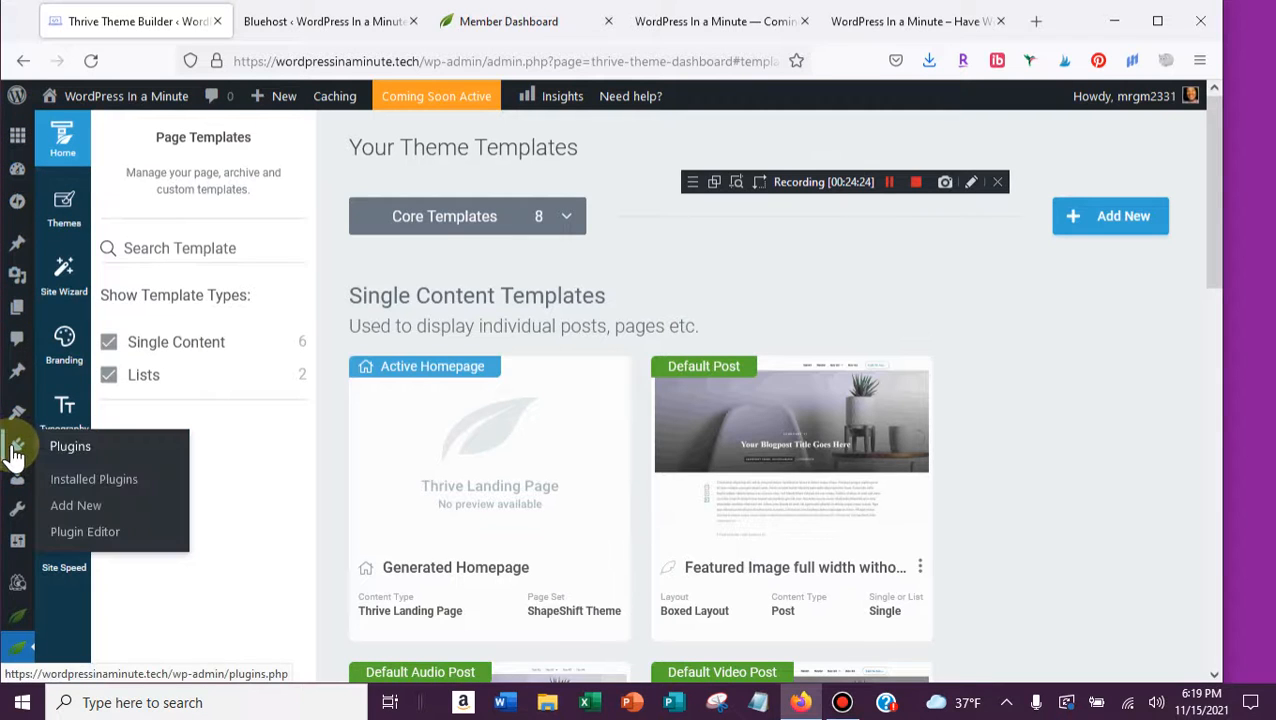
{"action": "left_click", "coordinate": [14, 455]}
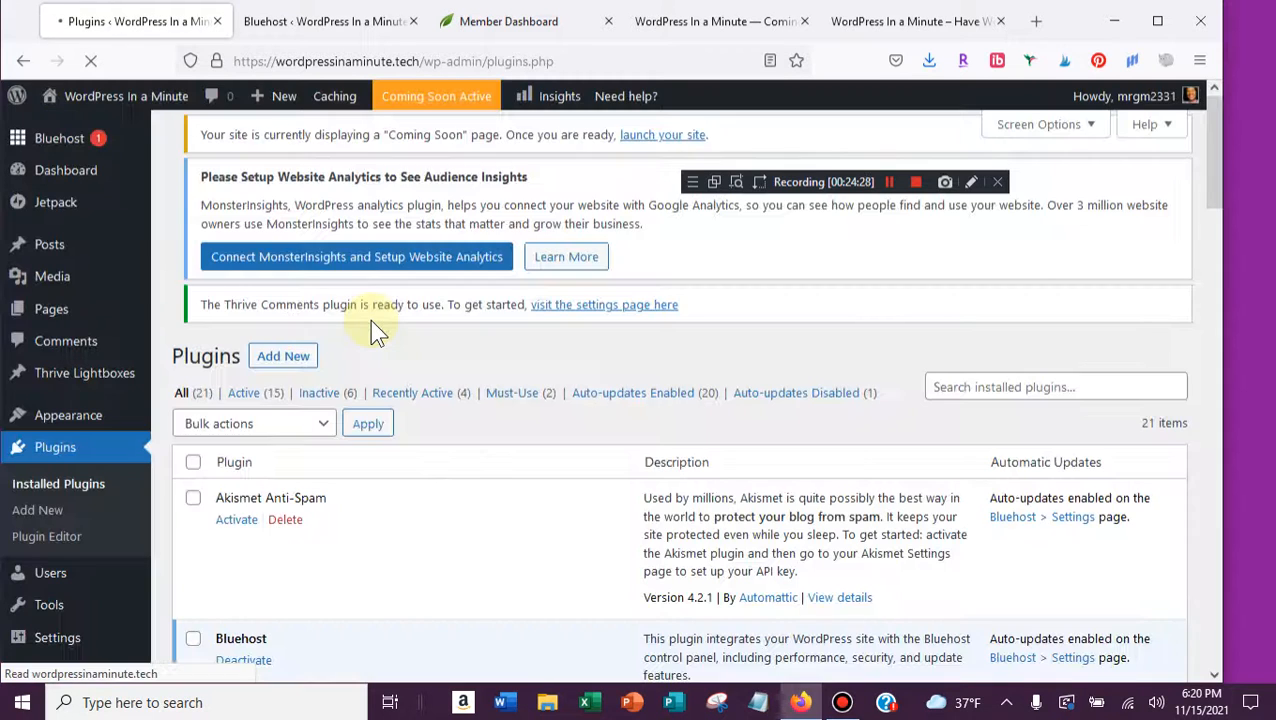
{"action": "scroll", "coordinate": [800, 405], "scroll_direction": "down", "scroll_amount": 6}
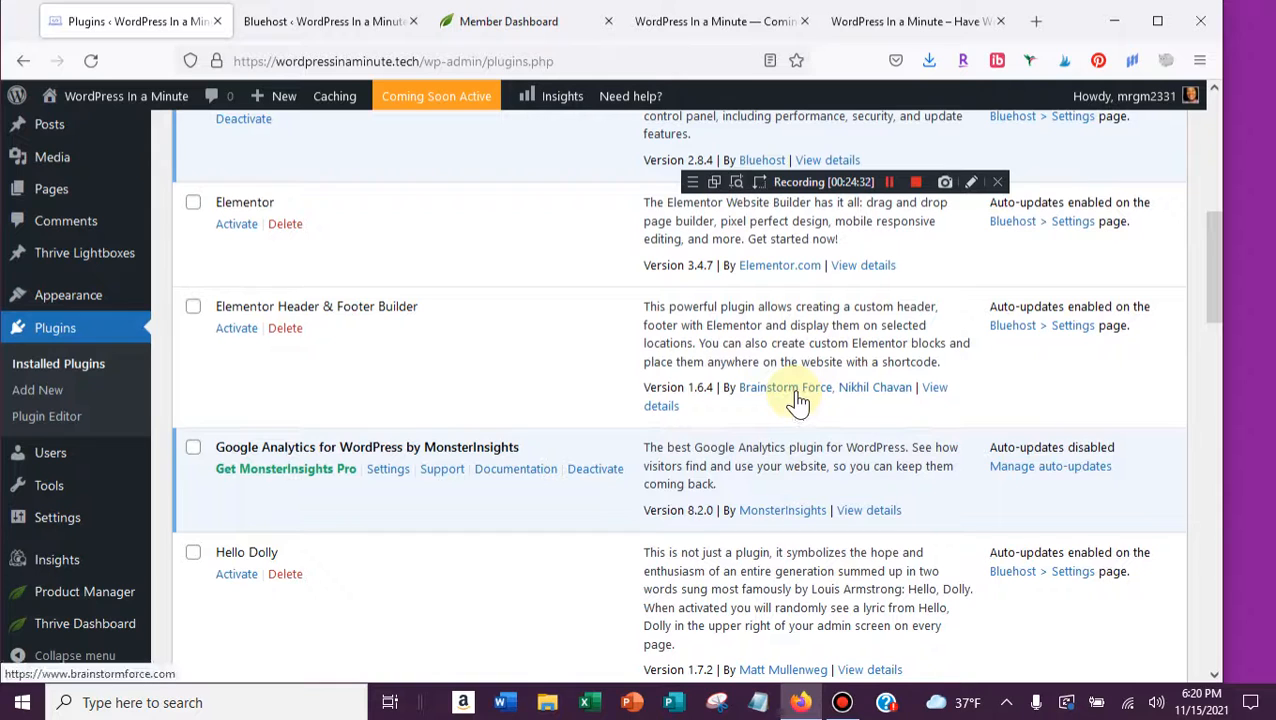
{"action": "left_click", "coordinate": [284, 224]}
{"action": "left_click", "coordinate": [697, 414]}
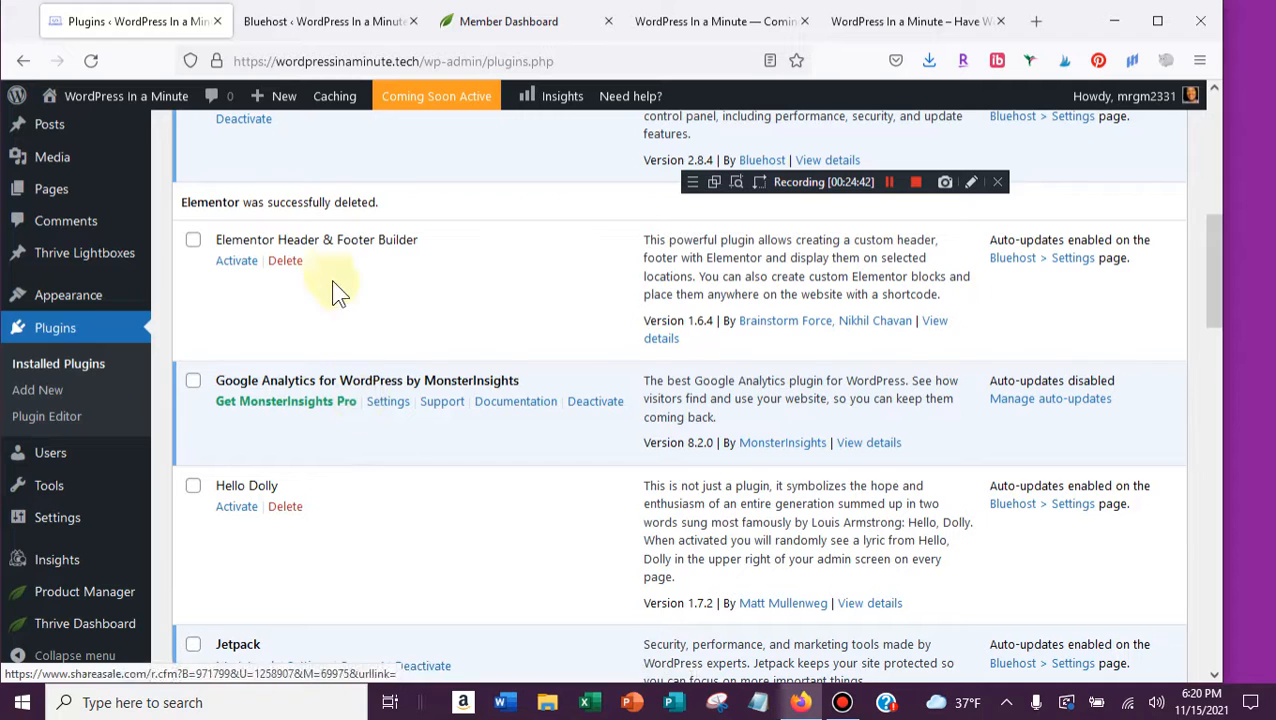
- Delete the inactive Elementor Header & Footer Builder and Hello Dolly plugins
{"action": "left_click", "coordinate": [284, 260]}
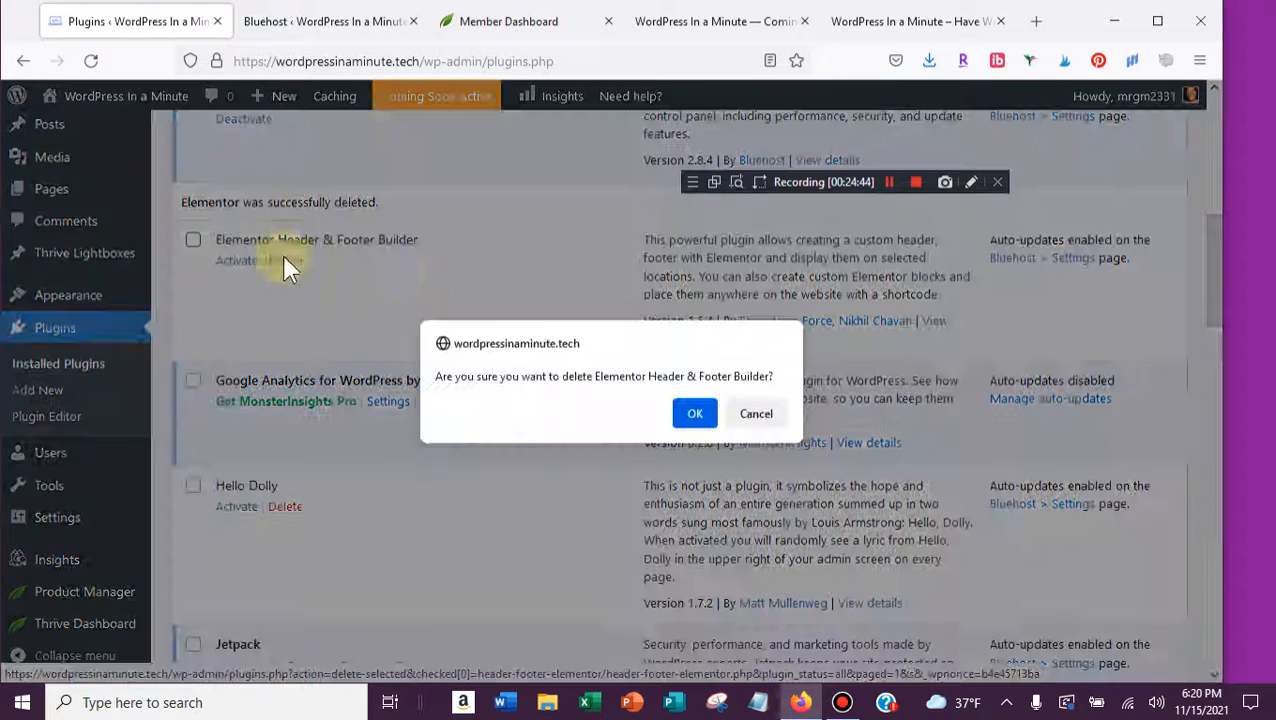
{"action": "left_click", "coordinate": [693, 417]}
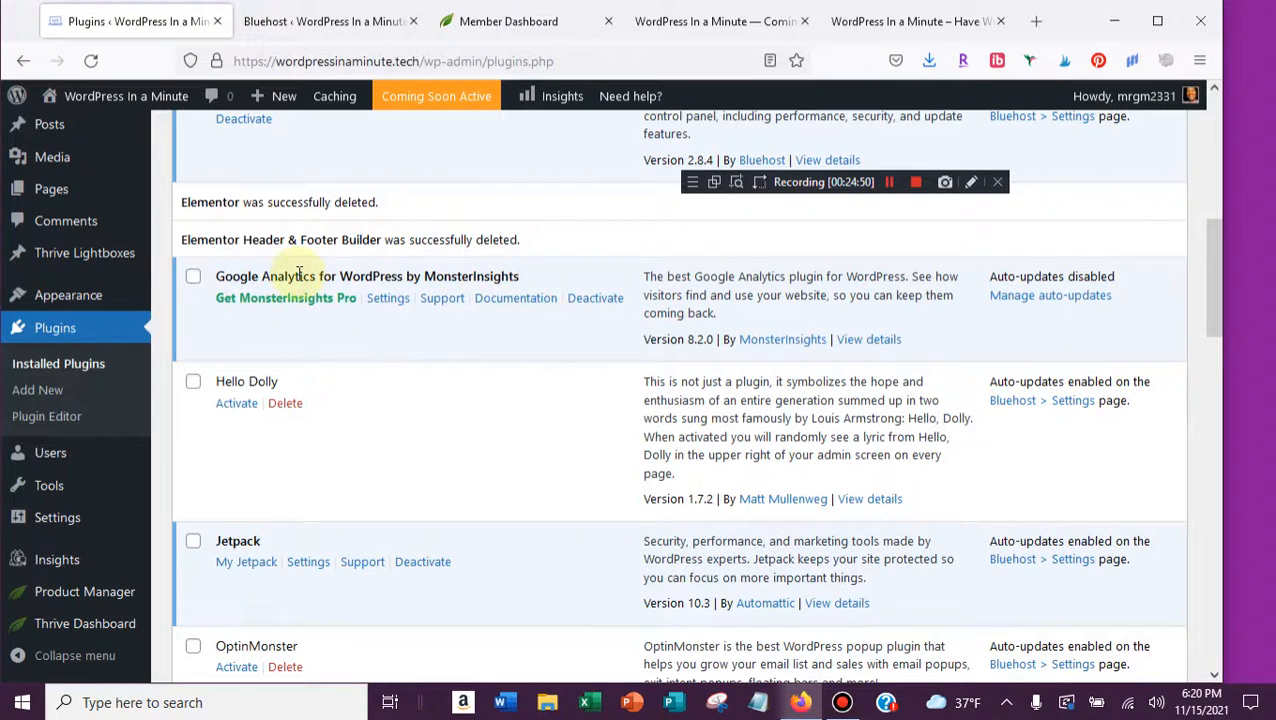
{"action": "left_click", "coordinate": [295, 402]}
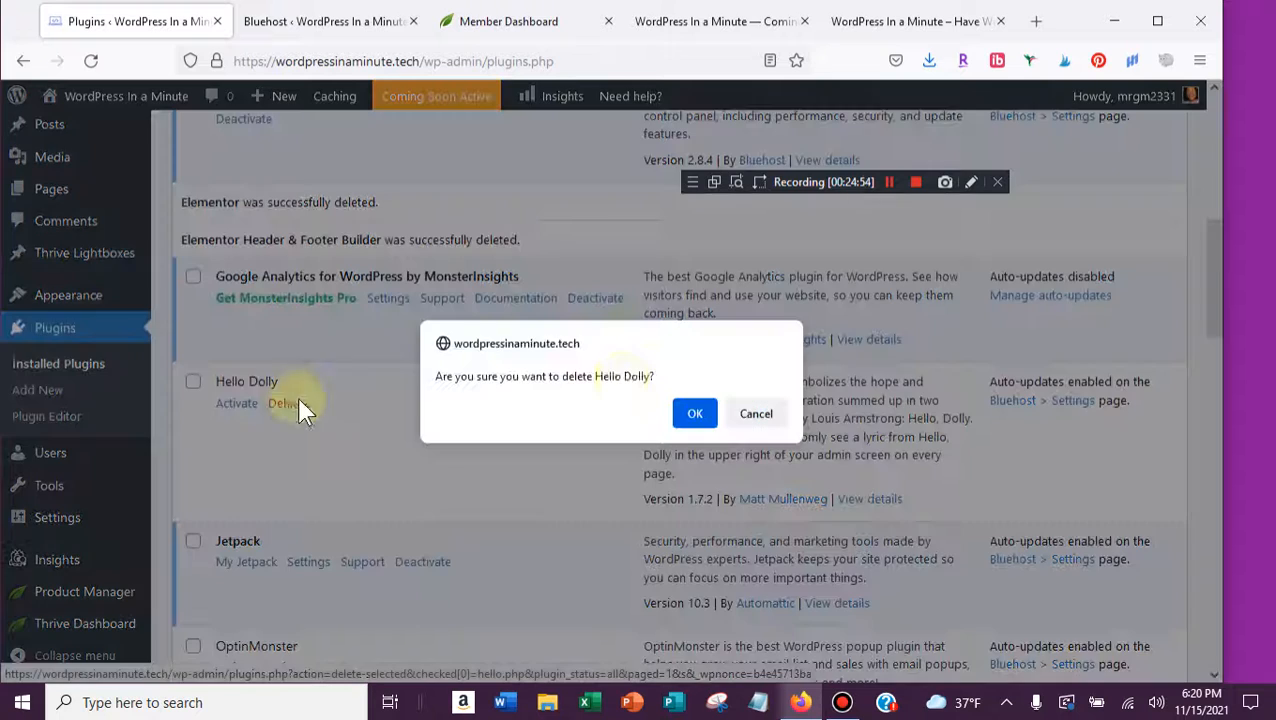
{"action": "left_click", "coordinate": [695, 412]}
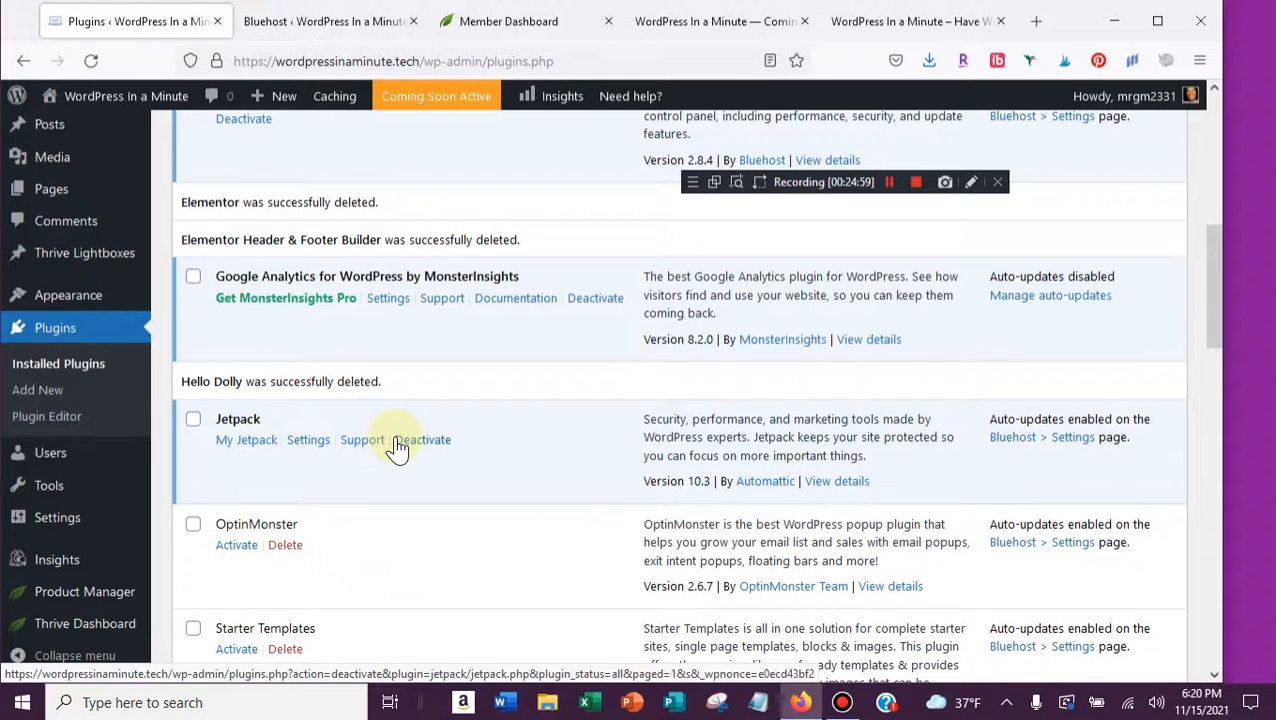
- Delete the inactive OptinMonster and Starter Templates plugins
{"action": "scroll", "coordinate": [397, 447], "scroll_direction": "down", "scroll_amount": 3}
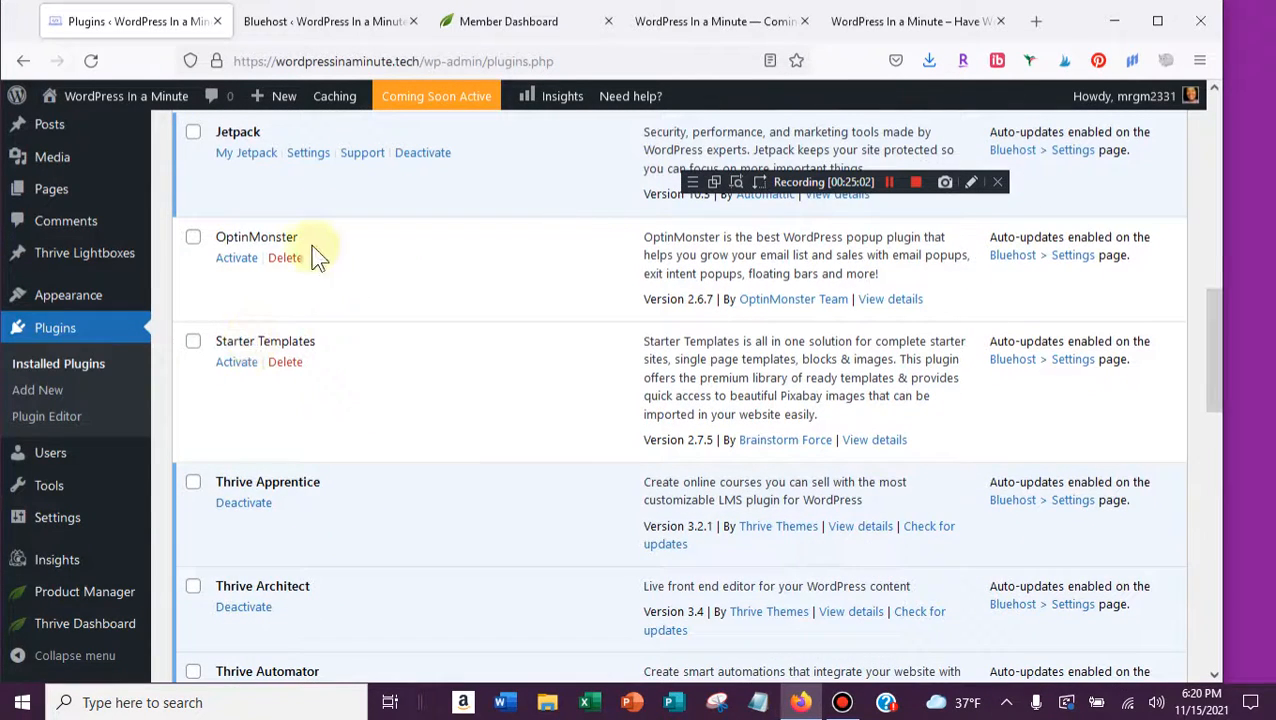
{"action": "left_click", "coordinate": [285, 257]}
{"action": "left_click", "coordinate": [688, 413]}
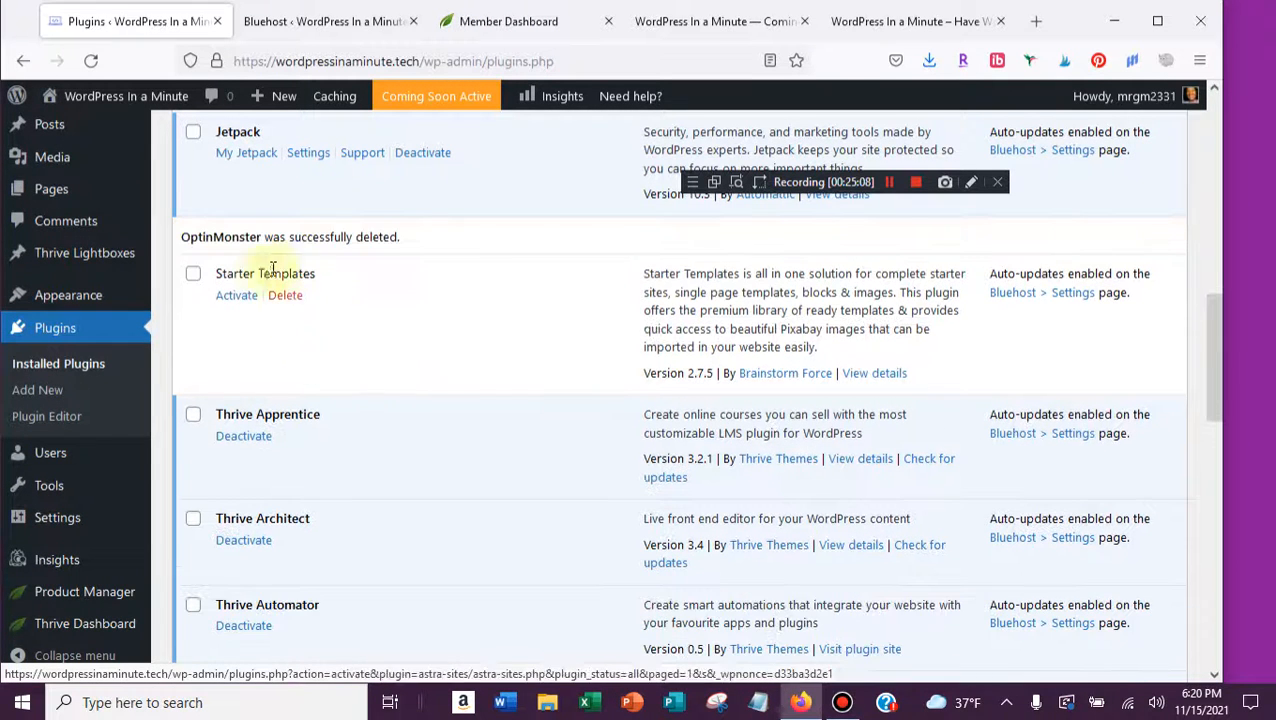
{"action": "left_click", "coordinate": [285, 296]}
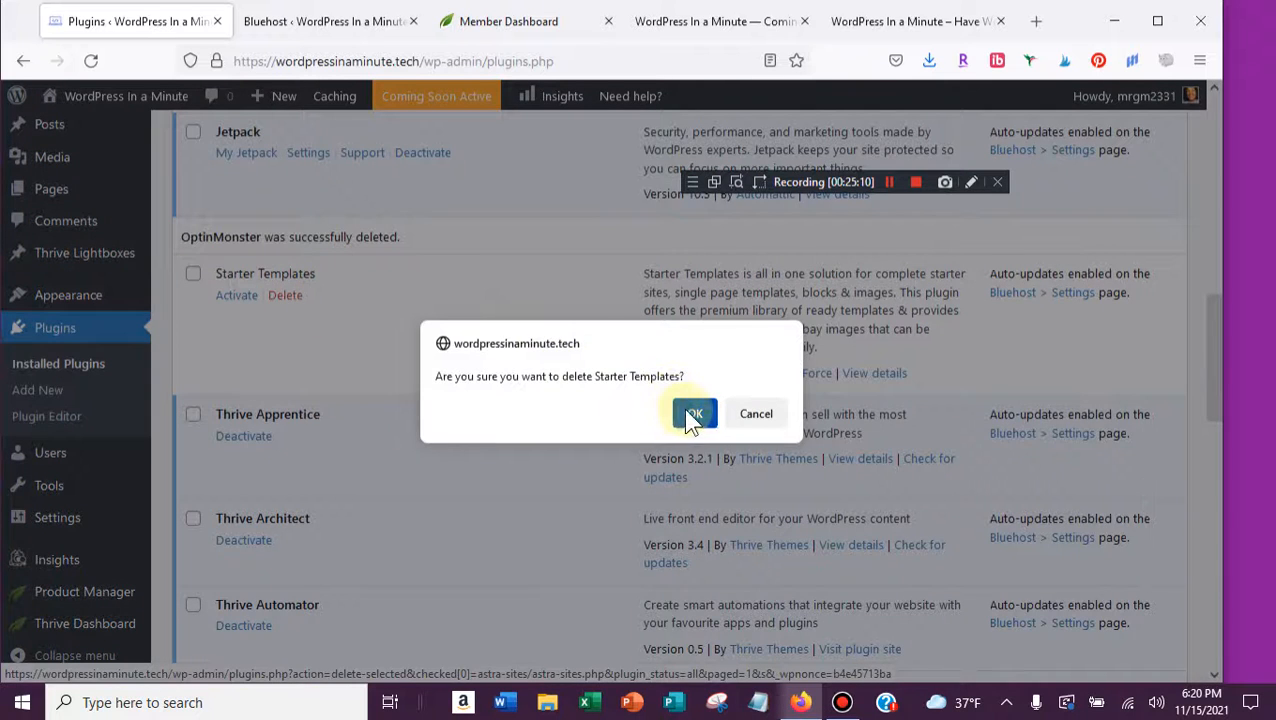
{"action": "left_click", "coordinate": [686, 410]}
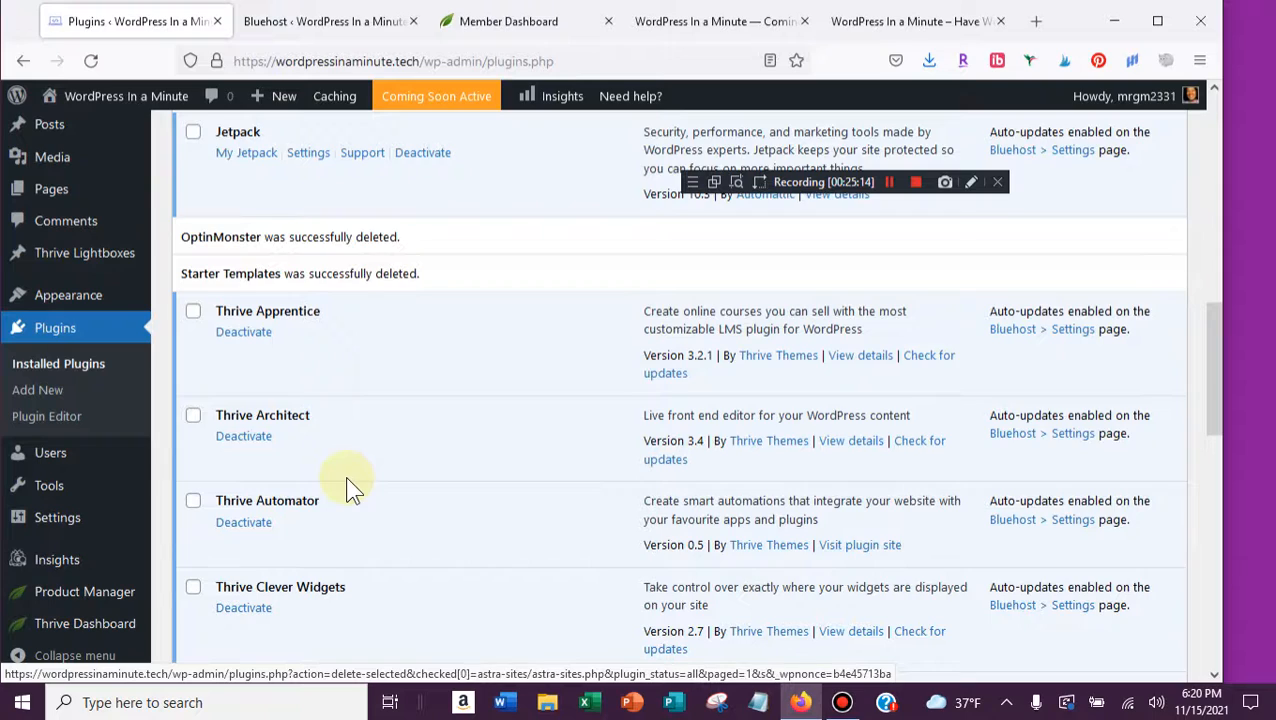
- Look through the rest of the installed plugins list to check which plugins remain
{"action": "scroll", "coordinate": [347, 478], "scroll_direction": "down", "scroll_amount": 3}
{"action": "scroll", "coordinate": [346, 477], "scroll_direction": "down", "scroll_amount": 5}
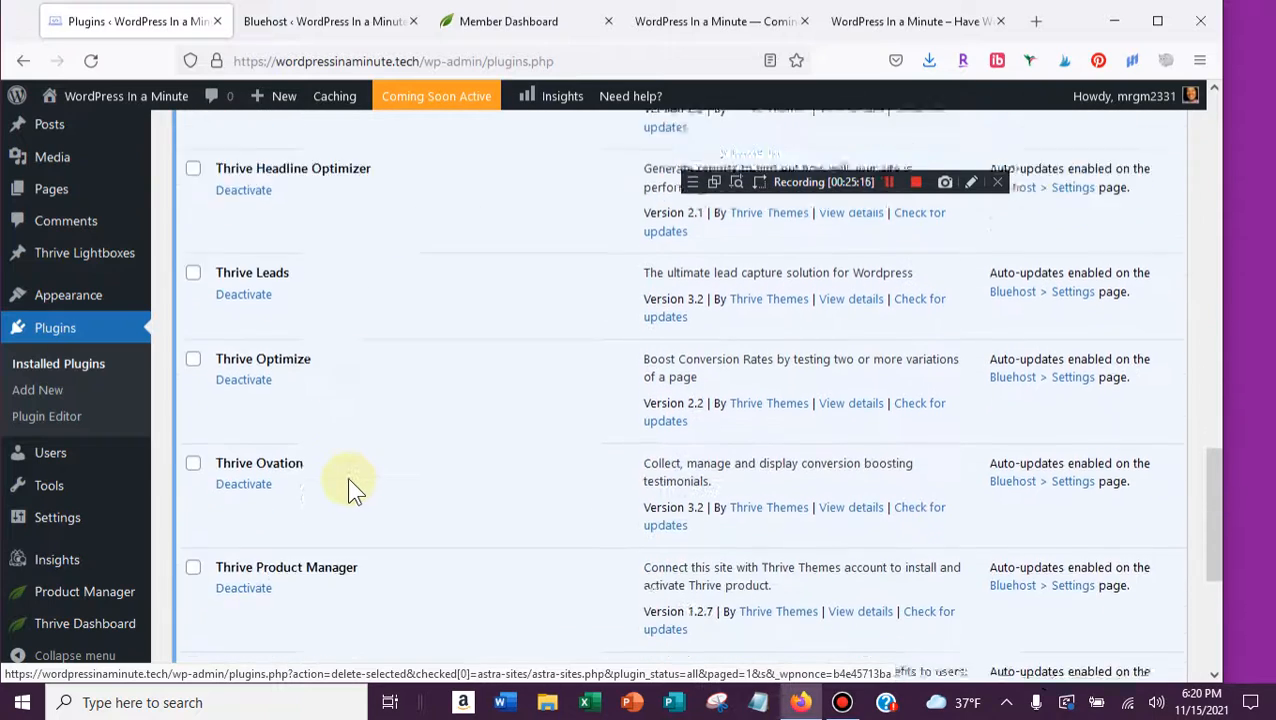
{"action": "scroll", "coordinate": [348, 478], "scroll_direction": "down", "scroll_amount": 2}
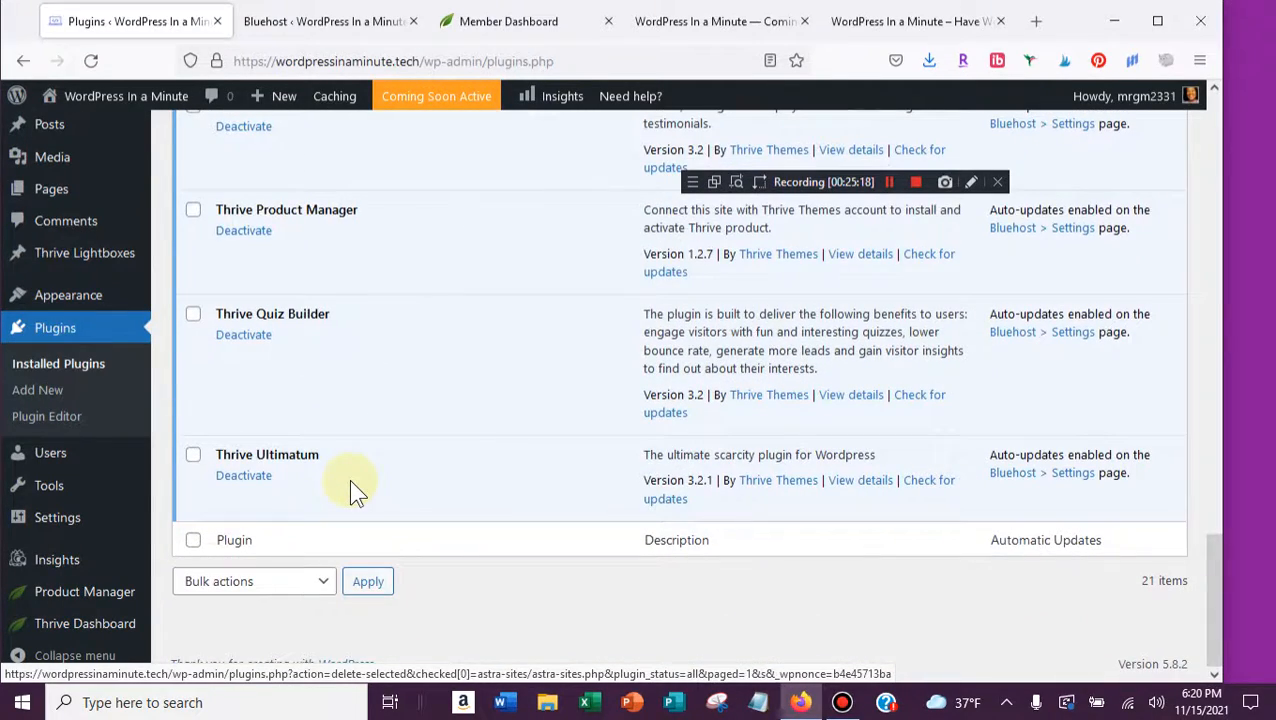
{"action": "scroll", "coordinate": [352, 478], "scroll_direction": "up", "scroll_amount": 10}
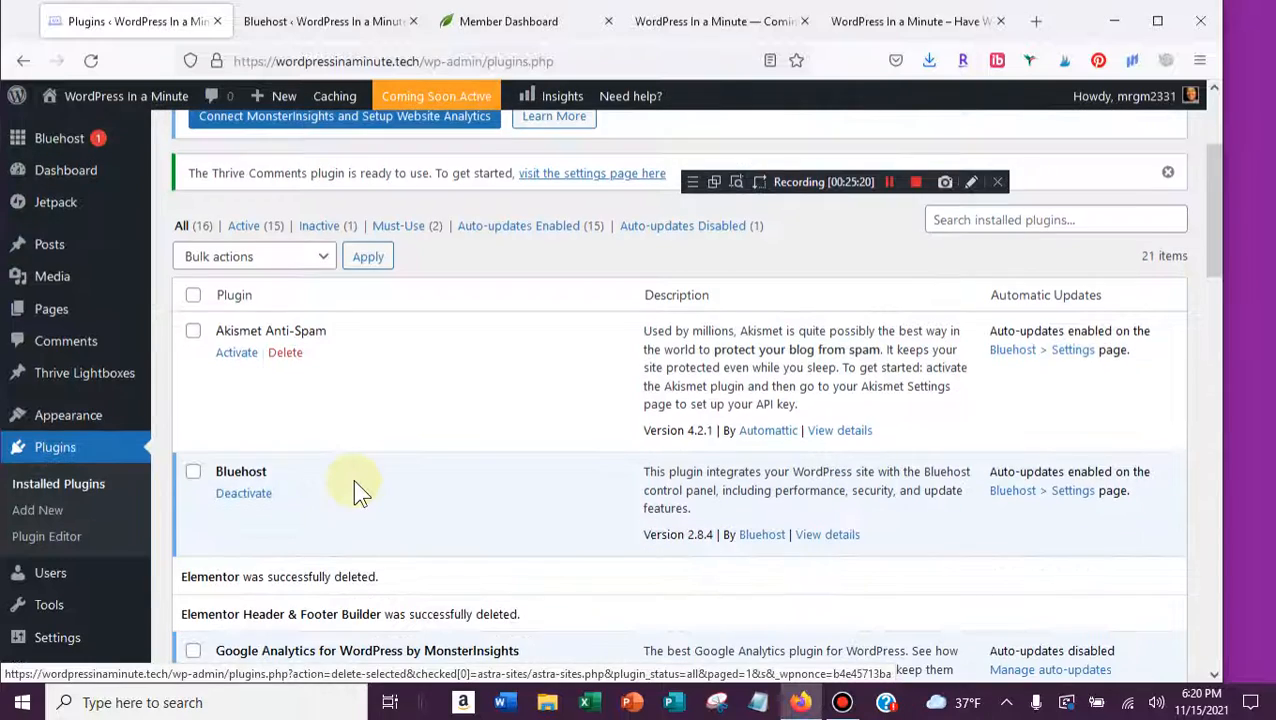
{"action": "scroll", "coordinate": [353, 479], "scroll_direction": "up", "scroll_amount": 3}
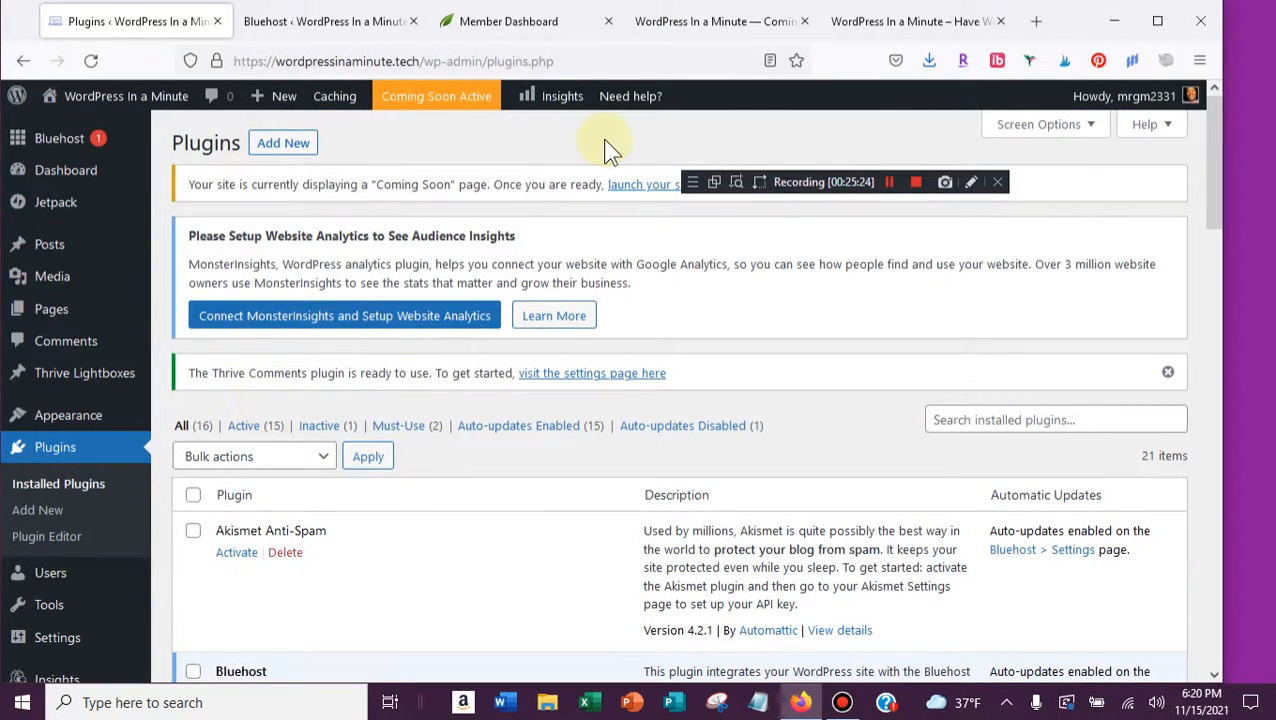
{"action": "scroll", "coordinate": [105, 293], "scroll_direction": "down", "scroll_amount": 2}
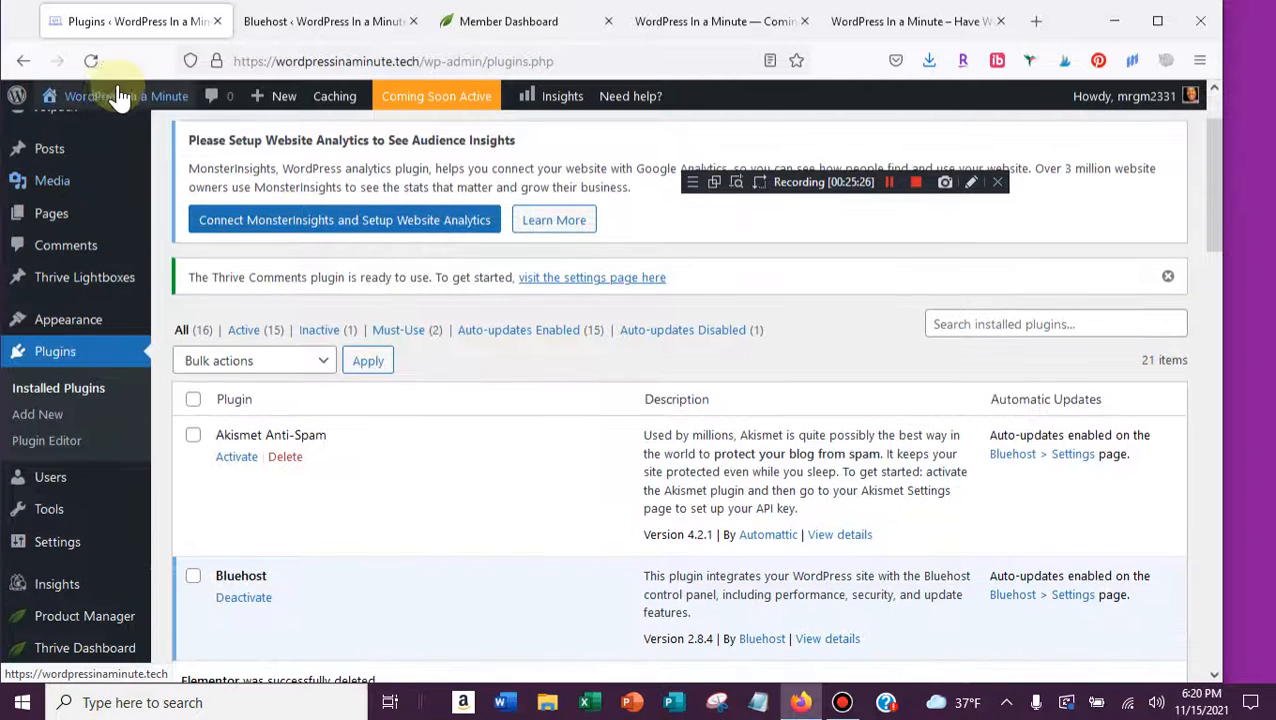
- Visit the live site and look through the homepage's header, hero, product and story sections
{"action": "left_click", "coordinate": [82, 132]}
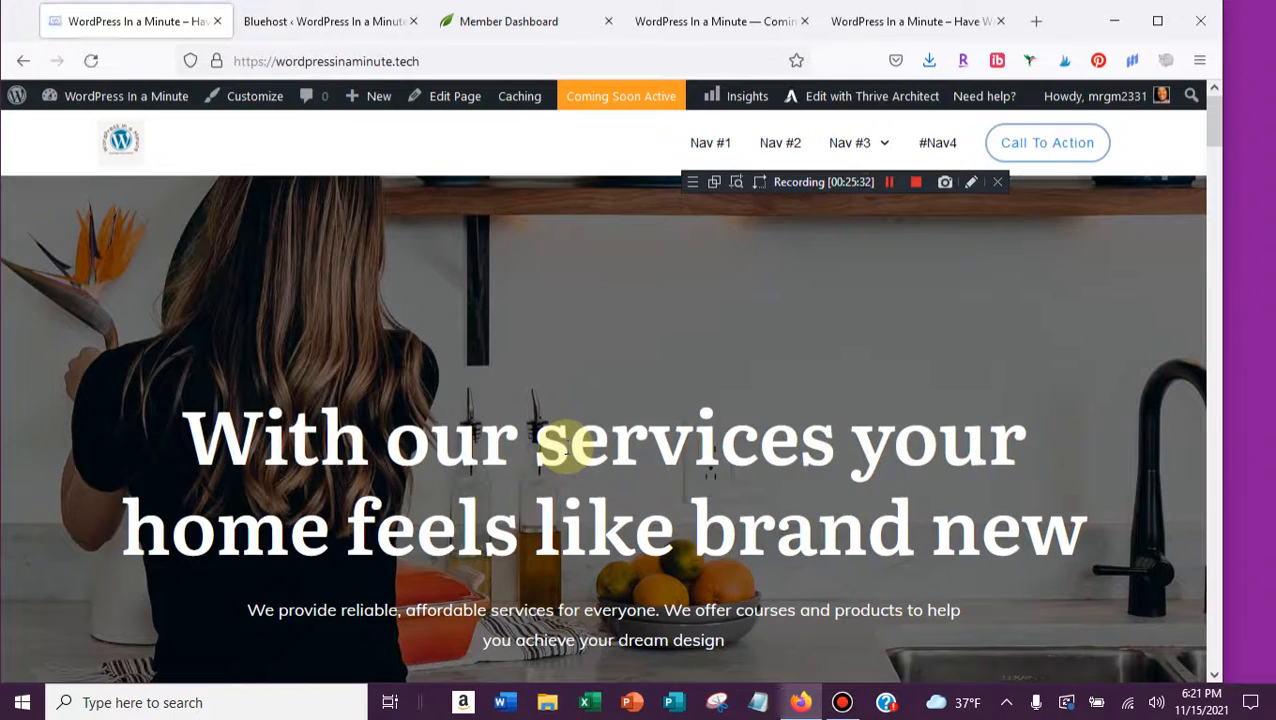
{"action": "scroll", "coordinate": [567, 448], "scroll_direction": "down", "scroll_amount": 8}
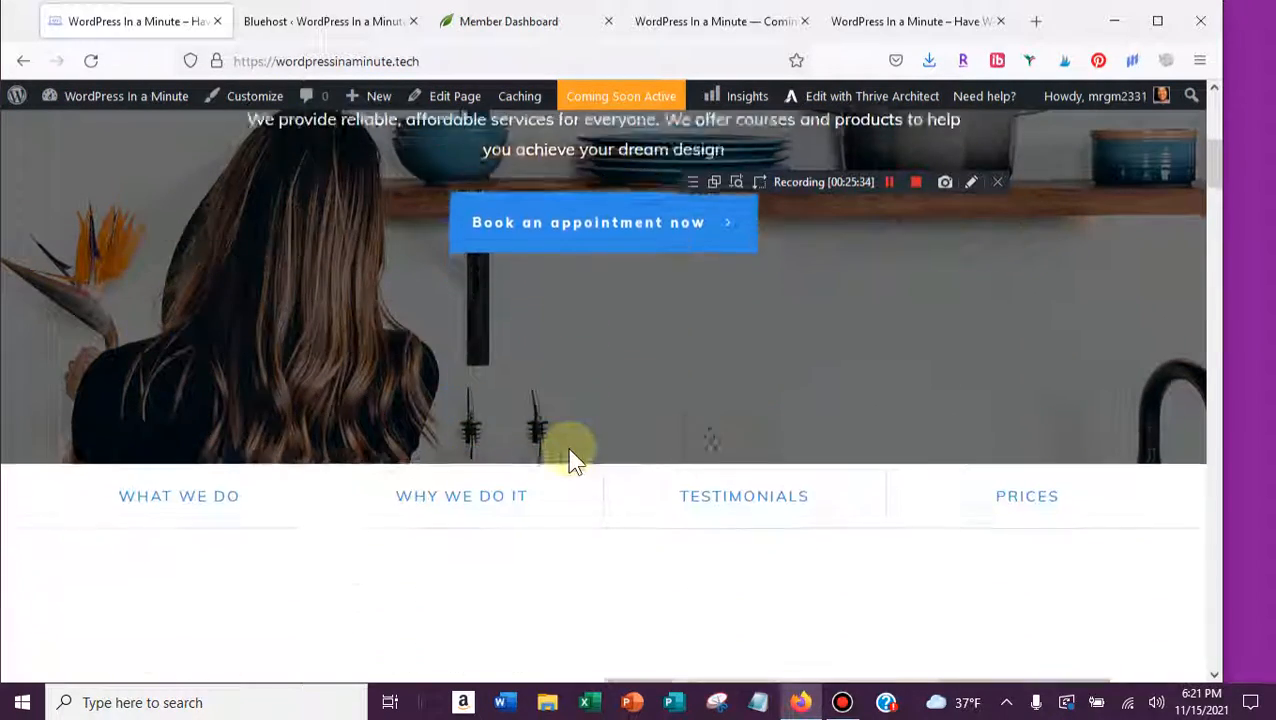
{"action": "scroll", "coordinate": [567, 448], "scroll_direction": "down", "scroll_amount": 8}
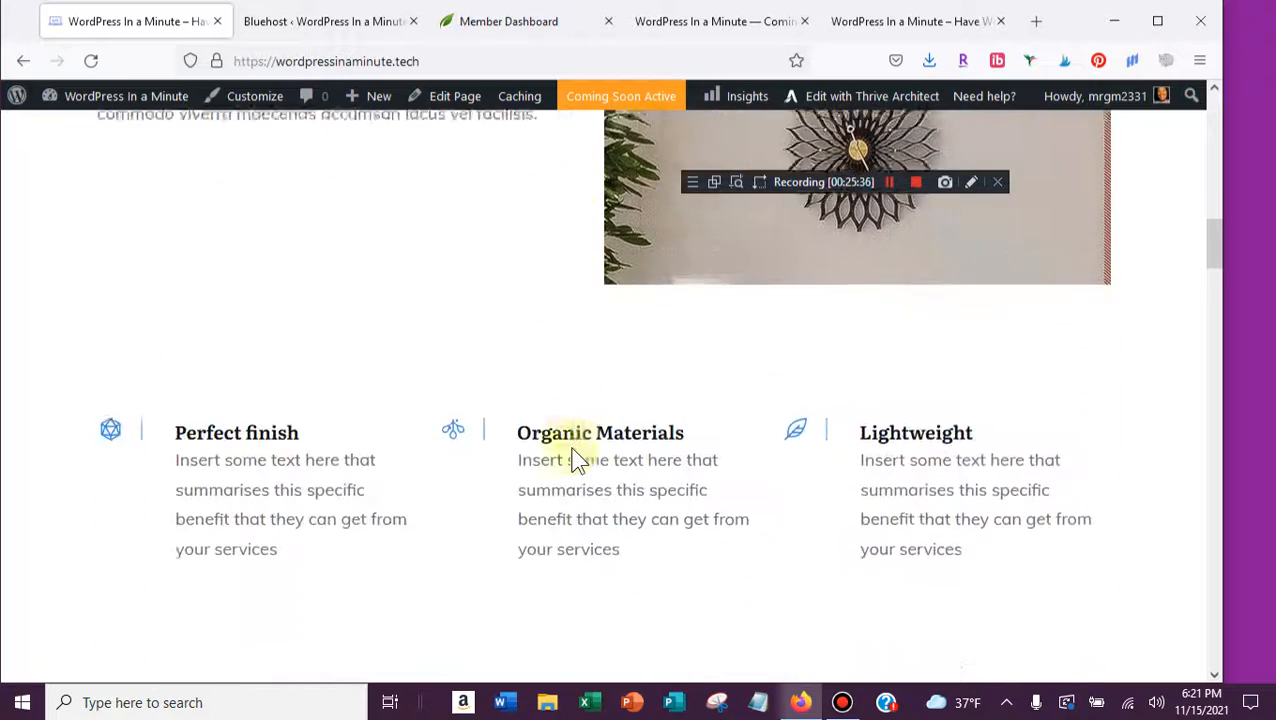
{"action": "scroll", "coordinate": [573, 448], "scroll_direction": "down", "scroll_amount": 5}
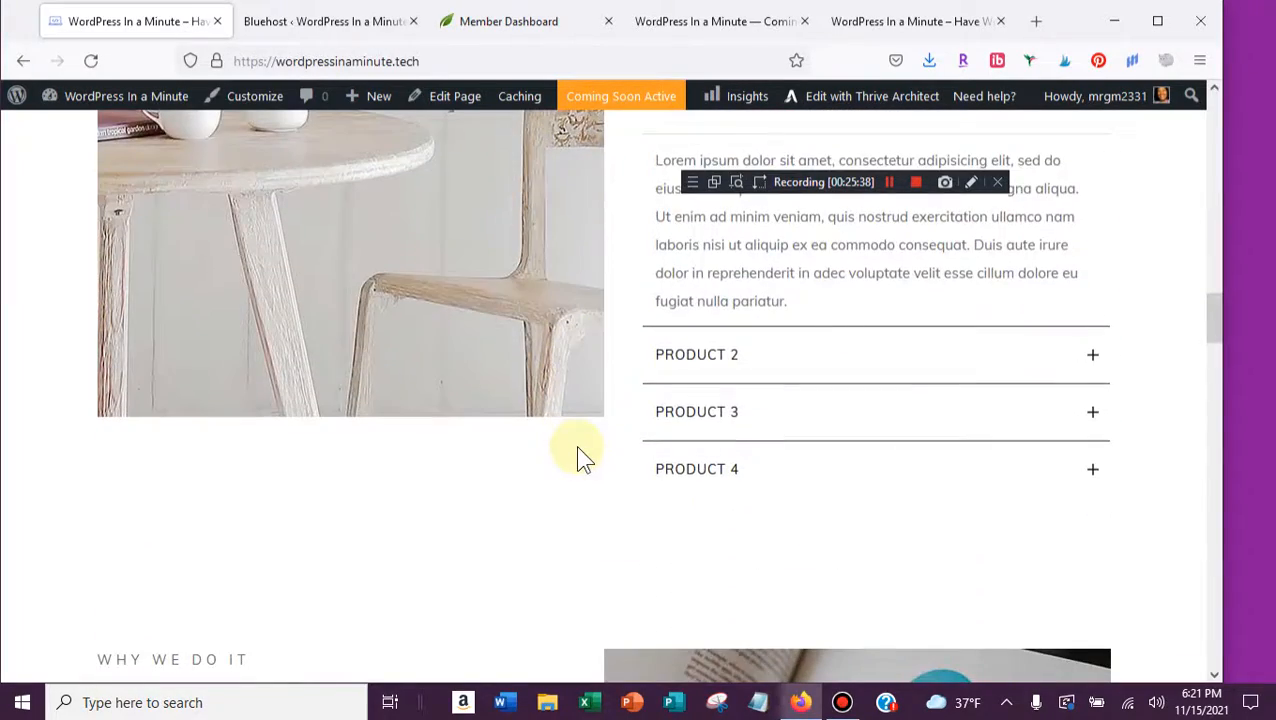
{"action": "scroll", "coordinate": [584, 458], "scroll_direction": "down", "scroll_amount": 10}
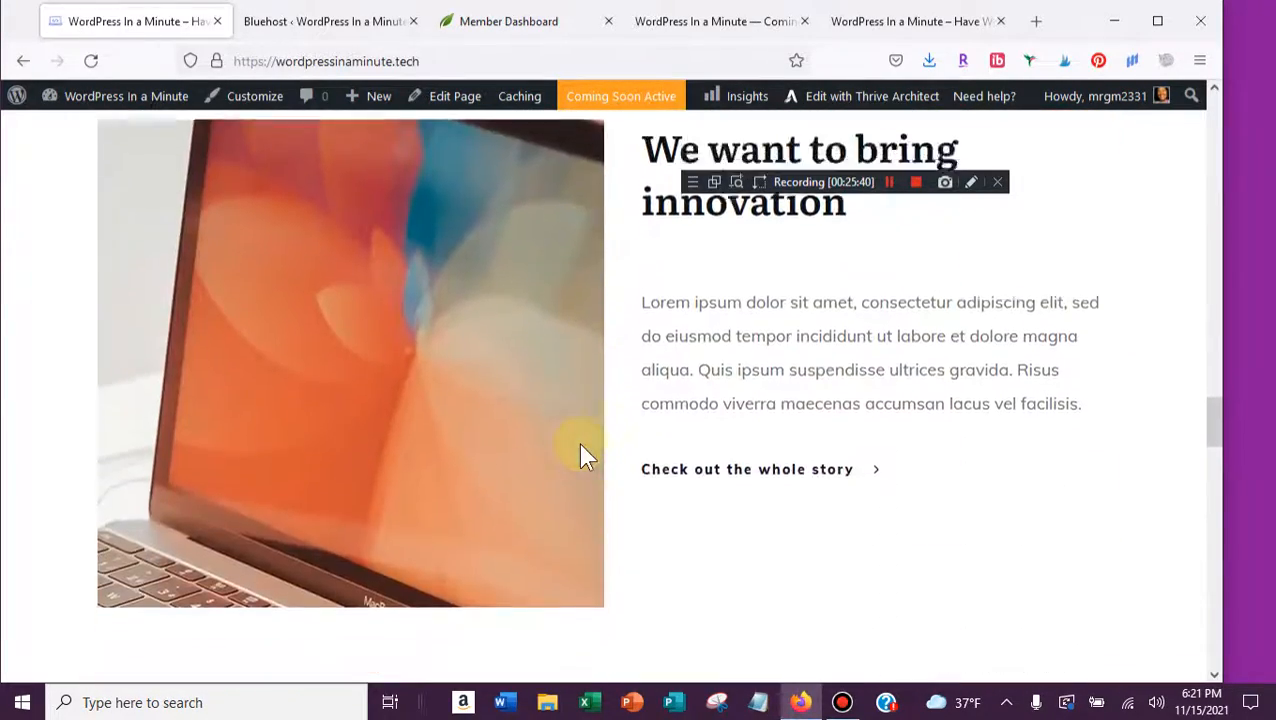
{"action": "scroll", "coordinate": [580, 448], "scroll_direction": "up", "scroll_amount": 20}
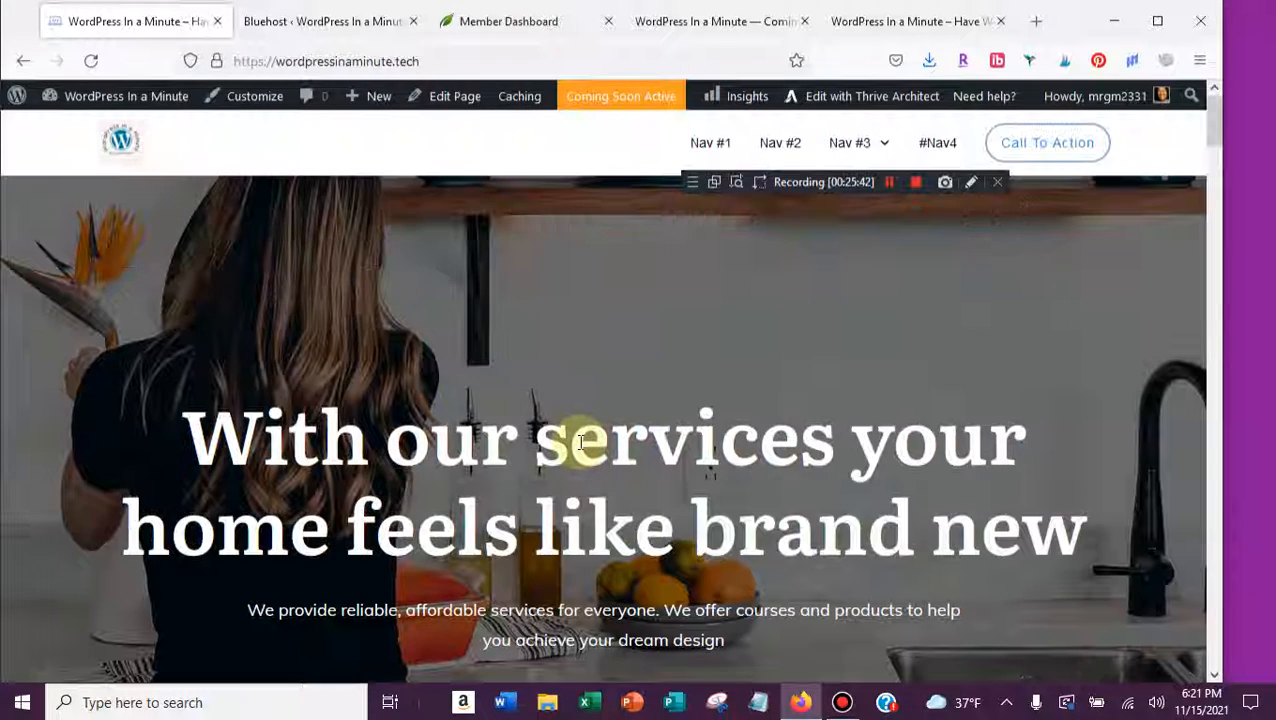